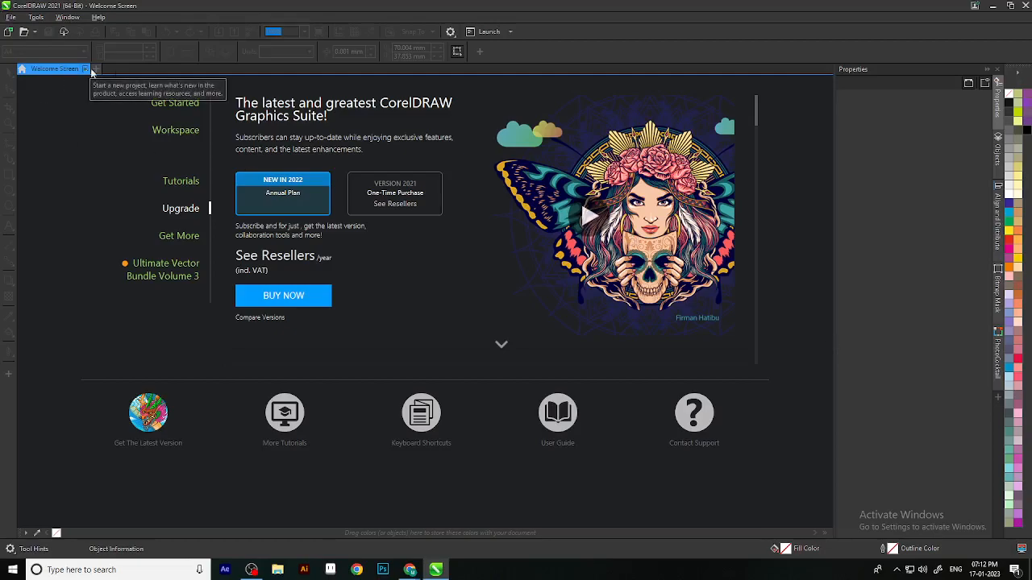
# View the Get Started page and close the Welcome Screen.
pyautogui.click(185, 103)
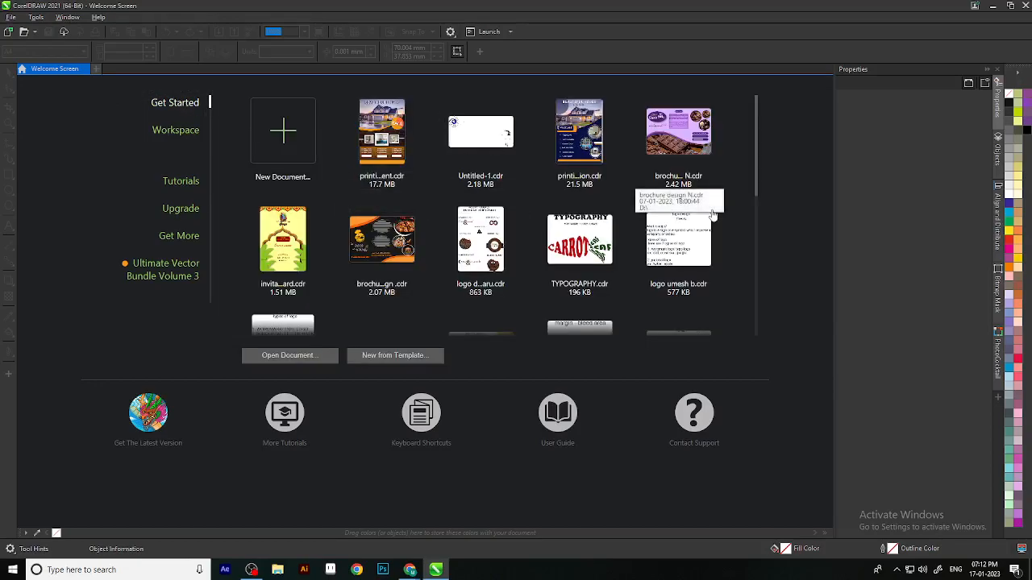
pyautogui.click(84, 69)
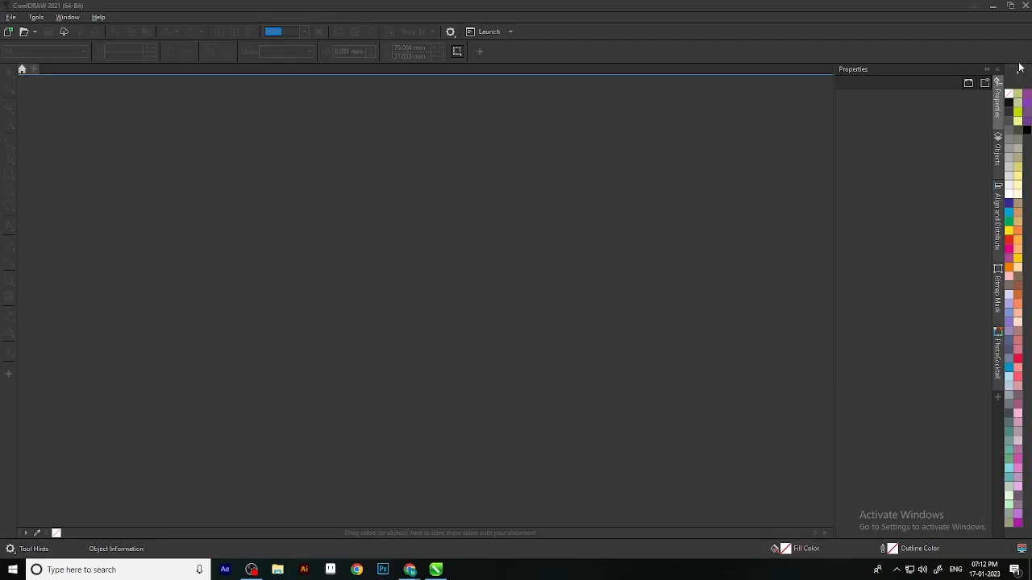
# Start creating a new document and look through the available presets, leaving Custom selected.
pyautogui.click(8, 18)
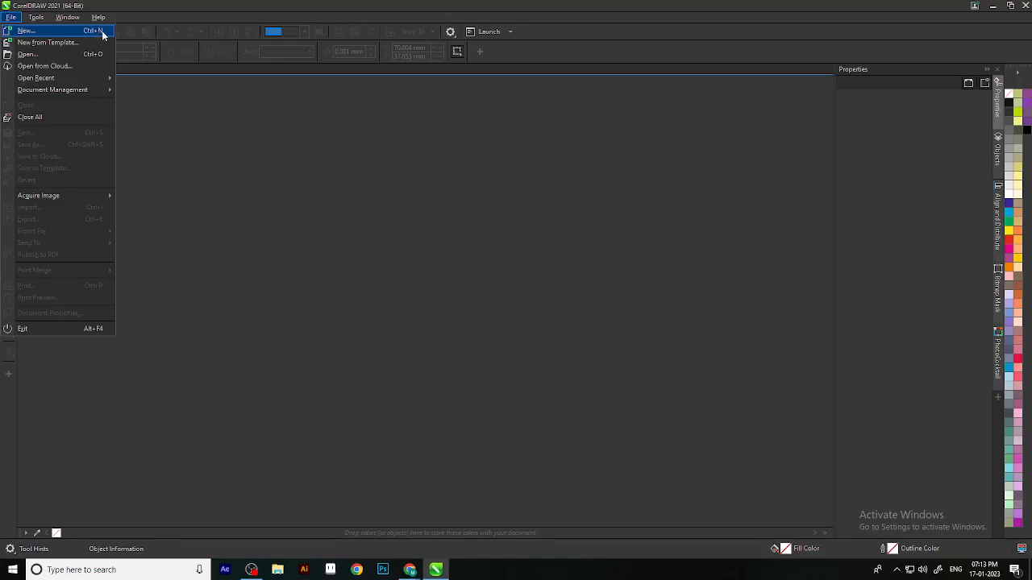
pyautogui.click(11, 17)
pyautogui.click(11, 17)
pyautogui.click(10, 18)
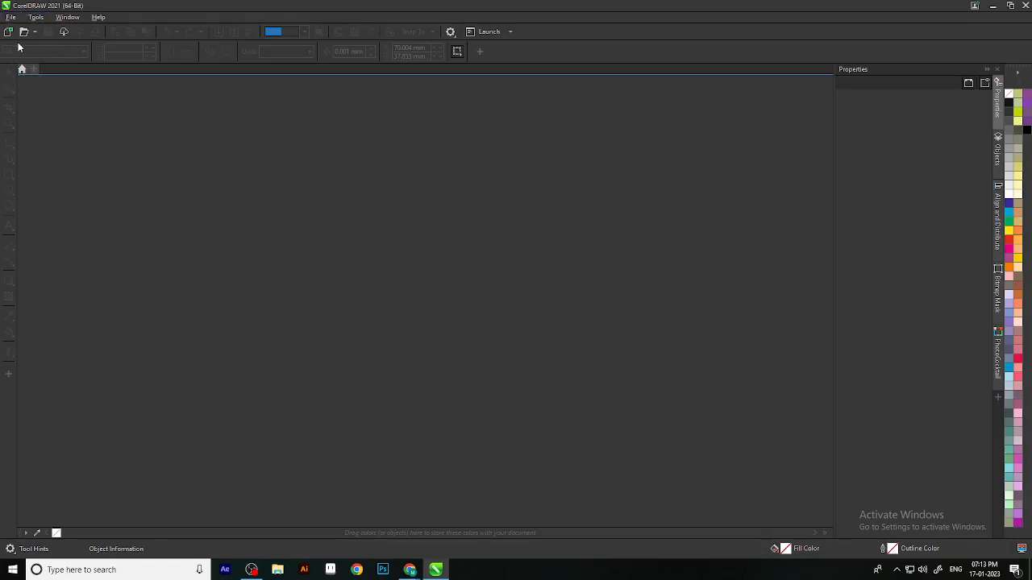
pyautogui.click(10, 18)
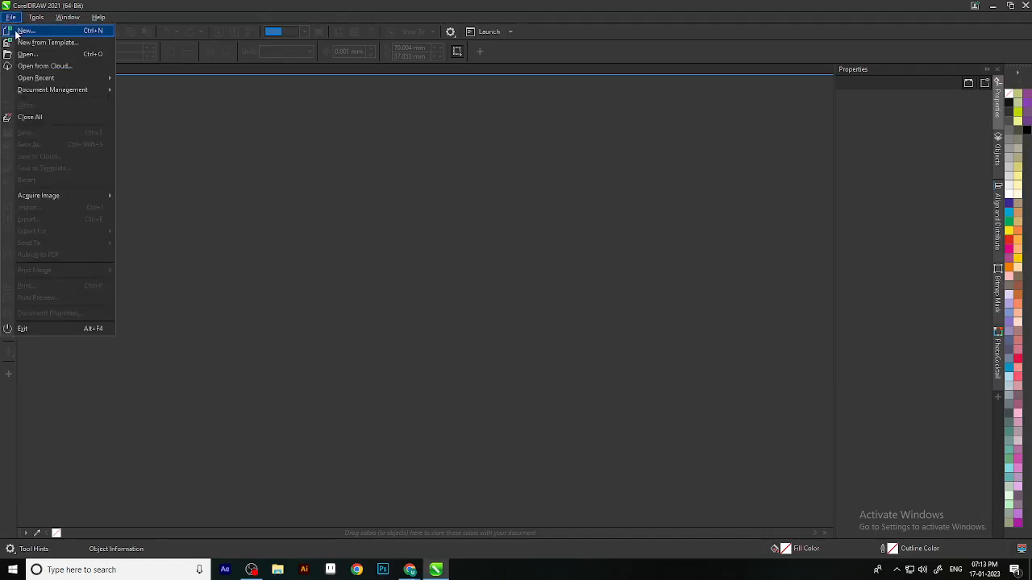
pyautogui.click(16, 32)
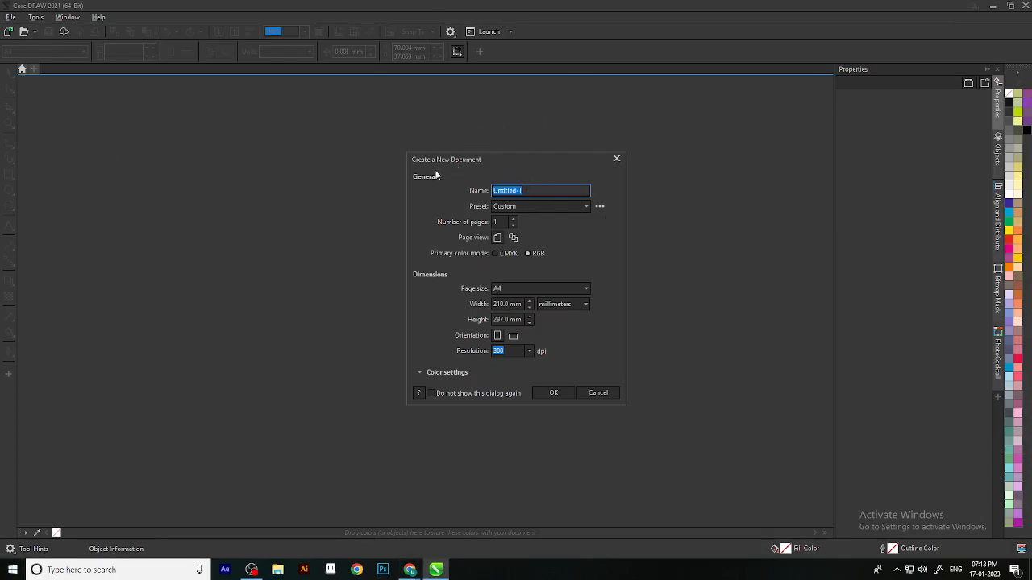
pyautogui.click(547, 207)
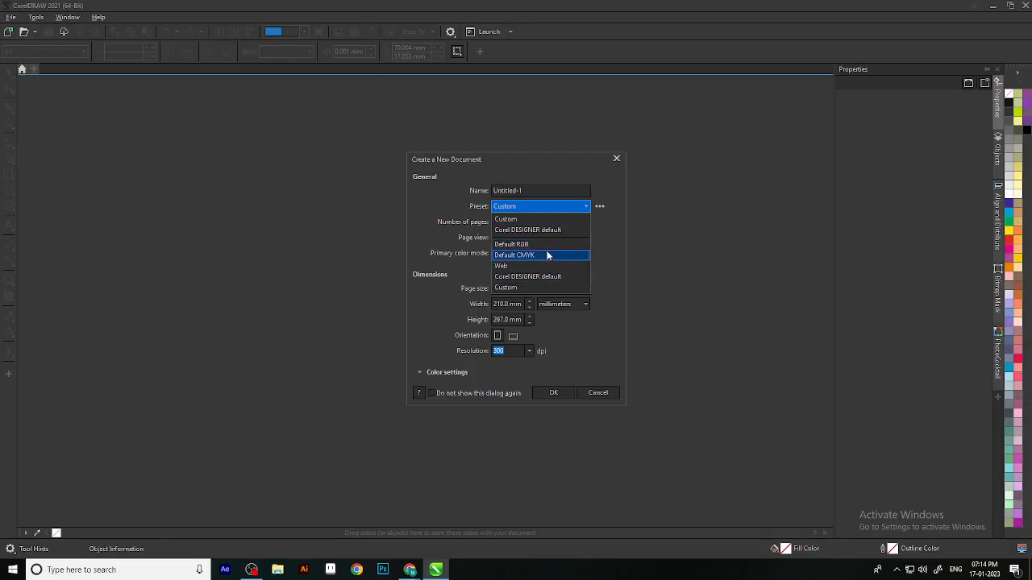
pyautogui.click(519, 208)
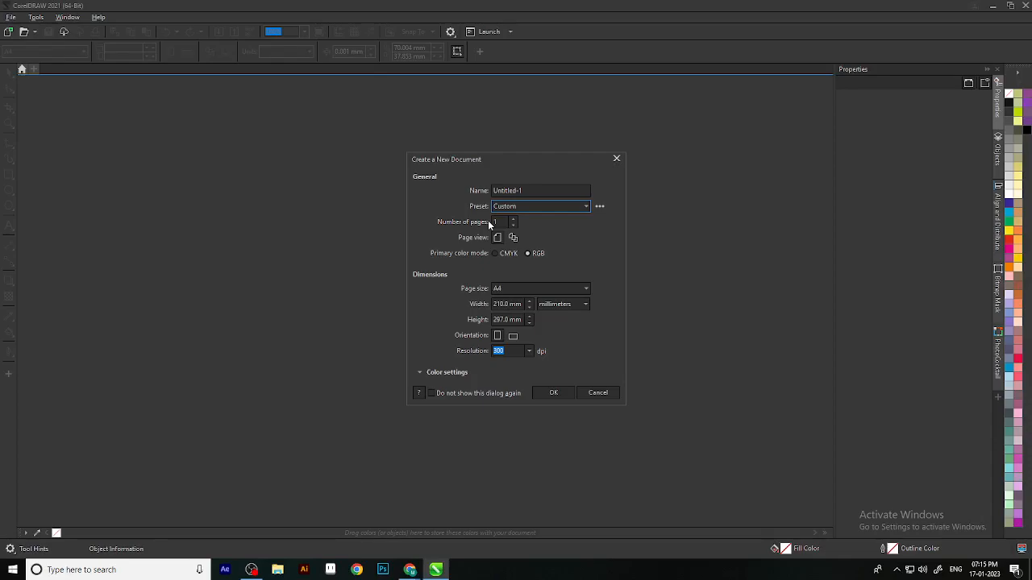
# Try raising the number of pages to 20 and reset it to 1.
pyautogui.moveTo(514, 222)
pyautogui.mouseDown()
pyautogui.moveTo(520, 199)
pyautogui.moveTo(521, 211)
pyautogui.mouseUp()
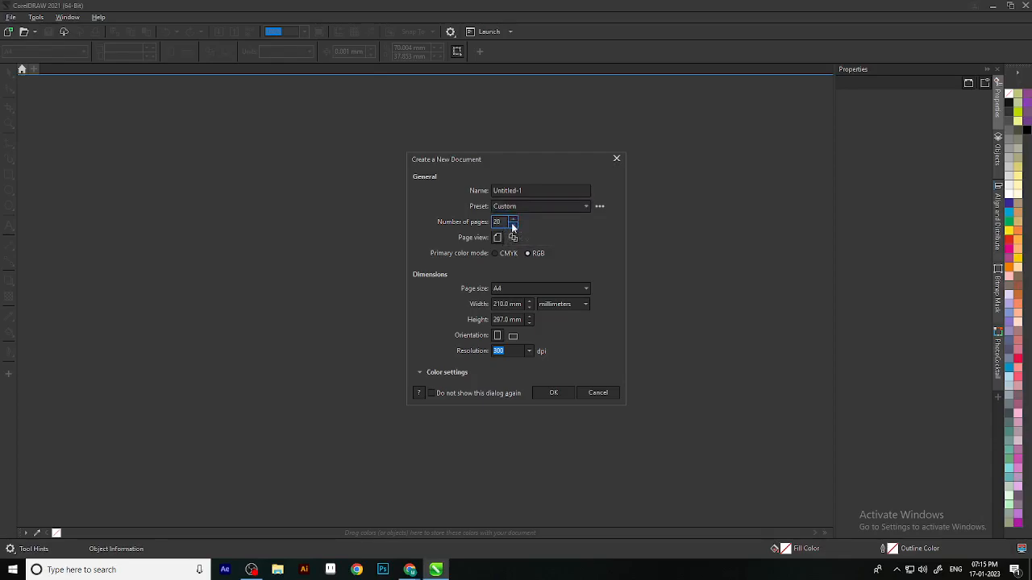
pyautogui.click(513, 224)
pyautogui.click(512, 219)
pyautogui.click(513, 219)
pyautogui.click(512, 219)
pyautogui.click(513, 220)
pyautogui.doubleClick(500, 222)
pyautogui.write('1')
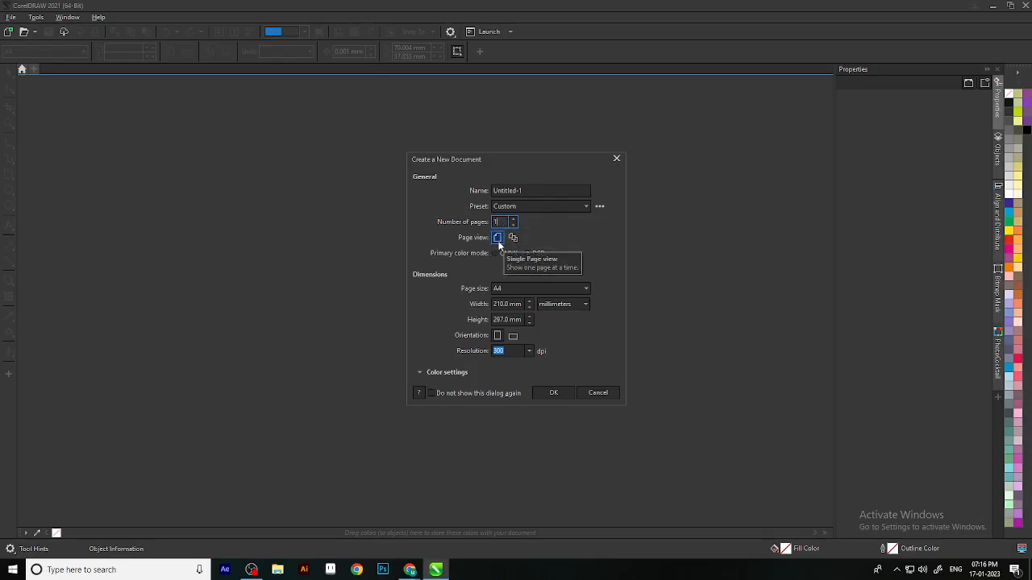
# Try a 5-page document and lower the number of pages back to 1.
pyautogui.click(514, 218)
pyautogui.click(514, 219)
pyautogui.click(514, 225)
pyautogui.click(513, 225)
pyautogui.click(513, 219)
pyautogui.click(513, 220)
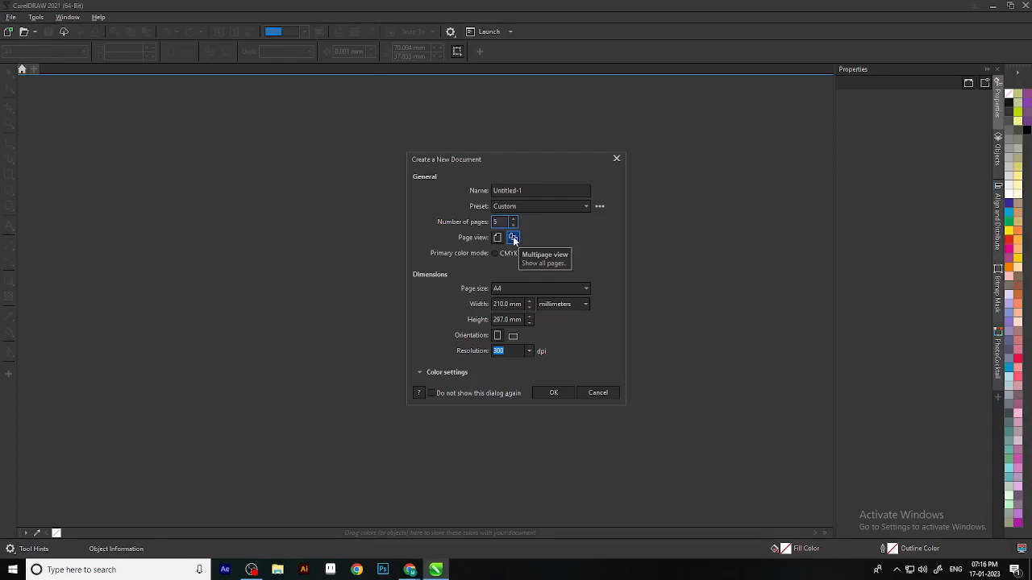
pyautogui.click(514, 225)
pyautogui.click(514, 225)
pyautogui.click(514, 225)
pyautogui.click(514, 225)
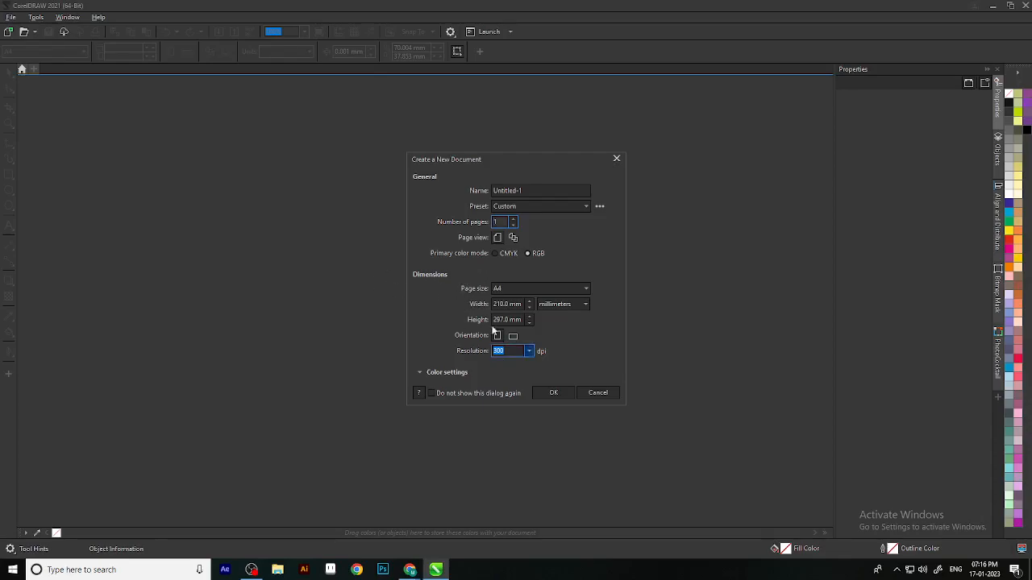
# Look through the available page sizes and set the page size to Custom.
pyautogui.click(586, 291)
pyautogui.scroll(-6, 556, 363)
pyautogui.scroll(-6, 551, 422)
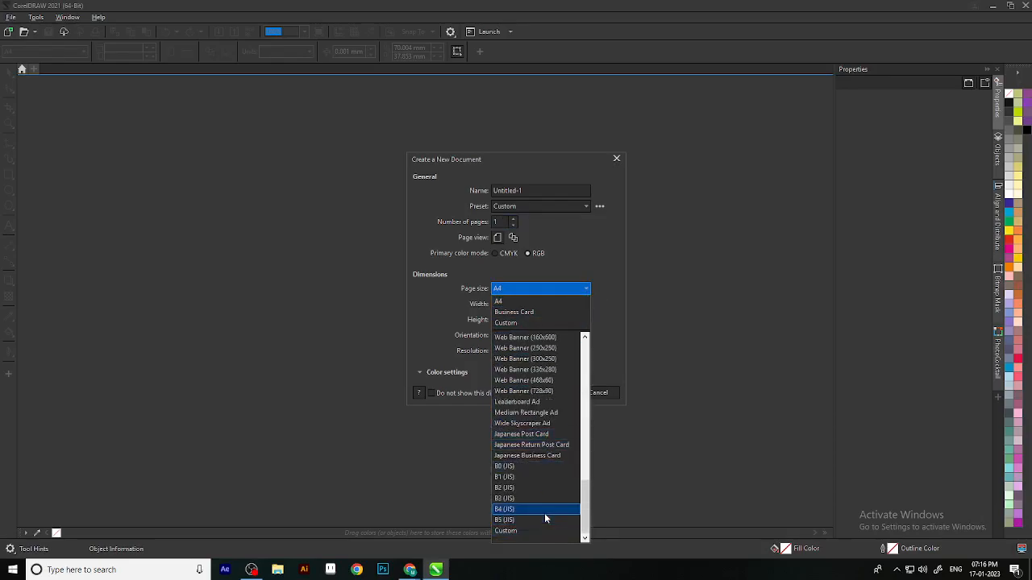
pyautogui.scroll(1, 544, 513)
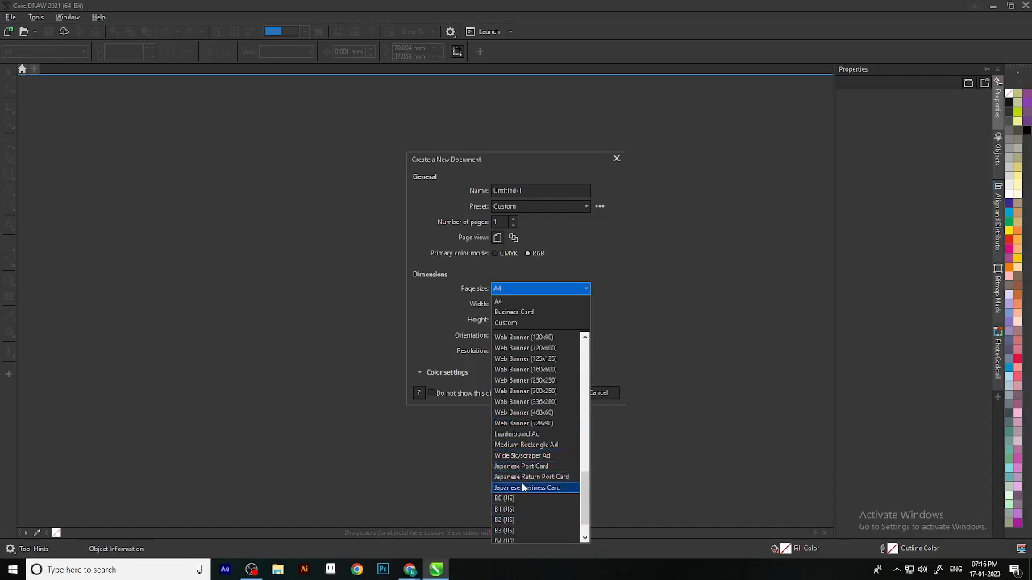
pyautogui.scroll(4, 528, 447)
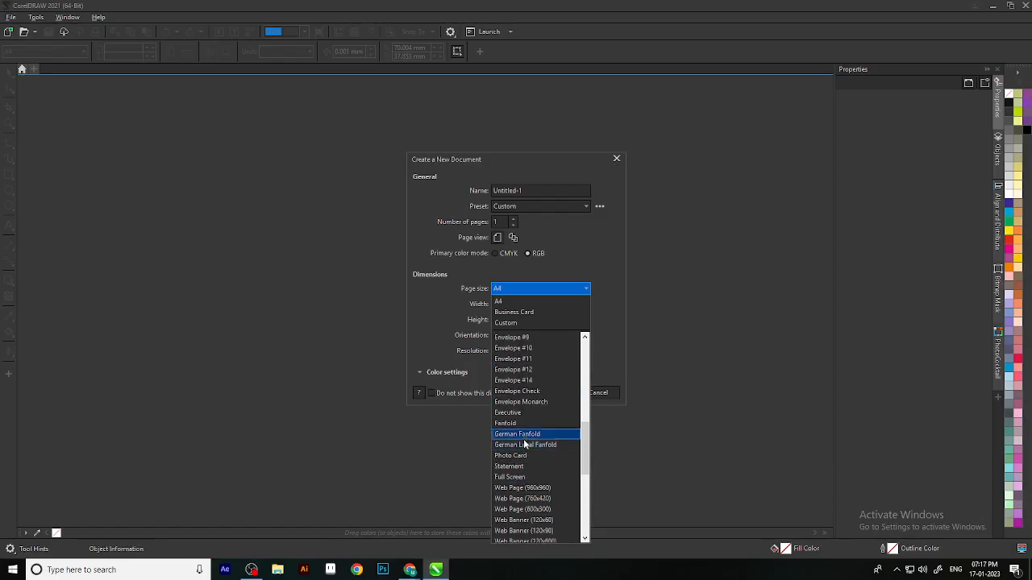
pyautogui.scroll(1, 530, 432)
pyautogui.scroll(6, 540, 431)
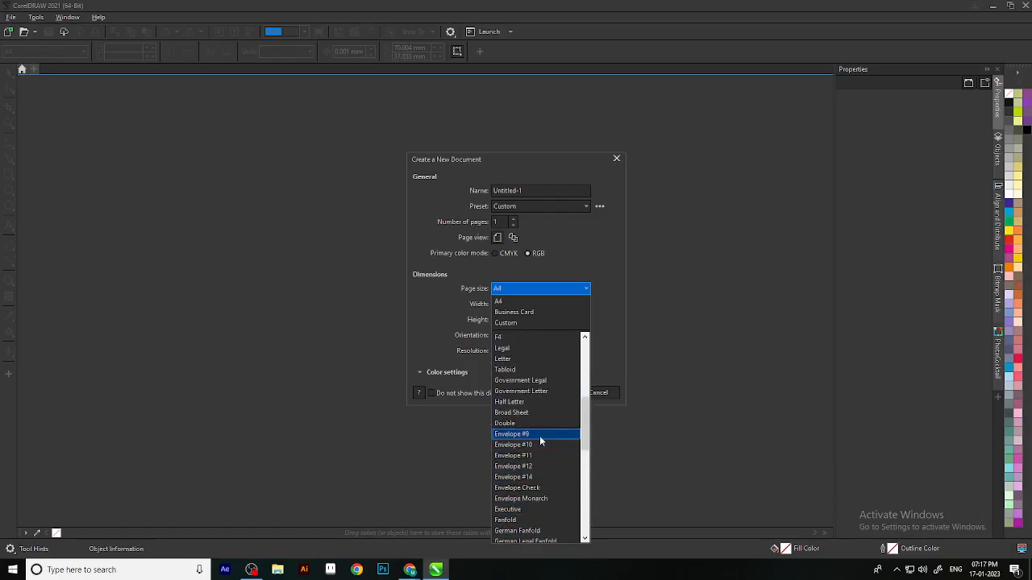
pyautogui.scroll(3, 536, 440)
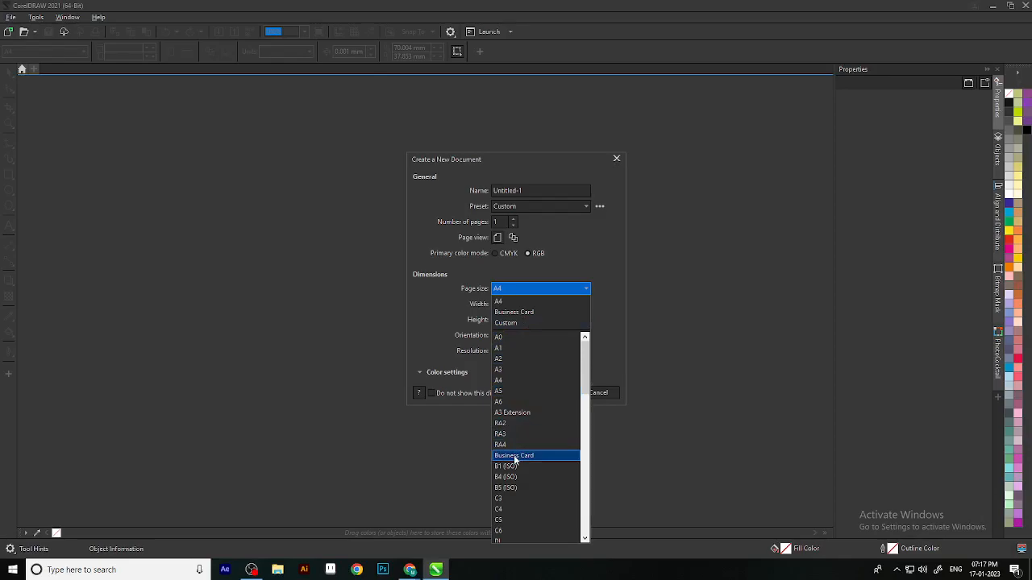
pyautogui.scroll(-4, 516, 457)
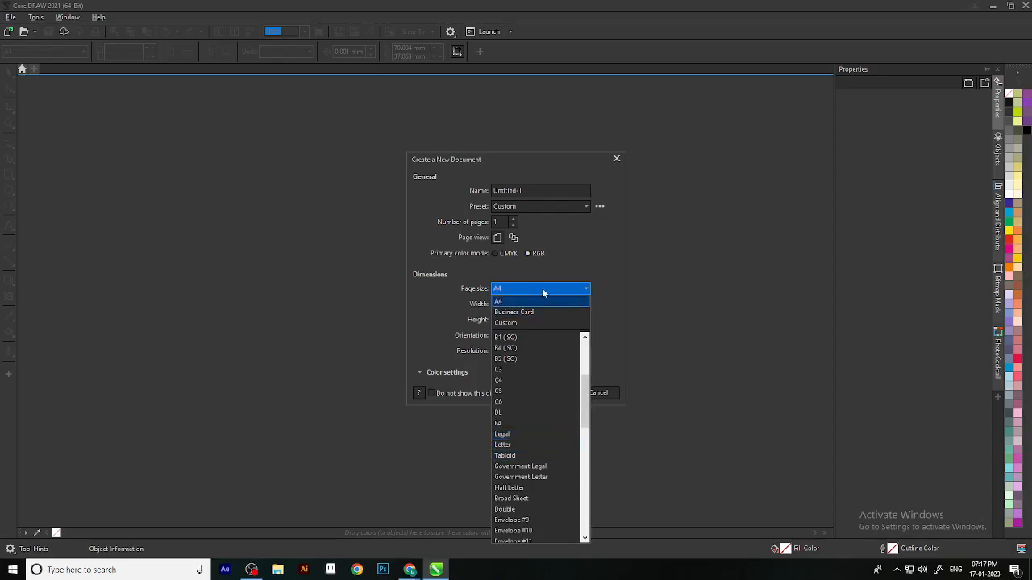
pyautogui.scroll(4, 545, 395)
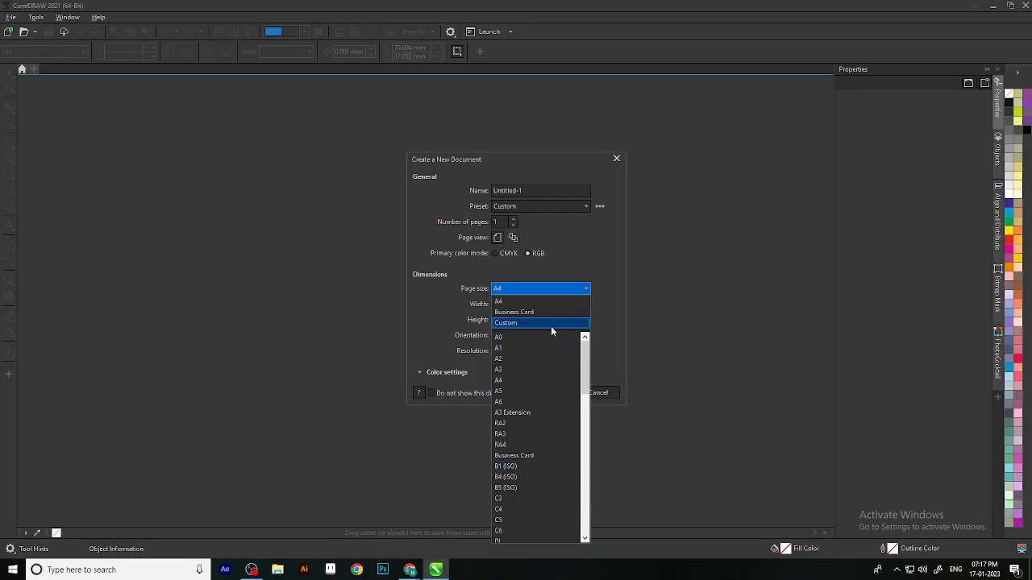
pyautogui.scroll(-10, 537, 461)
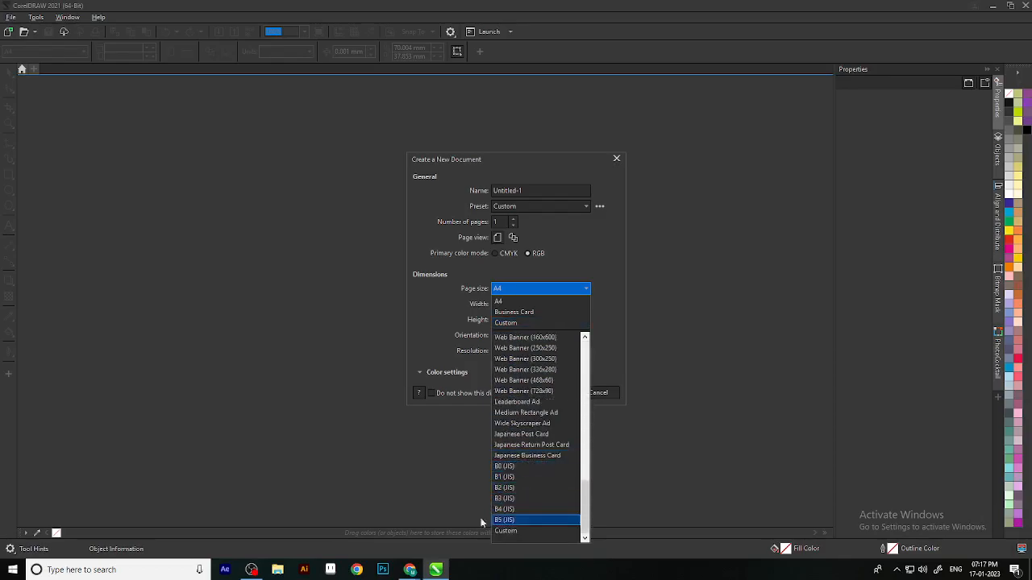
pyautogui.scroll(6, 525, 382)
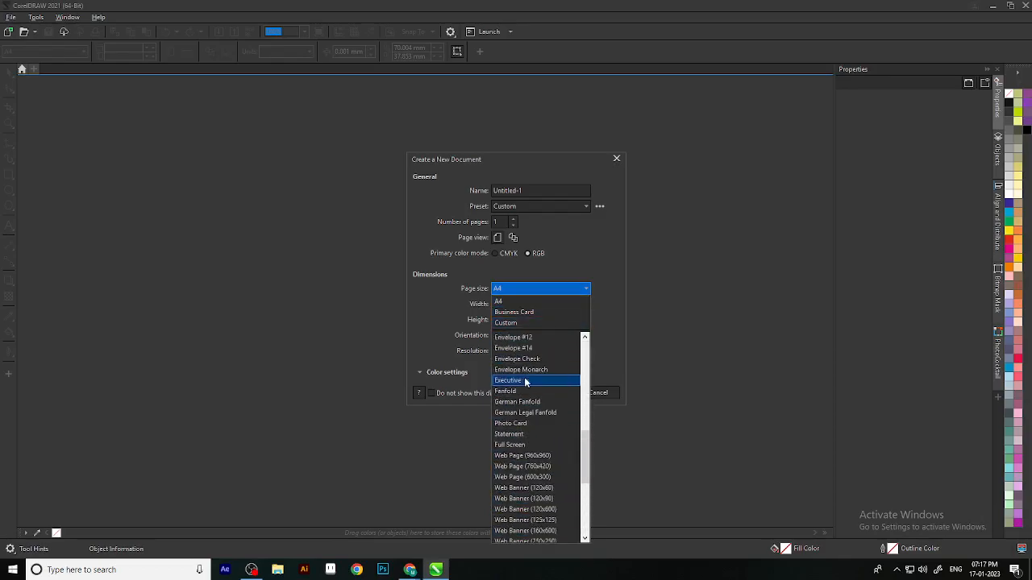
pyautogui.click(514, 322)
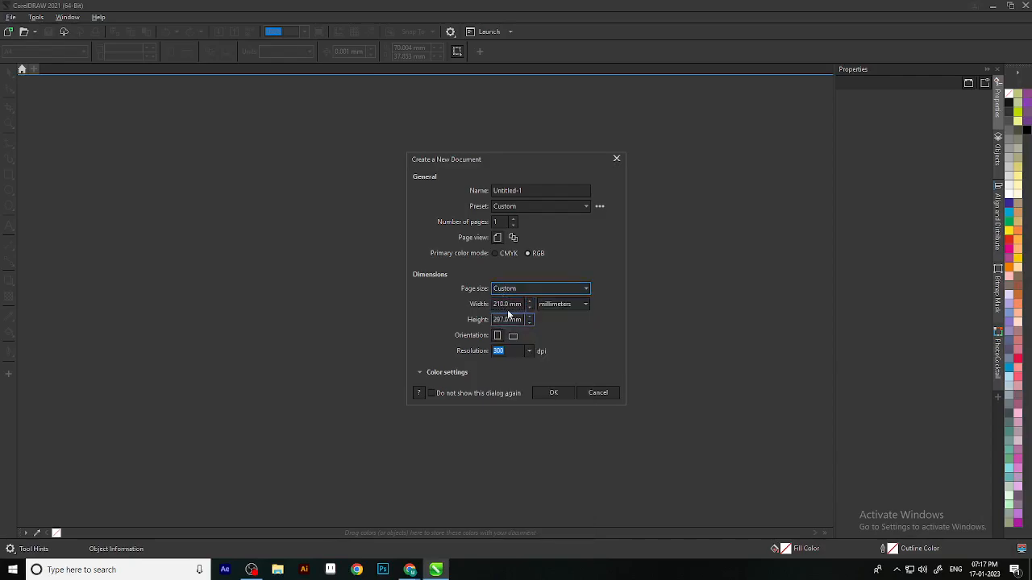
# Switch the page units to pixels and set both width and height to 30 px.
pyautogui.click(562, 308)
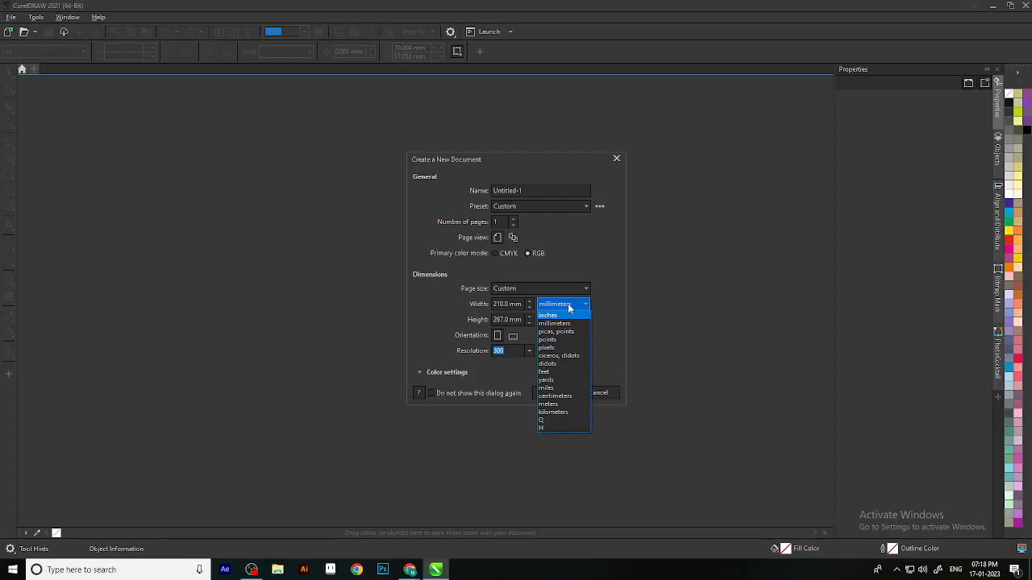
pyautogui.click(553, 349)
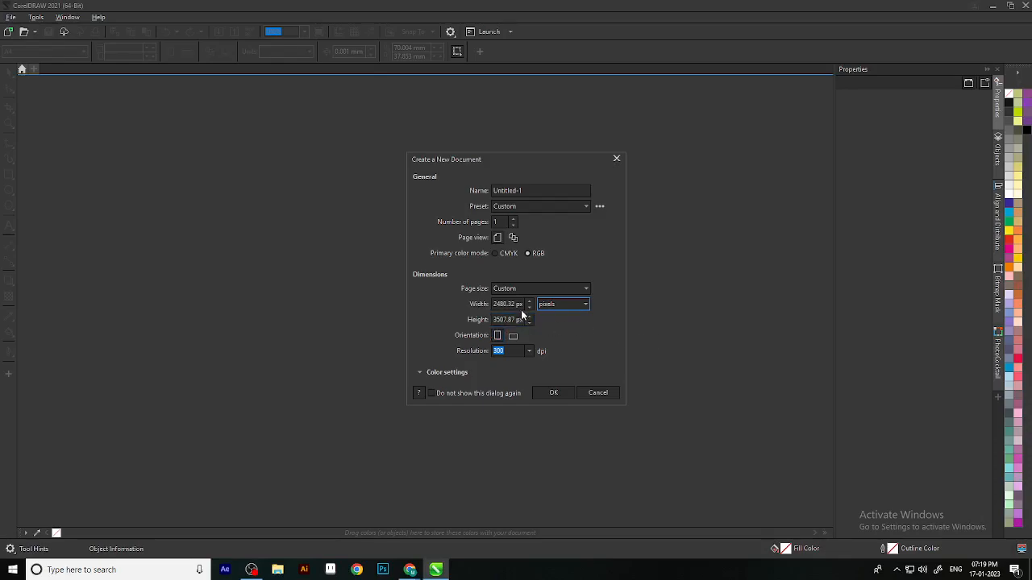
pyautogui.moveTo(503, 304)
pyautogui.mouseDown()
pyautogui.moveTo(515, 304)
pyautogui.moveTo(492, 305)
pyautogui.mouseUp()
pyautogui.write('30')
pyautogui.press('Tab')
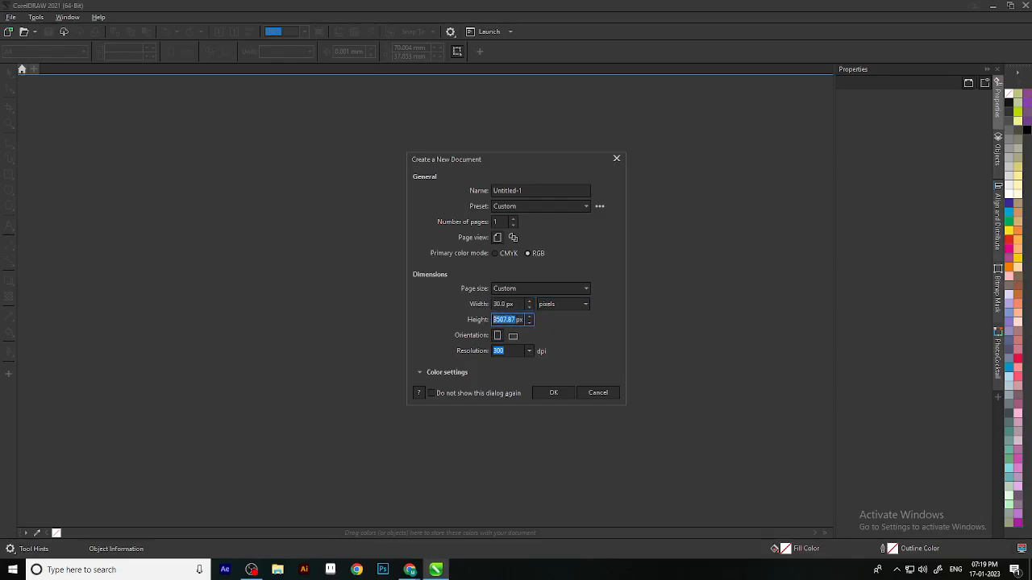
pyautogui.write('30')
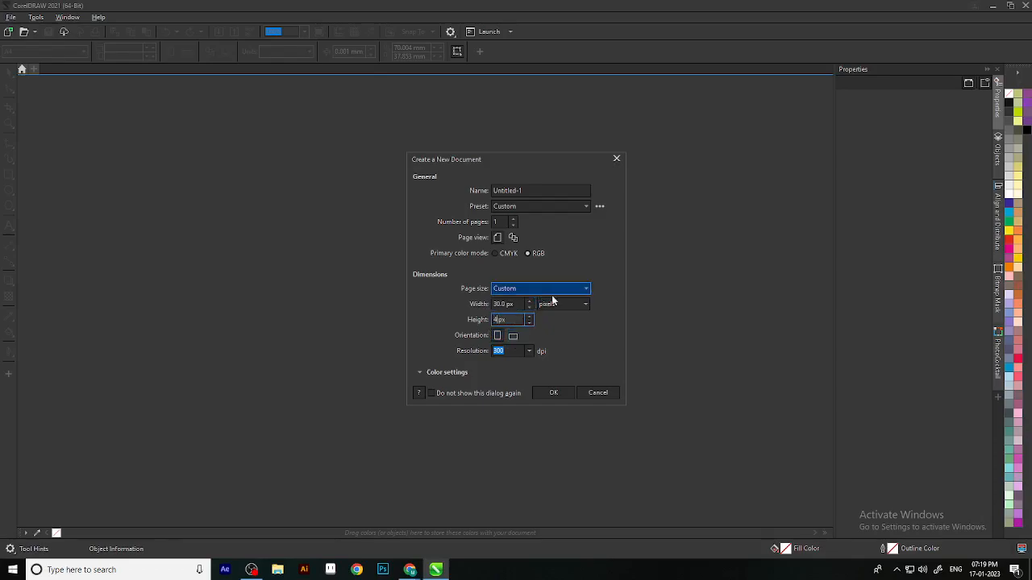
# Switch the page units to inches and set a landscape page 6 inches wide and 4 inches high.
pyautogui.click(563, 304)
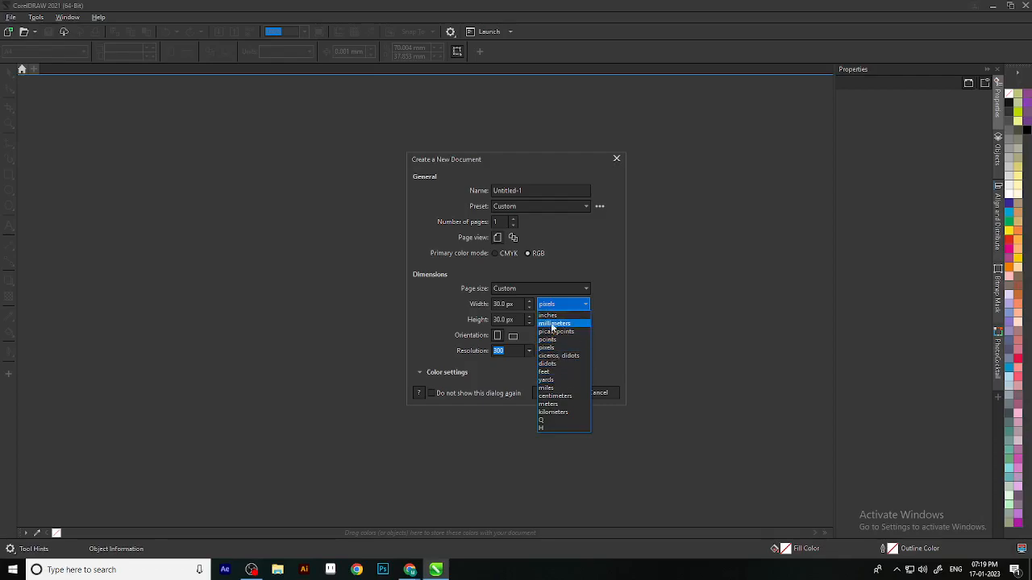
pyautogui.click(549, 315)
pyautogui.doubleClick(500, 305)
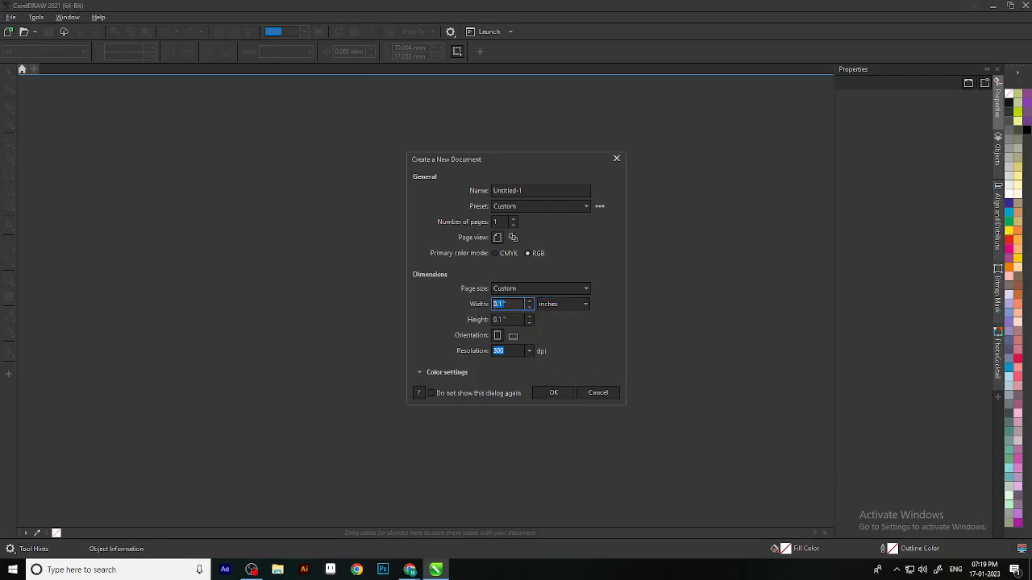
pyautogui.write('8')
pyautogui.press('Tab')
pyautogui.write('4')
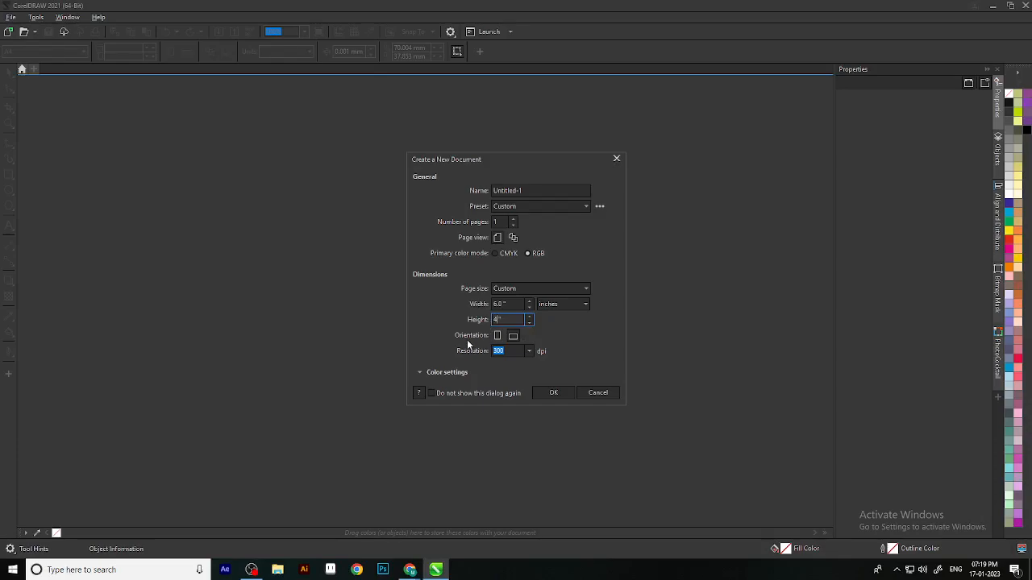
pyautogui.click(514, 336)
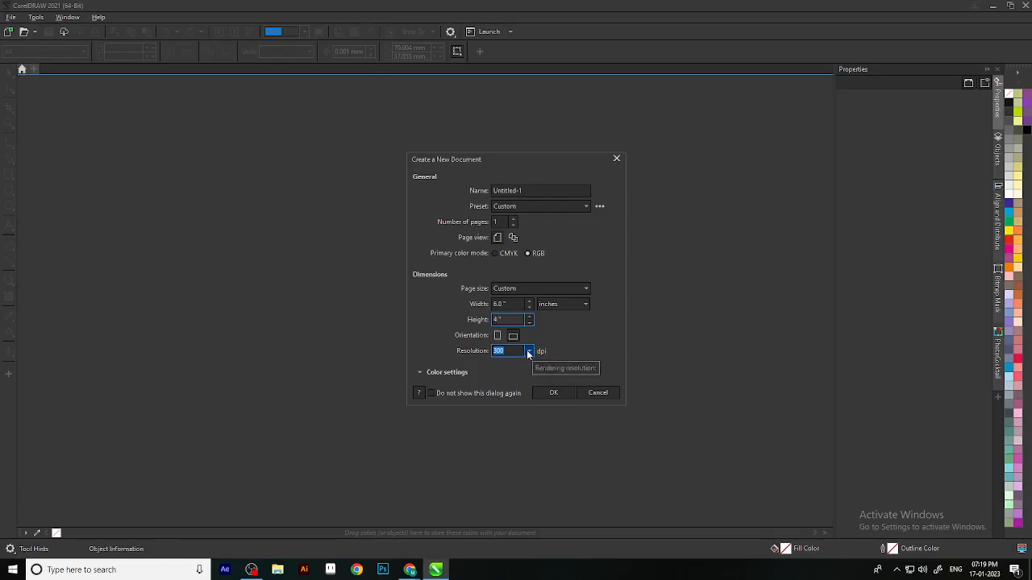
# Review the resolution options and color settings, and create the document at 300 dpi.
pyautogui.click(529, 353)
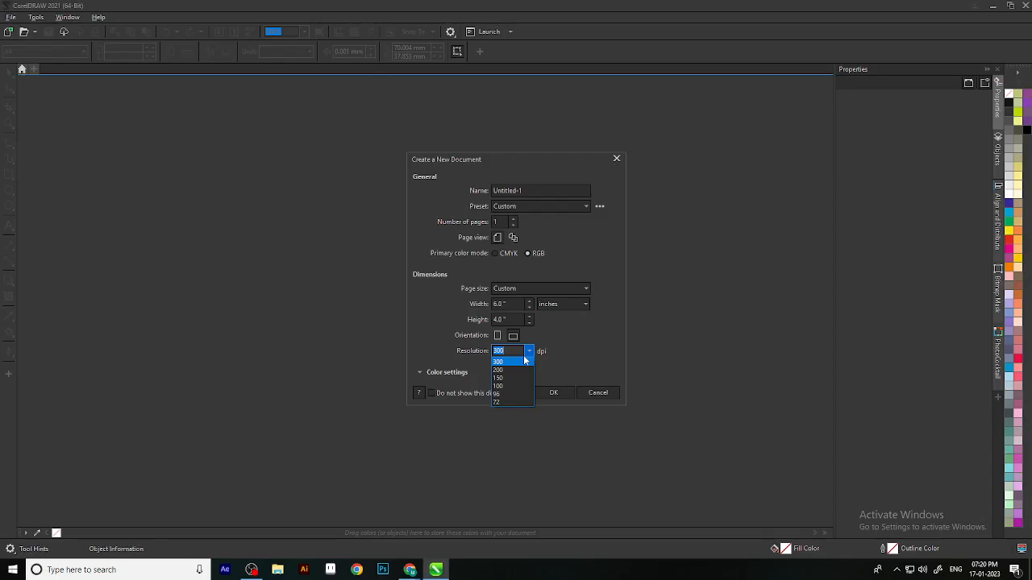
pyautogui.click(529, 352)
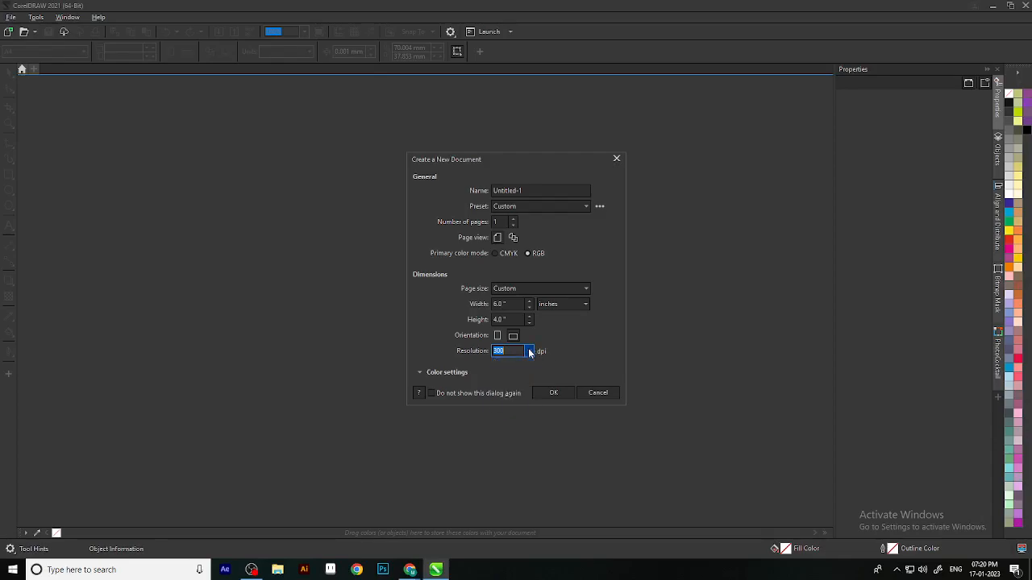
pyautogui.click(420, 373)
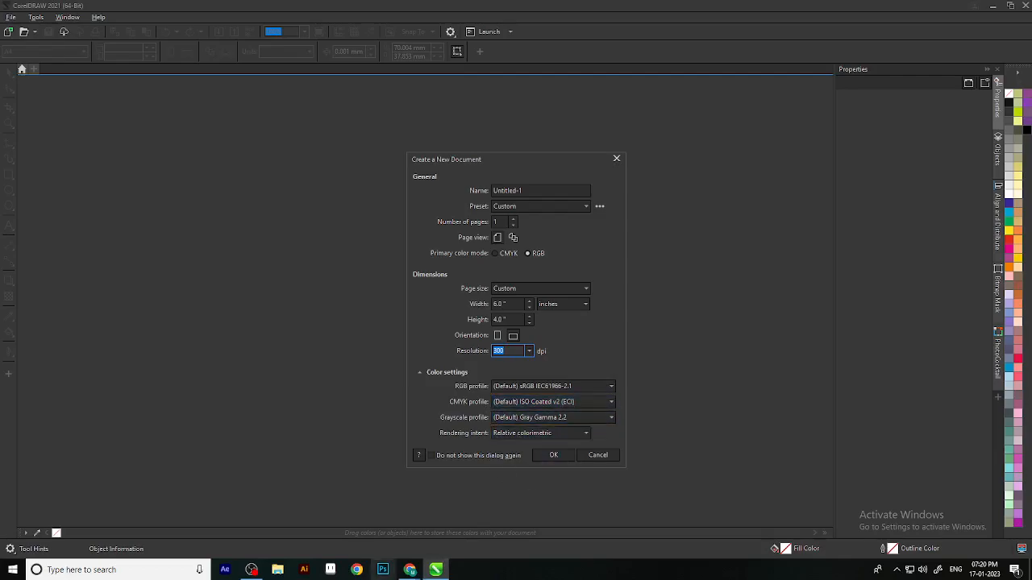
pyautogui.click(419, 372)
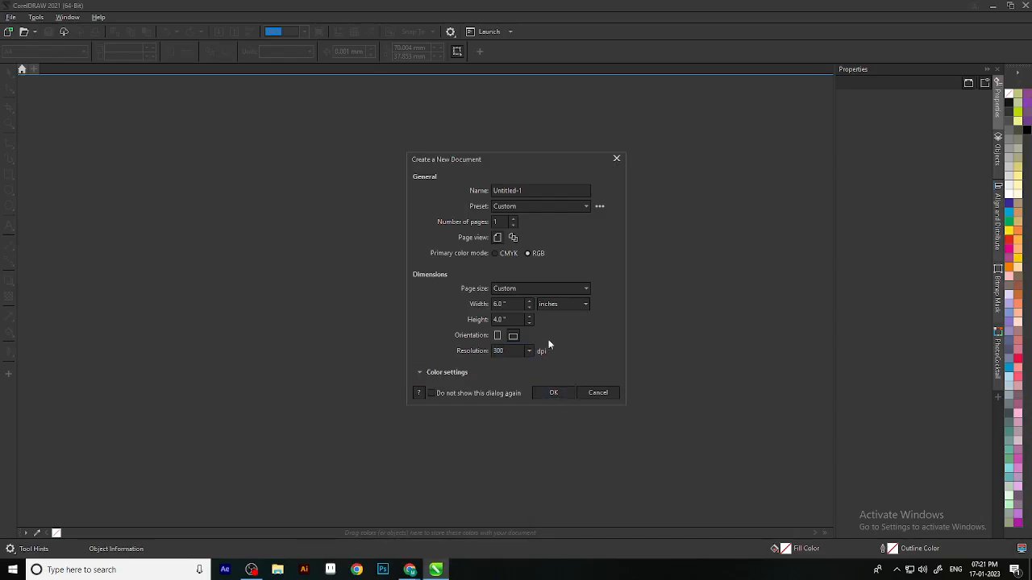
pyautogui.click(553, 394)
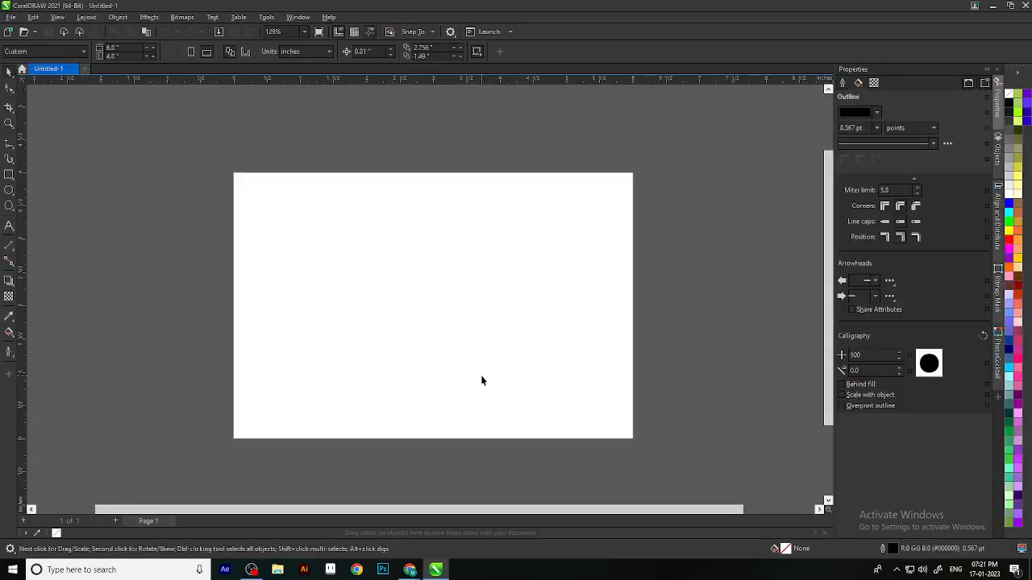
pyautogui.scroll(3, 519, 372)
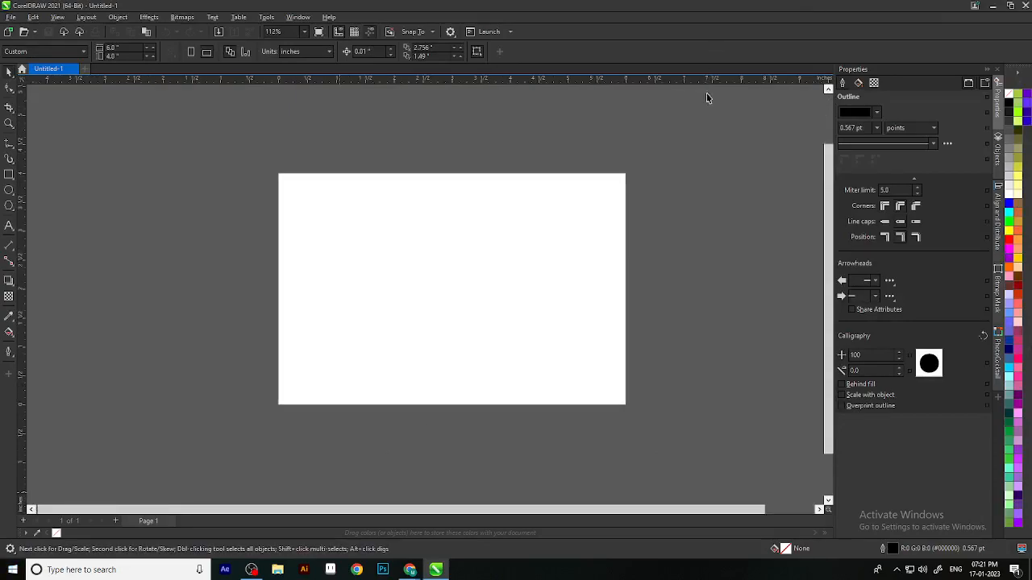
pyautogui.scroll(-1, 520, 331)
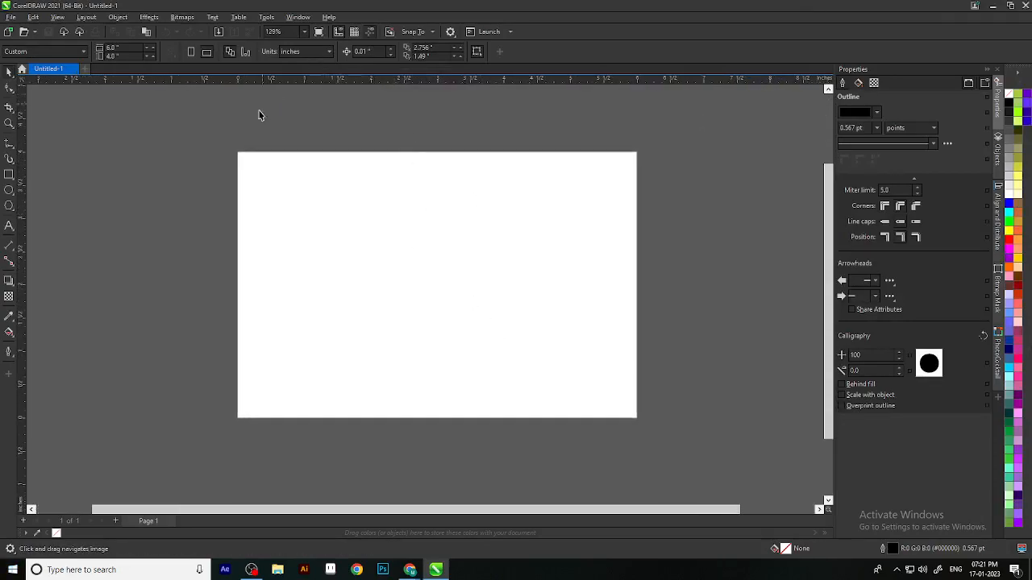
pyautogui.scroll(-1, 535, 301)
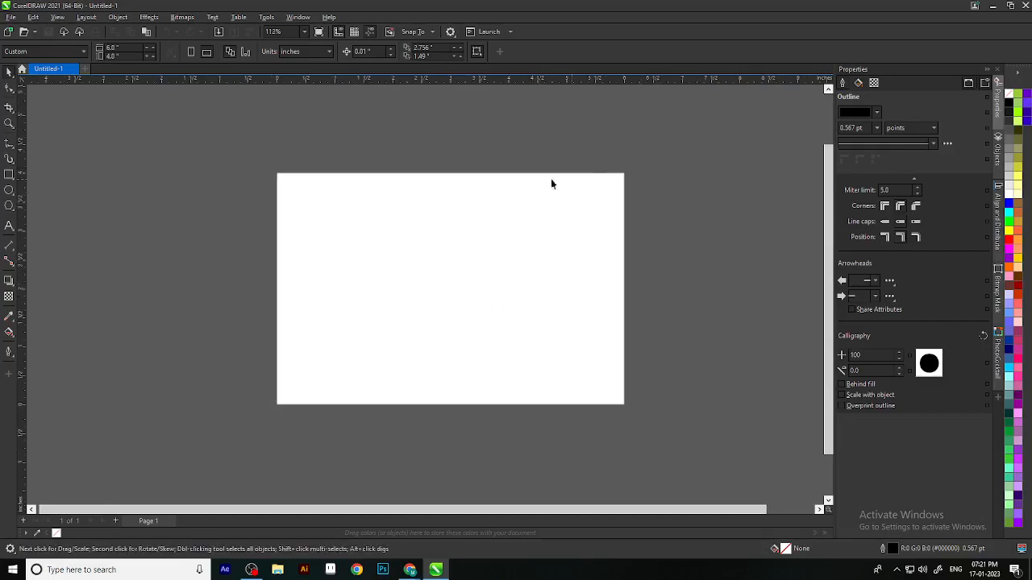
pyautogui.moveTo(415, 315); pyautogui.dragTo(408, 304)
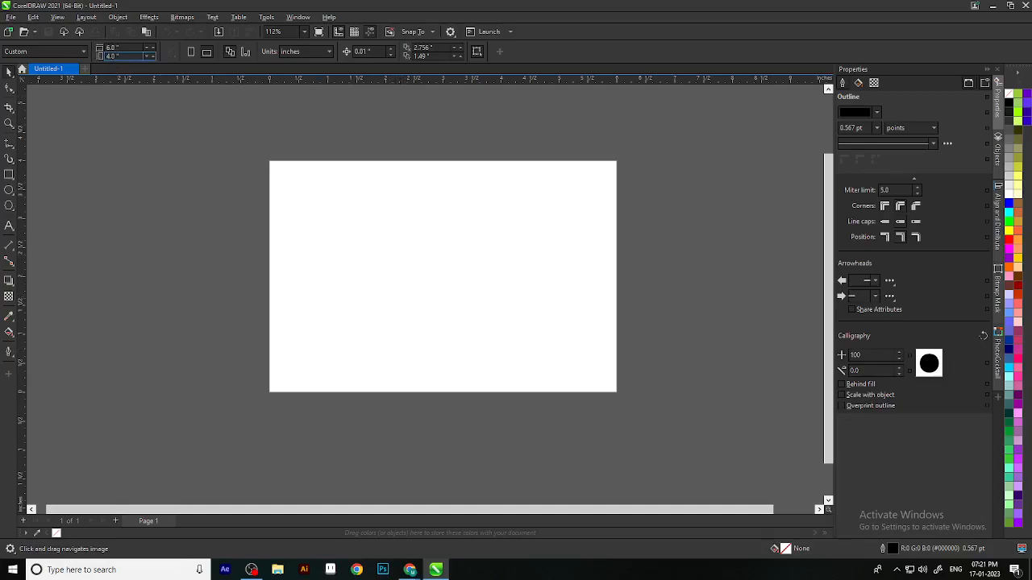
pyautogui.click(117, 47)
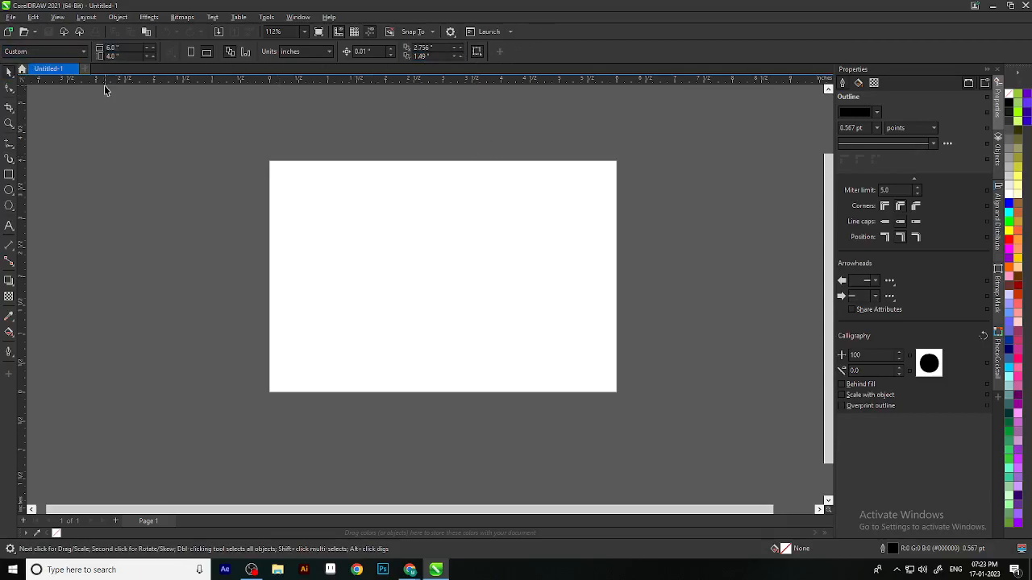
# Visit the Welcome Screen, return to the Untitled-1 document and close the Welcome Screen.
pyautogui.click(24, 71)
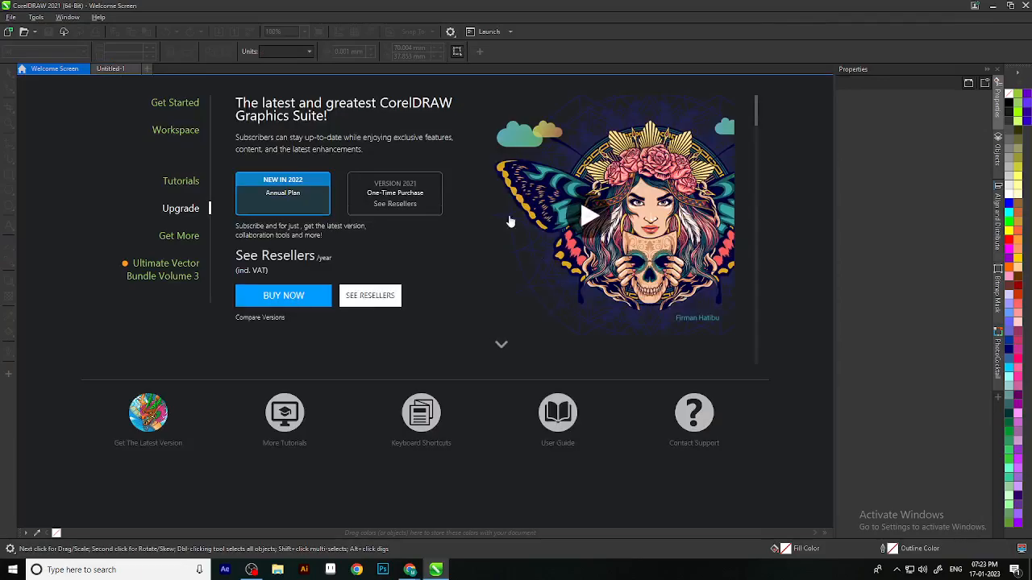
pyautogui.click(121, 71)
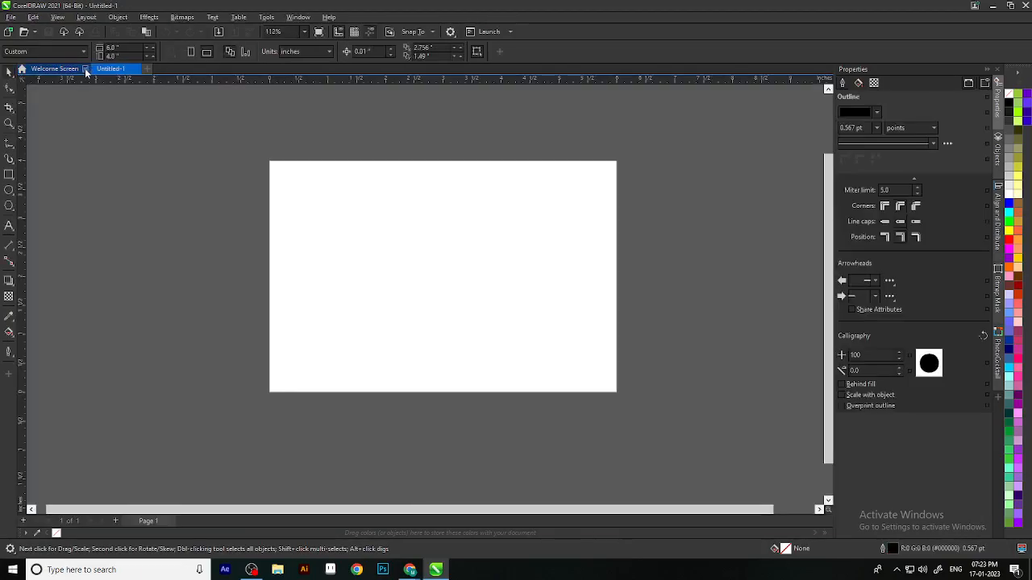
pyautogui.click(84, 68)
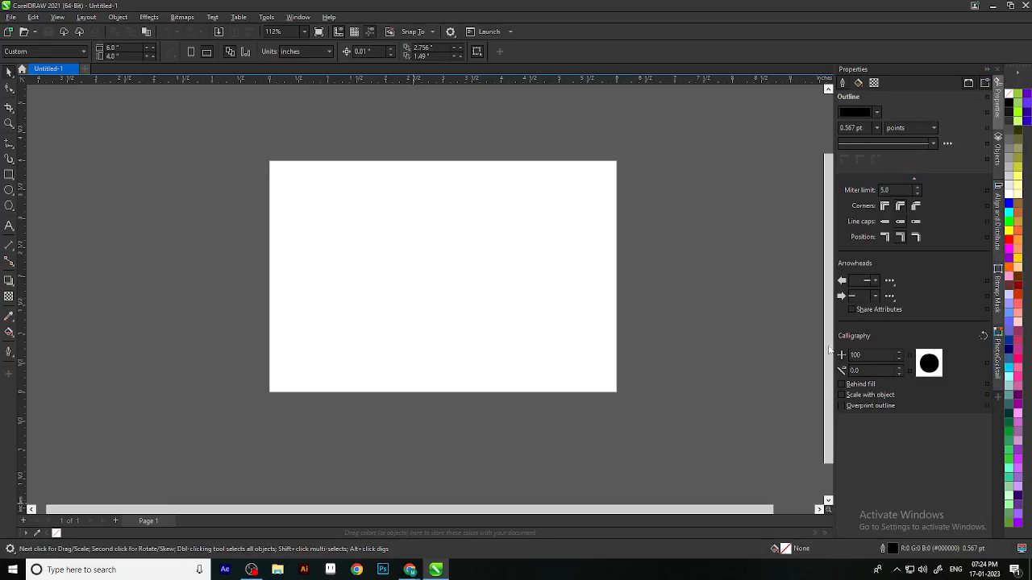
# Add the text "dockers" in 24 pt Arial near the middle of the page.
pyautogui.click(9, 226)
pyautogui.click(36, 226)
pyautogui.click(419, 284)
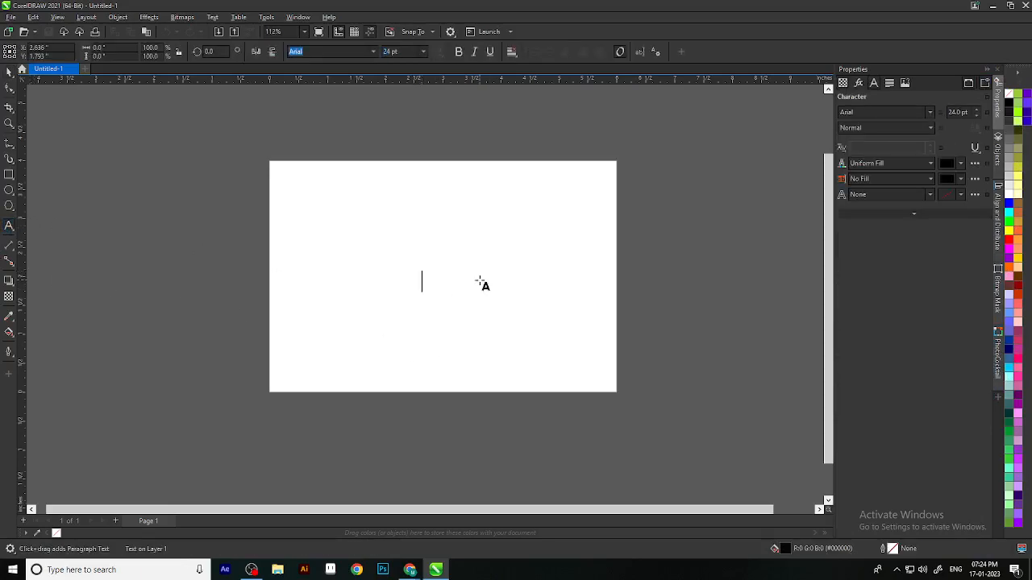
pyautogui.write('dock')
pyautogui.press('BackSpace')
pyautogui.write('ckers')
pyautogui.click(8, 75)
# Delete the "dockers" text from the page.
pyautogui.moveTo(414, 322); pyautogui.dragTo(406, 379)
pyautogui.scroll(4, 407, 381)
pyautogui.scroll(-1, 555, 356)
pyautogui.moveTo(555, 356); pyautogui.dragTo(524, 339)
pyautogui.scroll(-2, 454, 331)
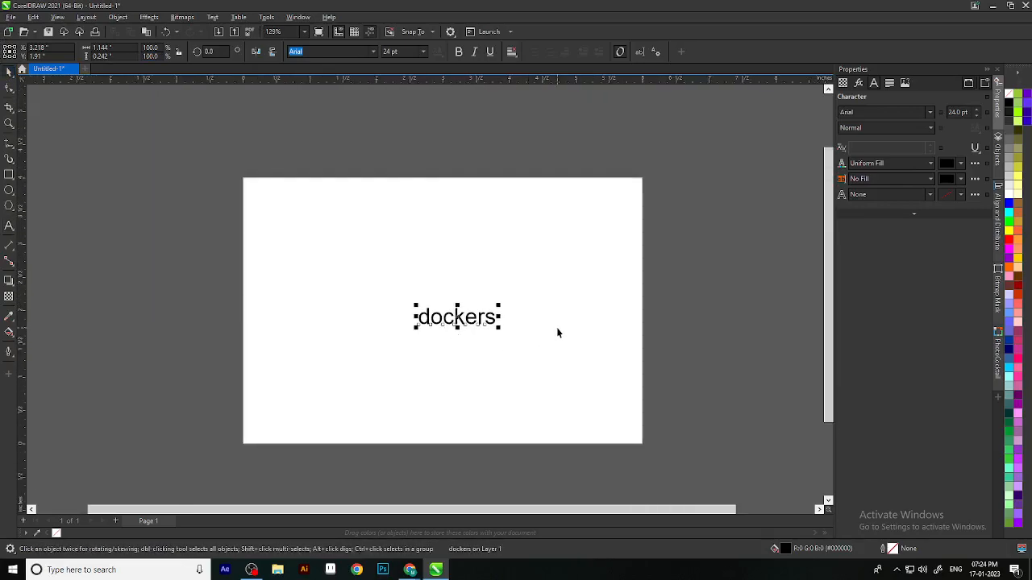
pyautogui.scroll(-1, 524, 344)
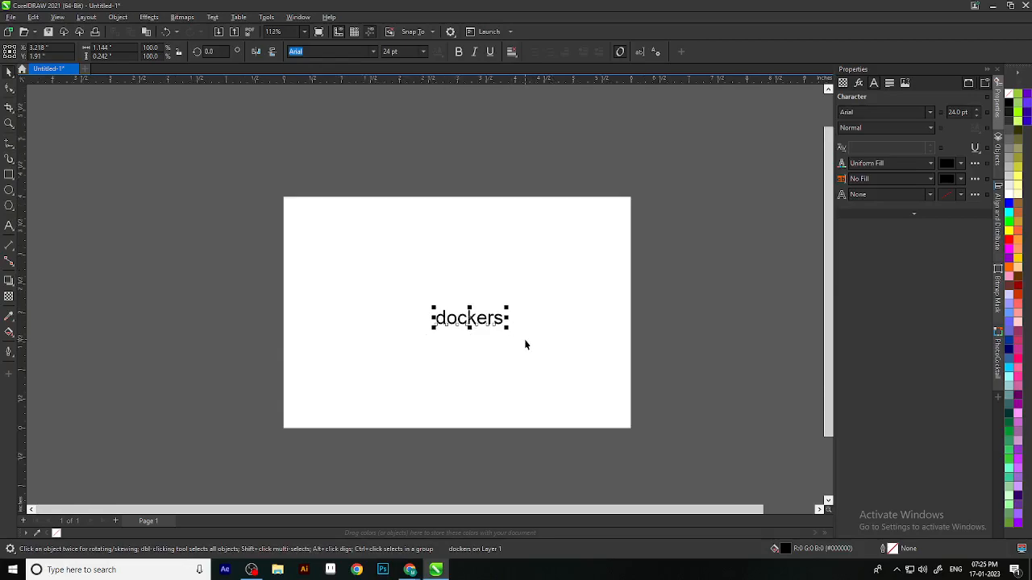
pyautogui.scroll(3, 525, 345)
pyautogui.scroll(-1, 557, 329)
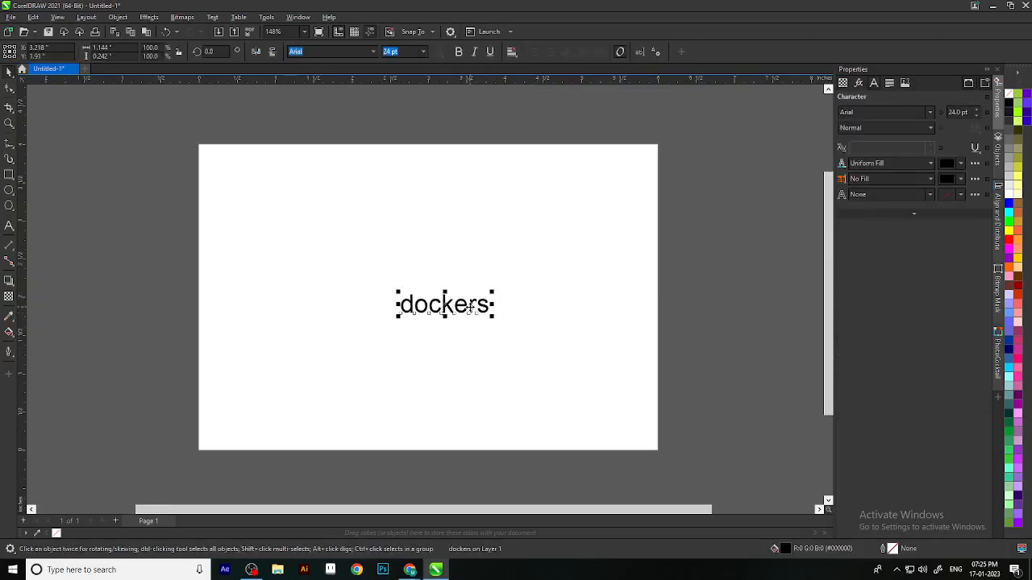
pyautogui.scroll(1, 413, 354)
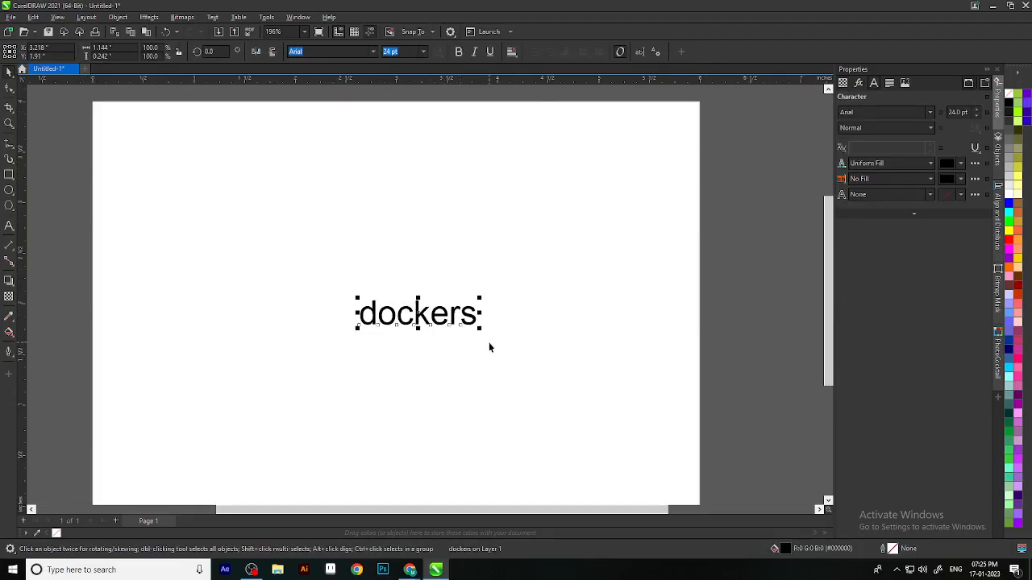
pyautogui.scroll(1, 489, 345)
pyautogui.scroll(-1, 484, 341)
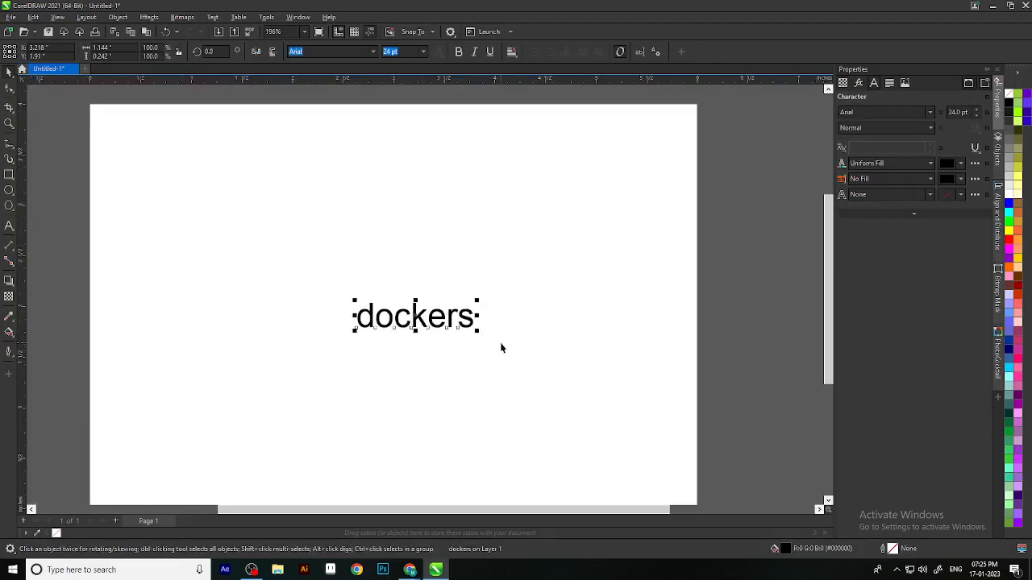
pyautogui.moveTo(501, 348); pyautogui.dragTo(501, 338)
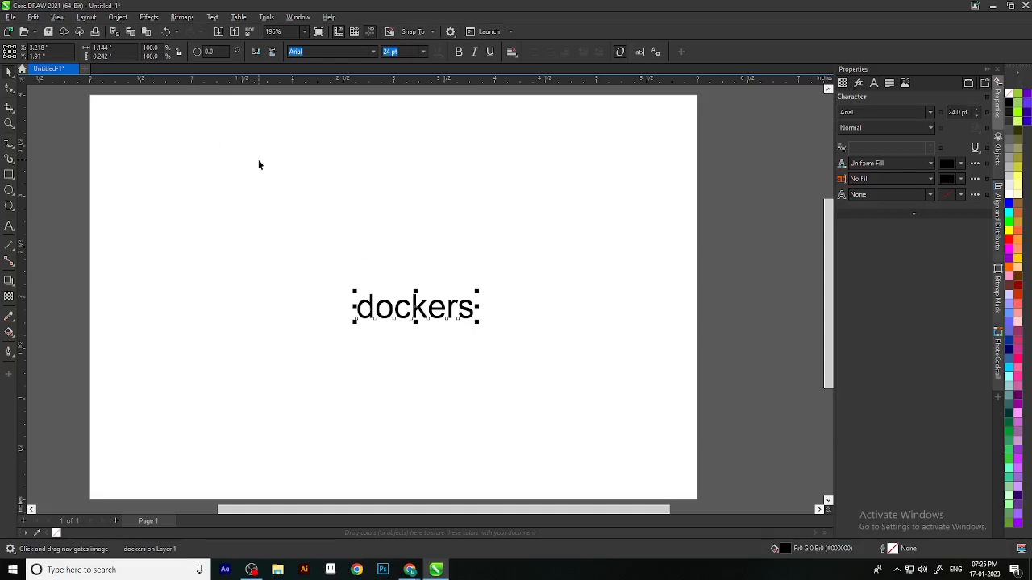
pyautogui.press('Delete')
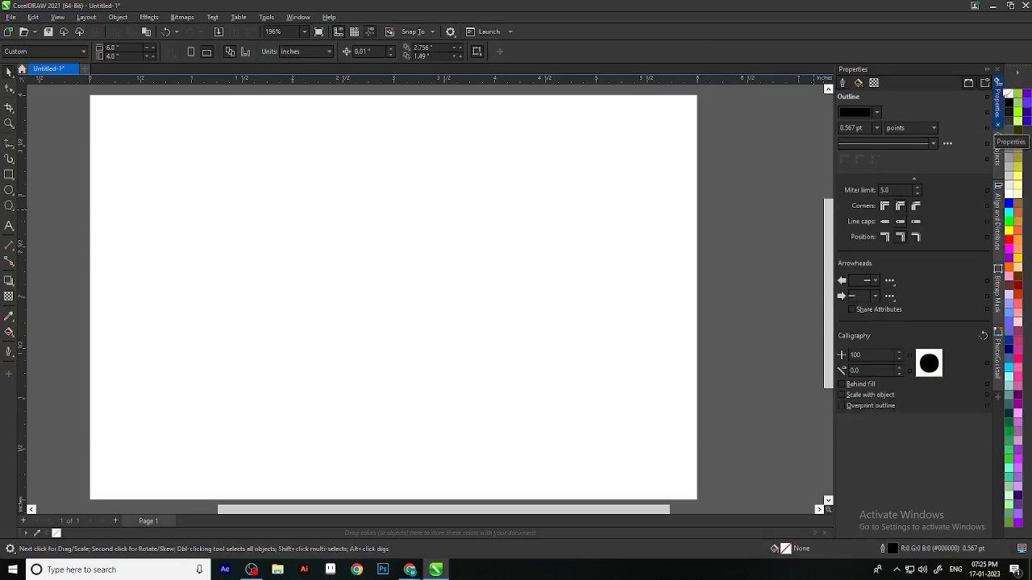
# Close the whole docker group and reopen only the Properties docker.
pyautogui.click(999, 71)
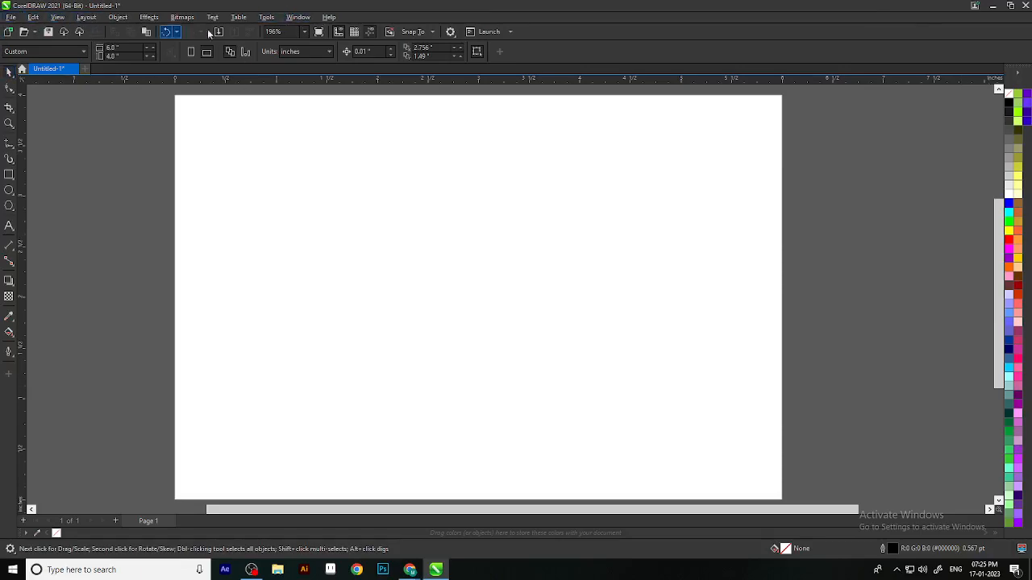
pyautogui.click(293, 20)
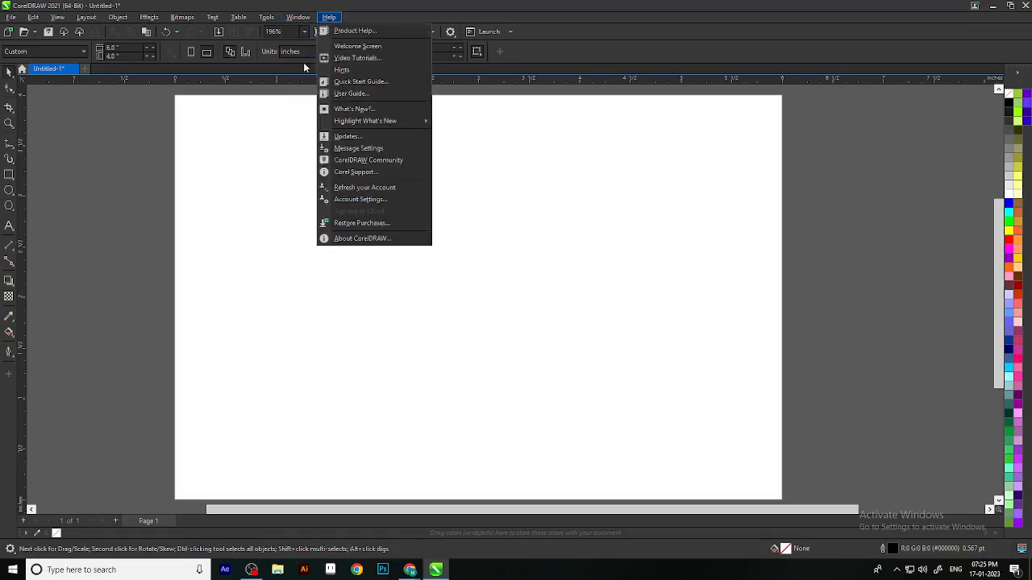
pyautogui.moveTo(305, 165)
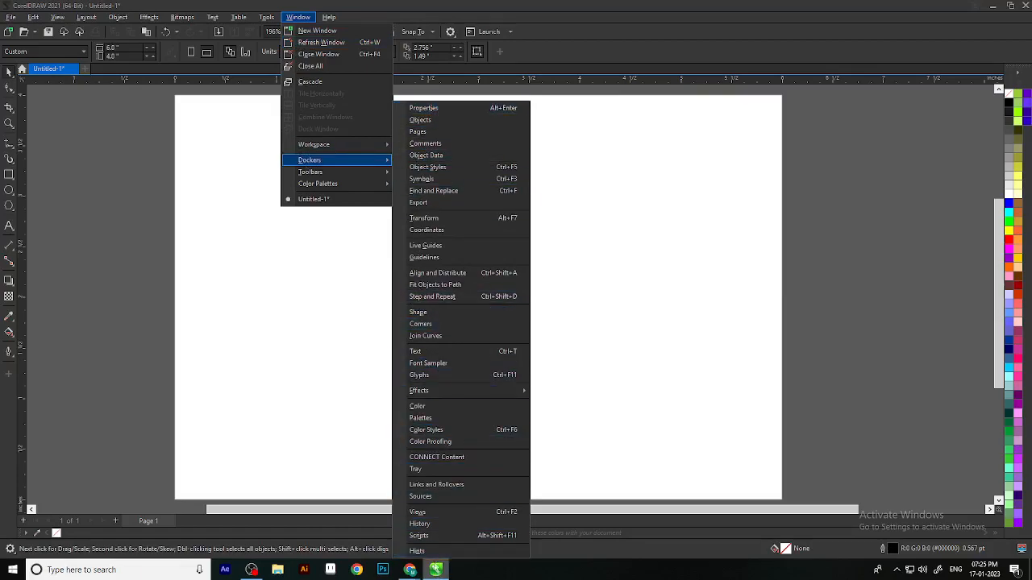
pyautogui.click(428, 108)
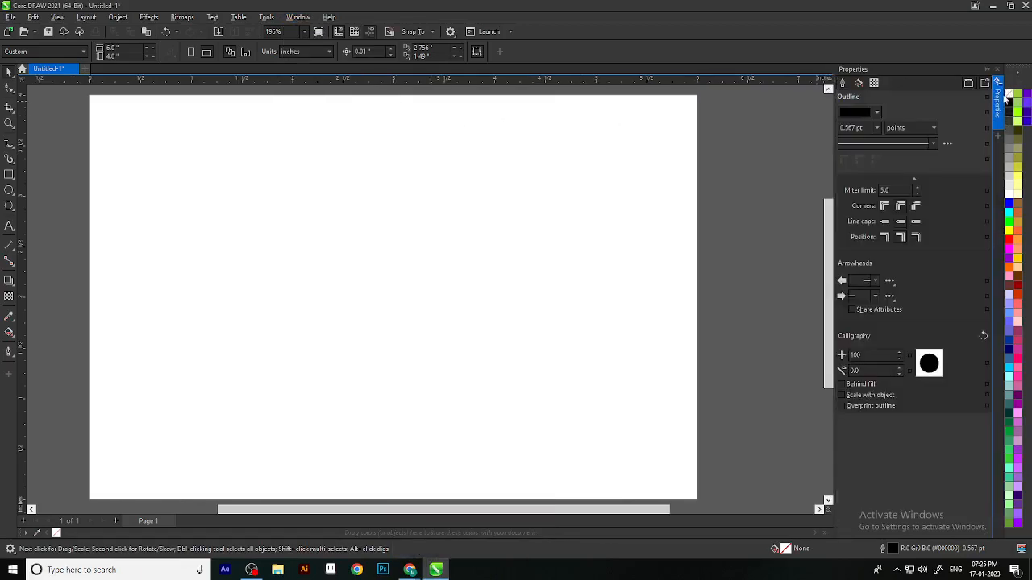
# Add the Objects, Align and Distribute, and Text dockers beside the Properties docker.
pyautogui.click(998, 136)
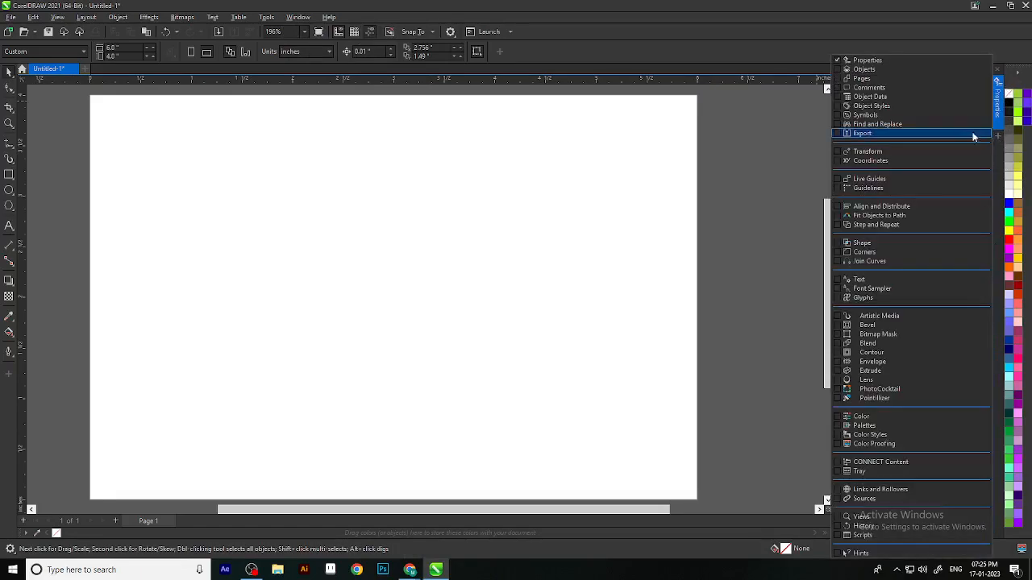
pyautogui.click(858, 71)
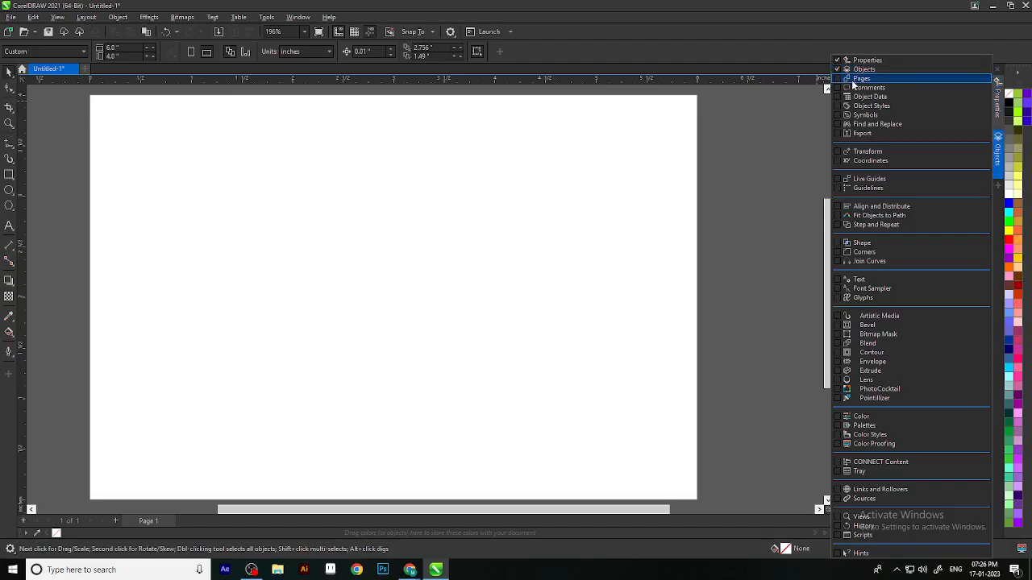
pyautogui.click(861, 208)
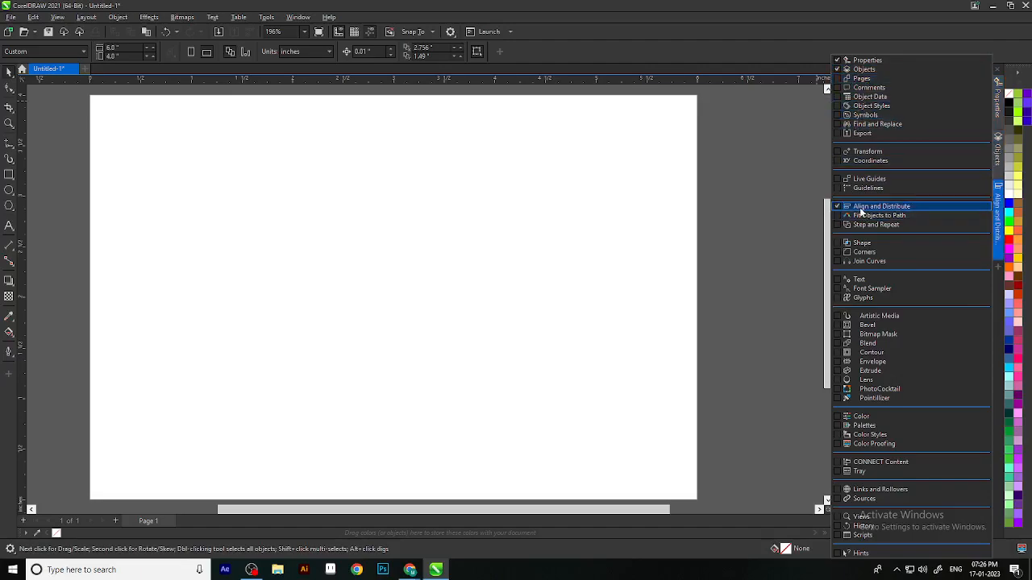
pyautogui.click(862, 280)
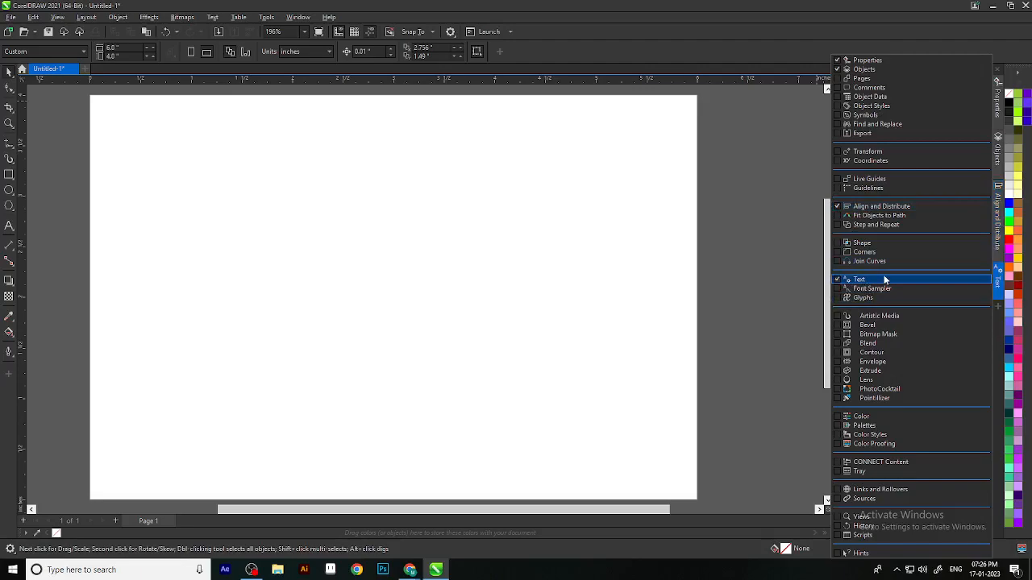
pyautogui.click(754, 294)
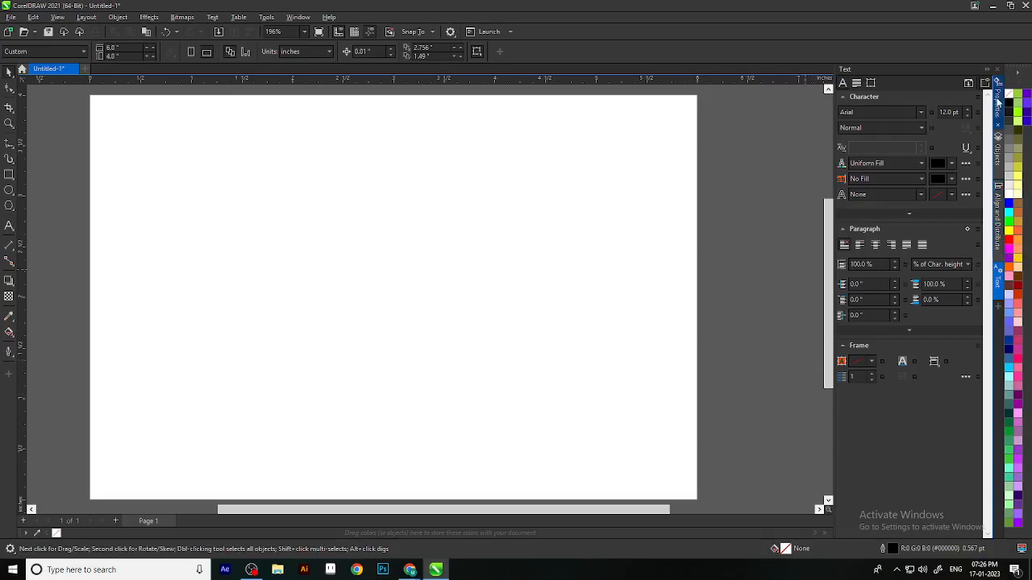
# Check the list of available dockers, remove the Text docker and display Align and Distribute.
pyautogui.click(1000, 308)
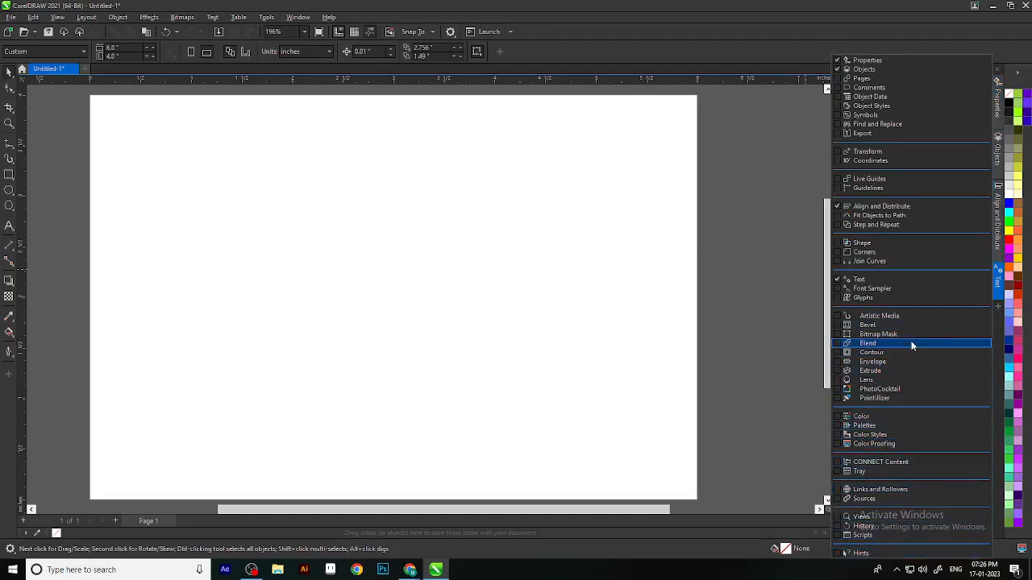
pyautogui.click(753, 334)
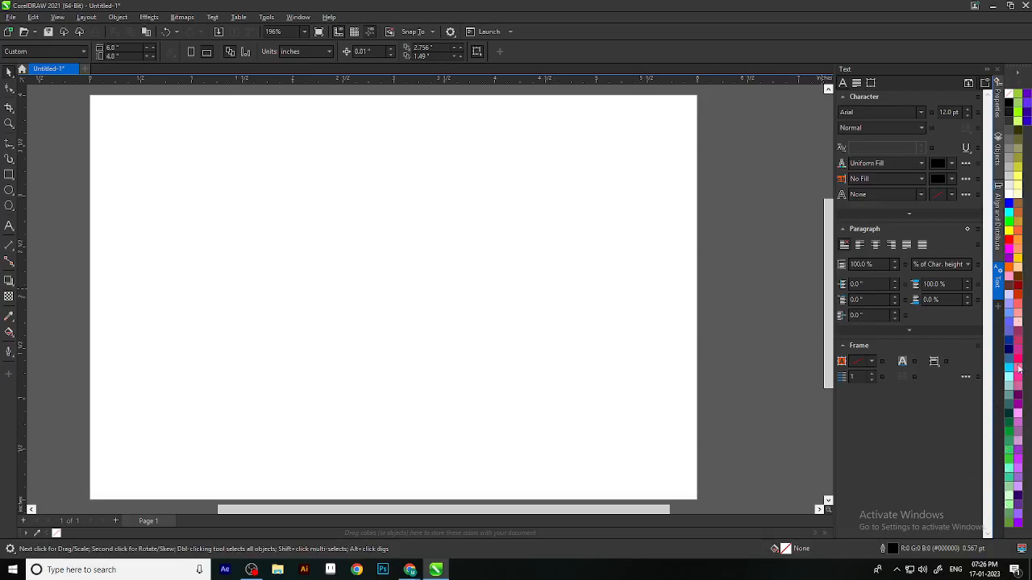
pyautogui.click(999, 214)
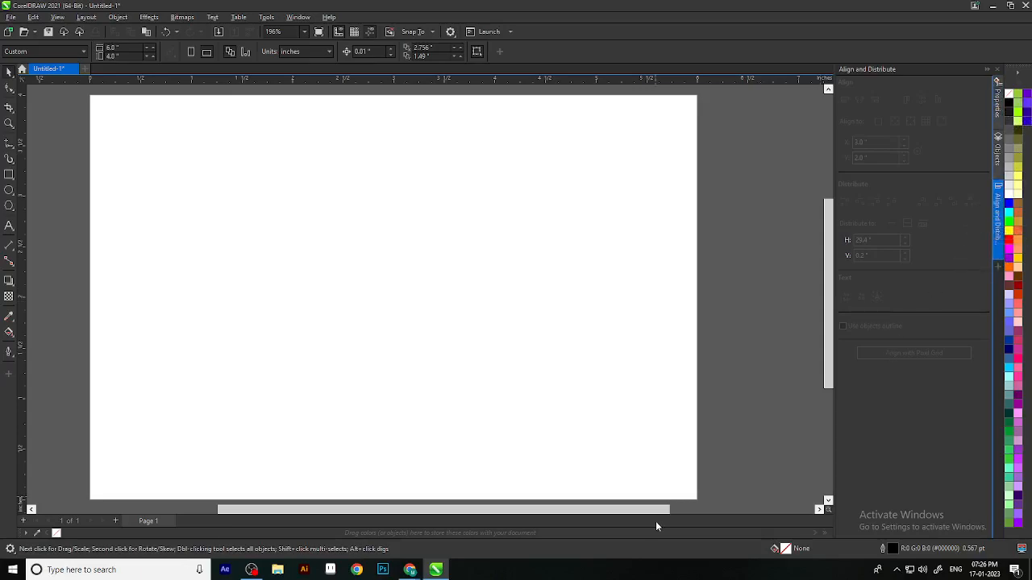
# View the Properties, Objects, and Align and Distribute dockers in turn, ending on Properties.
pyautogui.click(998, 102)
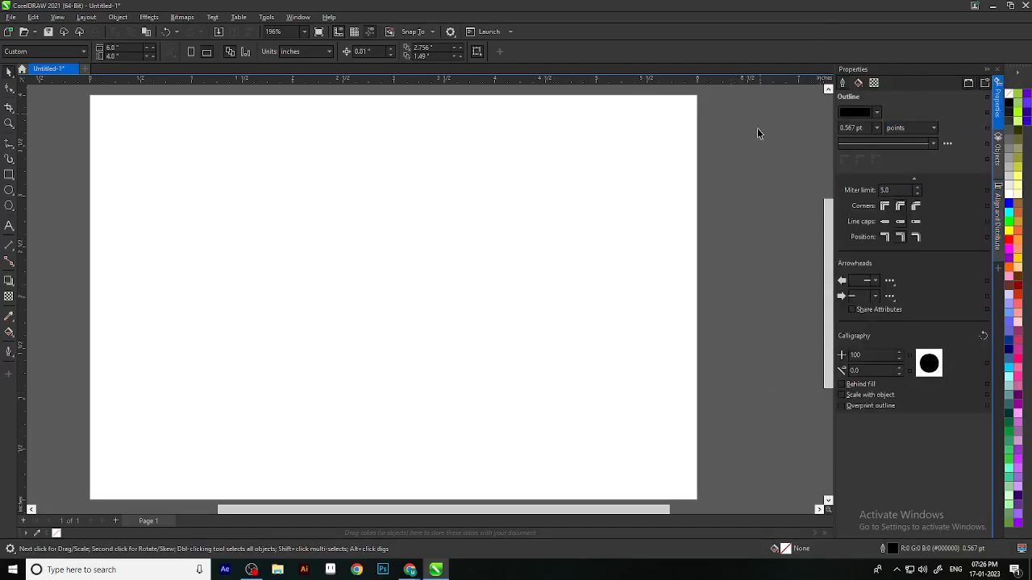
pyautogui.click(1000, 151)
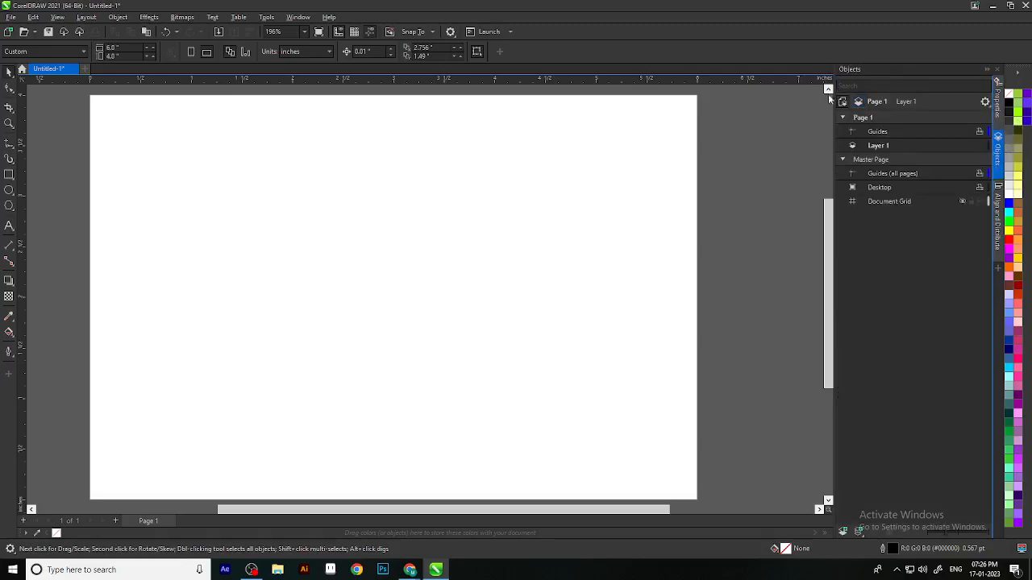
pyautogui.click(998, 224)
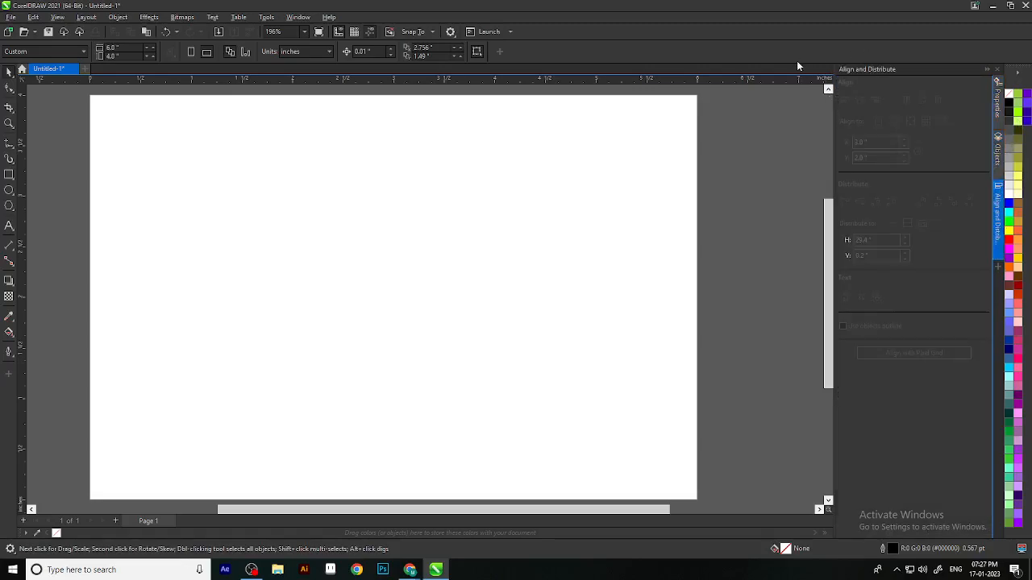
pyautogui.click(999, 96)
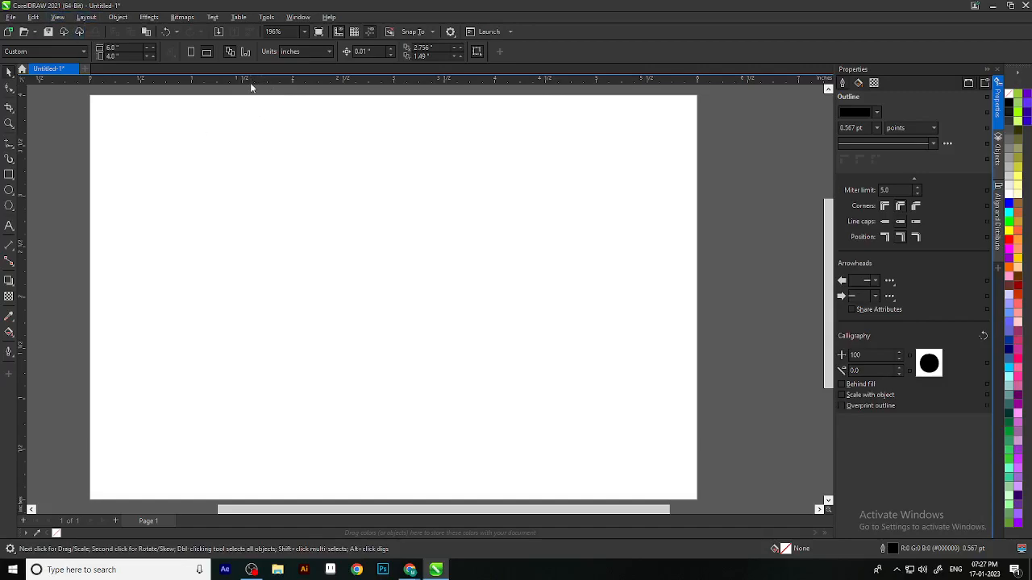
# Hide the rulers around the drawing window.
pyautogui.click(58, 17)
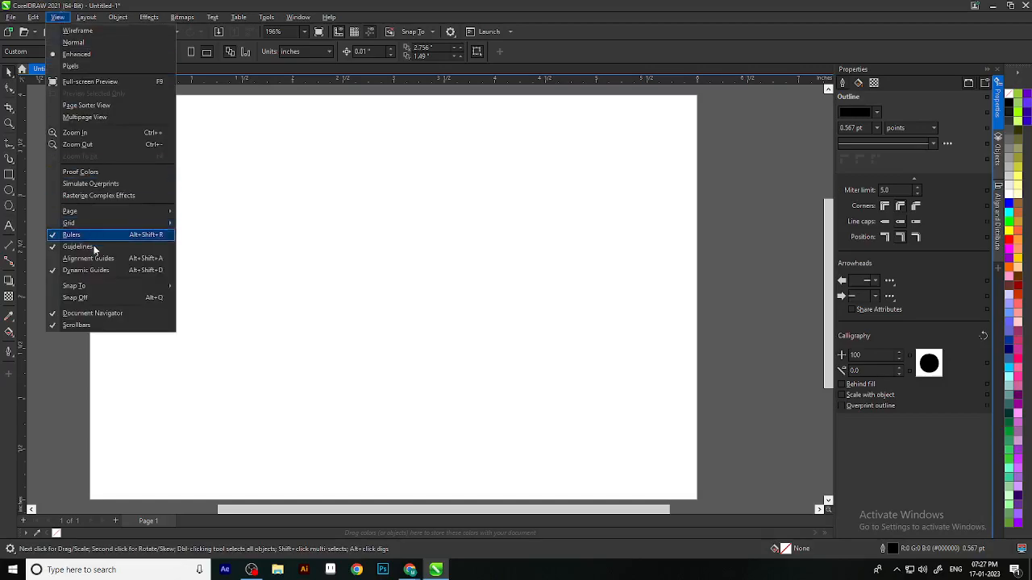
pyautogui.click(66, 237)
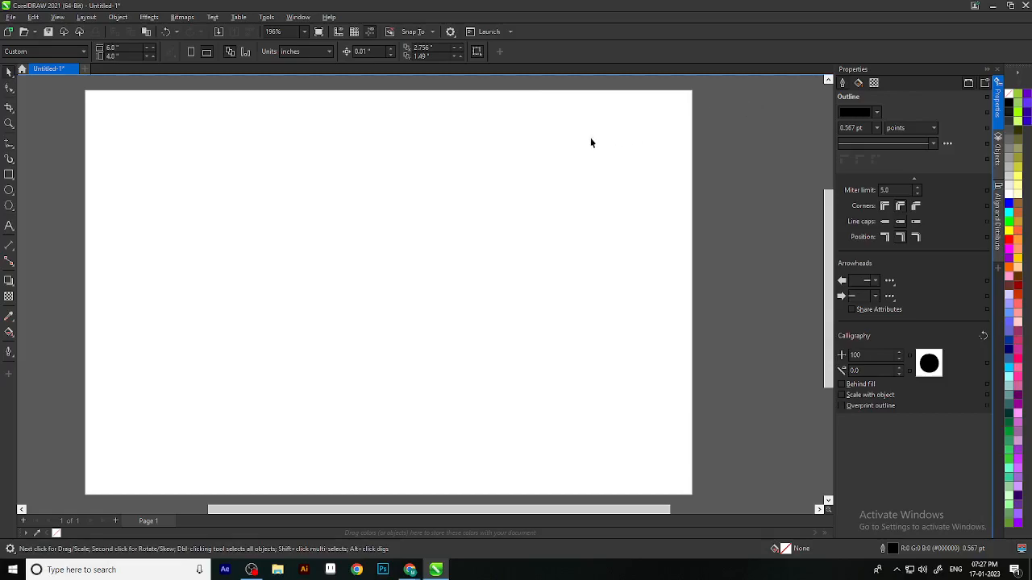
# Show the rulers around the drawing window again.
pyautogui.click(66, 22)
pyautogui.click(86, 381)
pyautogui.click(58, 18)
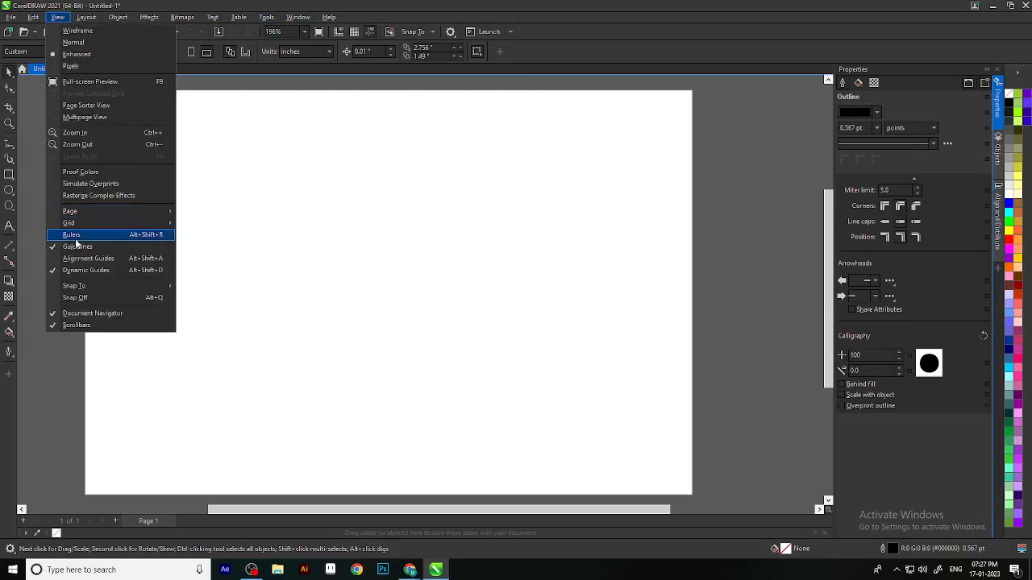
pyautogui.click(164, 235)
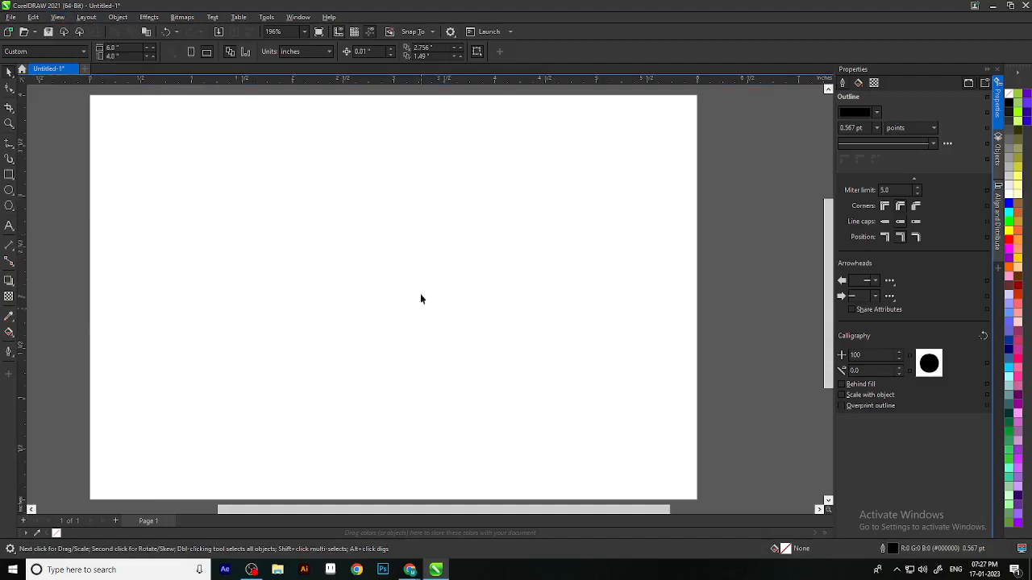
# Zoom in and out on the blank page to view it at different magnifications.
pyautogui.scroll(-2, 346, 288)
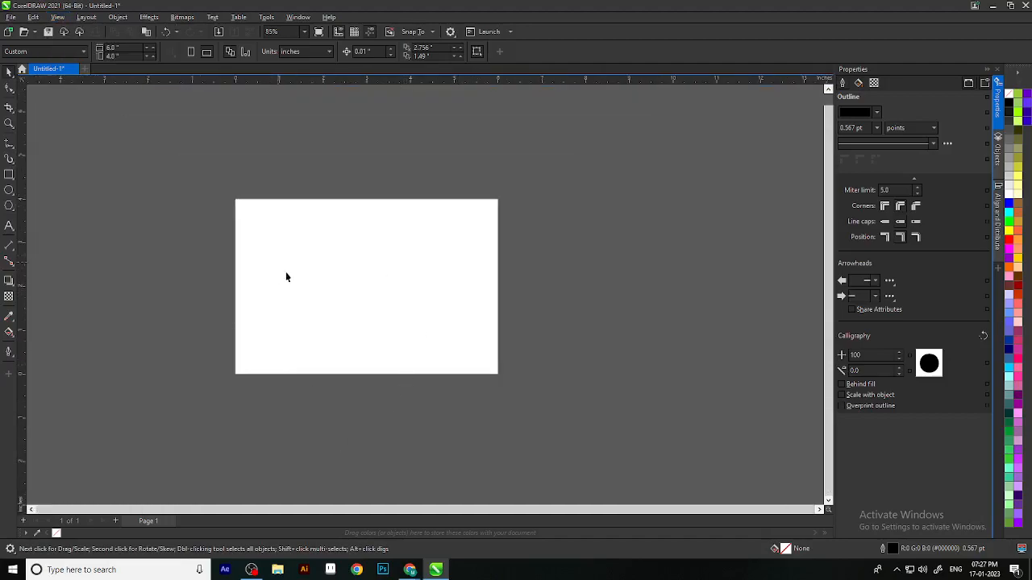
pyautogui.scroll(1, 354, 318)
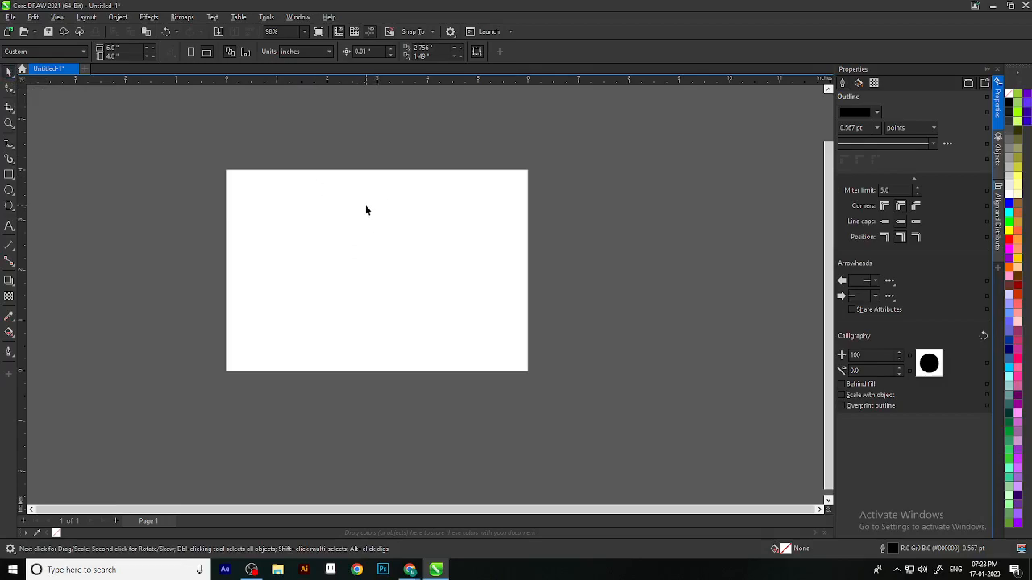
pyautogui.scroll(2, 363, 213)
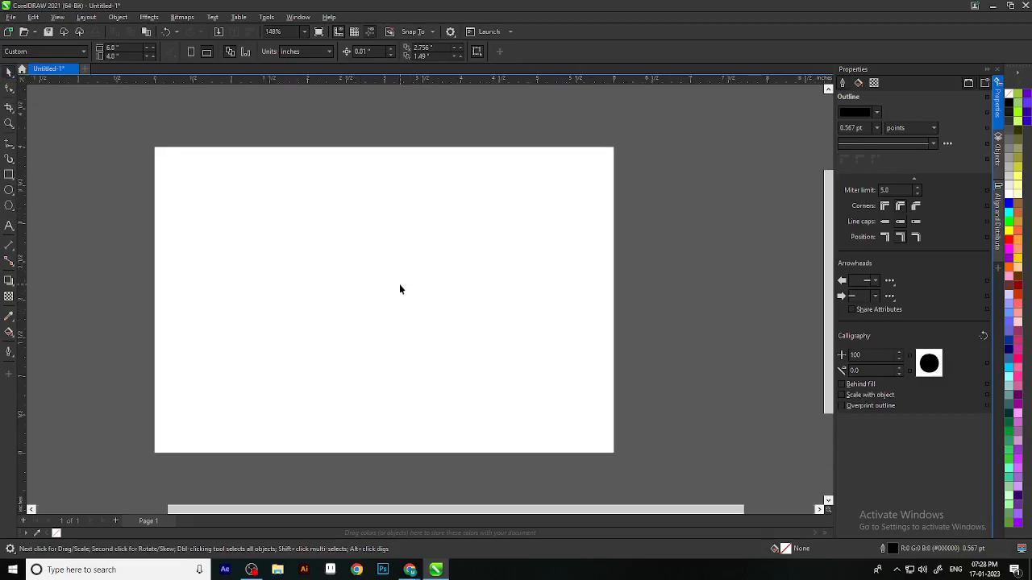
pyautogui.scroll(-2, 399, 284)
pyautogui.scroll(1, 398, 284)
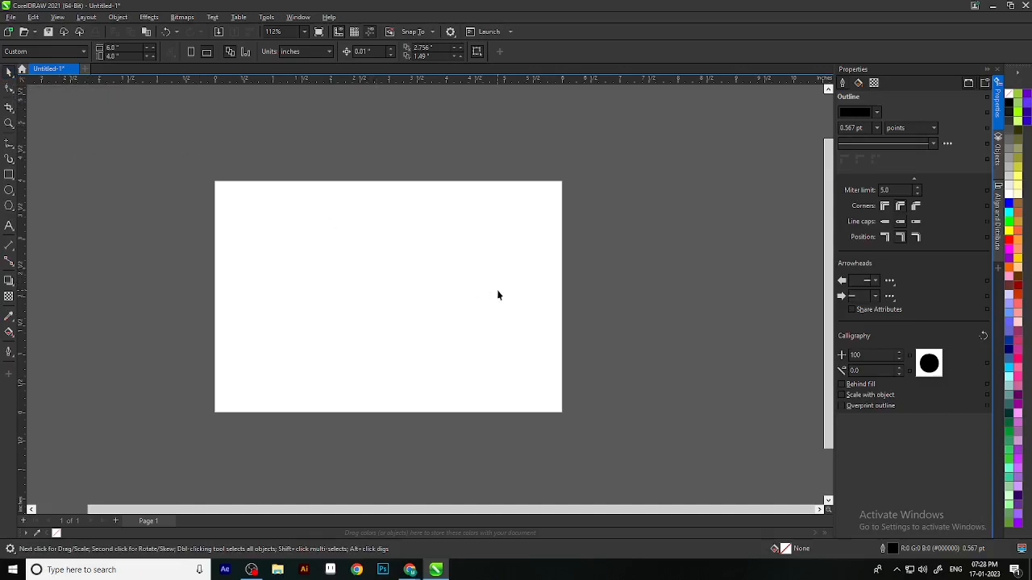
pyautogui.scroll(1, 487, 268)
pyautogui.scroll(3, 426, 279)
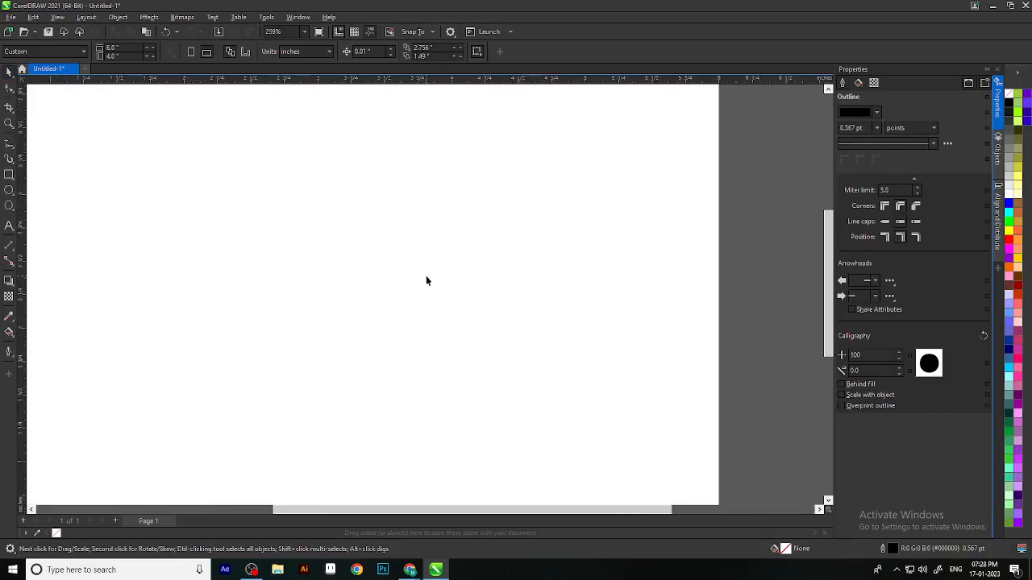
pyautogui.scroll(-3, 426, 281)
pyautogui.scroll(1, 427, 280)
pyautogui.scroll(-3, 426, 281)
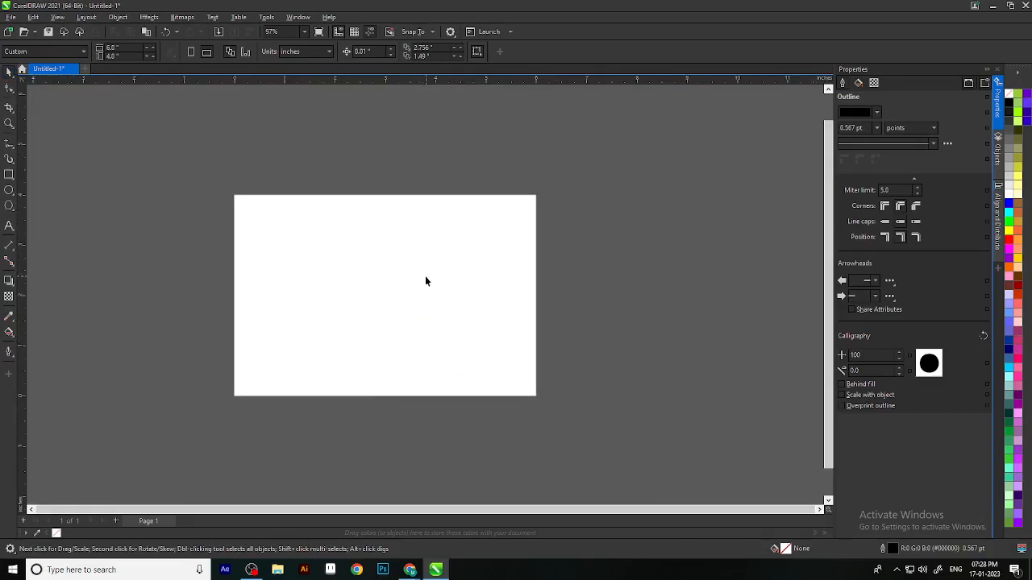
pyautogui.moveTo(328, 329); pyautogui.dragTo(394, 327)
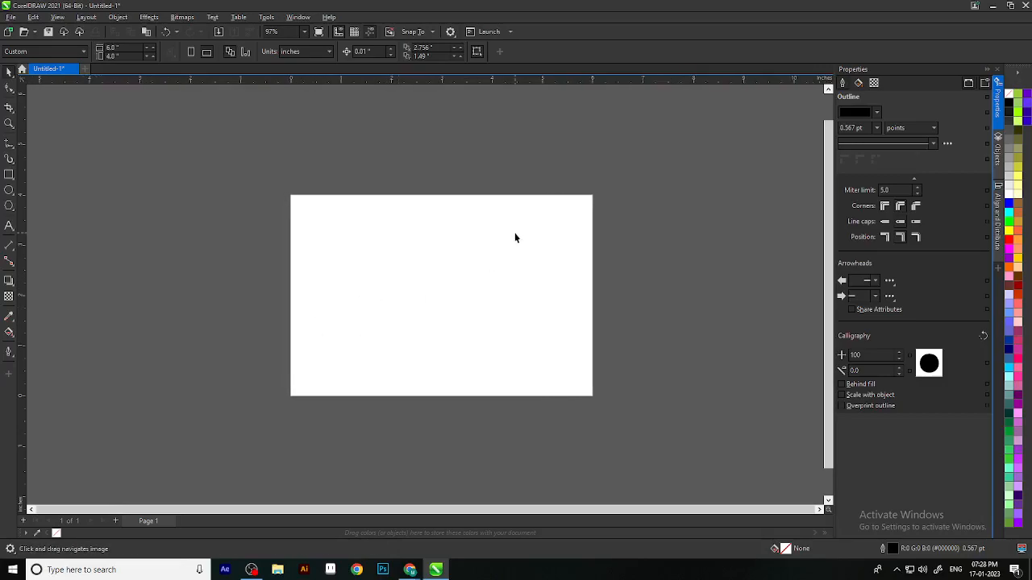
pyautogui.scroll(4, 515, 238)
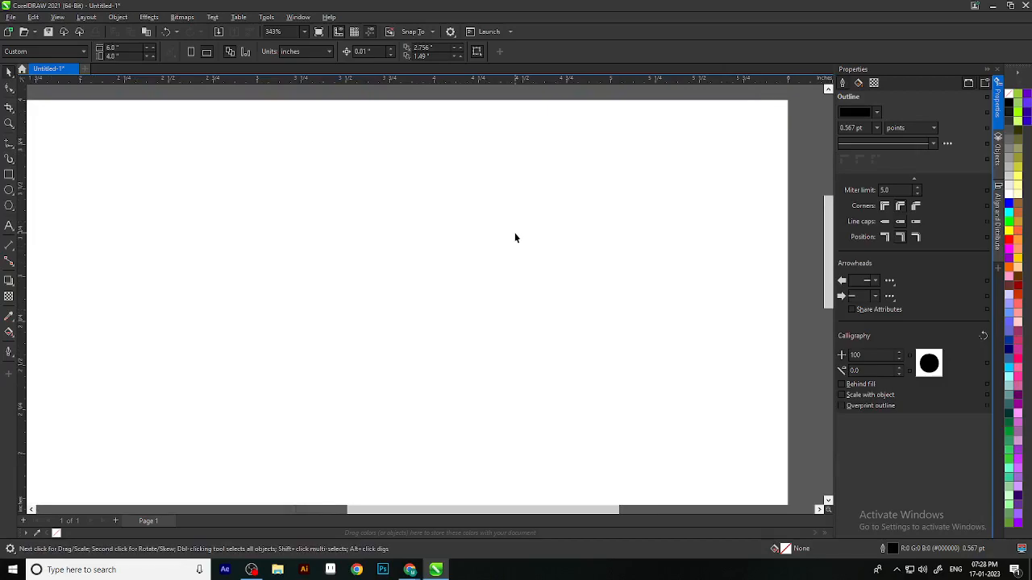
pyautogui.scroll(-4, 515, 238)
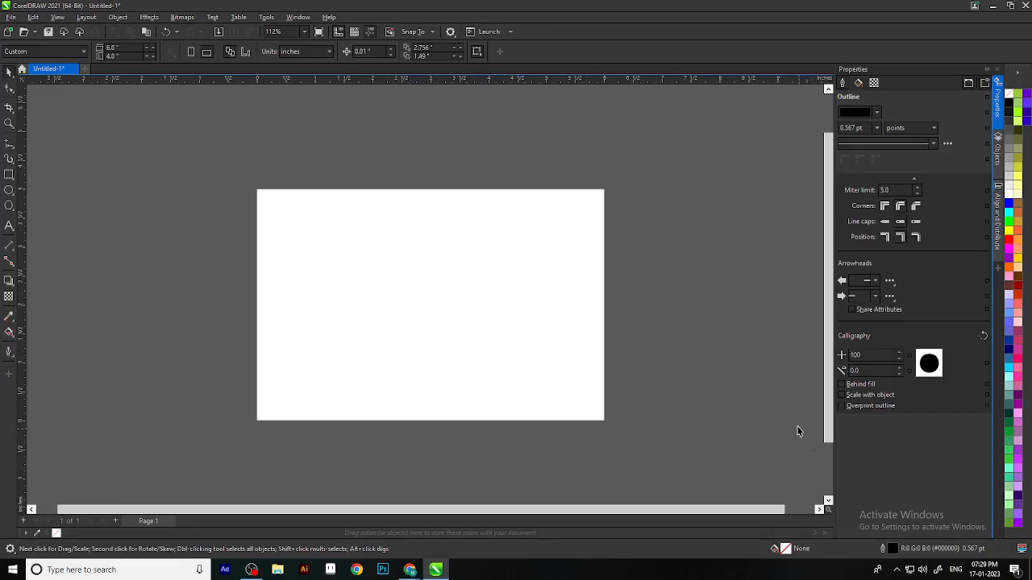
# Pan across the workspace in several directions and bring the page back near the middle of the drawing window.
pyautogui.press('h')
pyautogui.moveTo(795, 473); pyautogui.dragTo(4, 264)
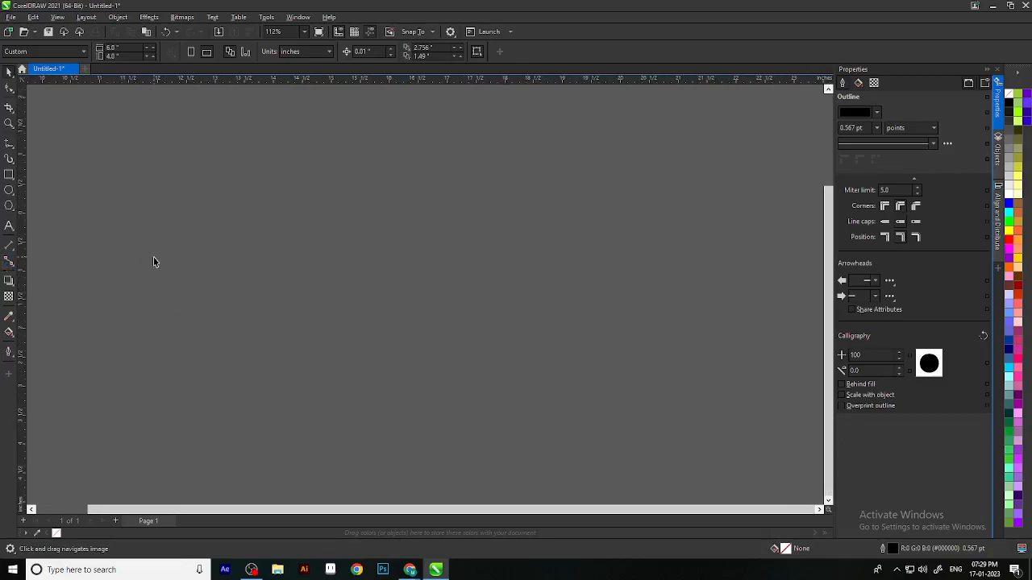
pyautogui.moveTo(128, 256); pyautogui.dragTo(479, 336)
pyautogui.scroll(1, 578, 343)
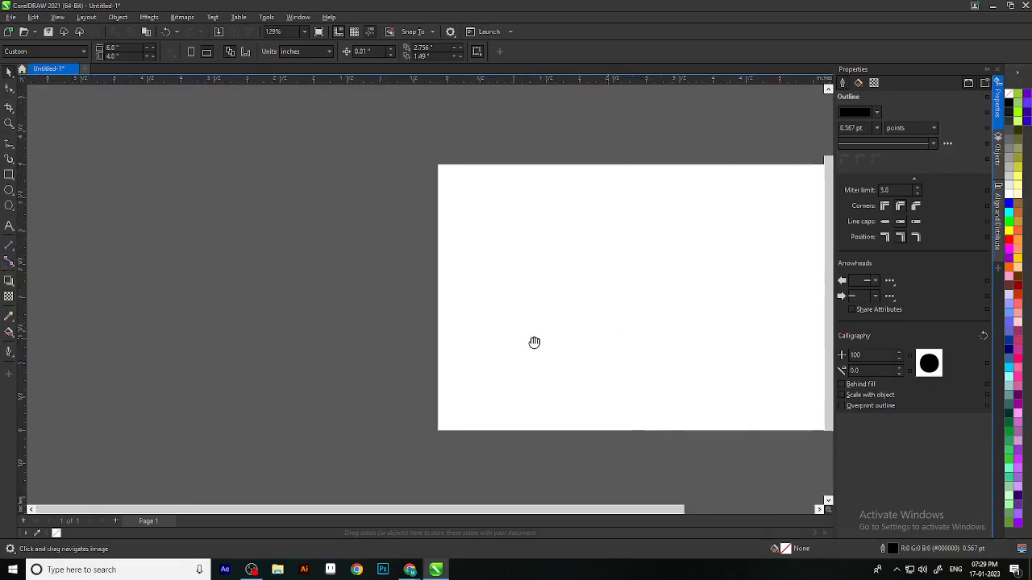
pyautogui.moveTo(578, 343); pyautogui.dragTo(210, 293)
pyautogui.press('space')
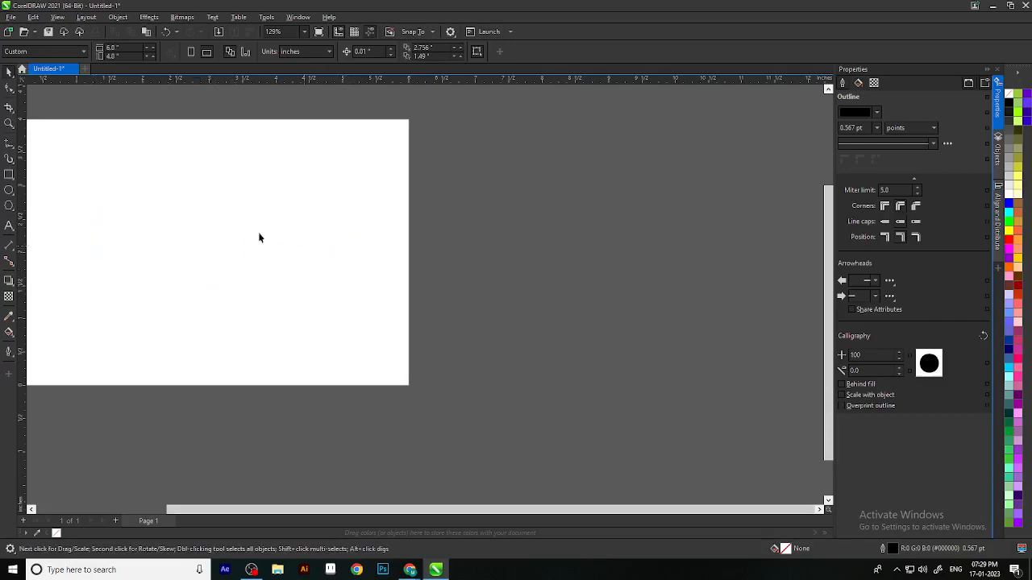
pyautogui.press('space')
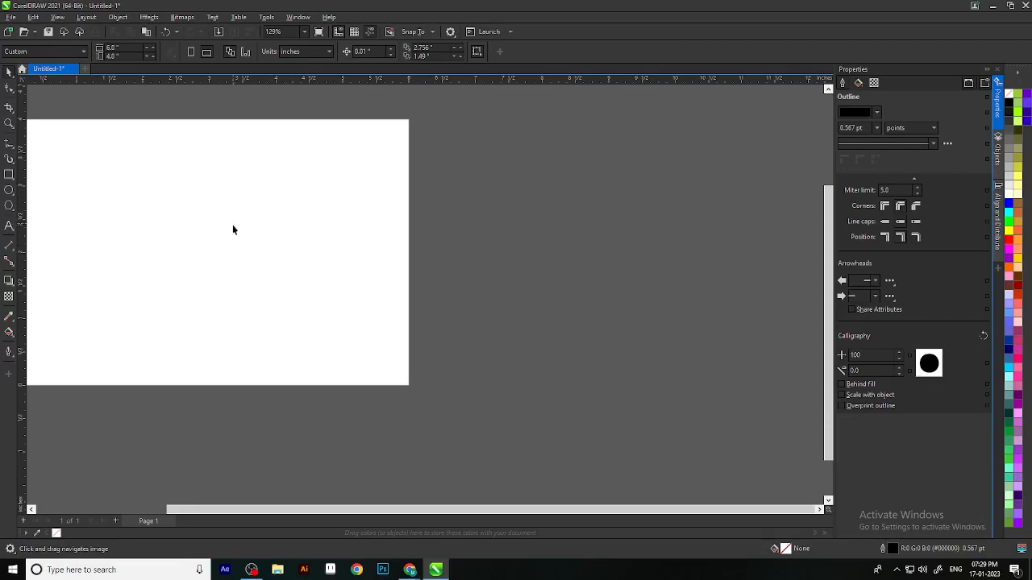
pyautogui.moveTo(244, 239); pyautogui.dragTo(507, 275)
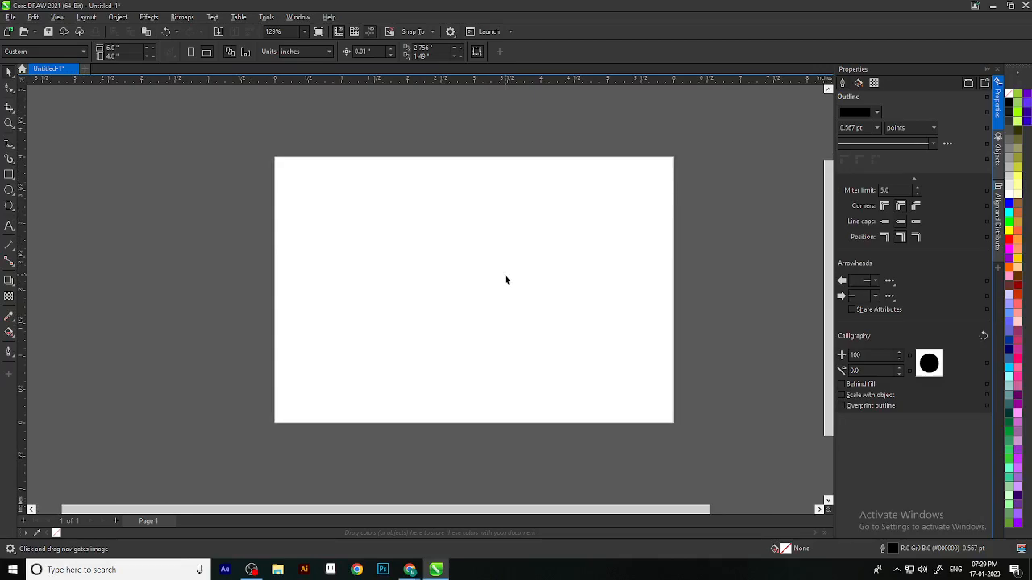
pyautogui.moveTo(505, 279); pyautogui.dragTo(311, 240)
pyautogui.scroll(-2, 443, 233)
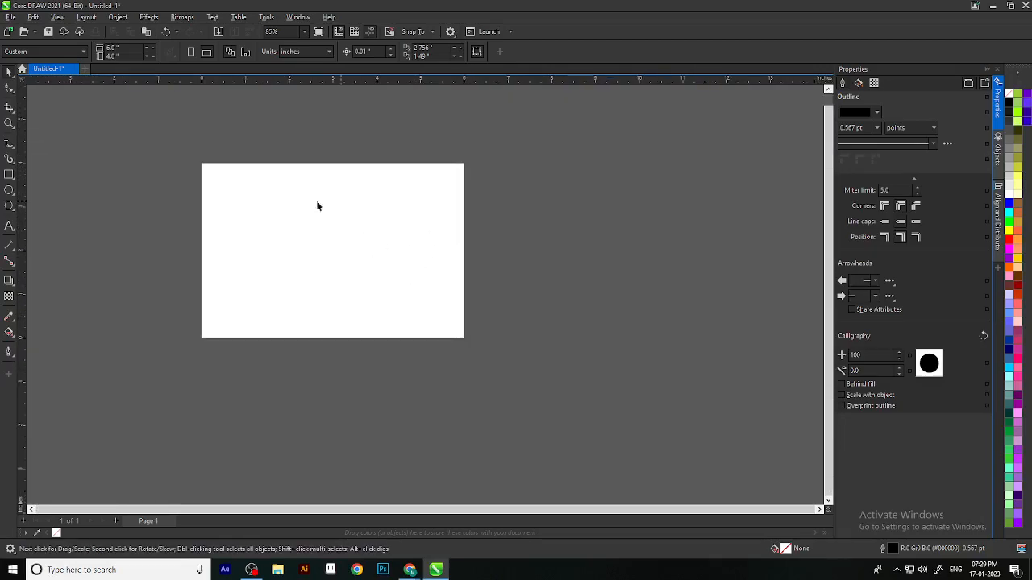
pyautogui.scroll(2, 504, 295)
pyautogui.moveTo(666, 293); pyautogui.dragTo(481, 312)
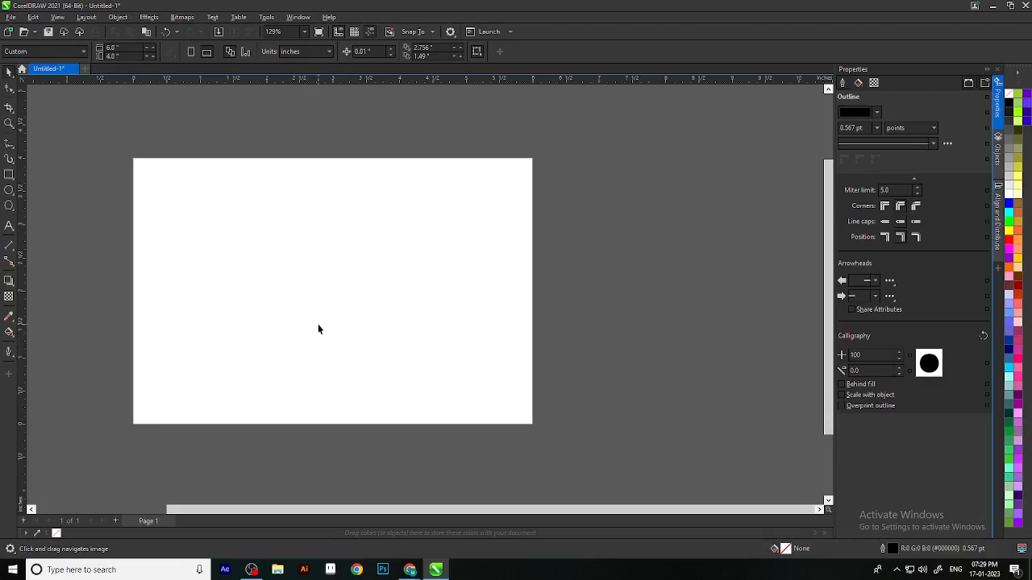
pyautogui.scroll(1, 393, 335)
pyautogui.moveTo(357, 350)
pyautogui.mouseDown()
pyautogui.moveTo(626, 368)
pyautogui.moveTo(348, 357)
pyautogui.mouseUp()
pyautogui.scroll(-1, 508, 322)
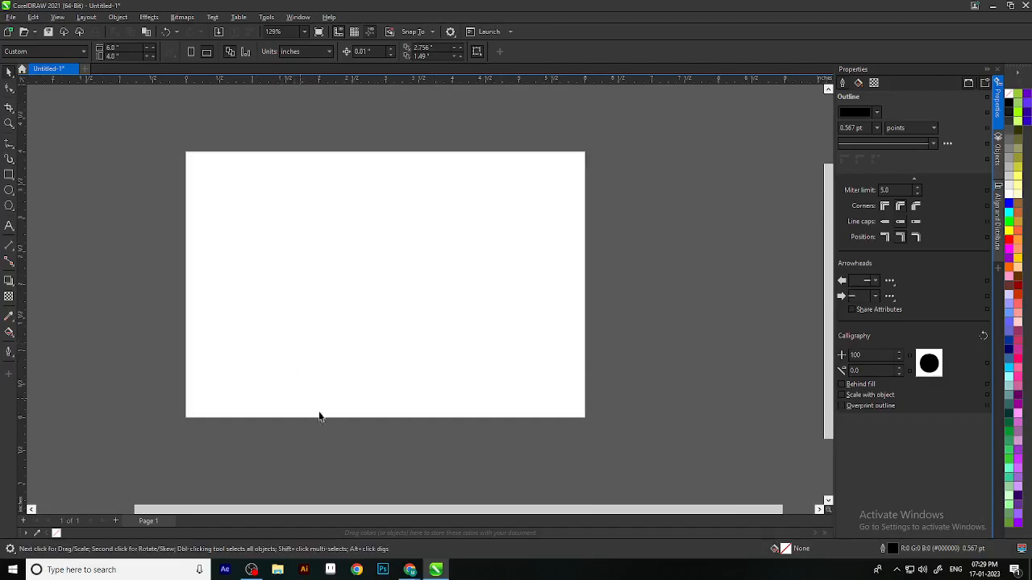
pyautogui.scroll(-2, 514, 320)
pyautogui.scroll(2, 489, 262)
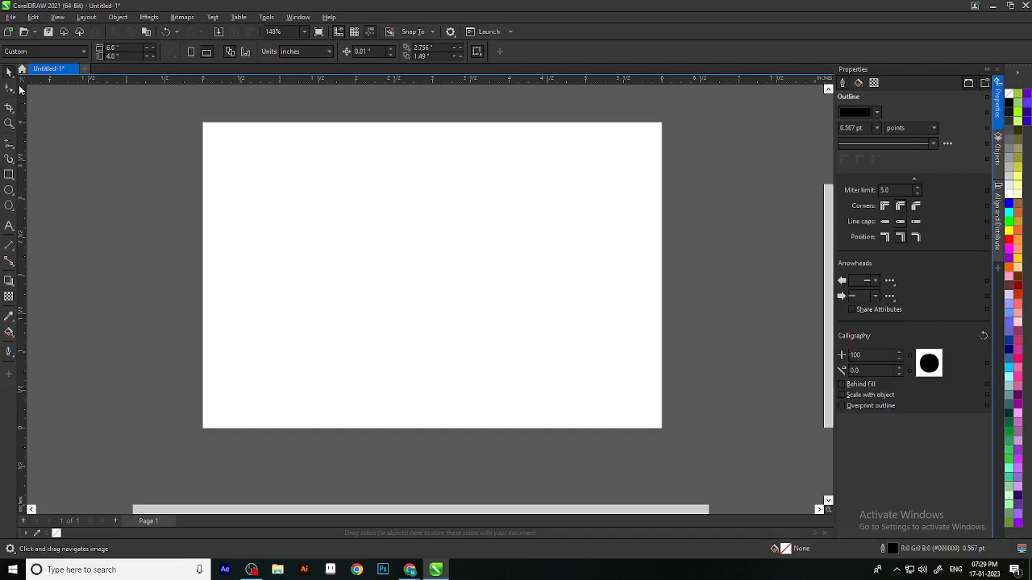
# Look through the list of tools available for the toolbox and leave it without changing any.
pyautogui.press('g')
pyautogui.click(10, 376)
pyautogui.scroll(-5, 85, 252)
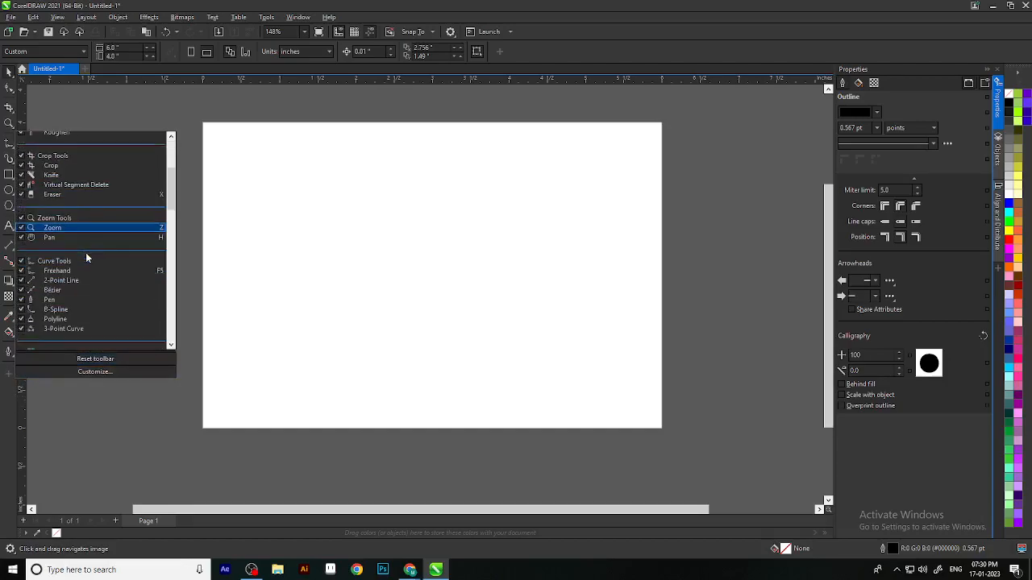
pyautogui.scroll(-5, 94, 303)
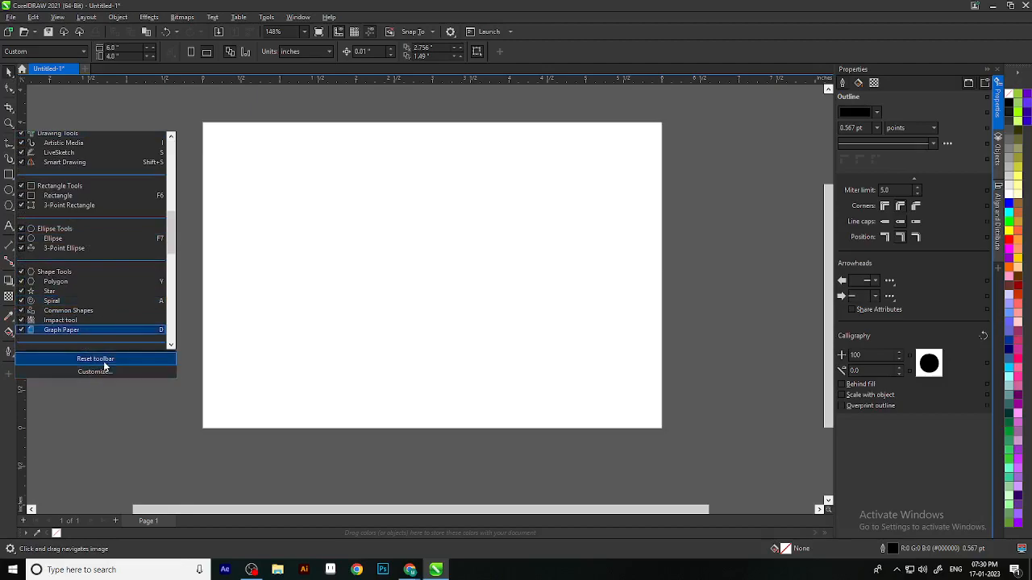
pyautogui.click(103, 411)
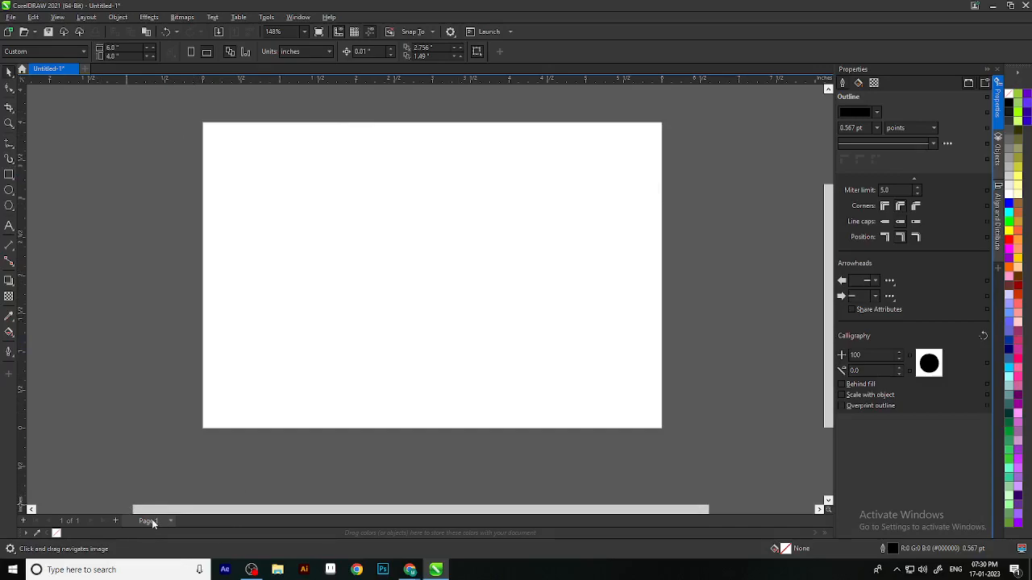
# Create a new 10-page RGB document, Untitled-2, with a custom page size of 6 by 4 inches.
pyautogui.click(12, 17)
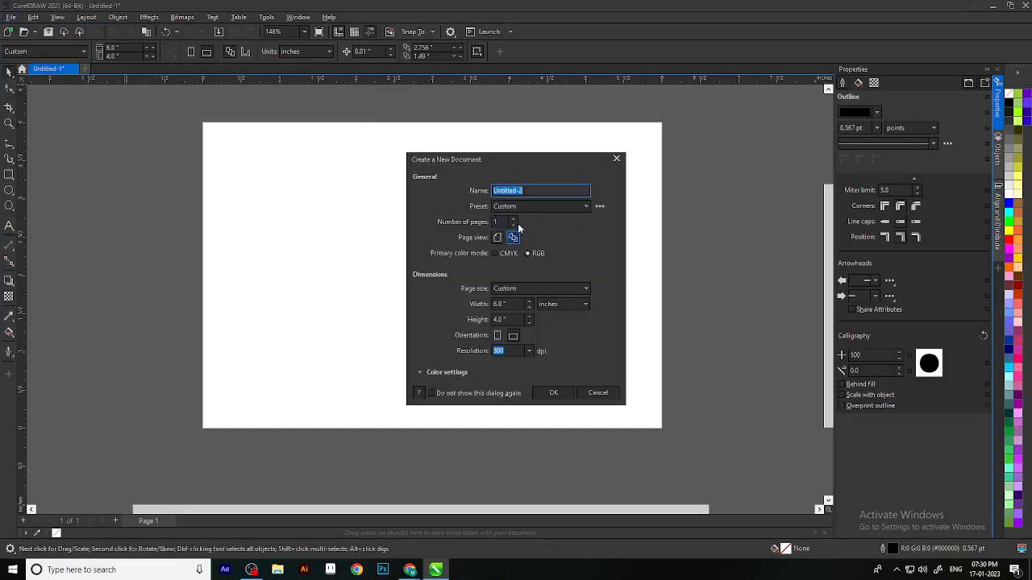
pyautogui.moveTo(512, 223)
pyautogui.mouseDown()
pyautogui.moveTo(516, 207)
pyautogui.moveTo(516, 216)
pyautogui.mouseUp()
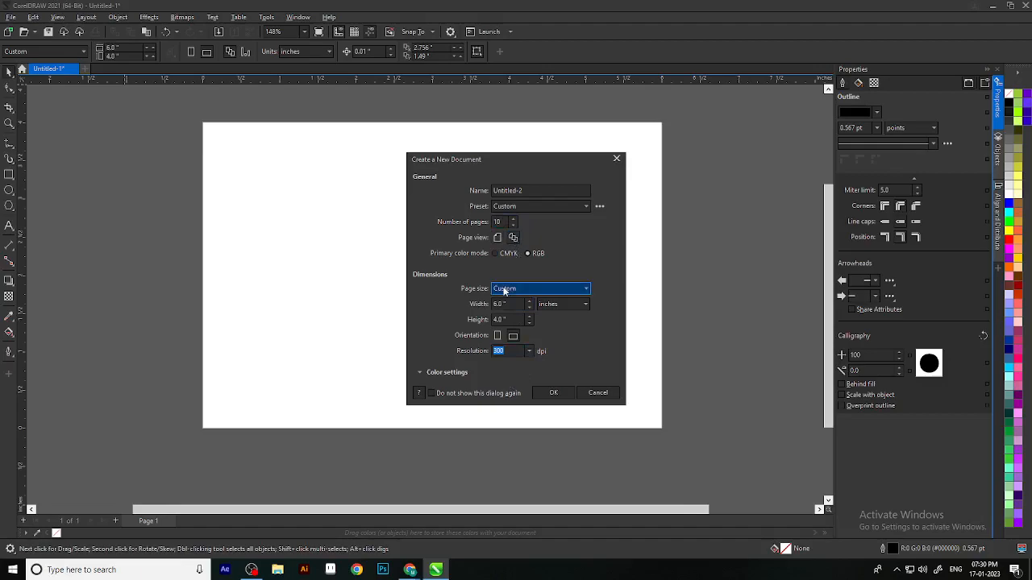
pyautogui.click(553, 393)
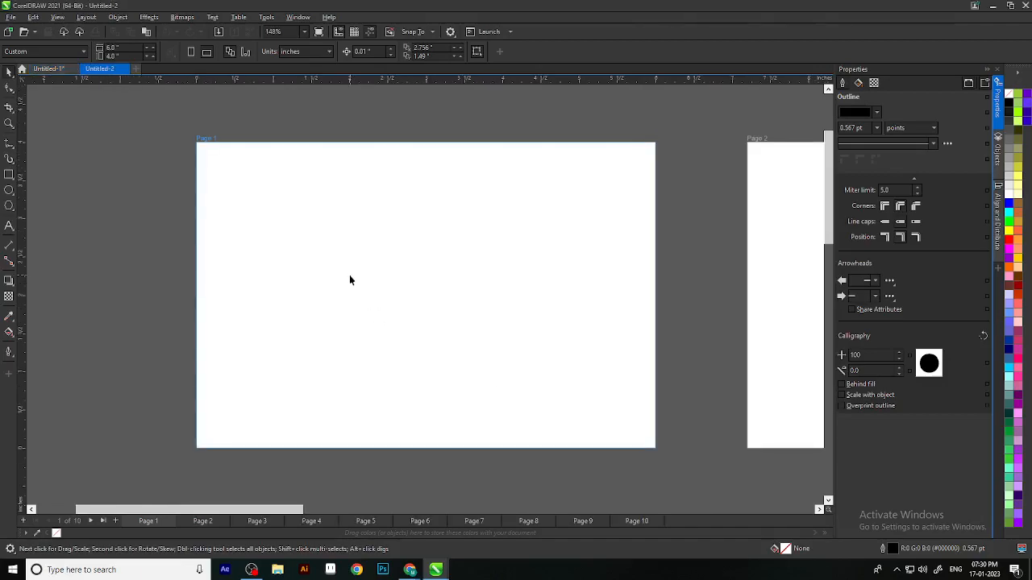
# View all pages of Untitled-2 together, compare them with the single-page Untitled-1, and make Page 7 active.
pyautogui.scroll(-3, 350, 279)
pyautogui.scroll(-1, 517, 309)
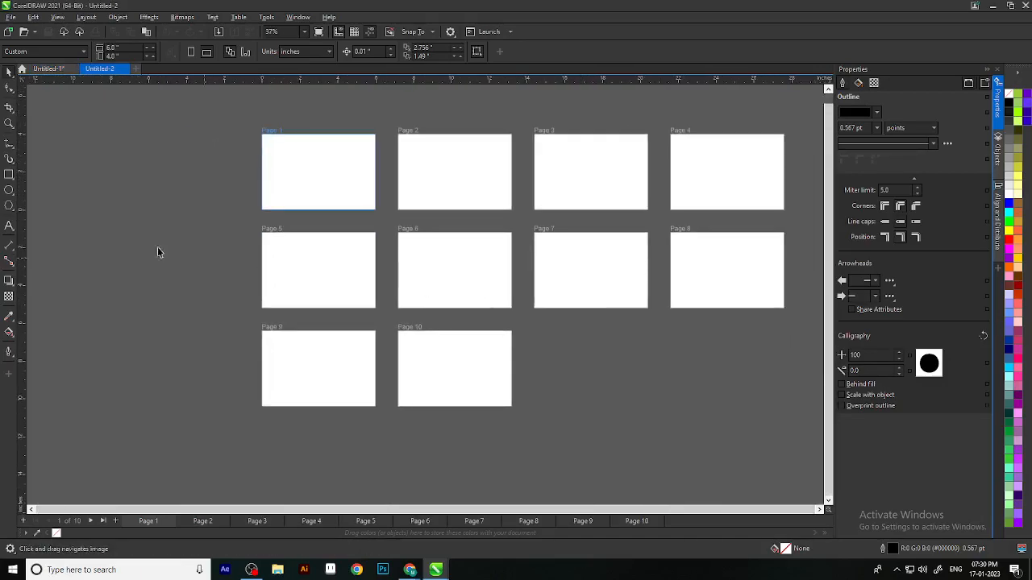
pyautogui.click(49, 70)
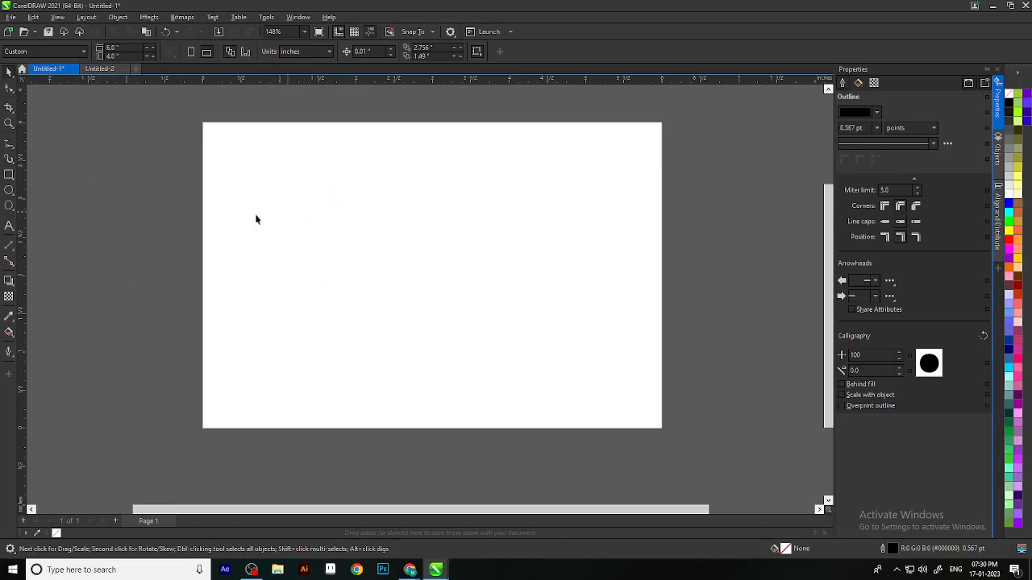
pyautogui.click(105, 71)
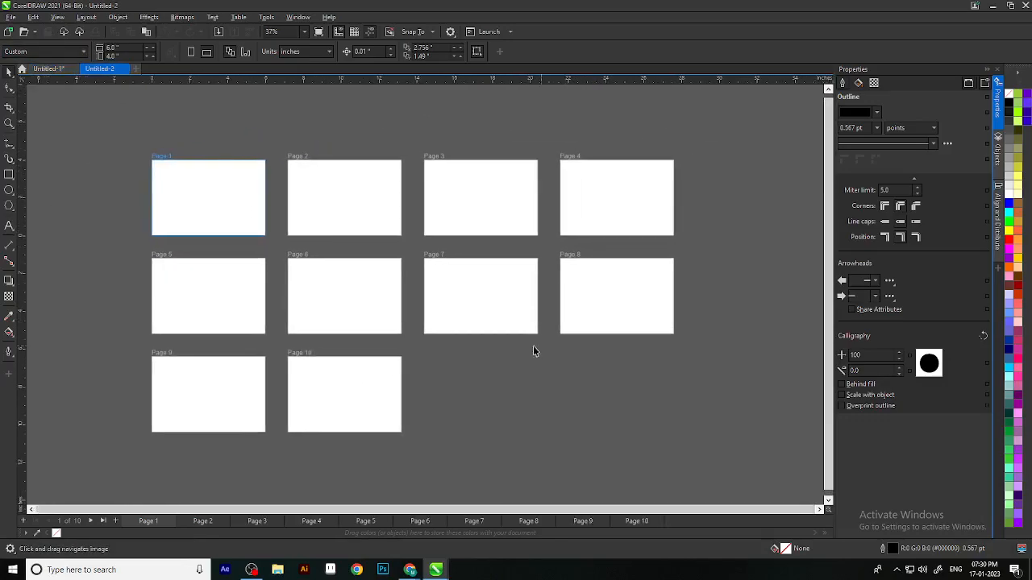
pyautogui.scroll(-1, 431, 401)
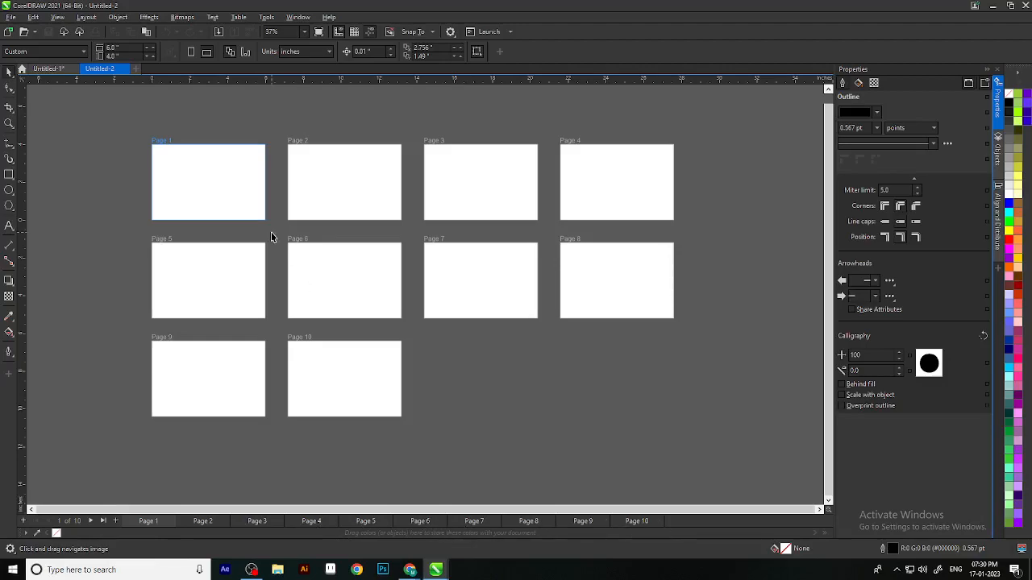
pyautogui.scroll(1, 177, 138)
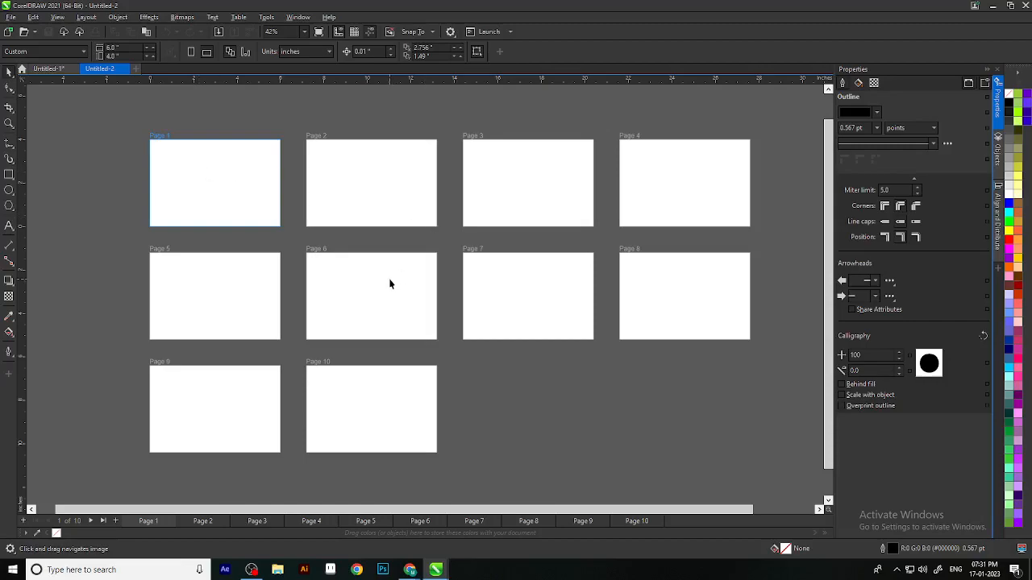
pyautogui.click(498, 301)
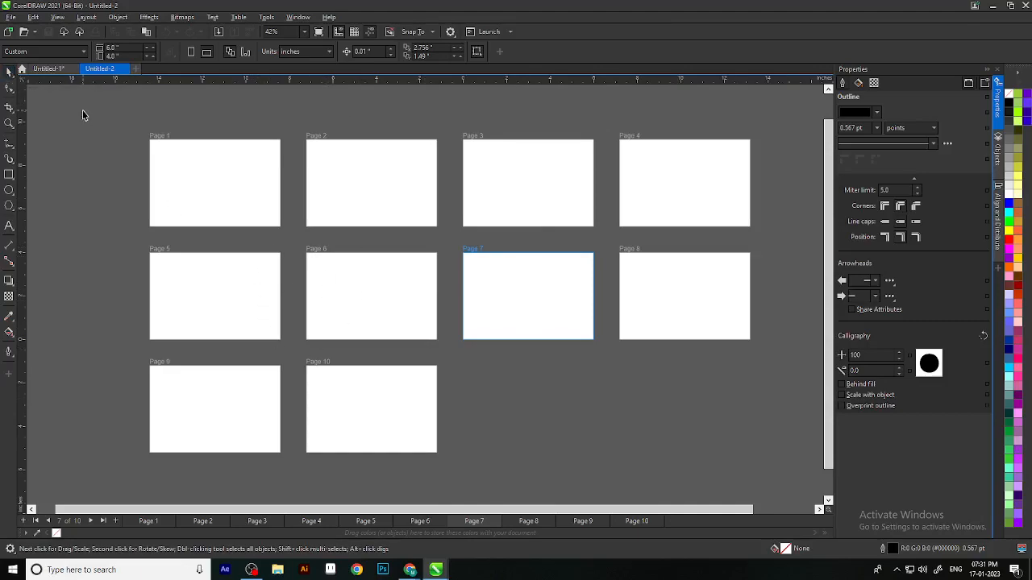
# Close the Untitled-2 document and return to the single page of Untitled-1.
pyautogui.click(125, 71)
pyautogui.press('h')
pyautogui.scroll(1, 428, 263)
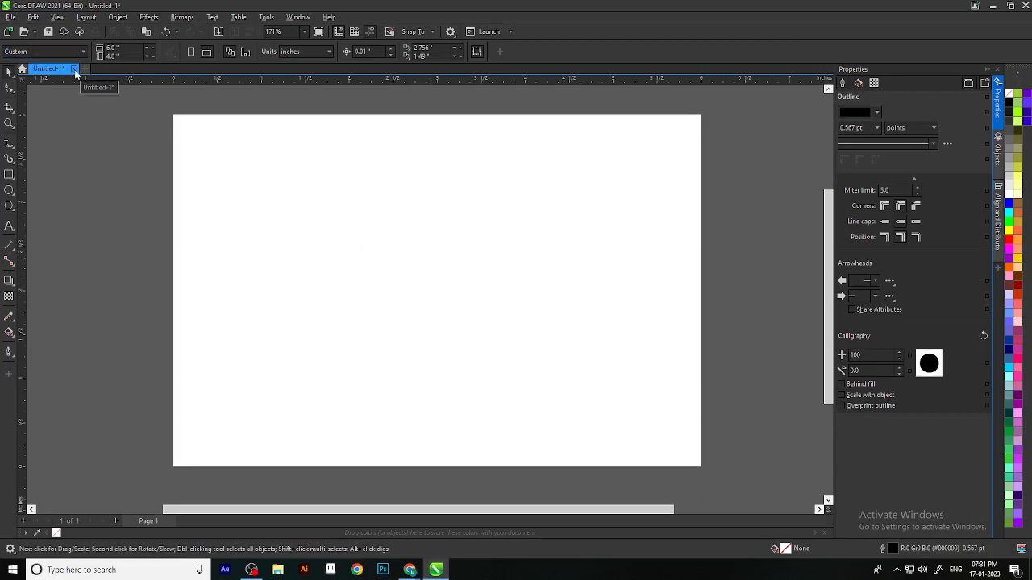
pyautogui.scroll(-1, 549, 272)
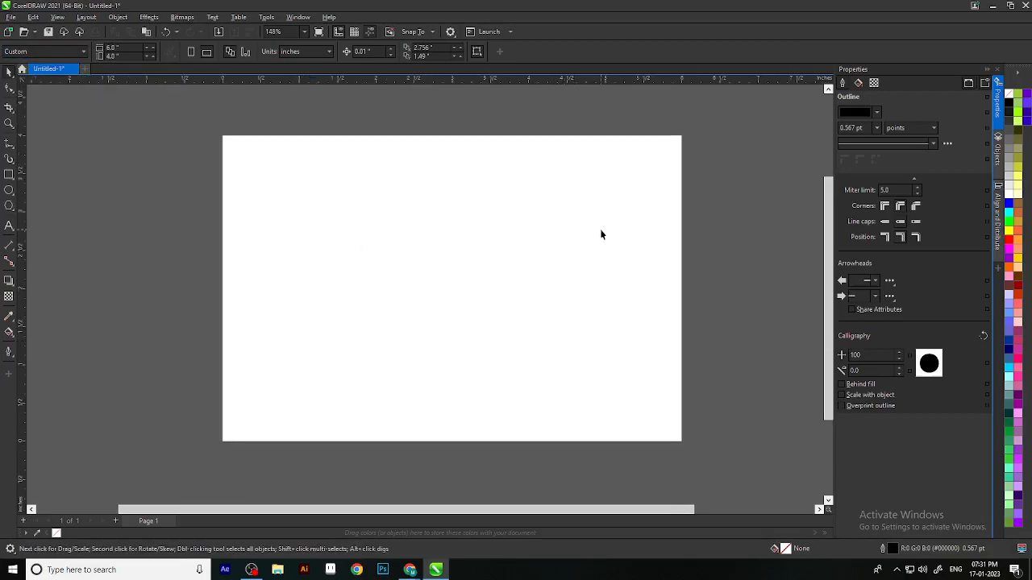
pyautogui.scroll(1, 487, 354)
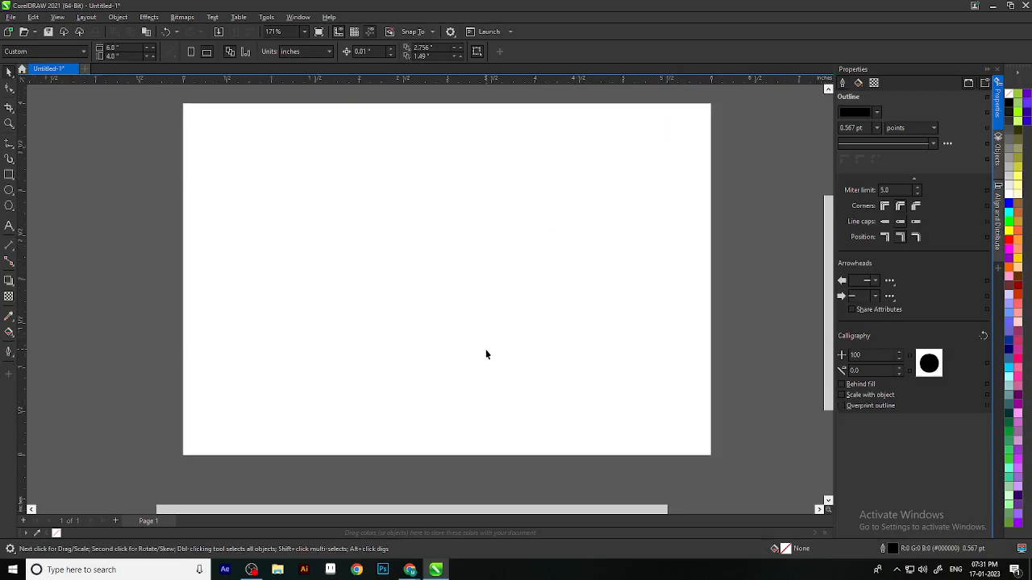
# Look over the Objects docker, close the Align and Distribute docker and return to the Properties docker.
pyautogui.press('h')
pyautogui.moveTo(504, 318); pyautogui.dragTo(504, 327)
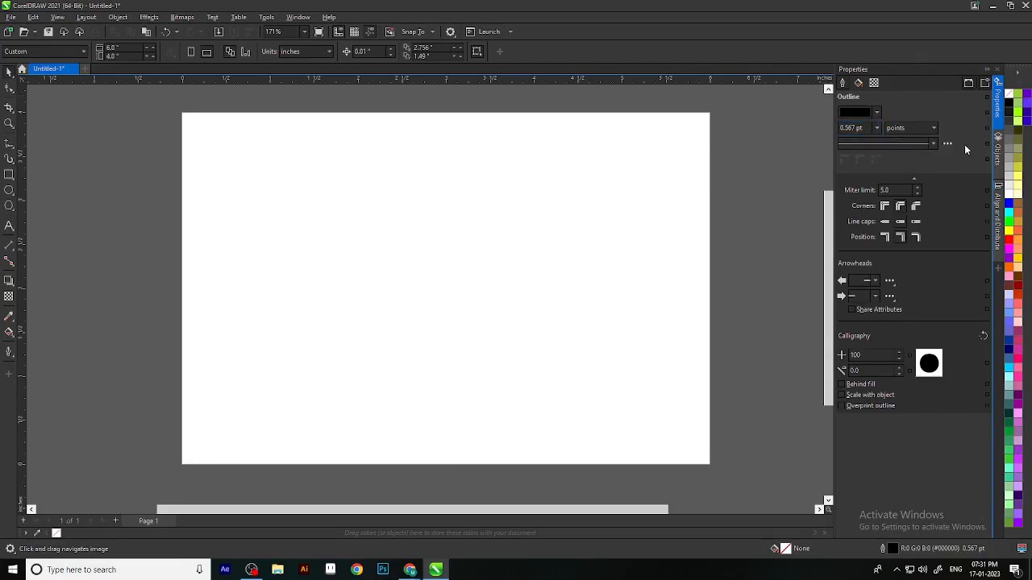
pyautogui.click(998, 150)
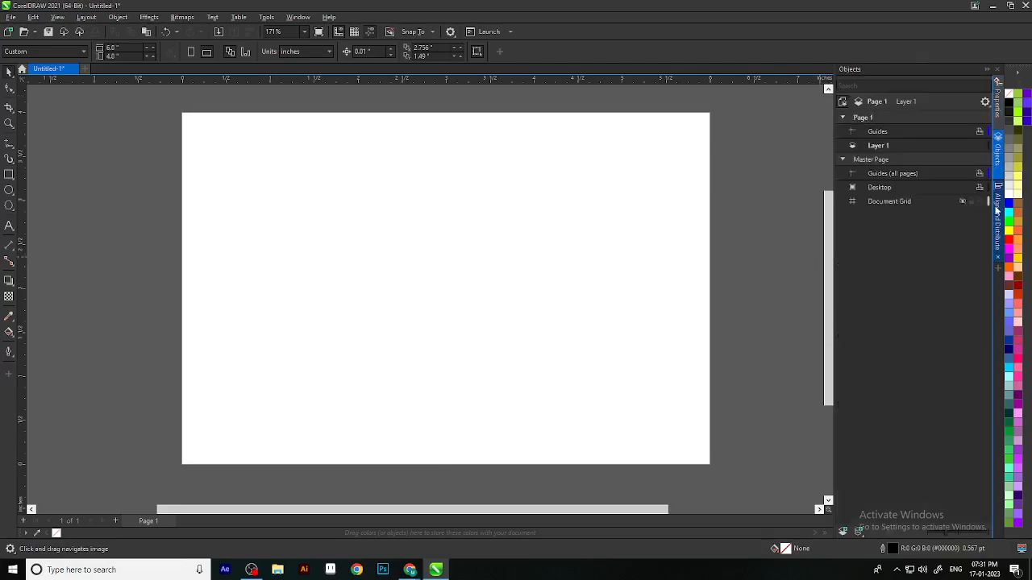
pyautogui.click(998, 212)
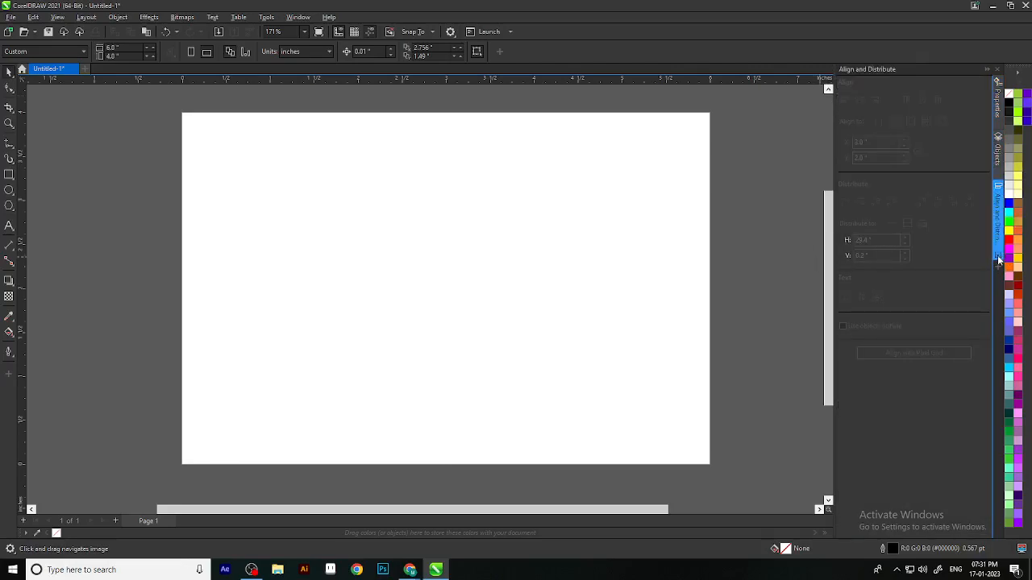
pyautogui.click(998, 257)
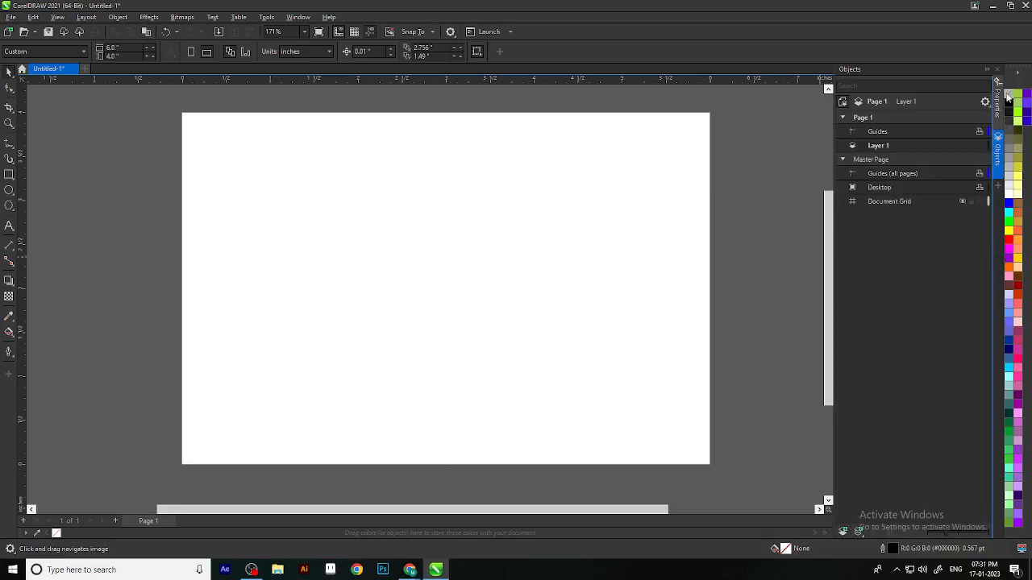
pyautogui.click(999, 103)
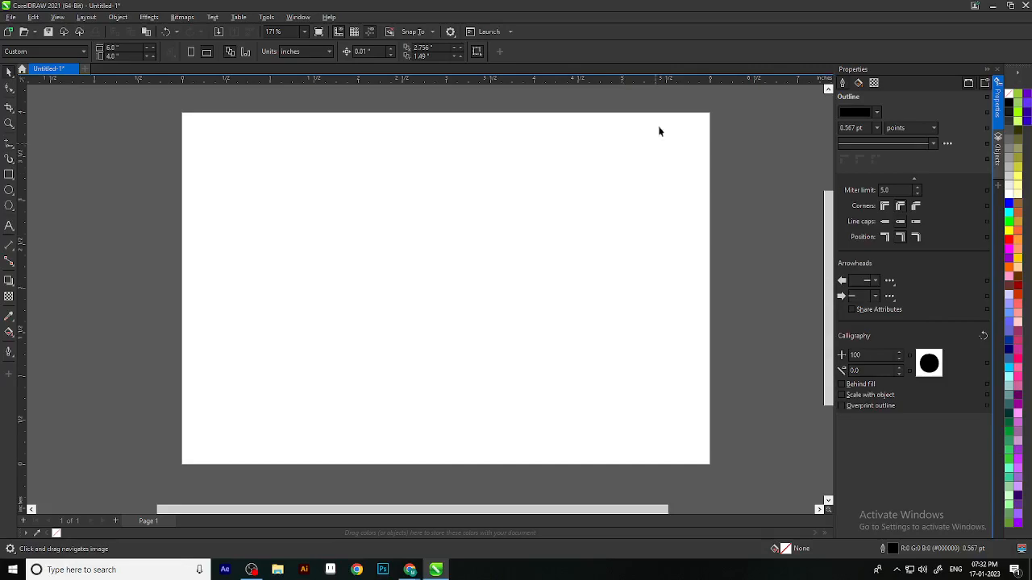
pyautogui.click(10, 177)
pyautogui.click(36, 174)
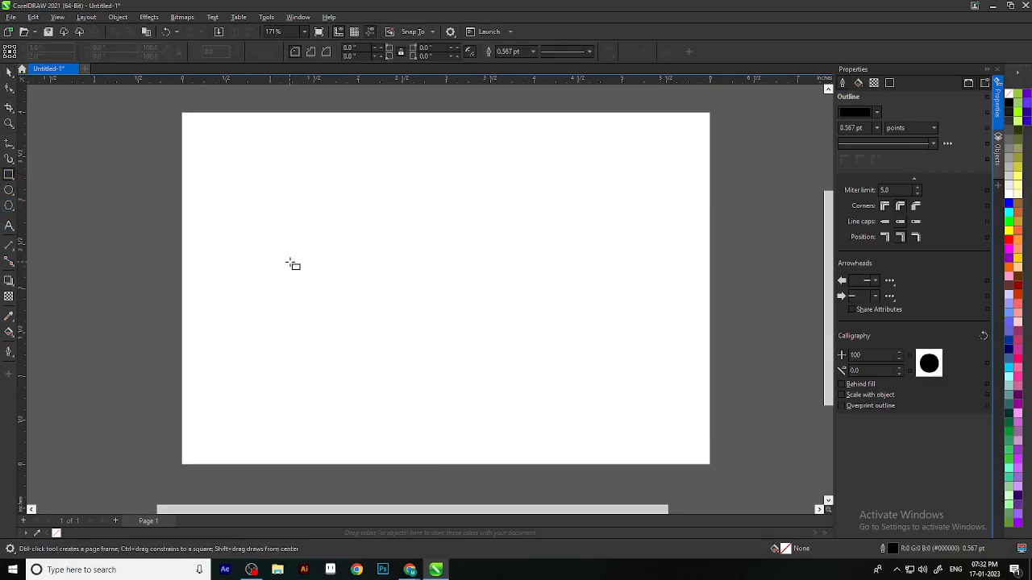
pyautogui.scroll(-3, 298, 290)
pyautogui.scroll(2, 274, 306)
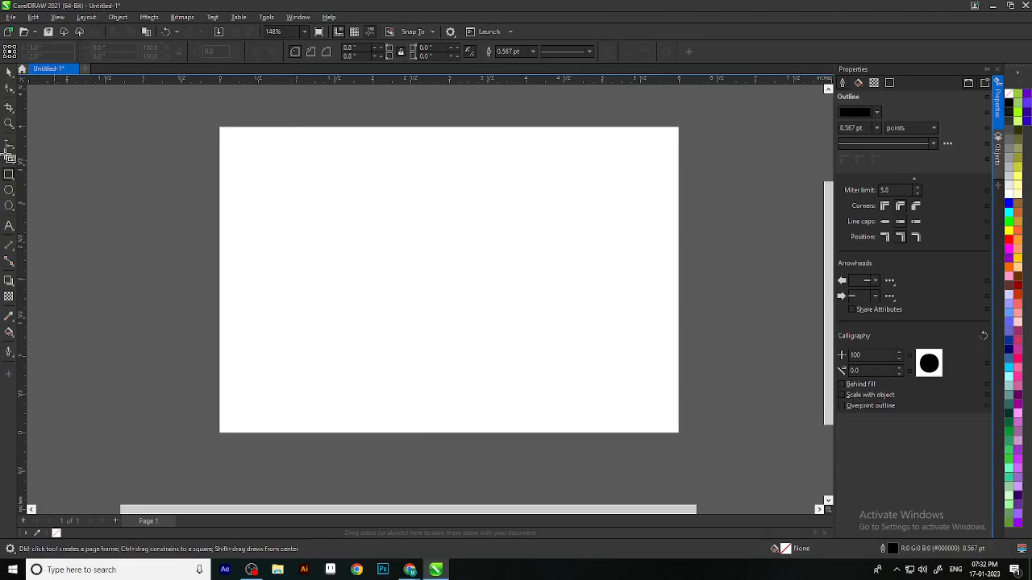
pyautogui.click(9, 71)
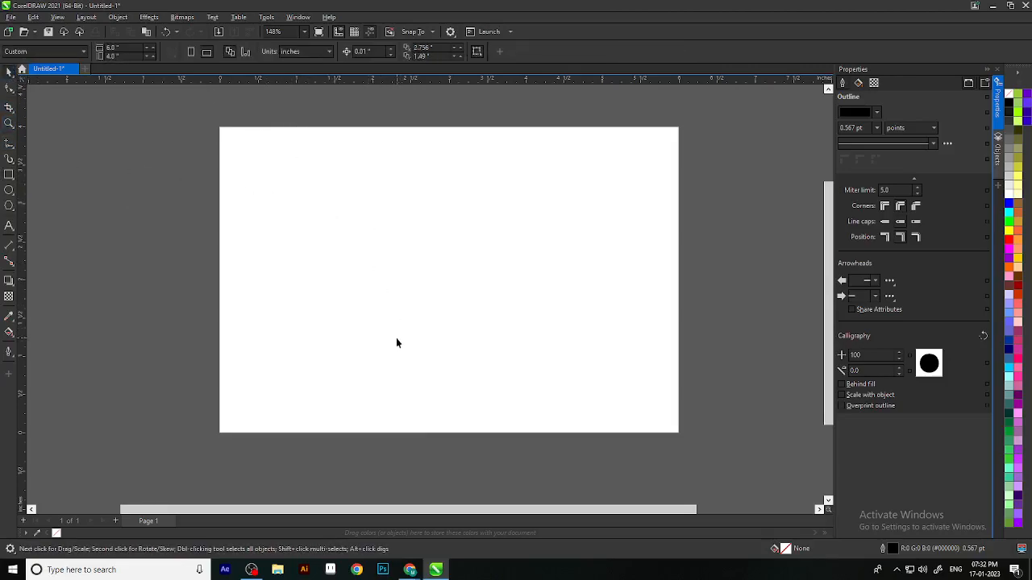
pyautogui.press('h')
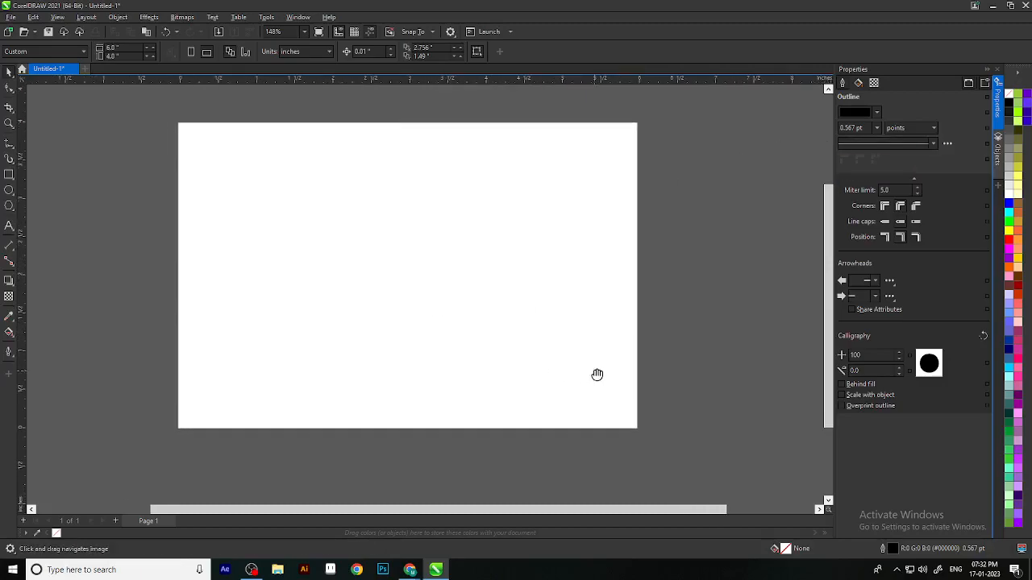
pyautogui.scroll(1, 505, 355)
pyautogui.moveTo(492, 234); pyautogui.dragTo(484, 262)
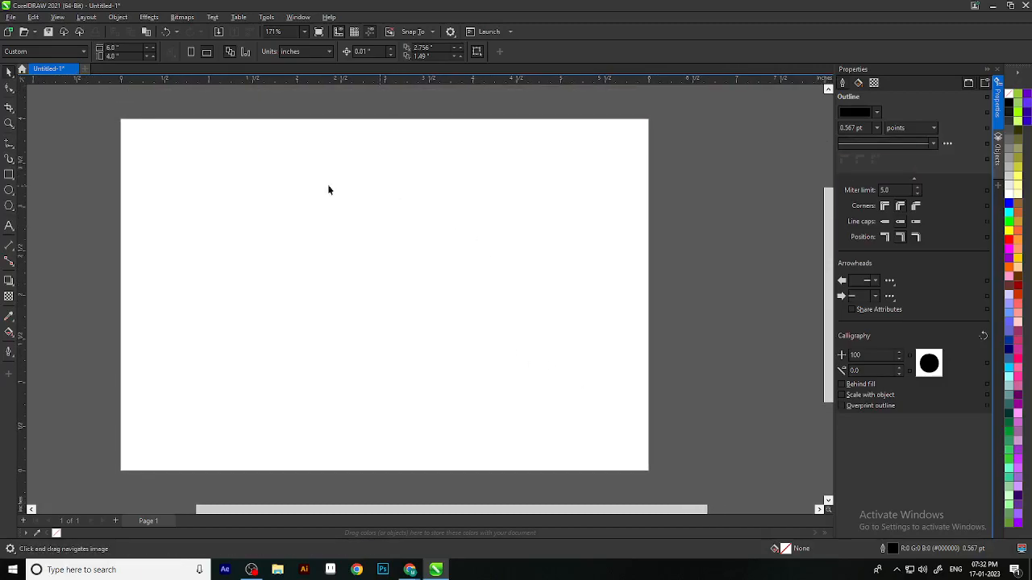
# Bring up the Objects docker and make the Guides layer of Page 1 active.
pyautogui.click(998, 164)
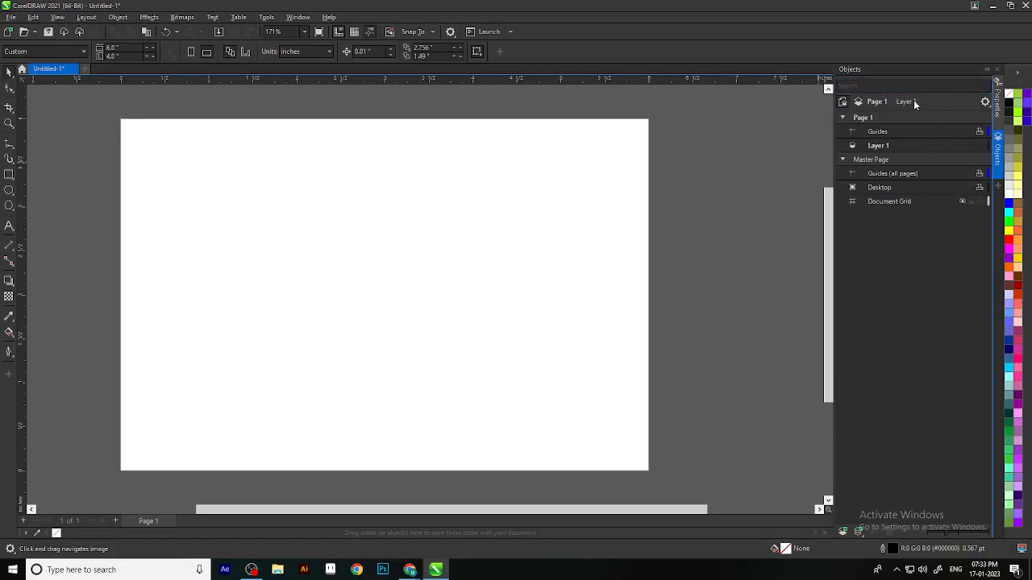
pyautogui.click(877, 133)
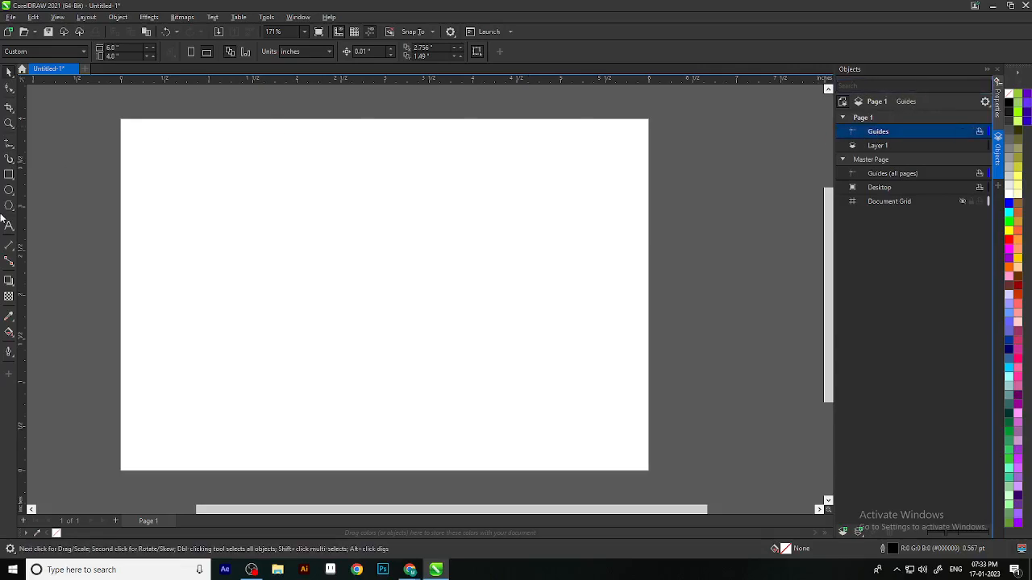
# Add a vertical guideline at about 1.57 inches and a horizontal one at about 3.1 inches, and highlight each from the object list.
pyautogui.moveTo(22, 228); pyautogui.dragTo(259, 242)
pyautogui.moveTo(387, 79); pyautogui.dragTo(380, 198)
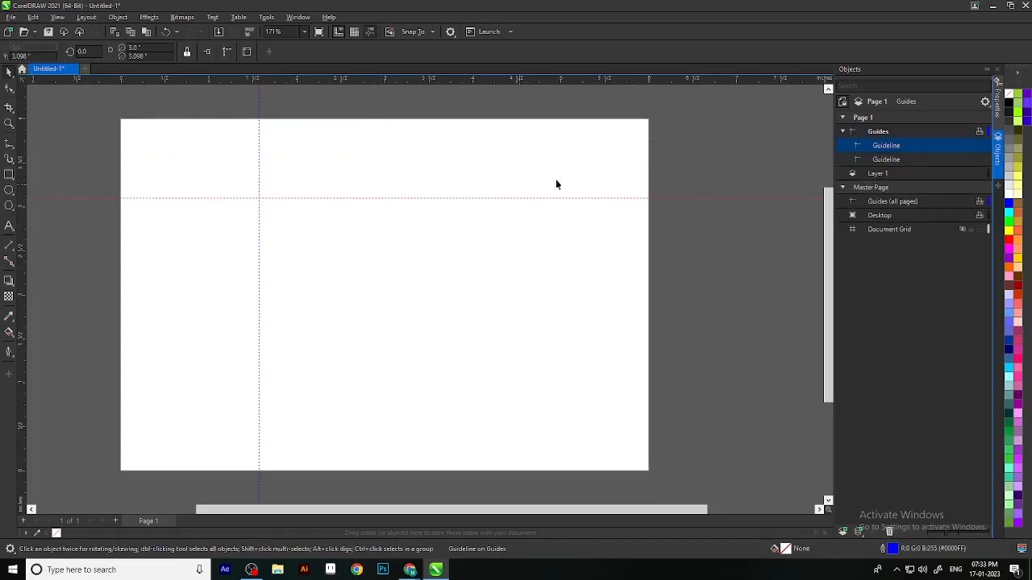
pyautogui.click(884, 160)
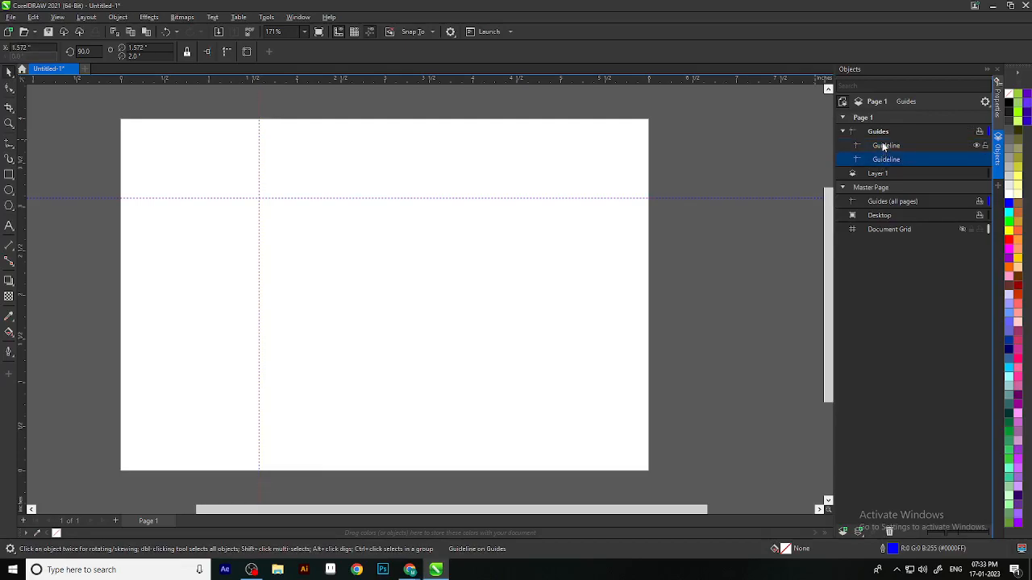
pyautogui.click(884, 146)
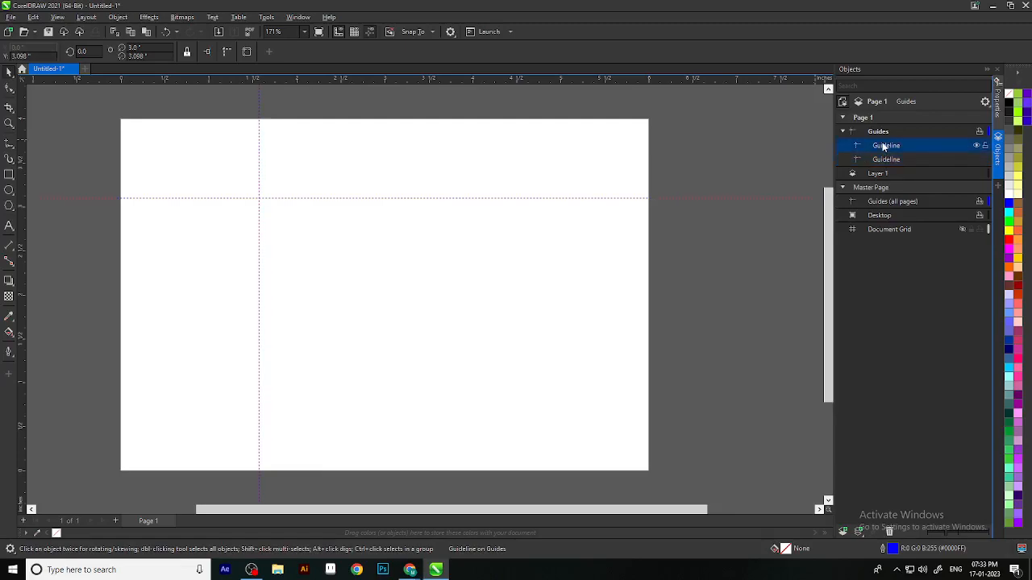
pyautogui.click(324, 308)
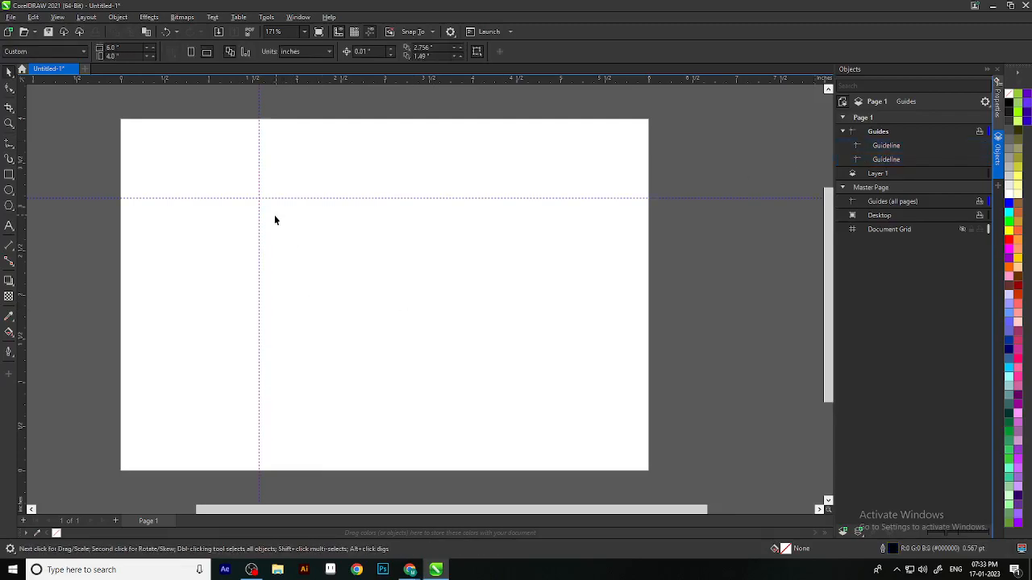
# Delete the vertical and the horizontal guideline from the page.
pyautogui.moveTo(299, 231); pyautogui.dragTo(240, 161)
pyautogui.click(258, 199)
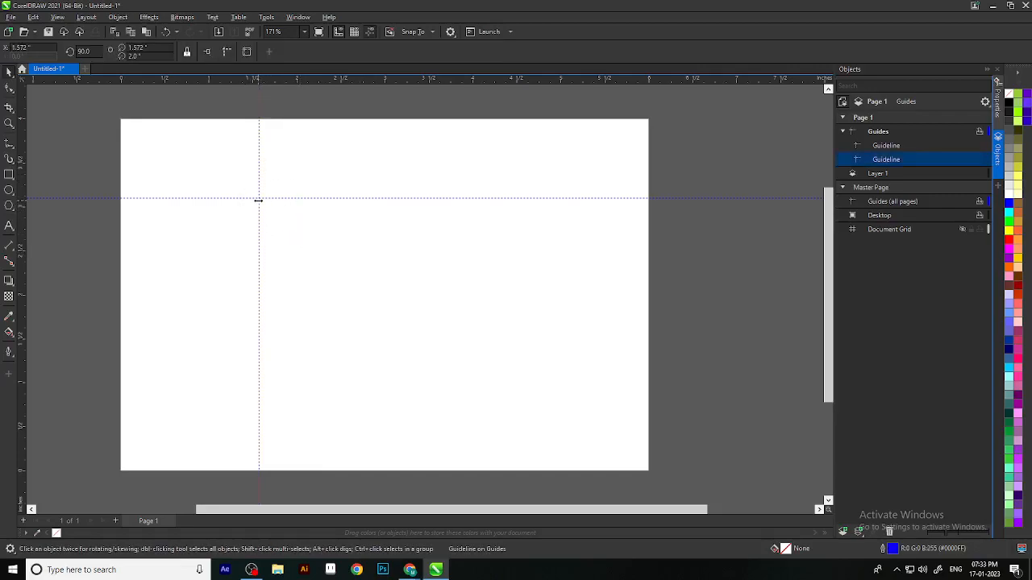
pyautogui.press('Delete')
pyautogui.click(267, 196)
pyautogui.press('Delete')
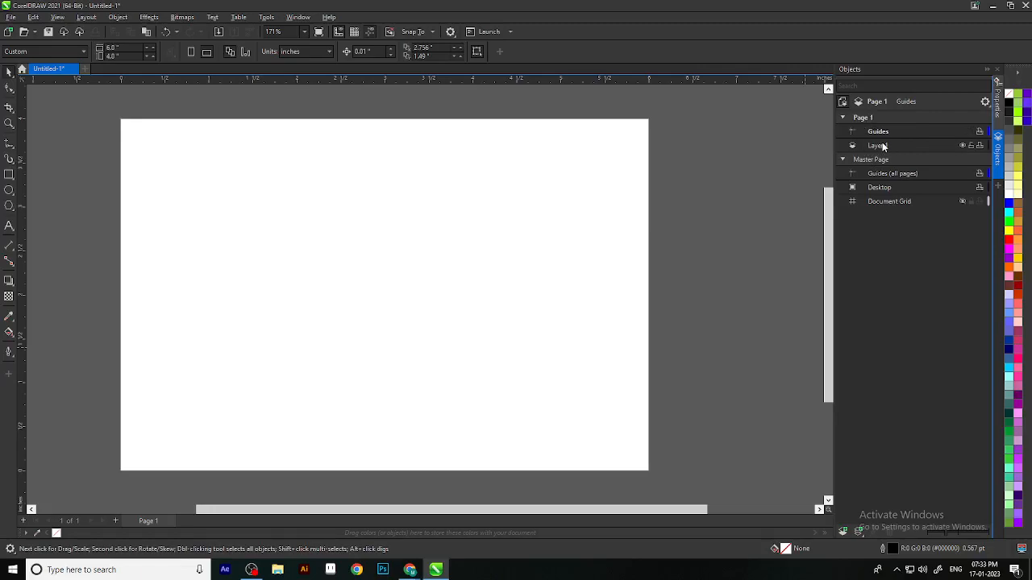
# Draw a rectangle about 2.1 by 2.0 inches near the page center on the Guides layer.
pyautogui.scroll(-3, 505, 367)
pyautogui.scroll(3, 462, 376)
pyautogui.middleClick(500, 328)
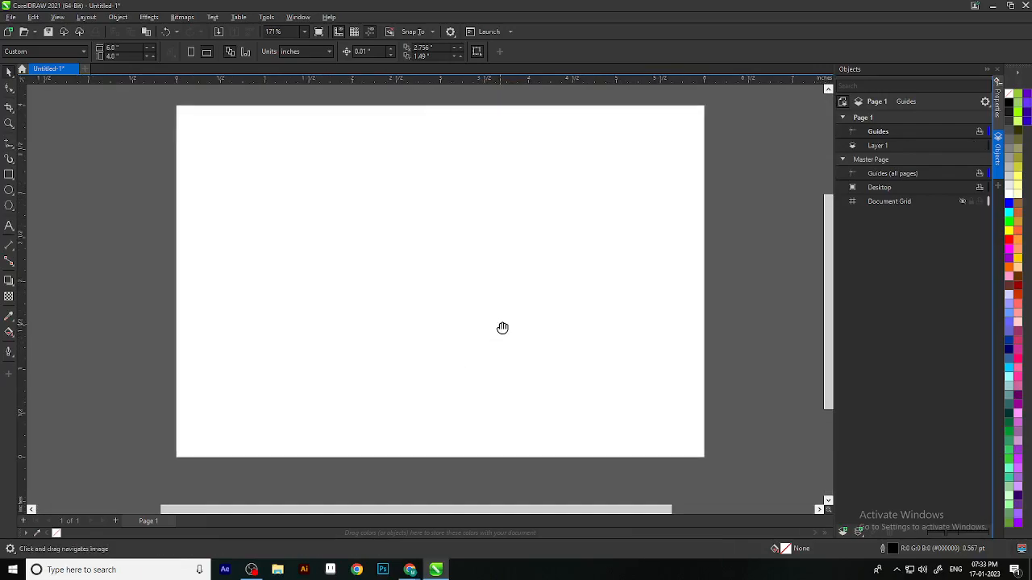
pyautogui.moveTo(502, 328); pyautogui.dragTo(509, 338)
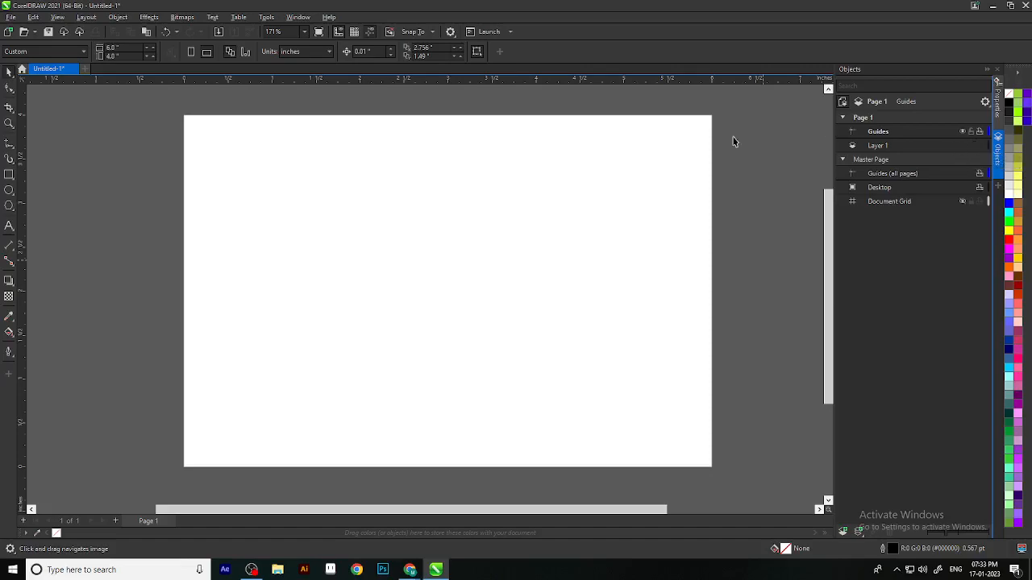
pyautogui.click(9, 175)
pyautogui.click(46, 175)
pyautogui.moveTo(370, 203); pyautogui.dragTo(555, 381)
pyautogui.click(8, 73)
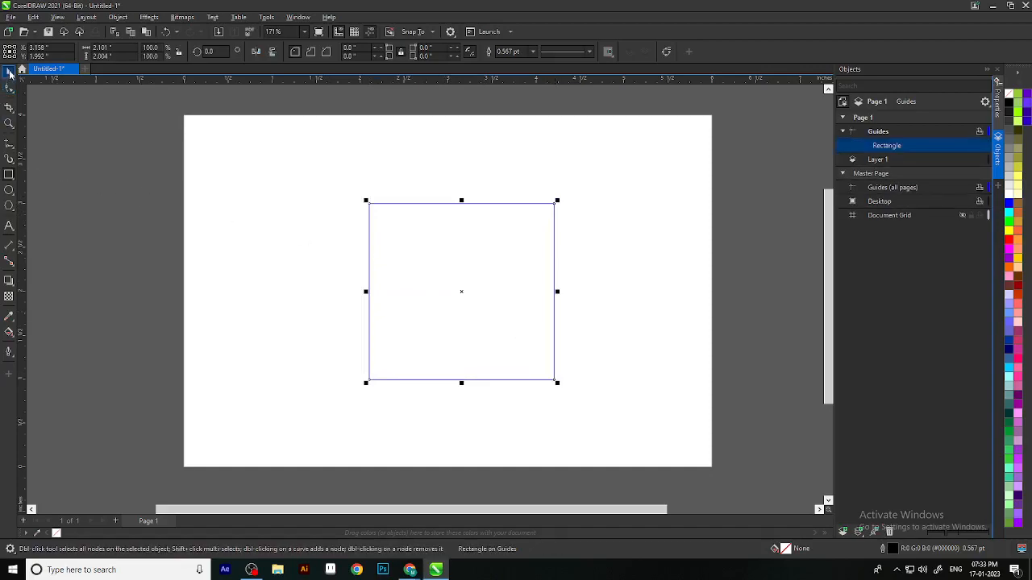
# Try filling the Guides-layer rectangle with Brown, clear its fill, and try light yellow (#FFFF66) instead.
pyautogui.click(1015, 203)
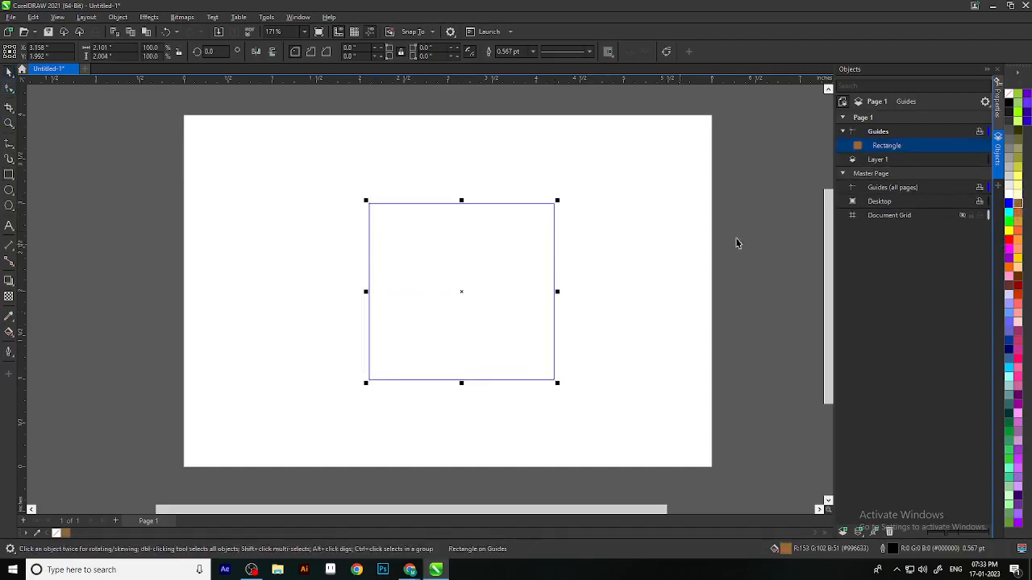
pyautogui.scroll(-1, 500, 297)
pyautogui.click(569, 227)
pyautogui.click(516, 323)
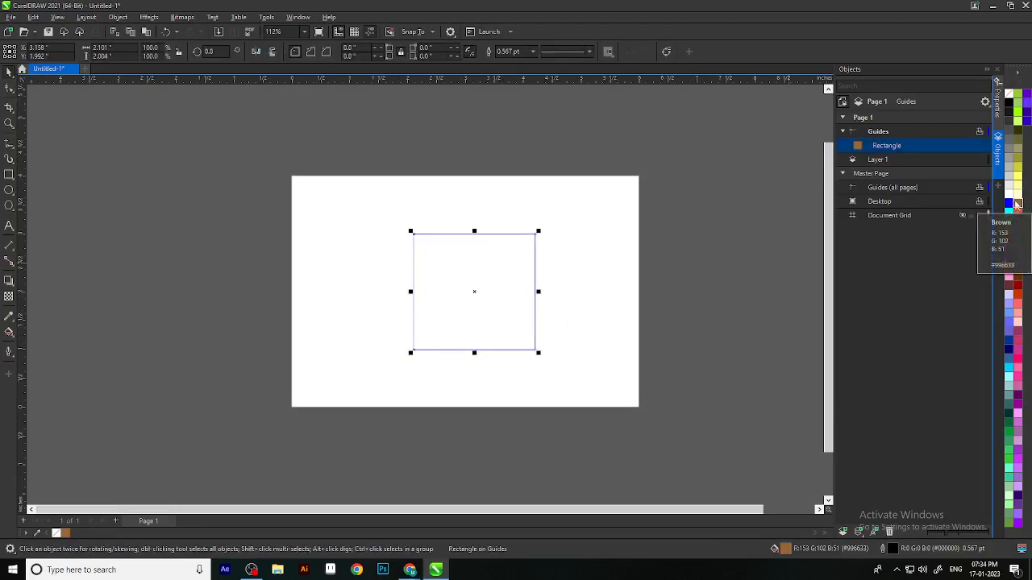
pyautogui.click(1009, 95)
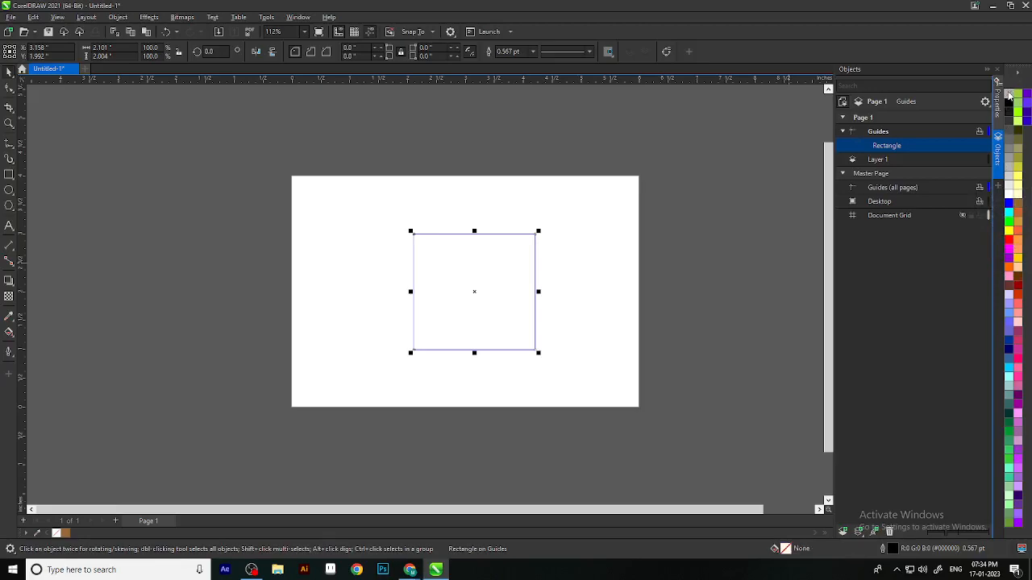
pyautogui.rightClick(1009, 95)
pyautogui.click(982, 110)
pyautogui.click(1017, 177)
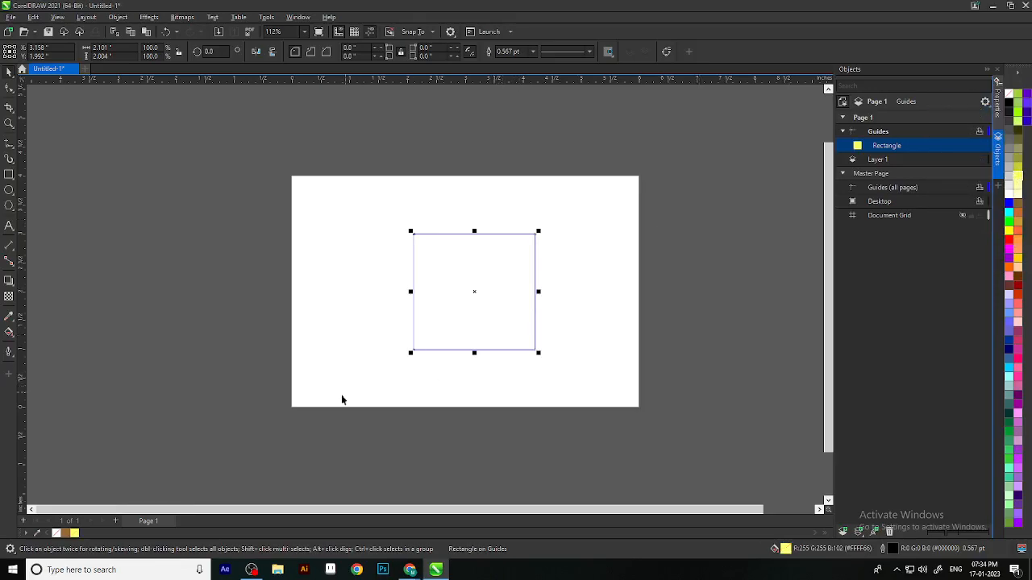
# Delete the rectangle from the Guides layer.
pyautogui.scroll(2, 344, 399)
pyautogui.scroll(-3, 615, 282)
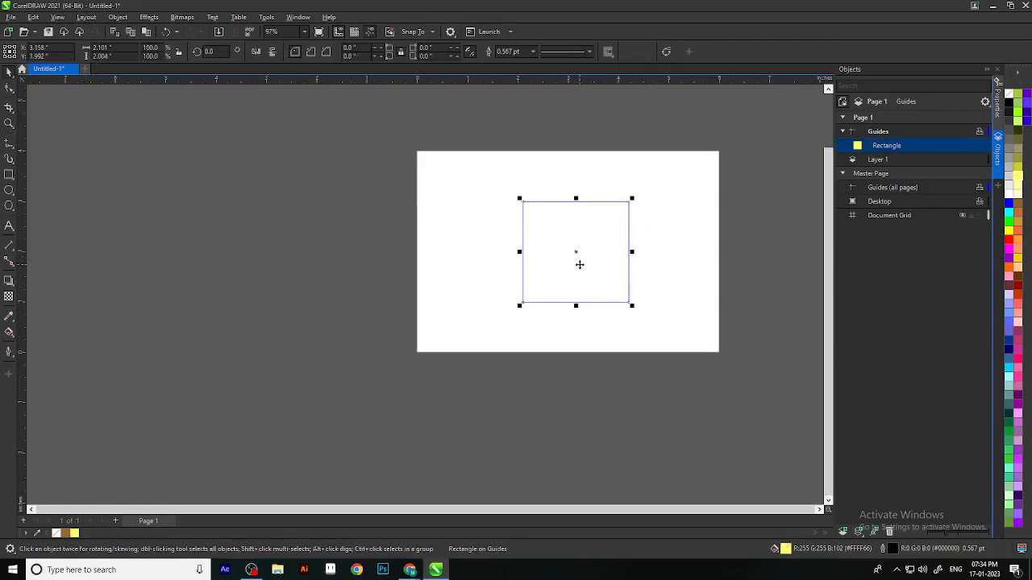
pyautogui.press('Delete')
pyautogui.scroll(1, 575, 269)
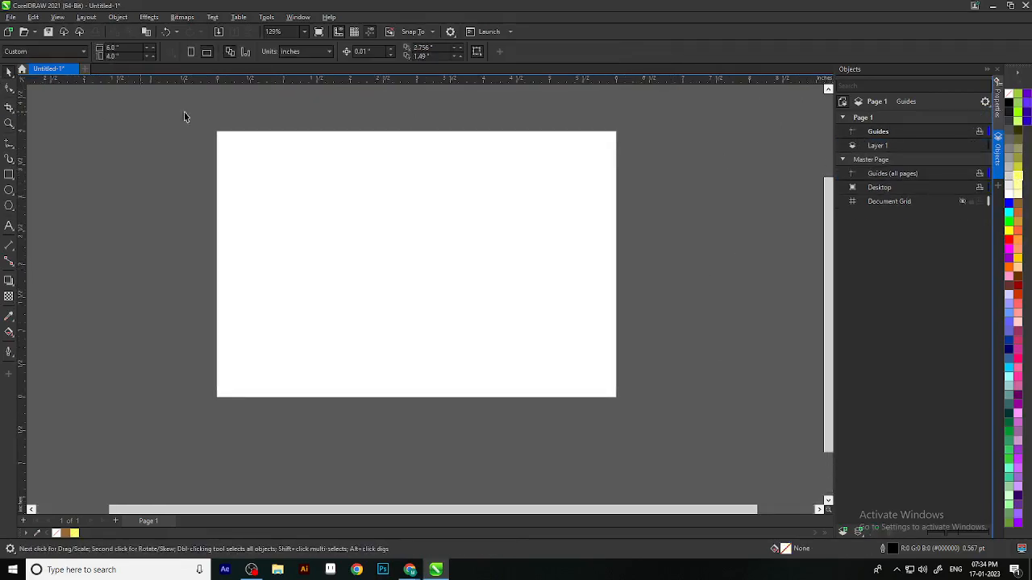
# On Layer 1, draw a rectangle about 1.67 by 1.72 inches above the page center and fill it with orange-brown (#CC6633).
pyautogui.click(887, 146)
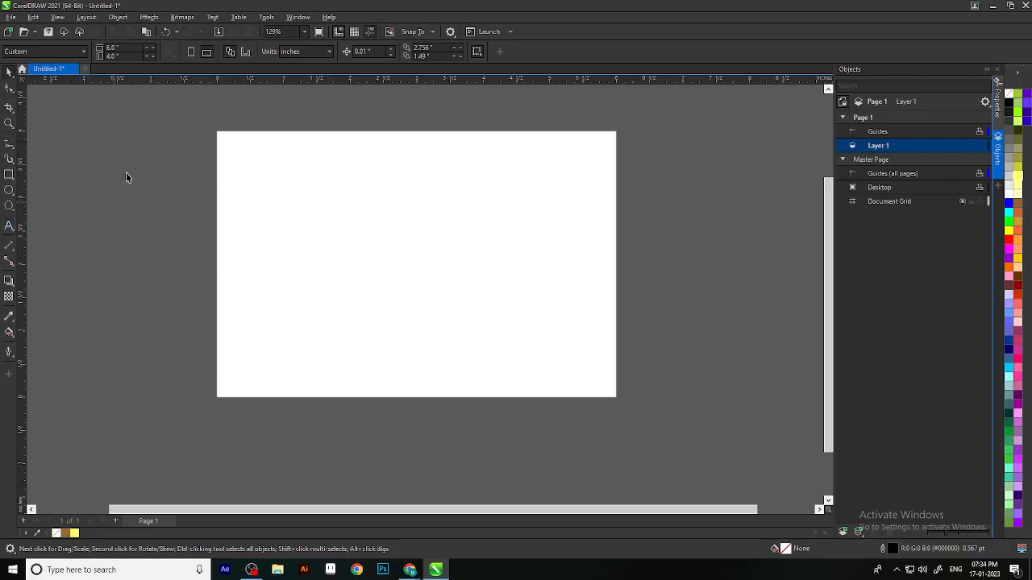
pyautogui.click(9, 174)
pyautogui.moveTo(374, 190); pyautogui.dragTo(486, 305)
pyautogui.click(8, 72)
pyautogui.click(1020, 114)
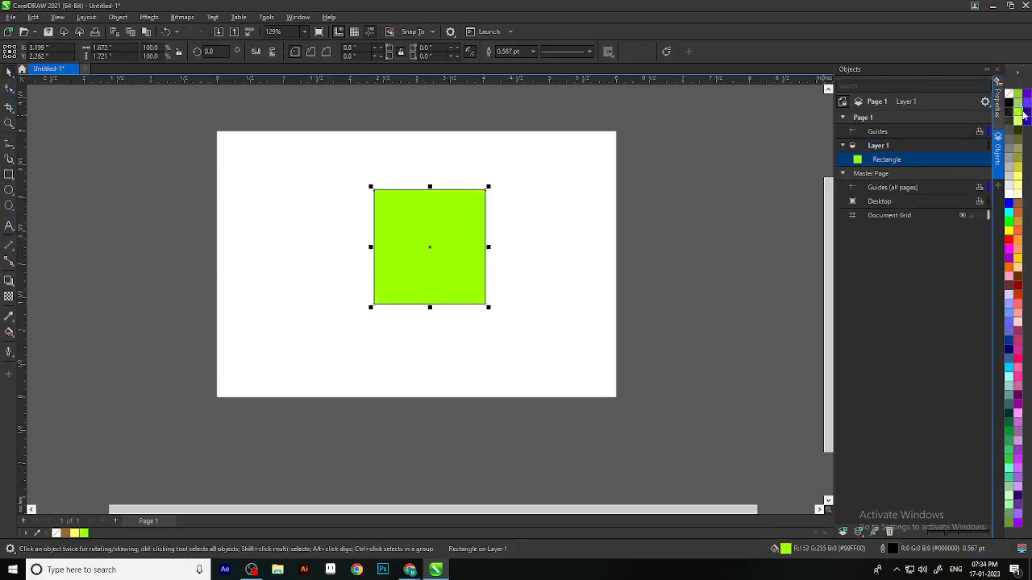
pyautogui.click(1018, 217)
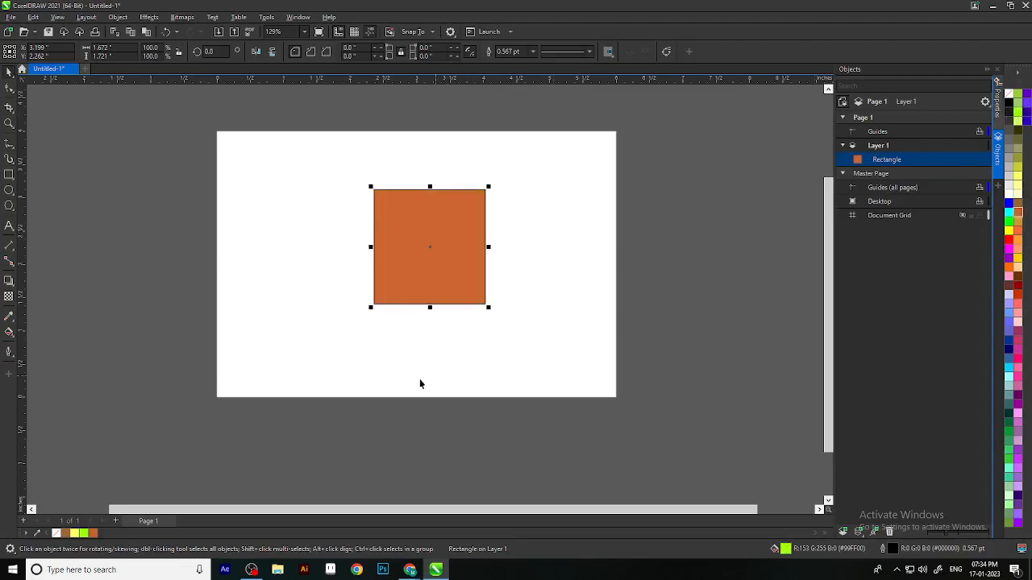
# Hide the orange-brown rectangle through its entry in the object list and show it again.
pyautogui.scroll(4, 337, 332)
pyautogui.scroll(-3, 657, 214)
pyautogui.moveTo(654, 215); pyautogui.dragTo(512, 280)
pyautogui.scroll(2, 391, 322)
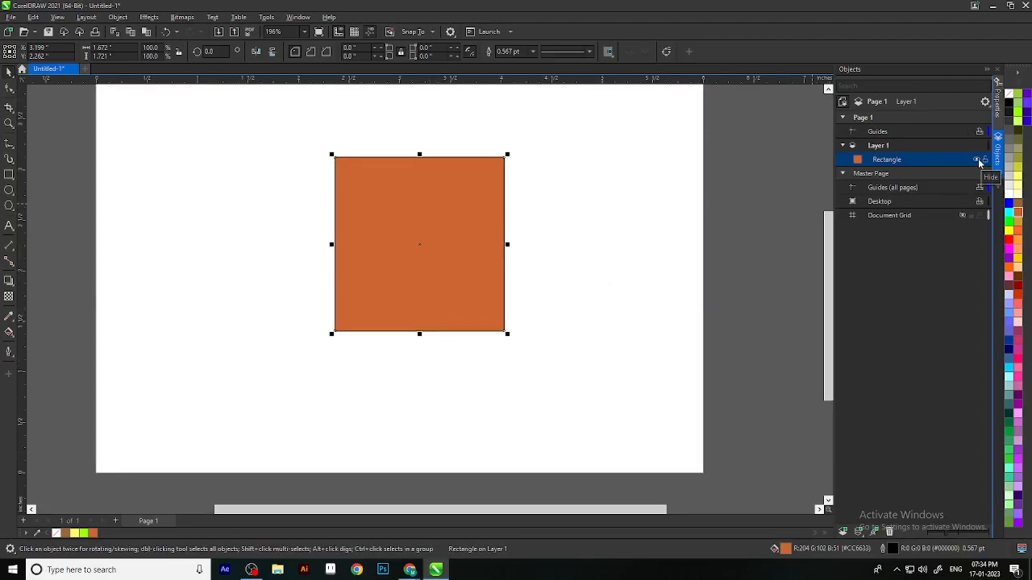
pyautogui.click(978, 160)
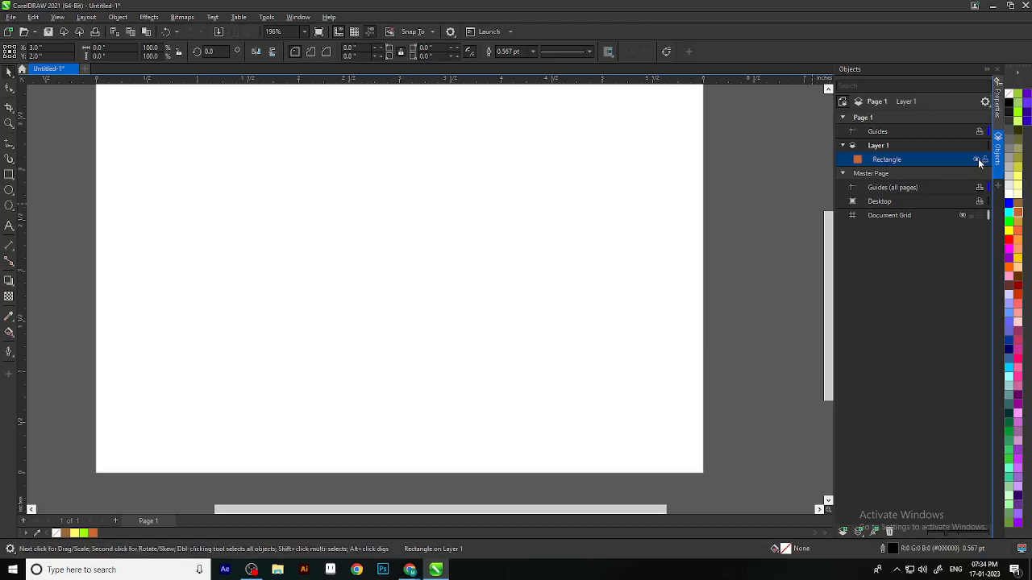
pyautogui.click(977, 159)
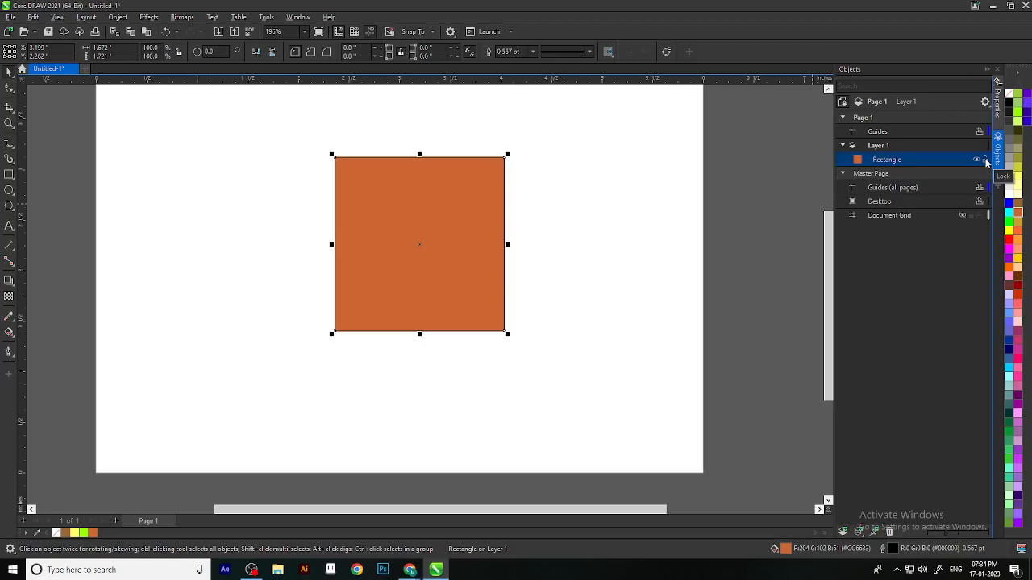
# Try out the lock on the orange-brown rectangle of Layer 1.
pyautogui.click(985, 160)
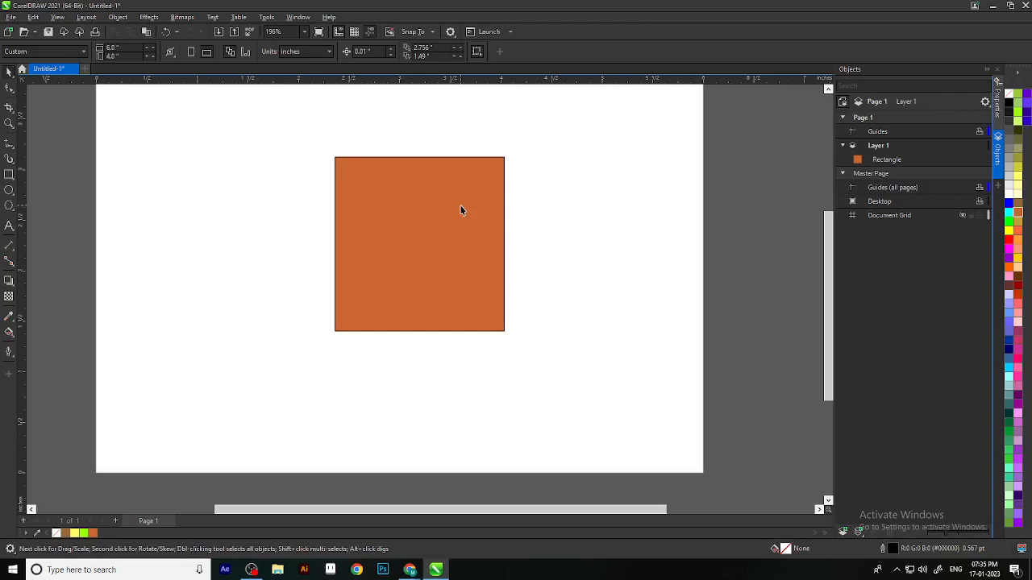
pyautogui.scroll(1, 461, 285)
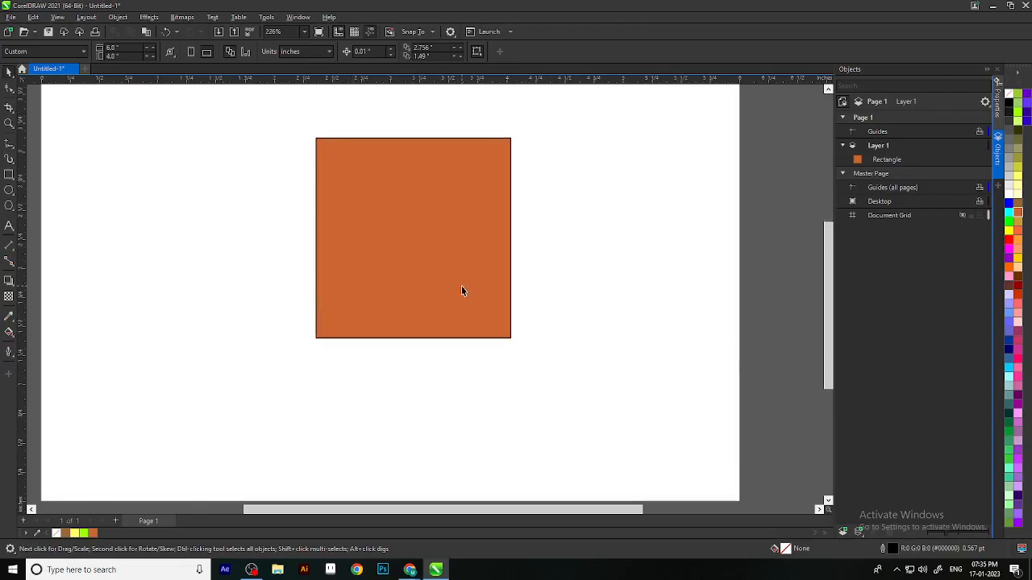
pyautogui.scroll(-3, 500, 316)
pyautogui.scroll(1, 418, 255)
pyautogui.scroll(1, 418, 255)
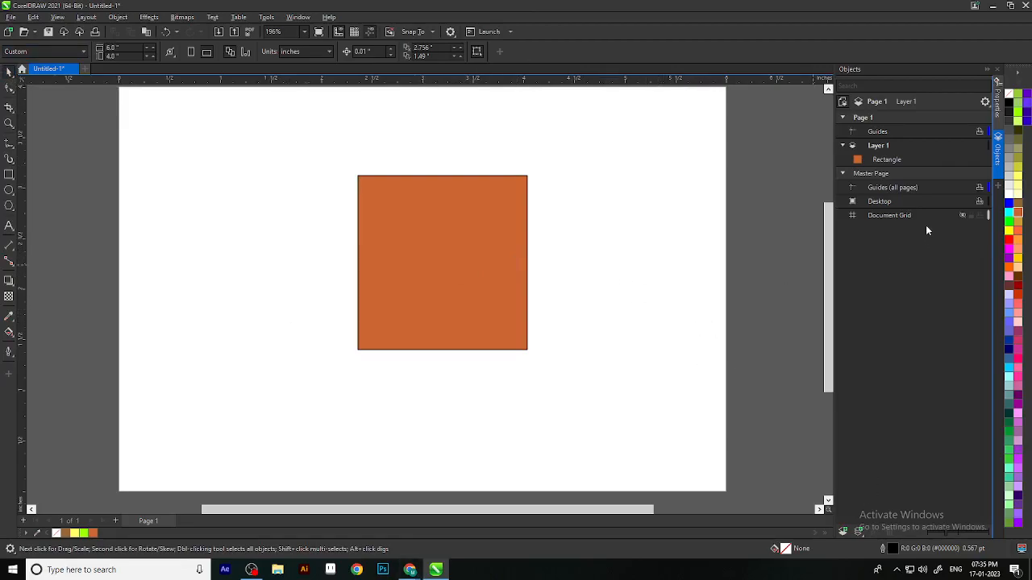
pyautogui.press('h')
pyautogui.moveTo(504, 357); pyautogui.dragTo(489, 339)
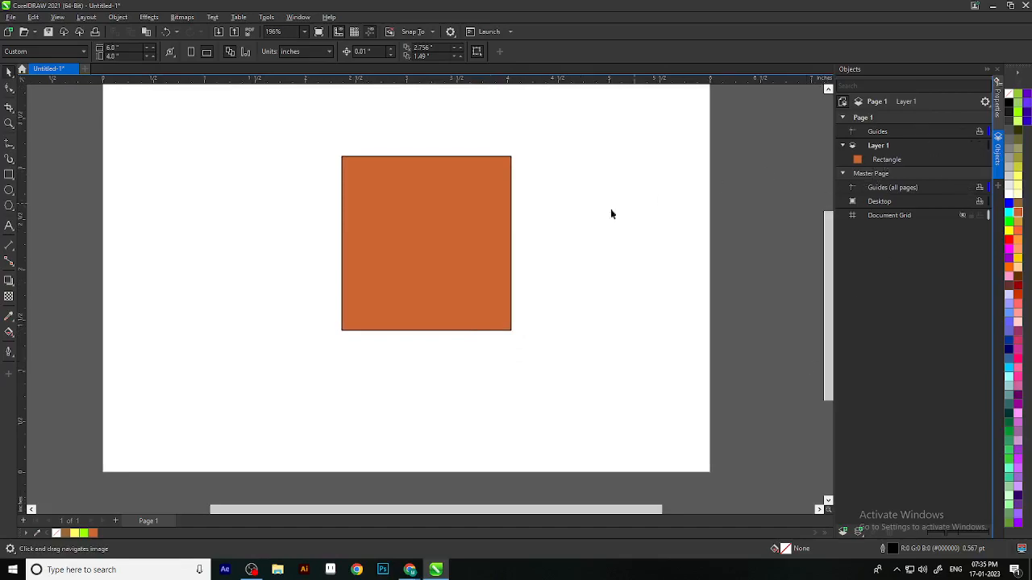
pyautogui.press('space')
pyautogui.click(442, 262)
pyautogui.click(595, 260)
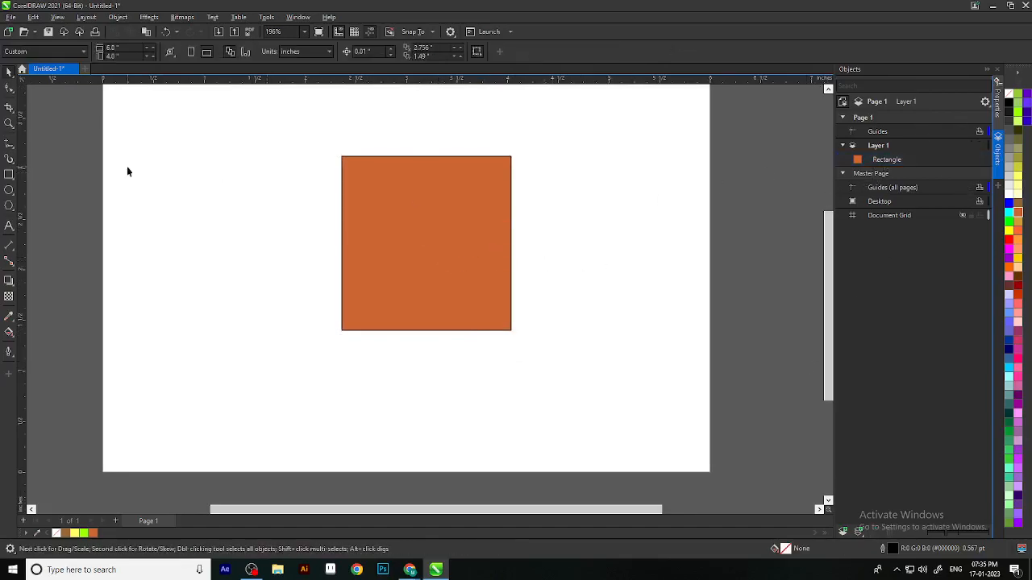
# Draw an ellipse about 1.87 by 1.77 inches overlapping the rectangle's lower-right part and fill it with yellow (#FFCC00).
pyautogui.click(8, 190)
pyautogui.moveTo(619, 367); pyautogui.dragTo(426, 186)
pyautogui.click(9, 71)
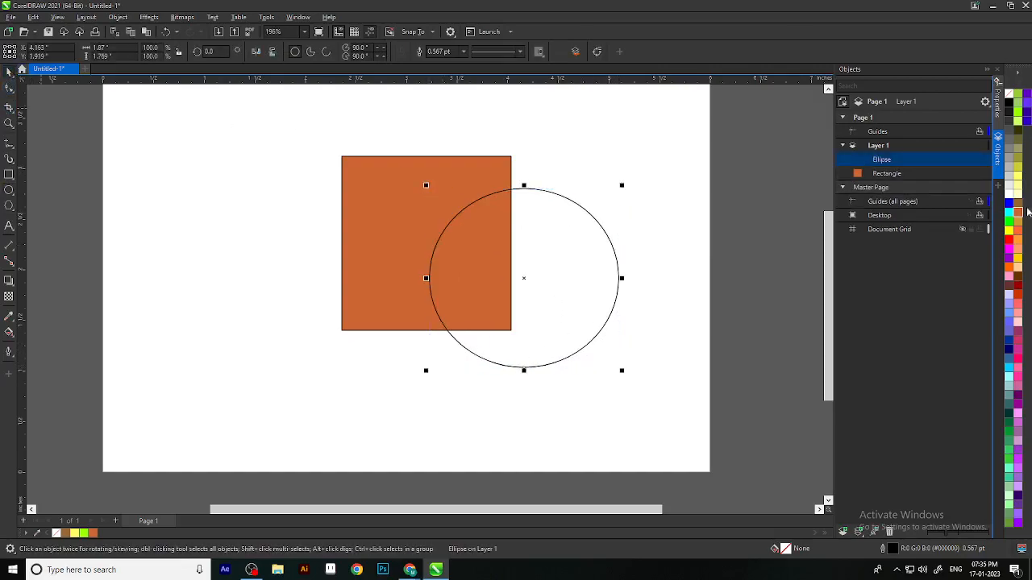
pyautogui.click(1017, 258)
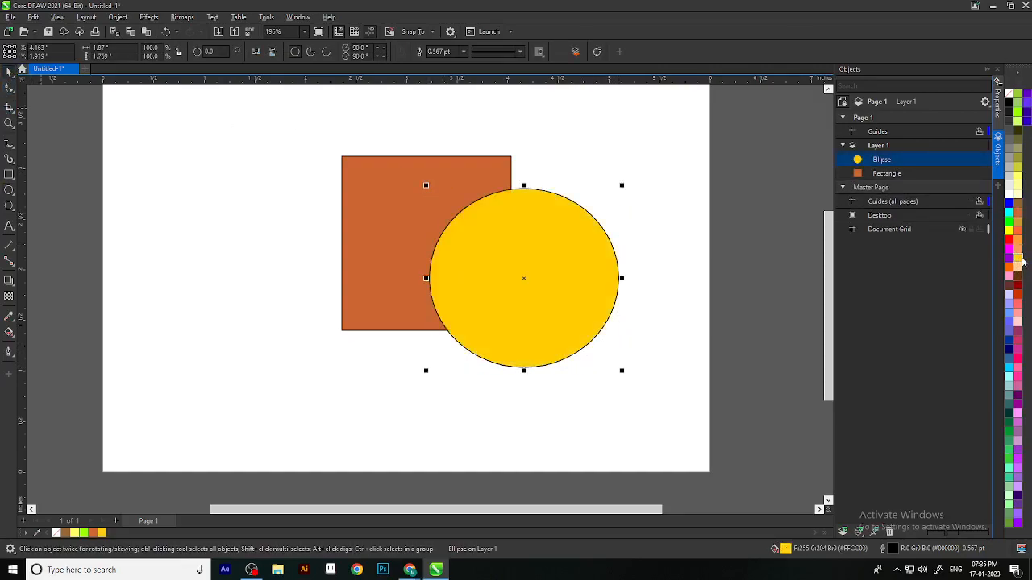
pyautogui.click(694, 300)
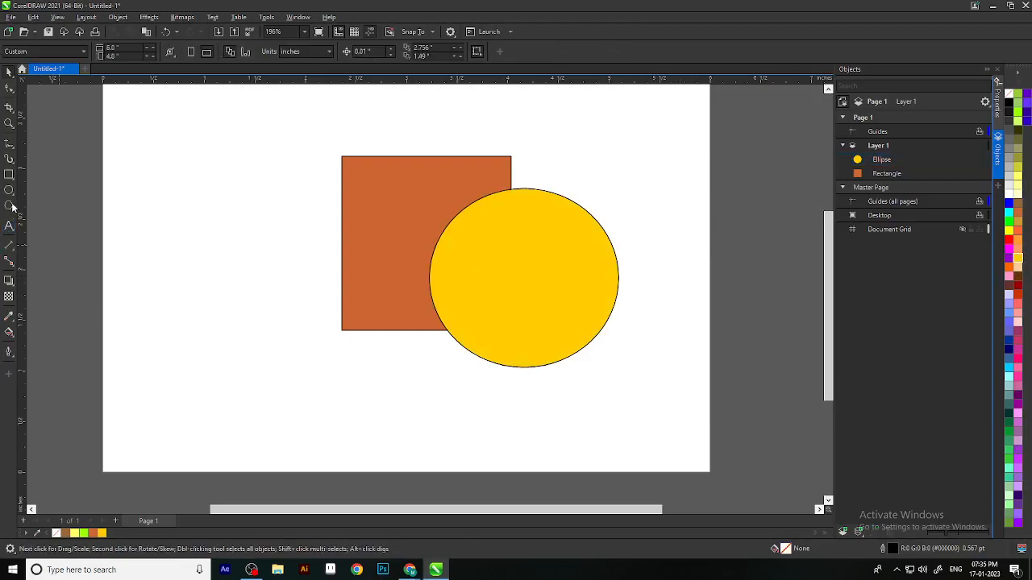
# Draw a five-sided polygon about 2 by 1.91 inches over the rectangle's lower-left corner, turned about 217.4°, and fill it with red (#FF0000).
pyautogui.click(9, 208)
pyautogui.click(46, 202)
pyautogui.moveTo(251, 260); pyautogui.dragTo(356, 348)
pyautogui.click(9, 71)
pyautogui.moveTo(252, 254); pyautogui.dragTo(345, 333)
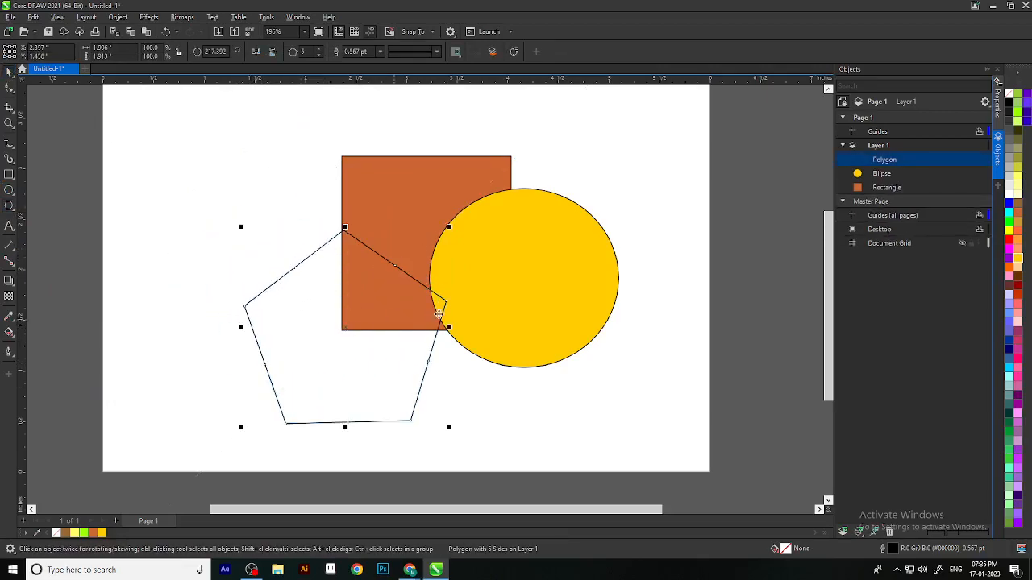
pyautogui.click(1009, 239)
pyautogui.scroll(-2, 608, 372)
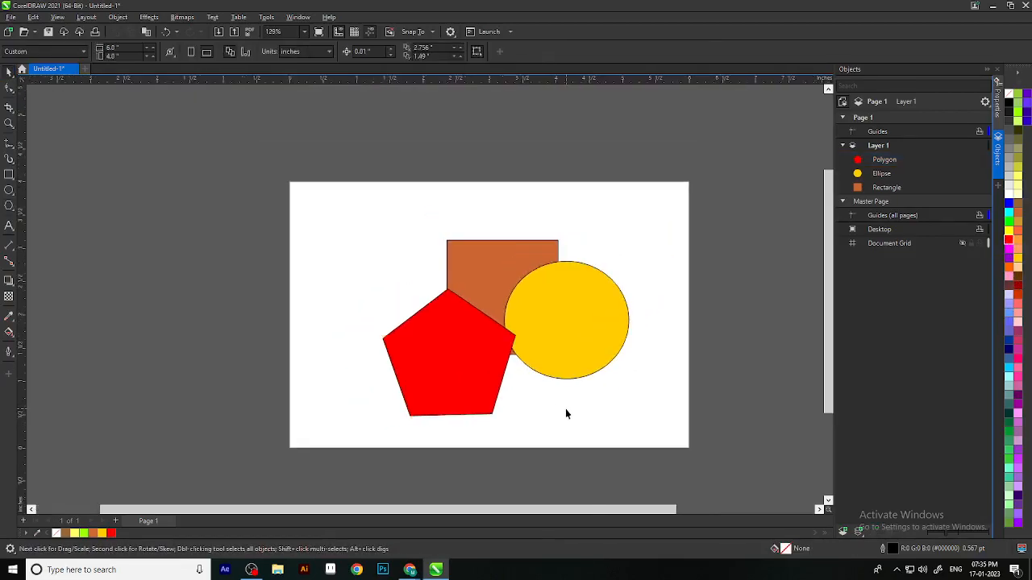
# Move the red pentagon about 0.31 inch right and 0.05 inch down.
pyautogui.click(557, 412)
pyautogui.scroll(2, 557, 412)
pyautogui.moveTo(412, 395); pyautogui.dragTo(446, 403)
pyautogui.click(726, 429)
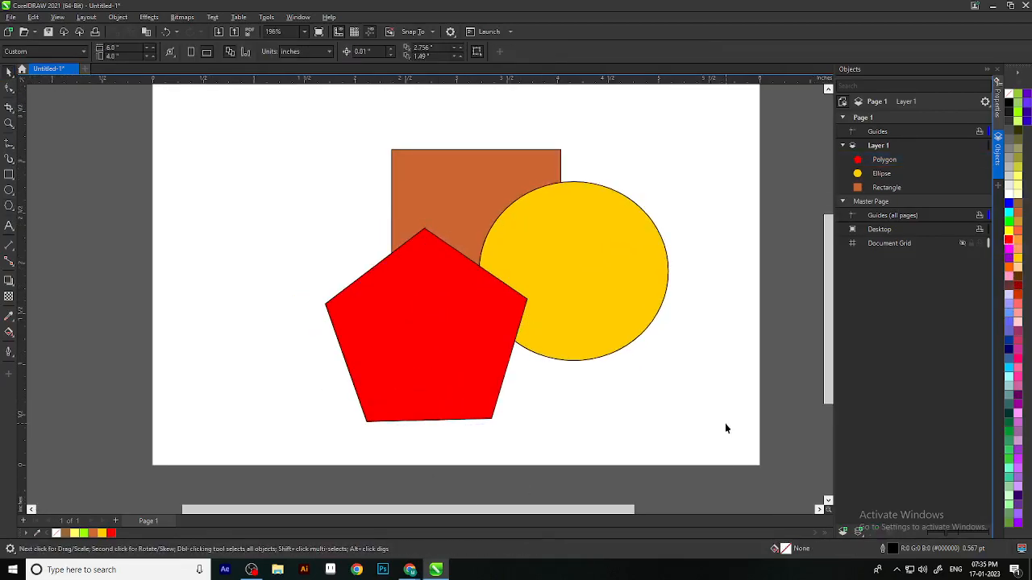
# Select the pentagon, the ellipse and the rectangle one by one through their entries in the object list.
pyautogui.click(887, 161)
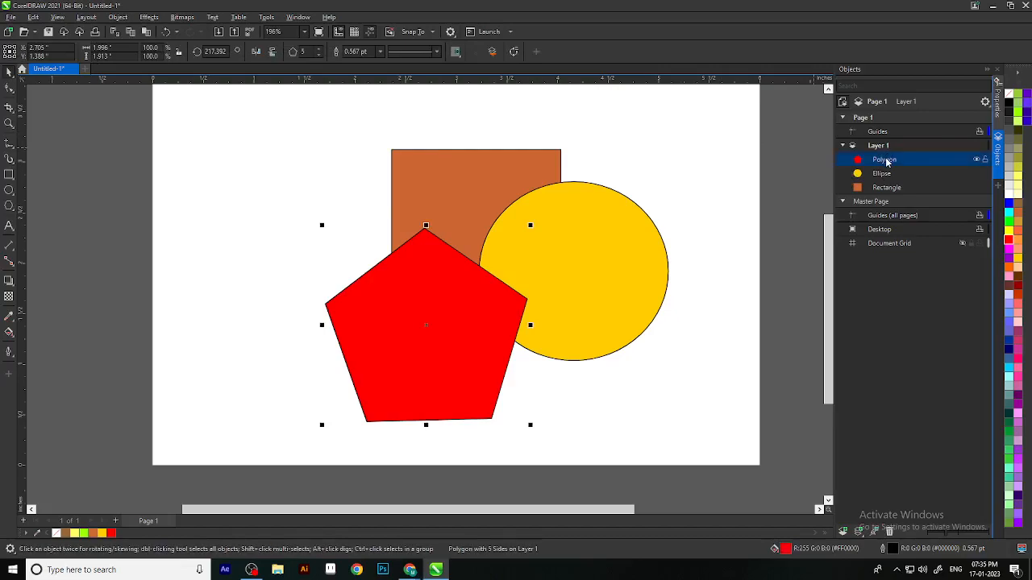
pyautogui.click(886, 174)
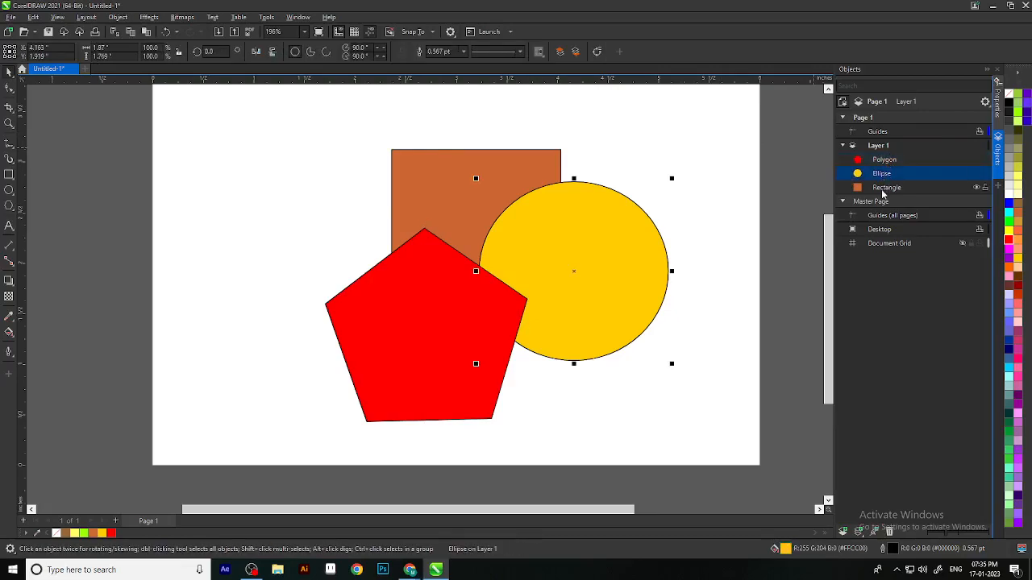
pyautogui.click(883, 189)
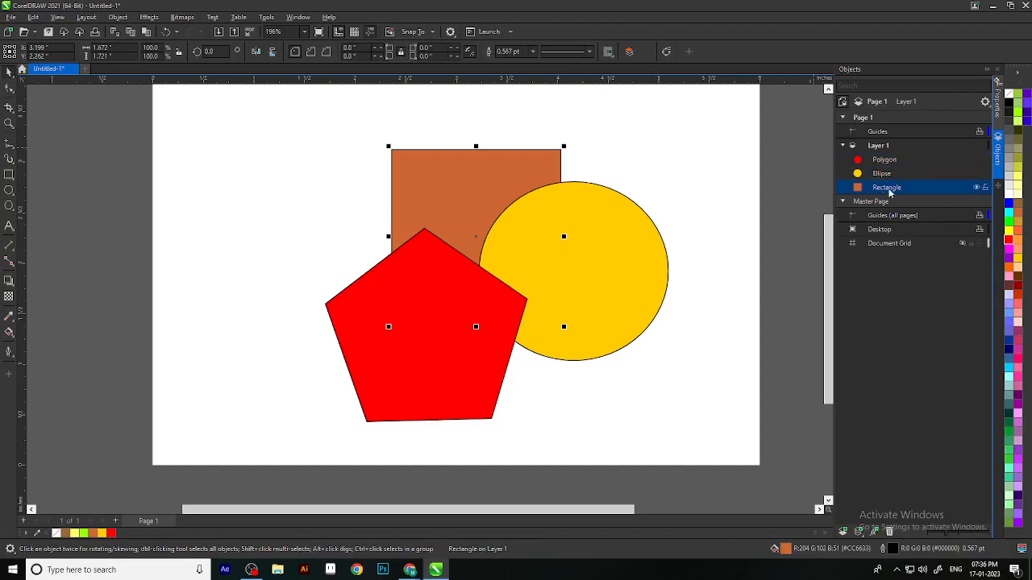
pyautogui.doubleClick(889, 190)
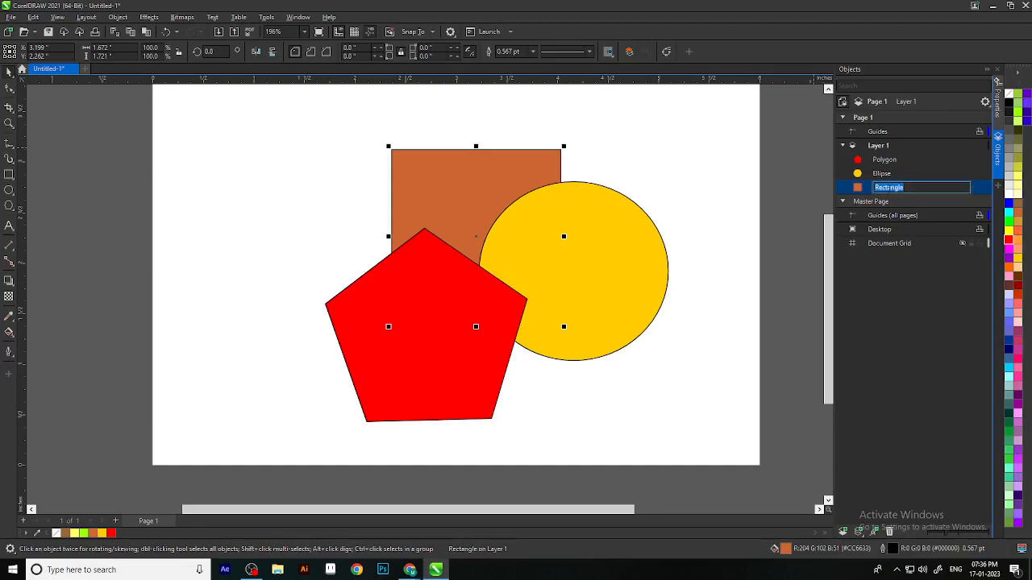
pyautogui.press('BackSpace')
pyautogui.write('gffd')
pyautogui.press('Escape')
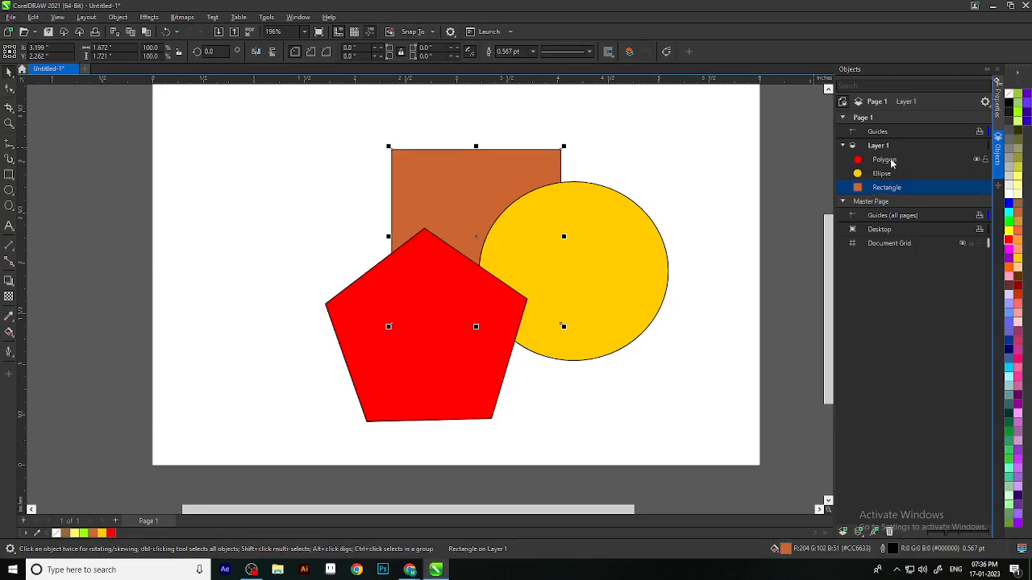
# Duplicate the orange-brown rectangle, move the copy about 1.13 inches left and 0.27 inch up, and fill it with dark red (#990000).
pyautogui.scroll(-2, 595, 235)
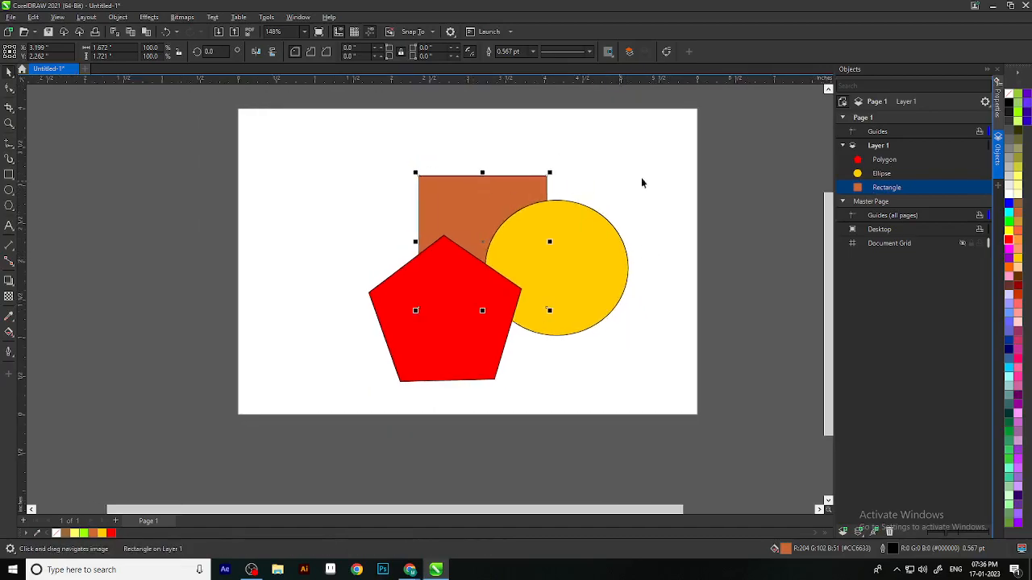
pyautogui.click(485, 191)
pyautogui.hotkey('shift', 'pageup')
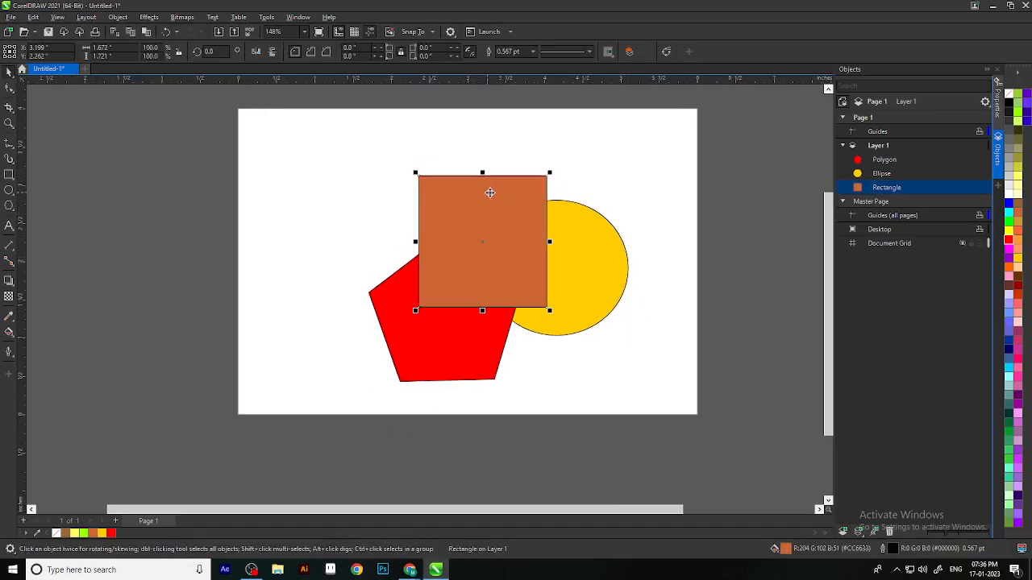
pyautogui.hotkey('ctrl', 'c')
pyautogui.hotkey('ctrl', 'v')
pyautogui.moveTo(511, 237); pyautogui.dragTo(423, 216)
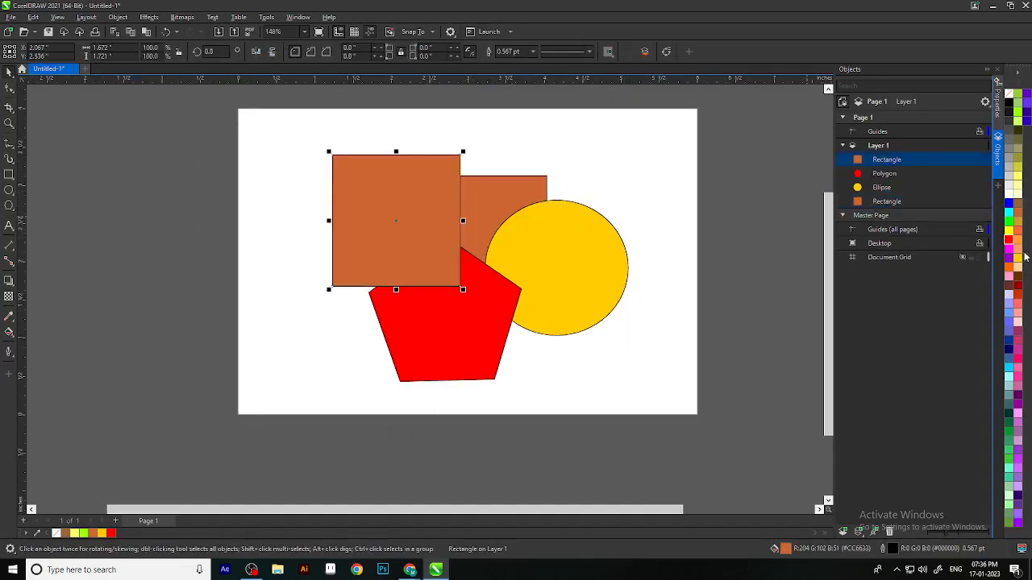
pyautogui.click(1019, 289)
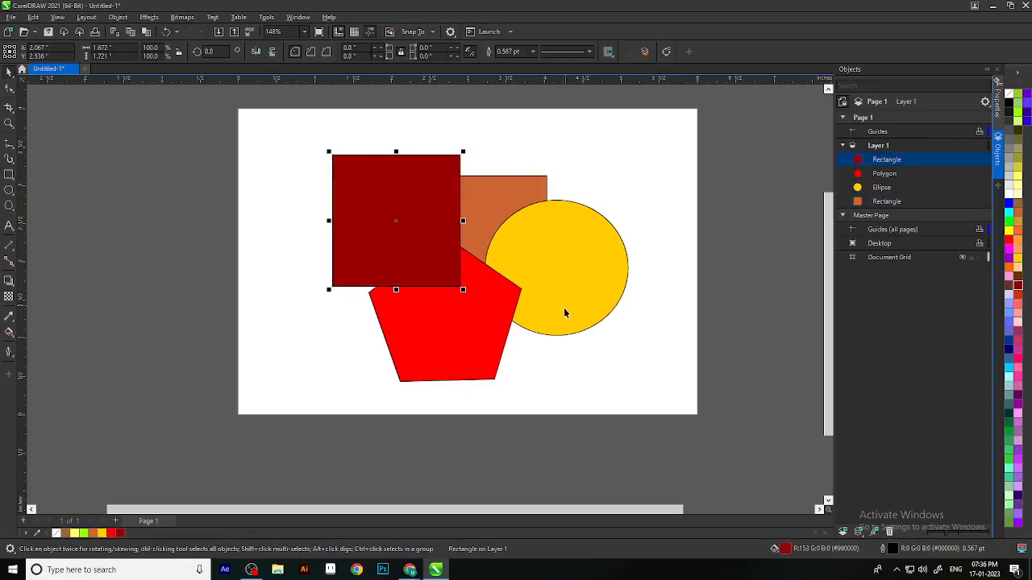
# Move the dark red rectangle up to the page's upper edge, centered at about X 1.82 and Y 3.07 inches.
pyautogui.scroll(-1, 566, 311)
pyautogui.moveTo(470, 253); pyautogui.dragTo(468, 189)
pyautogui.click(633, 306)
pyautogui.scroll(2, 425, 255)
pyautogui.click(424, 260)
pyautogui.scroll(-2, 453, 233)
pyautogui.moveTo(472, 225); pyautogui.dragTo(481, 196)
pyautogui.scroll(1, 528, 303)
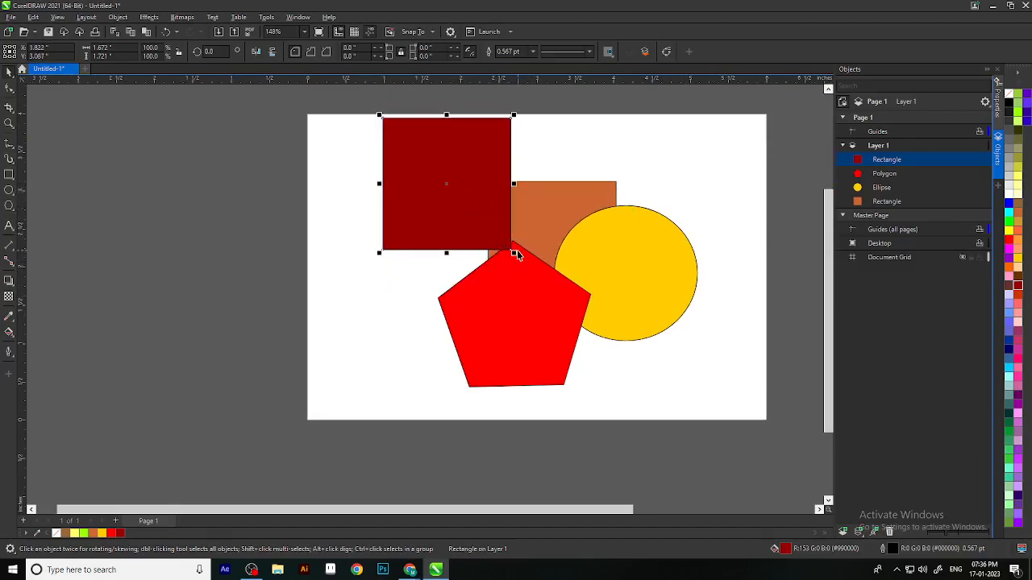
# Scale the dark red rectangle down to about 1.51 by 1.55 inches and shift it slightly down from the page's upper edge.
pyautogui.moveTo(514, 253); pyautogui.dragTo(498, 237)
pyautogui.moveTo(455, 187); pyautogui.dragTo(459, 208)
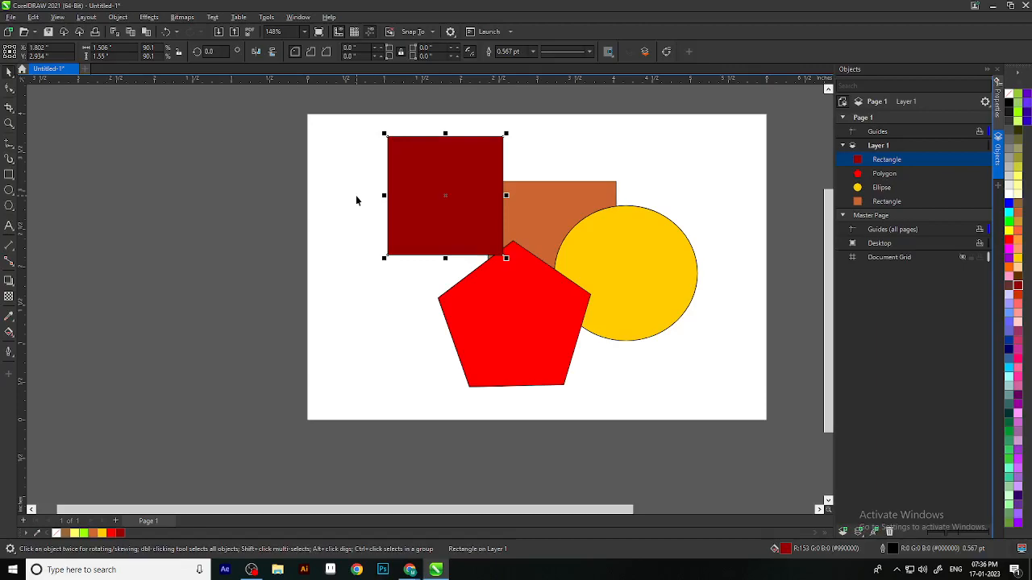
pyautogui.click(689, 161)
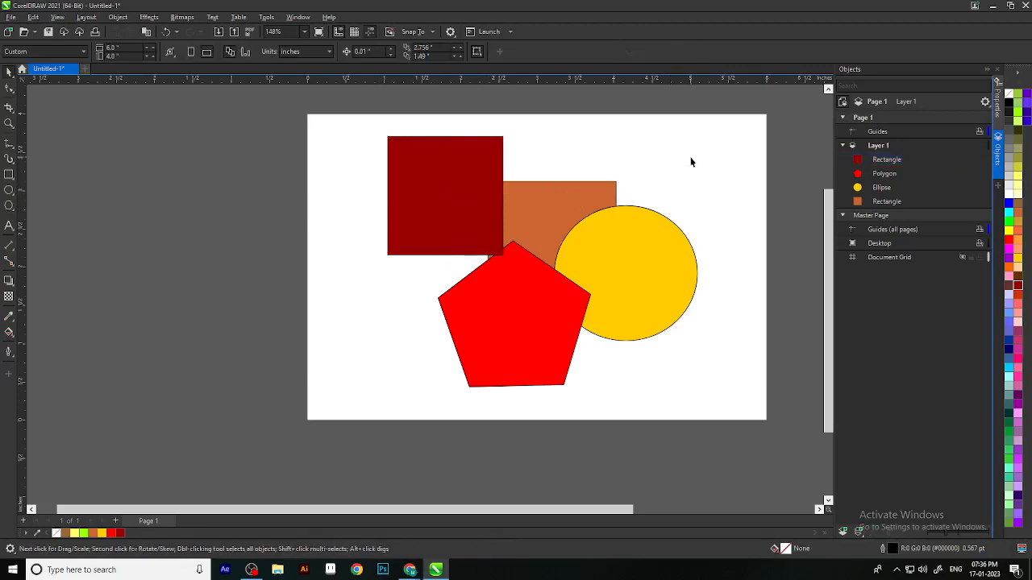
# Move the dark red rectangle down and right over the pentagon's top corner, to about X 2.03 and Y 2.63 inches.
pyautogui.click(533, 194)
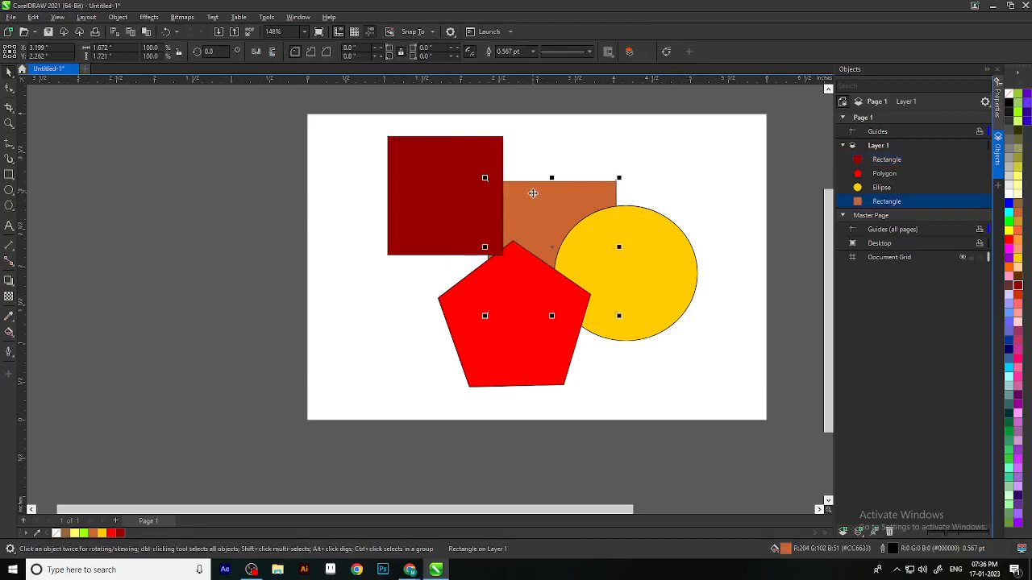
pyautogui.click(701, 133)
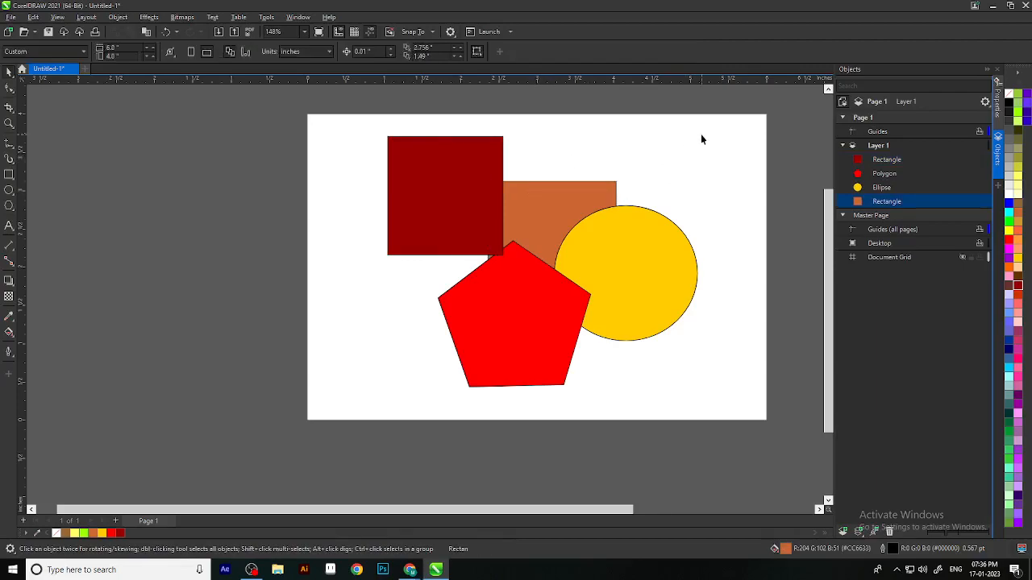
pyautogui.scroll(-1, 617, 255)
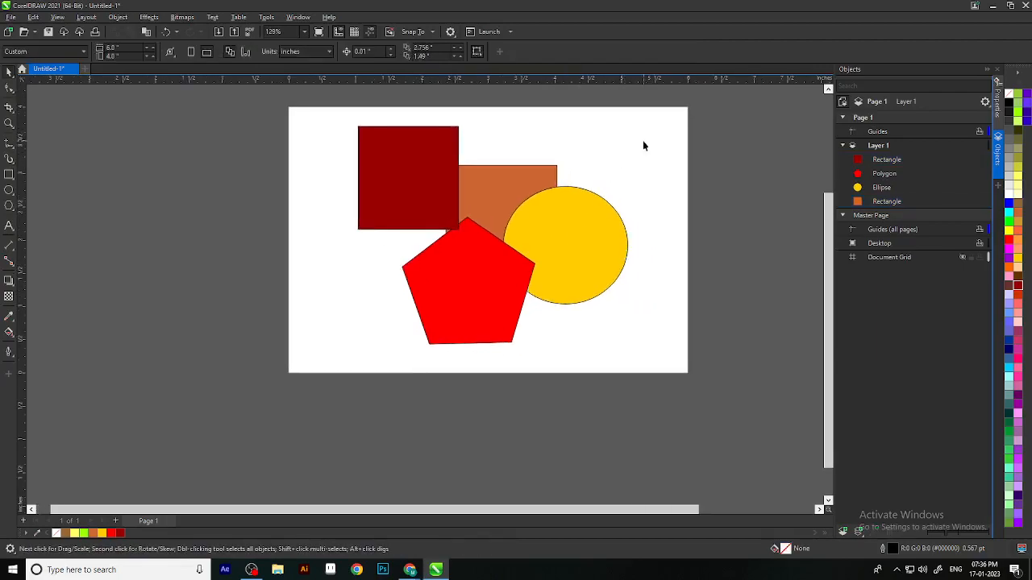
pyautogui.scroll(3, 396, 222)
pyautogui.click(480, 191)
pyautogui.moveTo(403, 152); pyautogui.dragTo(426, 183)
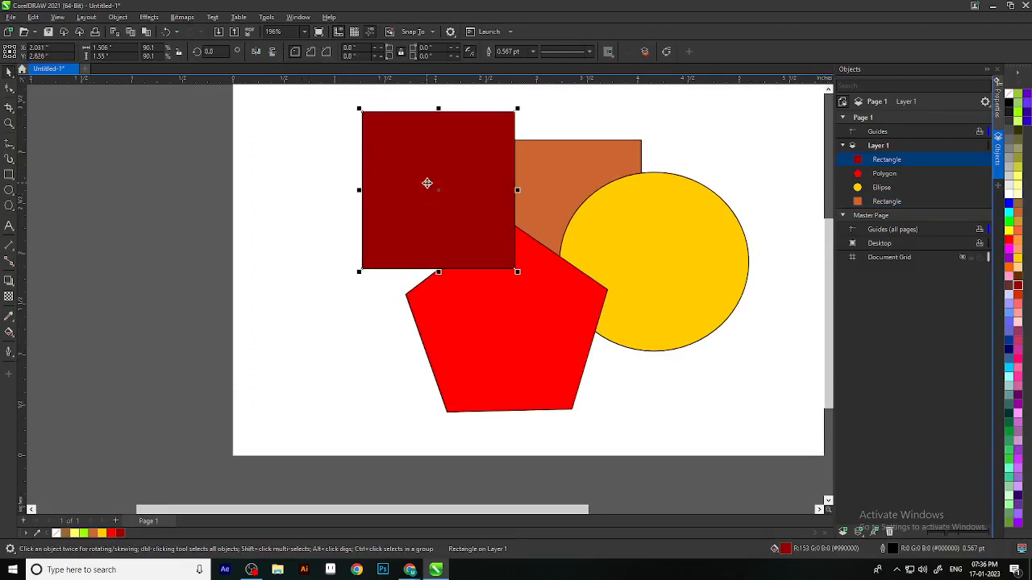
pyautogui.scroll(-2, 564, 240)
pyautogui.click(697, 201)
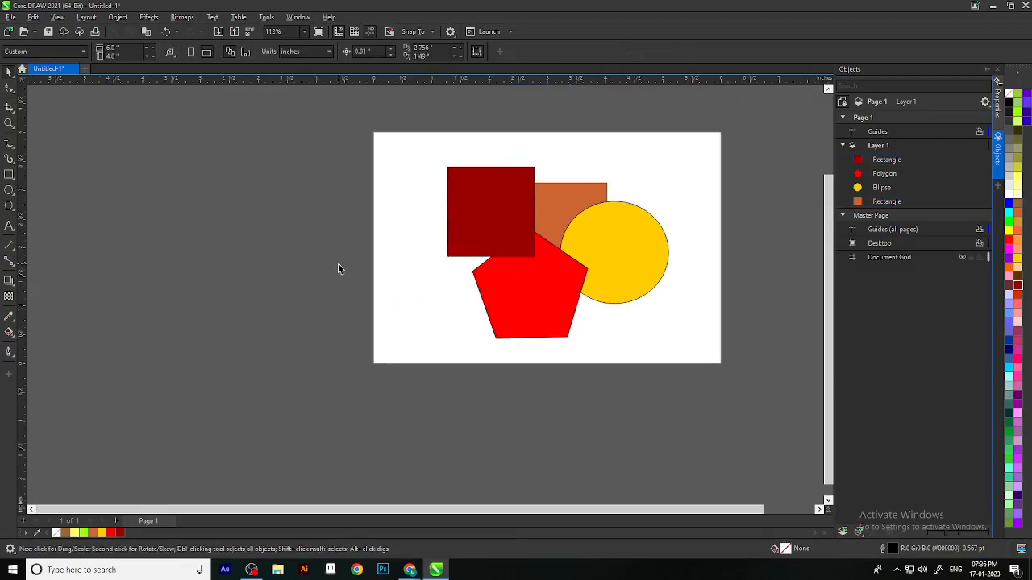
# Match the dark red and orange-brown rectangles to their object list entries to compare their stacking order.
pyautogui.moveTo(657, 291); pyautogui.dragTo(630, 347)
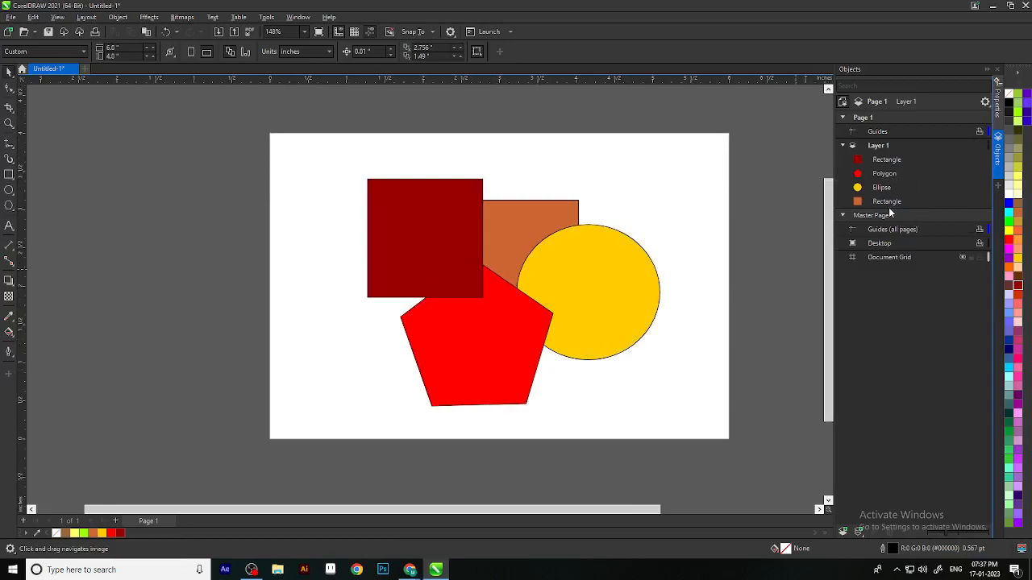
pyautogui.click(891, 160)
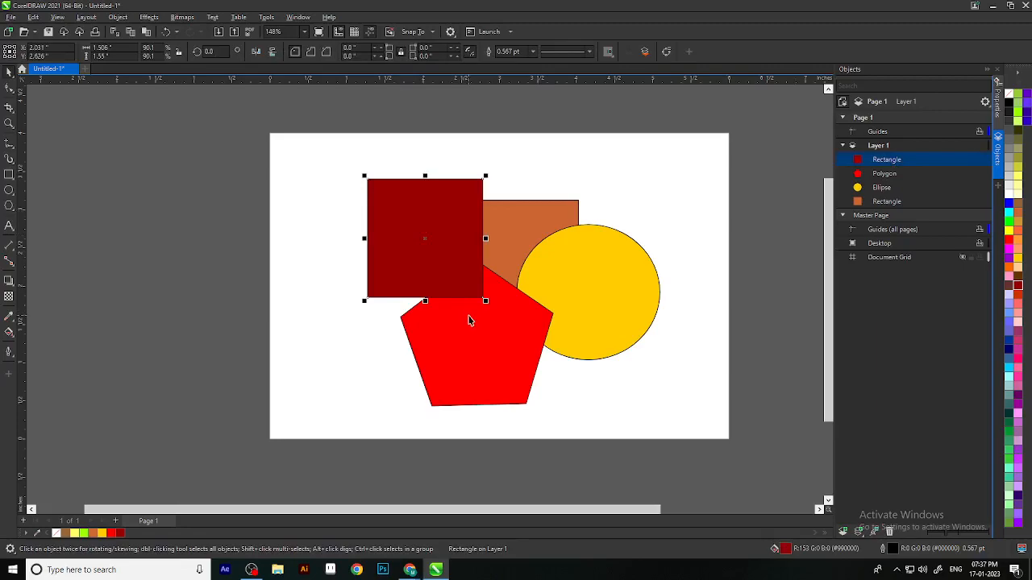
pyautogui.click(874, 202)
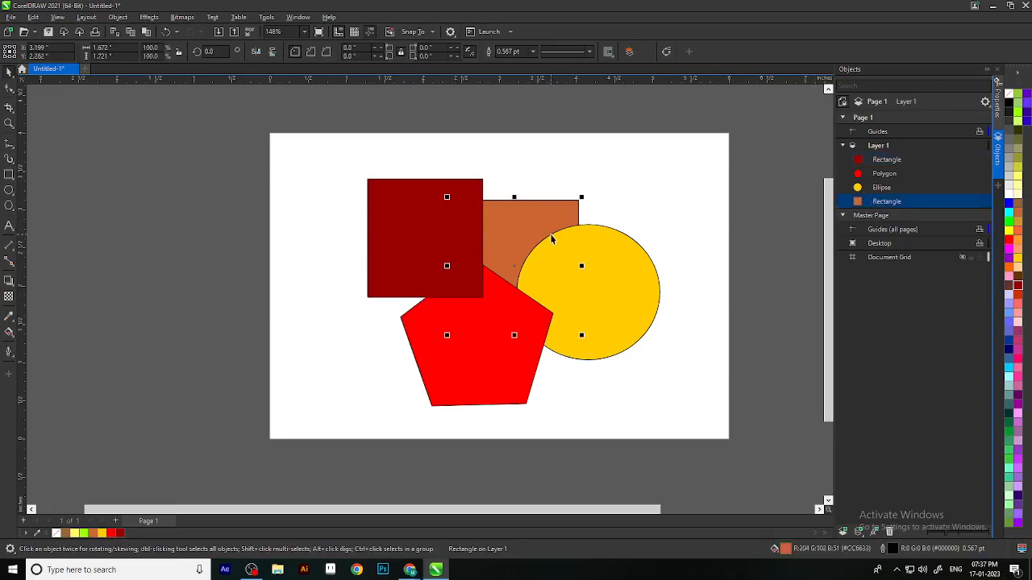
pyautogui.click(693, 227)
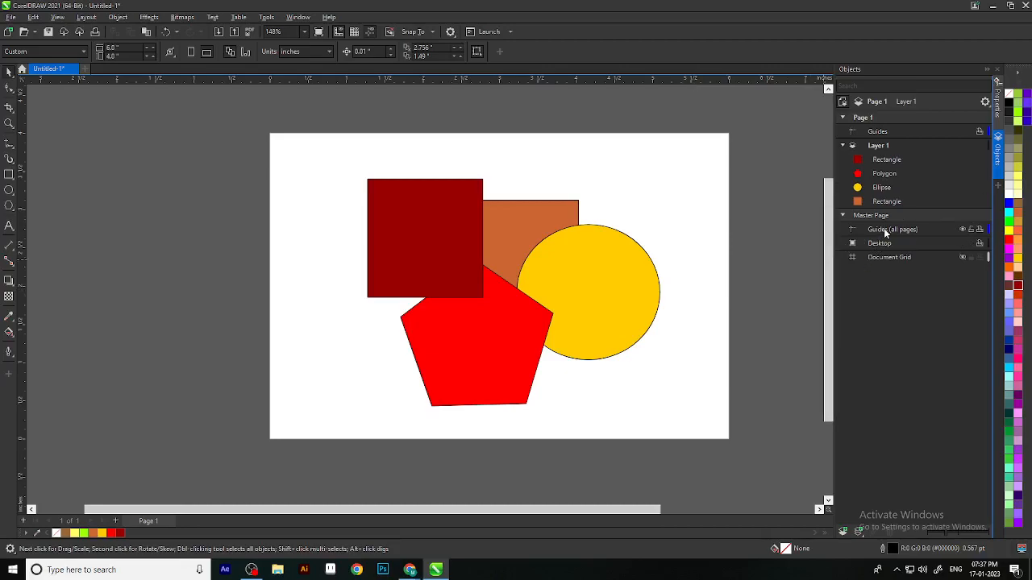
# Collapse Layer 1 in the object list and add two new layers to Page 1.
pyautogui.click(843, 146)
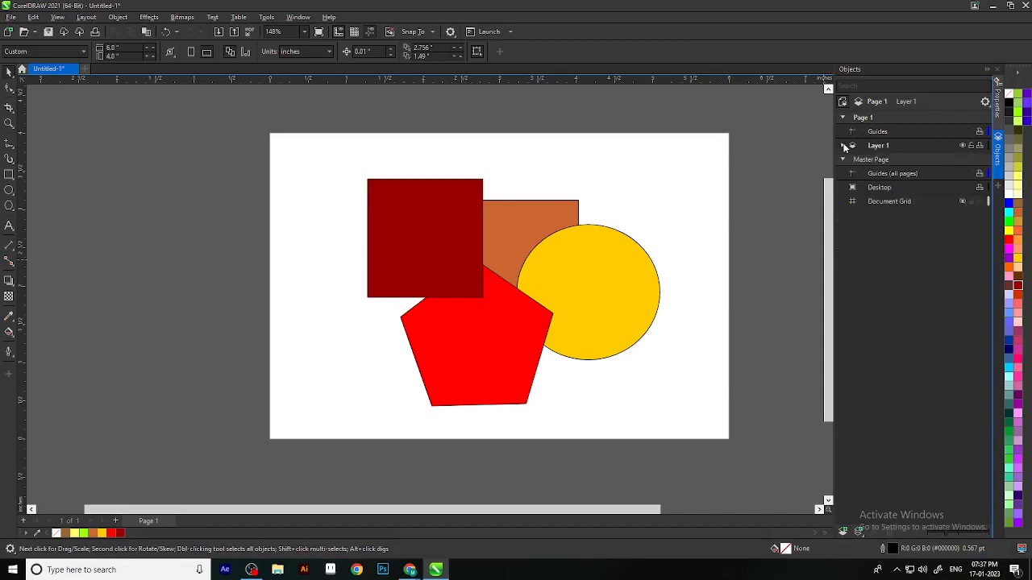
pyautogui.click(843, 533)
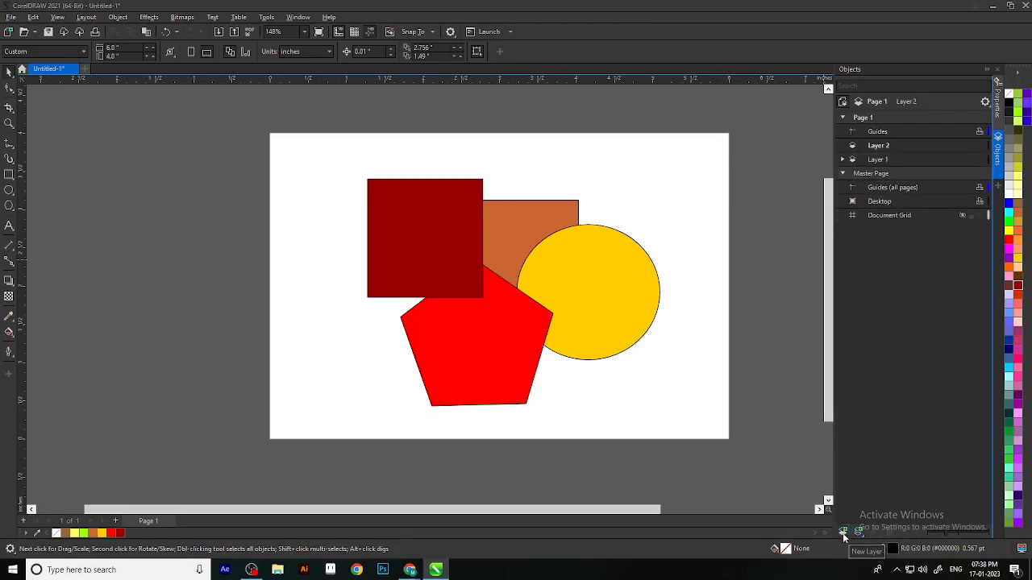
pyautogui.click(844, 533)
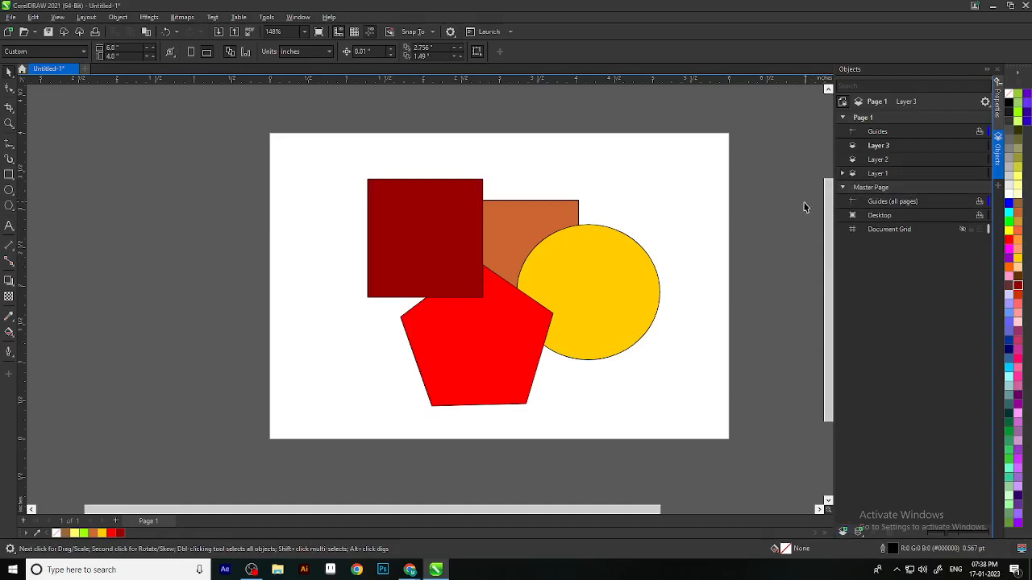
# Hide the whole of Layer 1 and show it again.
pyautogui.click(964, 172)
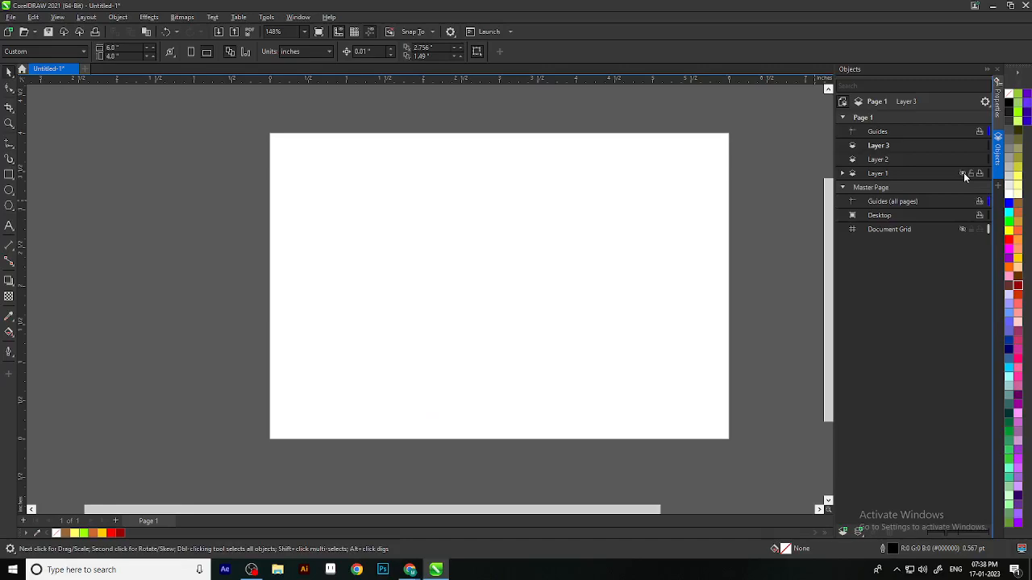
pyautogui.click(964, 173)
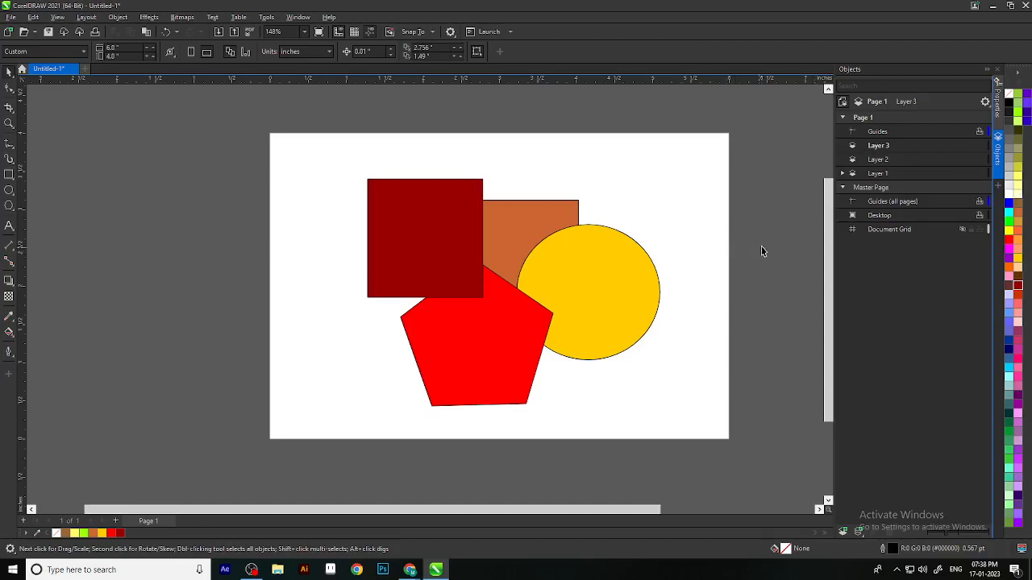
pyautogui.scroll(-2, 488, 262)
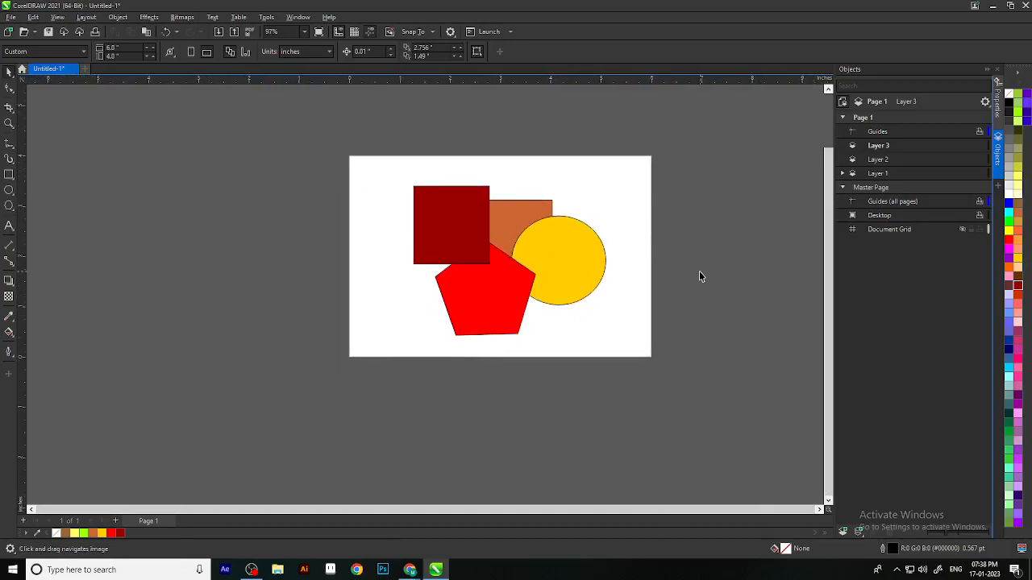
pyautogui.scroll(1, 557, 281)
pyautogui.scroll(1, 557, 279)
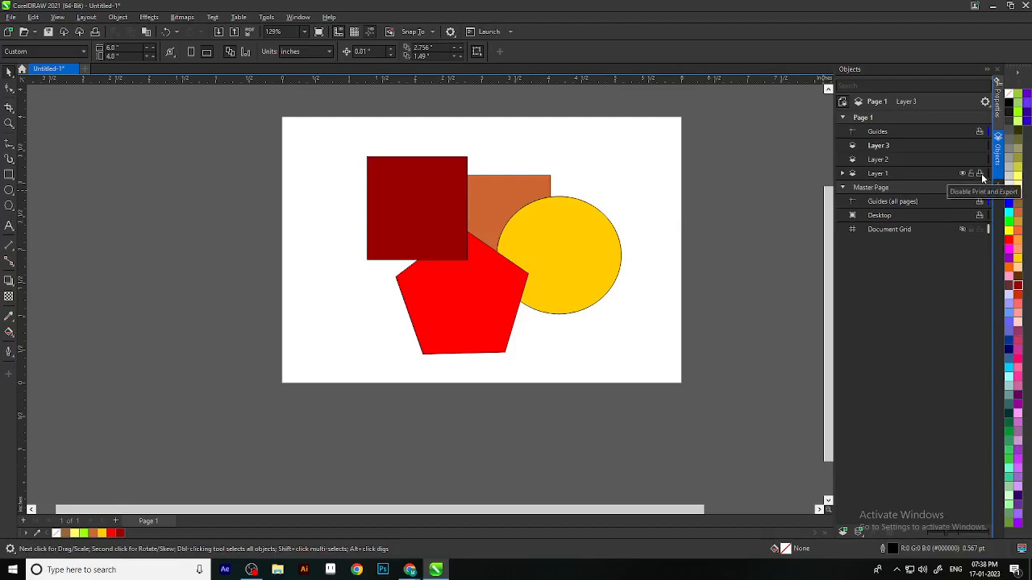
pyautogui.scroll(-2, 585, 240)
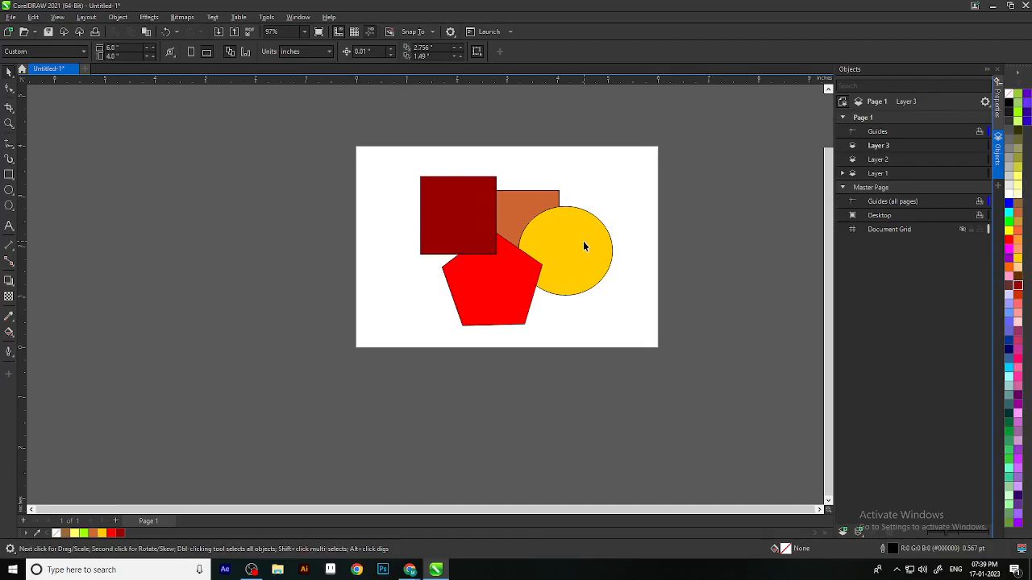
pyautogui.scroll(2, 584, 241)
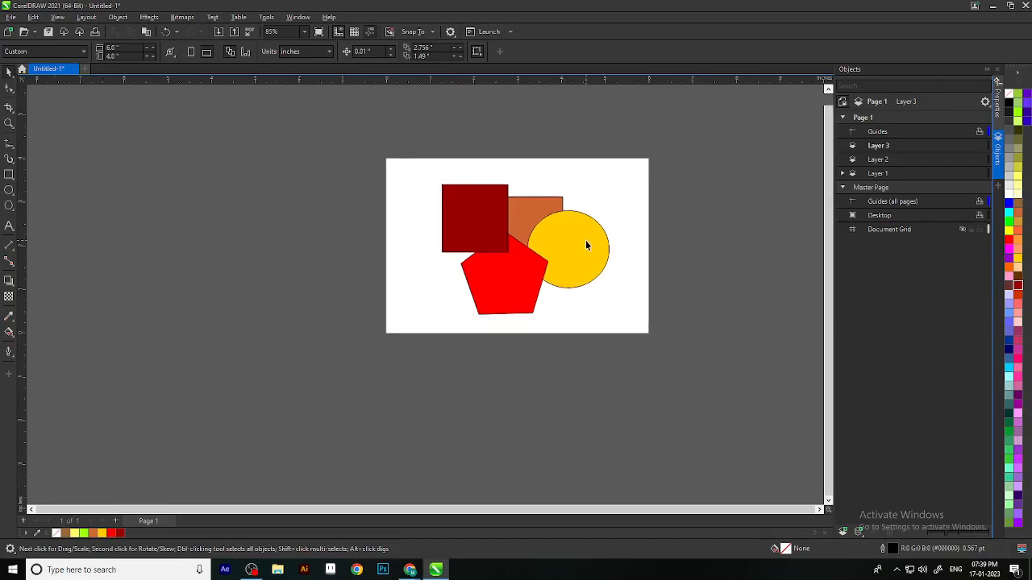
pyautogui.scroll(-2, 540, 286)
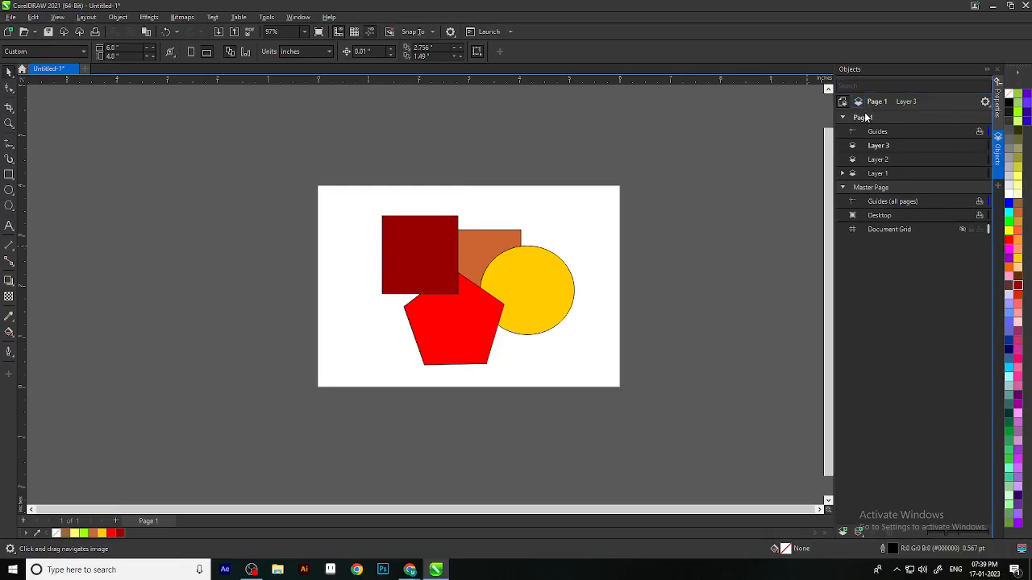
# Create a ten-page RGB document, 6 by 4 inches landscape at 300 dpi, and view all of its pages.
pyautogui.click(11, 17)
pyautogui.click(45, 38)
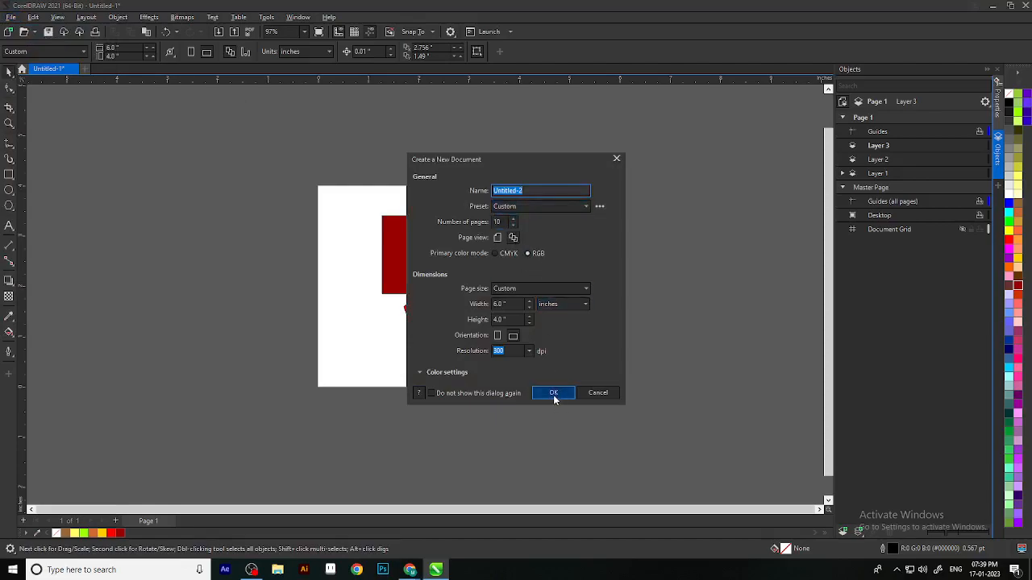
pyautogui.click(553, 395)
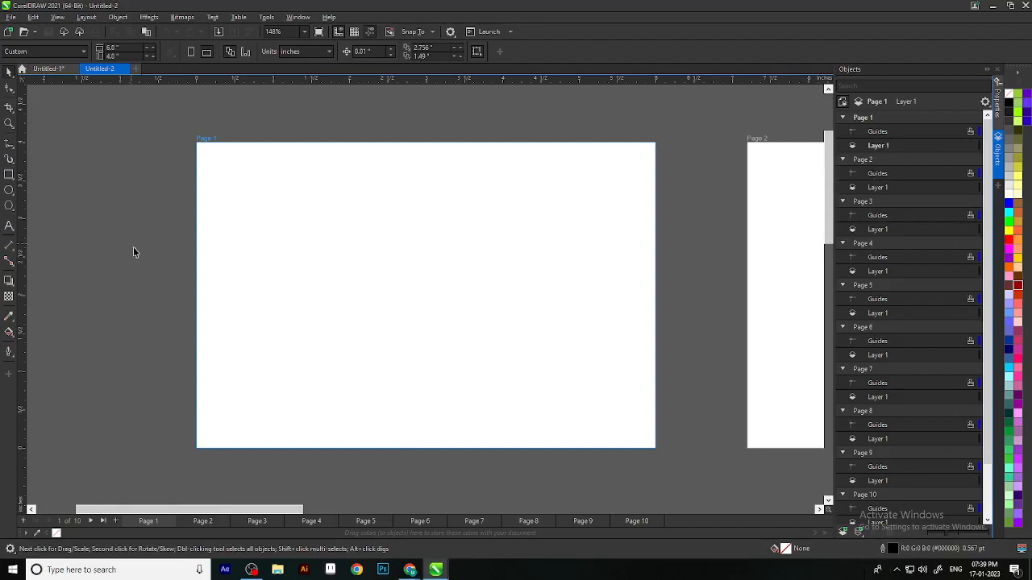
pyautogui.scroll(-1, 559, 283)
pyautogui.press('h')
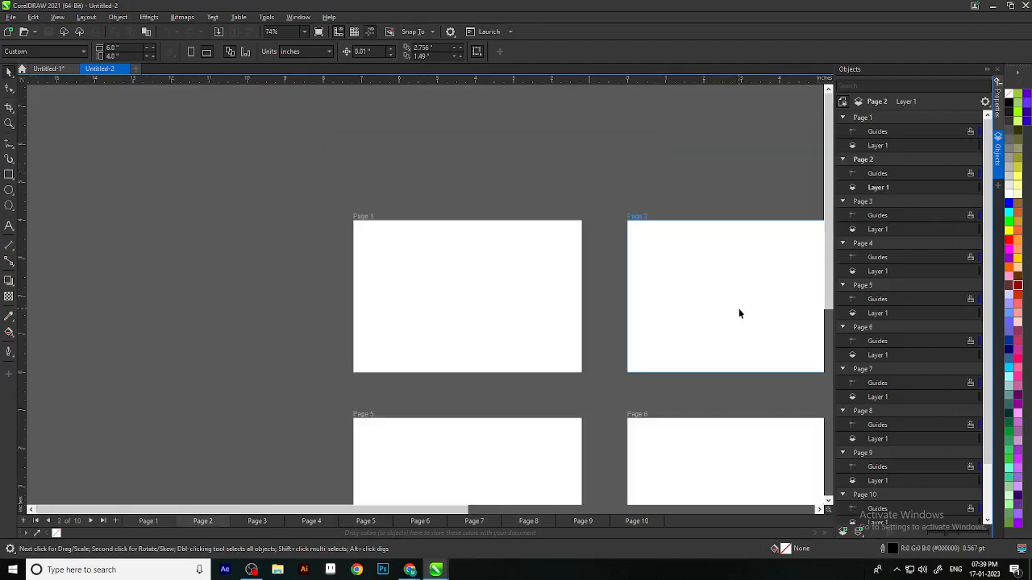
pyautogui.moveTo(736, 309); pyautogui.dragTo(328, 311)
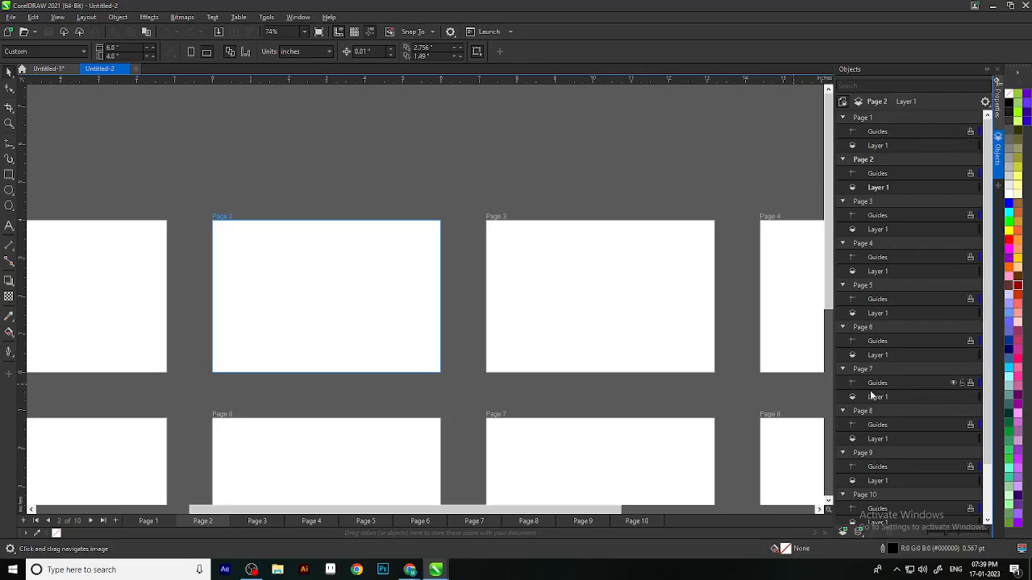
pyautogui.scroll(-2, 579, 371)
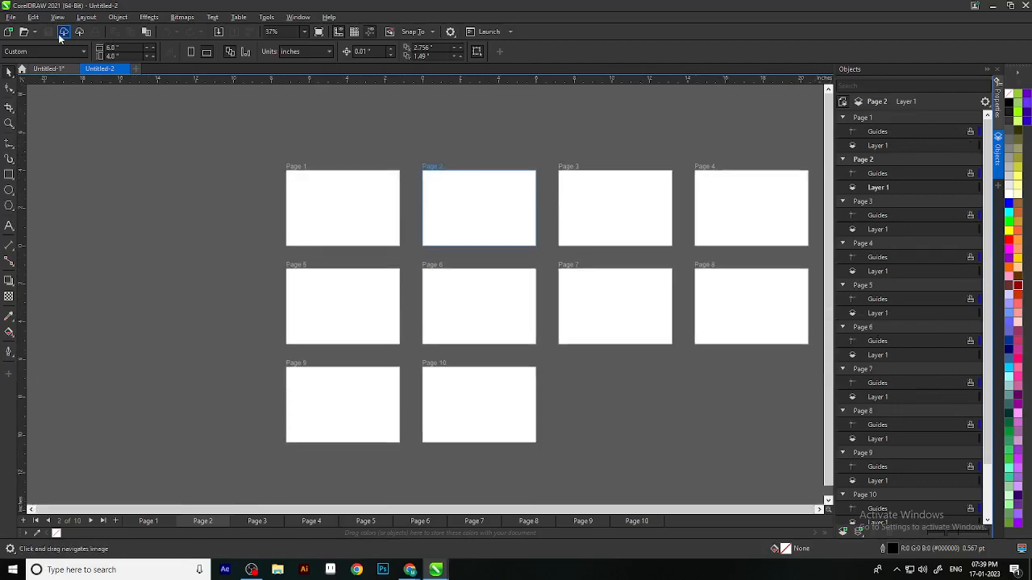
# Close the ten-page document and return to the drawing with the overlapping shapes.
pyautogui.click(50, 69)
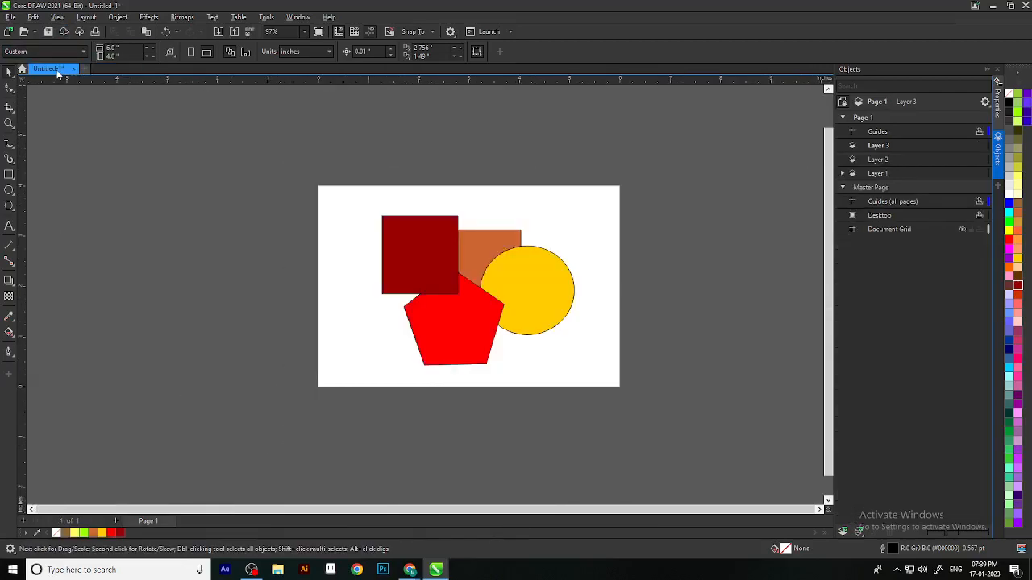
pyautogui.scroll(-2, 636, 253)
pyautogui.scroll(2, 567, 237)
pyautogui.moveTo(566, 237); pyautogui.dragTo(567, 280)
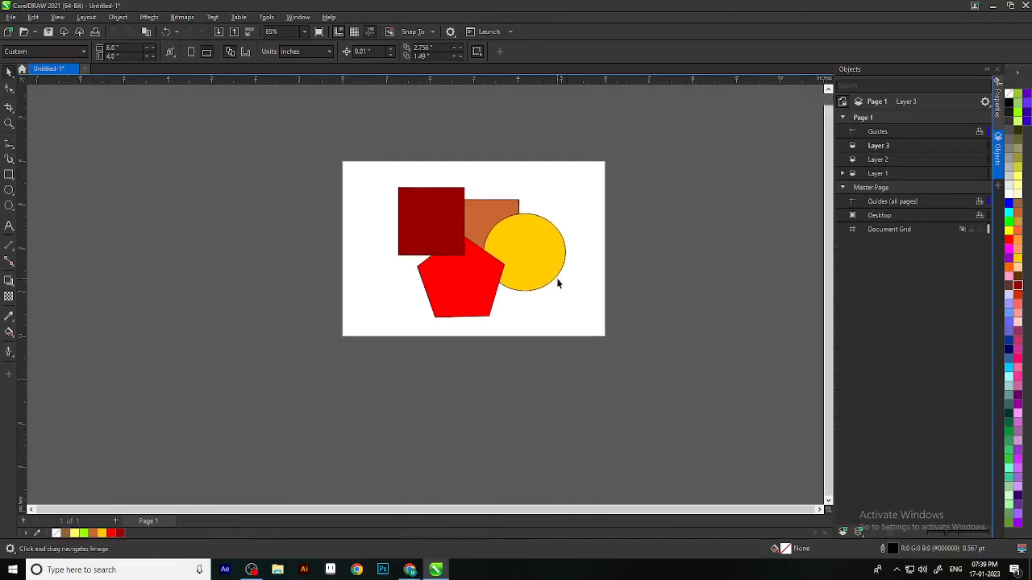
pyautogui.moveTo(553, 320); pyautogui.dragTo(534, 349)
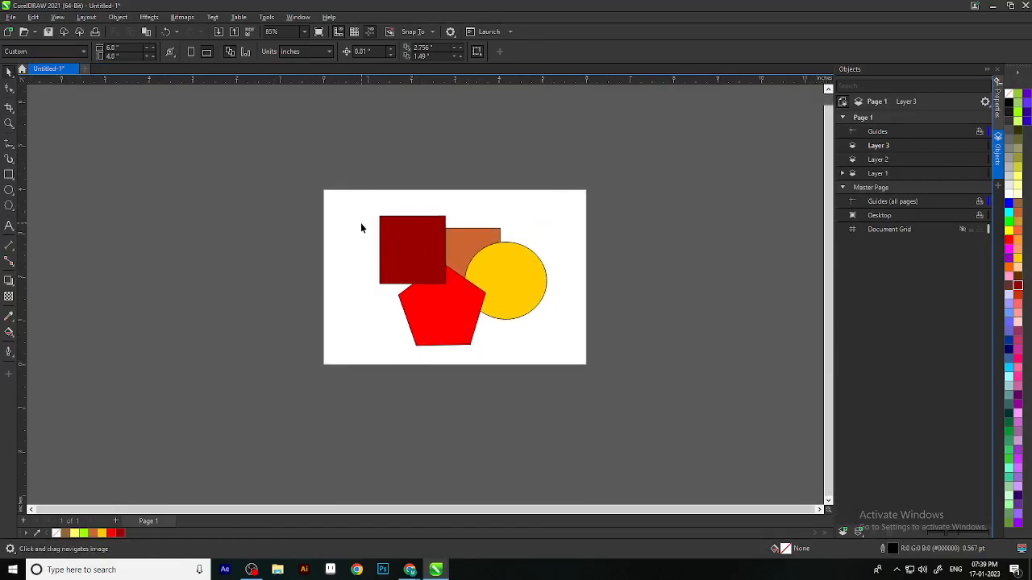
pyautogui.scroll(1, 431, 329)
pyautogui.scroll(-1, 466, 296)
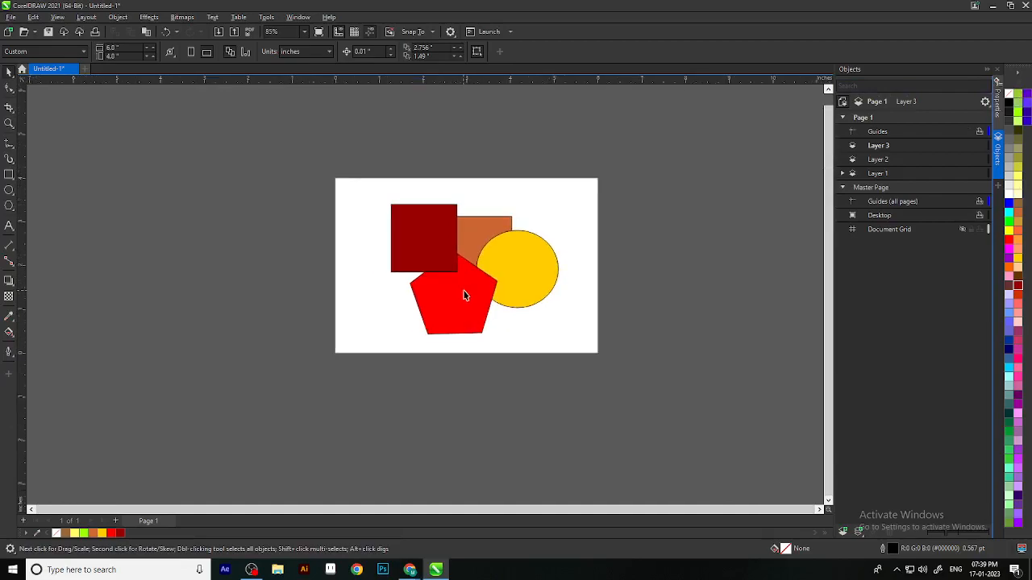
# Move the dark red rectangle horizontally off the page, onto the empty desktop area to its left.
pyautogui.click(400, 231)
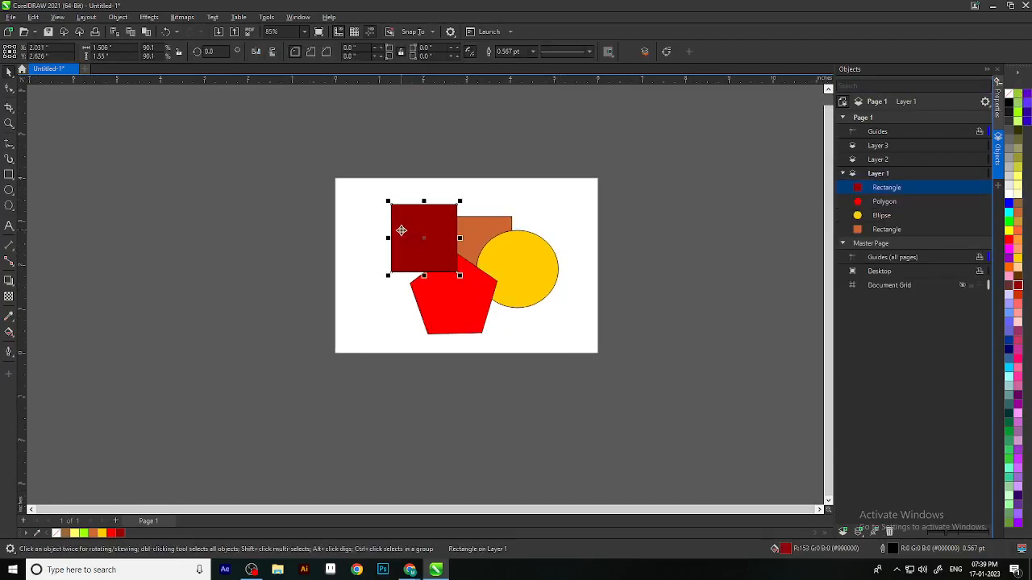
pyautogui.scroll(2, 401, 231)
pyautogui.moveTo(454, 293); pyautogui.dragTo(581, 322)
pyautogui.scroll(-1, 569, 276)
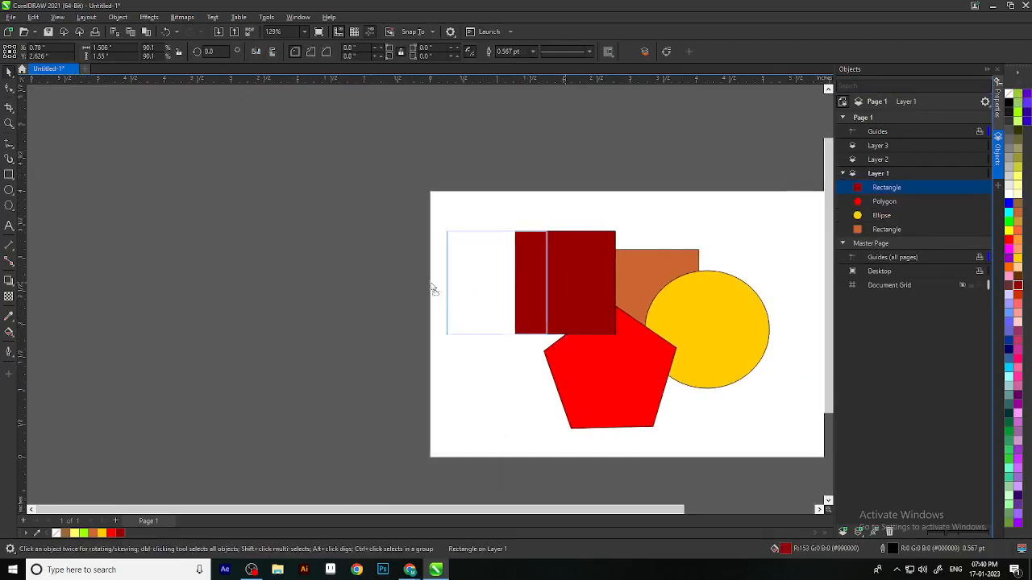
pyautogui.moveTo(357, 304); pyautogui.dragTo(509, 307)
pyautogui.click(508, 306)
pyautogui.scroll(1, 506, 322)
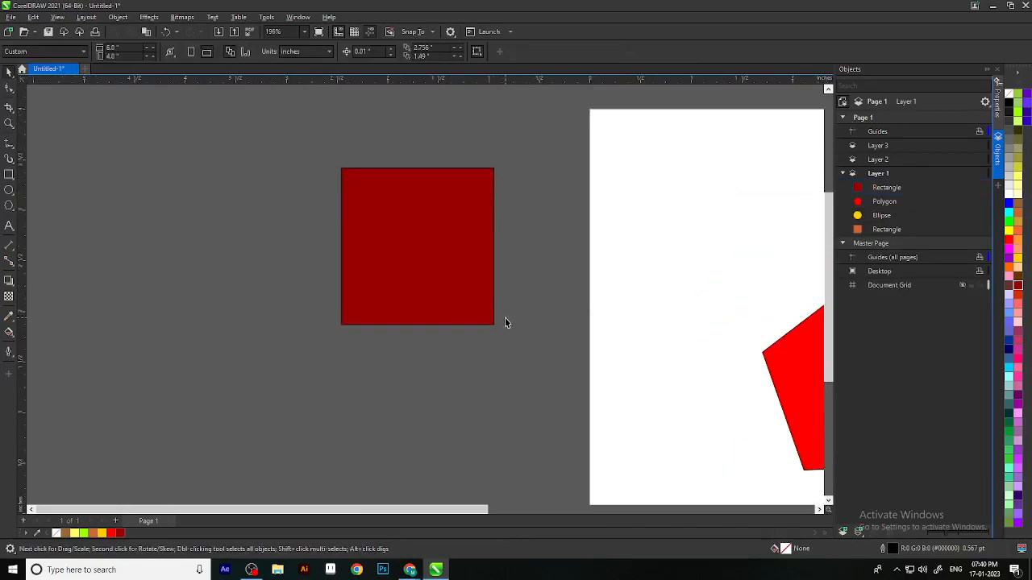
pyautogui.scroll(-3, 663, 287)
pyautogui.moveTo(702, 246); pyautogui.dragTo(490, 216)
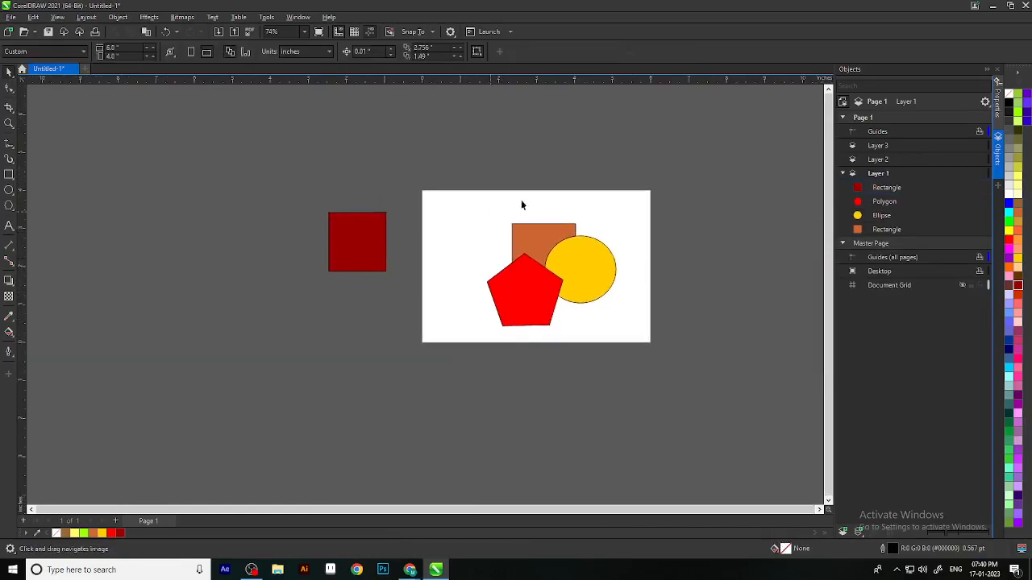
# Move the dark red rectangle farther from the page, to about X -2.14 and Y 2.88 inches, and deselect it.
pyautogui.moveTo(357, 242); pyautogui.dragTo(249, 230)
pyautogui.scroll(1, 501, 243)
pyautogui.moveTo(323, 271); pyautogui.dragTo(541, 323)
pyautogui.moveTo(576, 357); pyautogui.dragTo(486, 302)
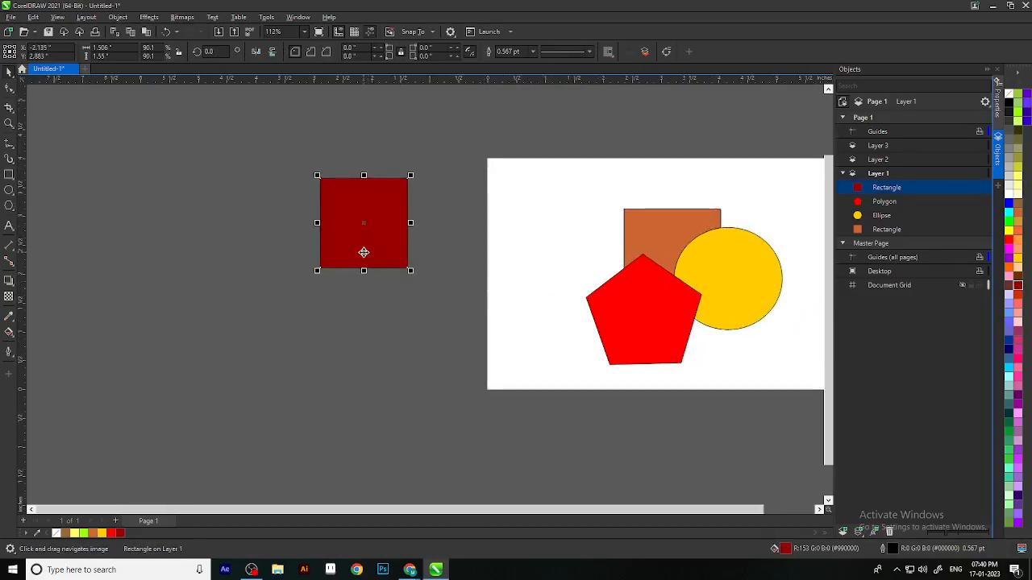
pyautogui.scroll(1, 363, 252)
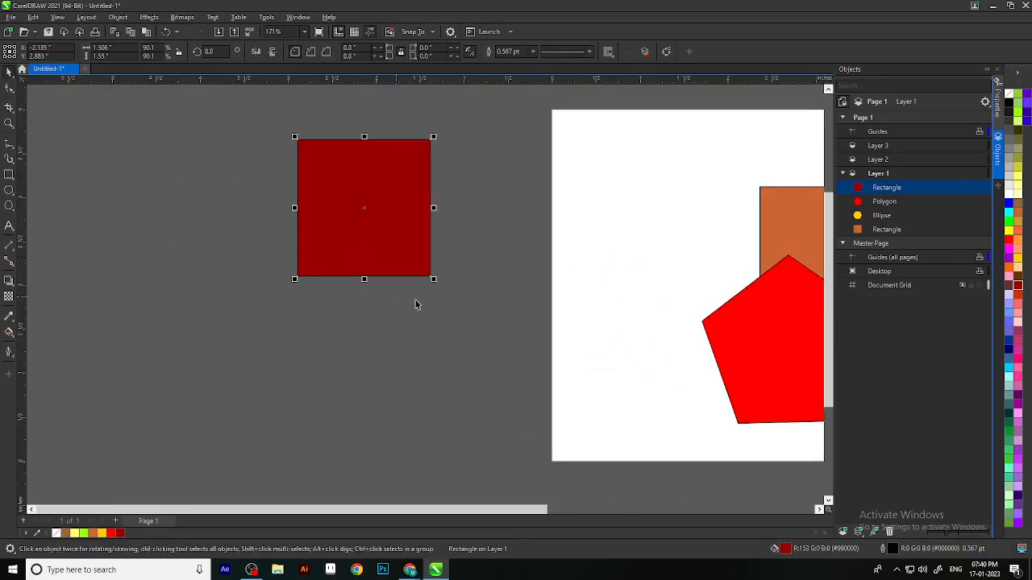
pyautogui.click(447, 274)
pyautogui.scroll(-1, 448, 275)
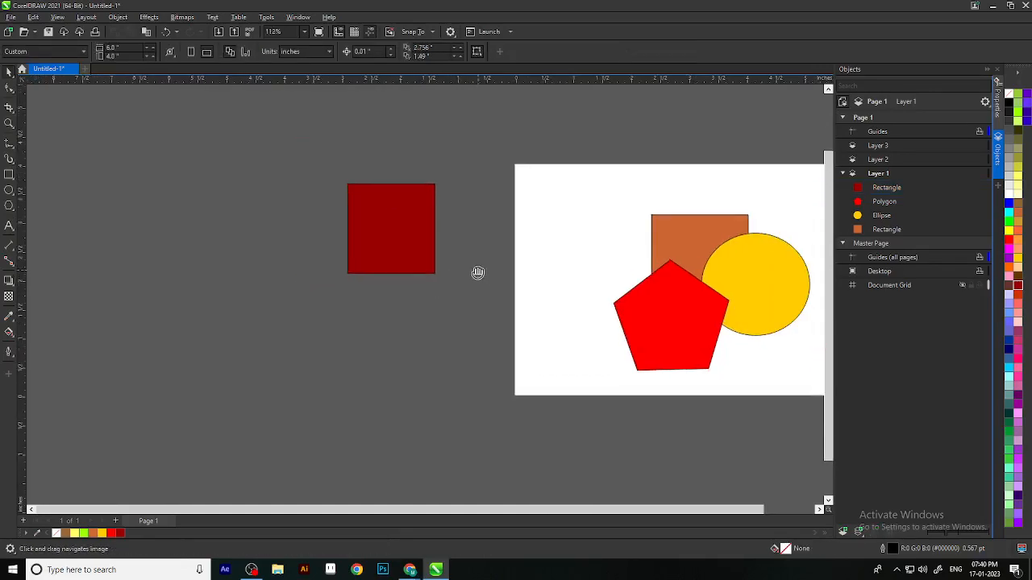
# Resize the dark red rectangle to about 1.84 inches wide and 1.49 inches high.
pyautogui.moveTo(442, 262); pyautogui.dragTo(414, 217)
pyautogui.click(363, 187)
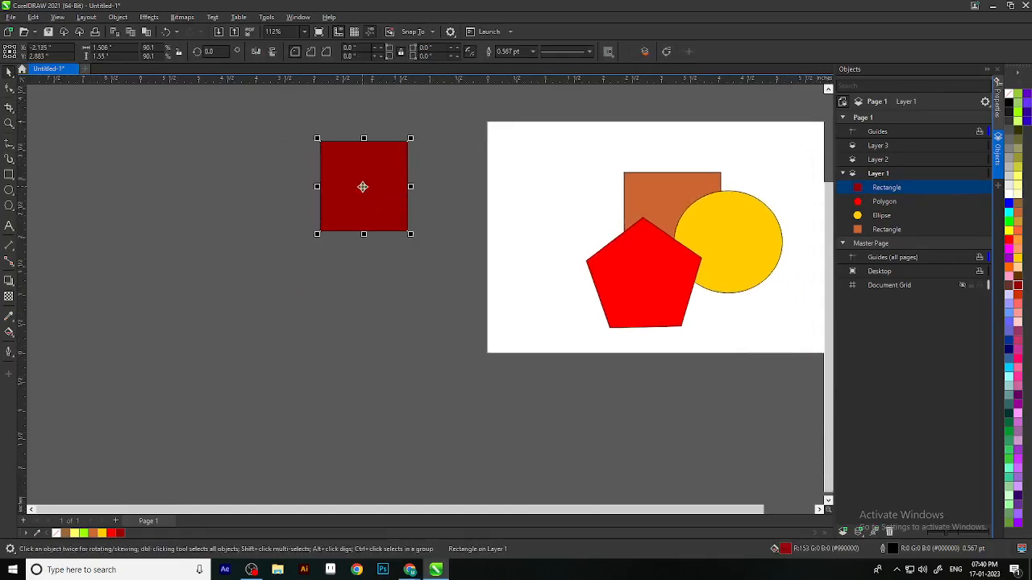
pyautogui.moveTo(412, 238)
pyautogui.mouseDown()
pyautogui.moveTo(591, 427)
pyautogui.moveTo(477, 291)
pyautogui.moveTo(610, 460)
pyautogui.moveTo(445, 270)
pyautogui.moveTo(582, 413)
pyautogui.moveTo(408, 227)
pyautogui.mouseUp()
pyautogui.moveTo(409, 188); pyautogui.dragTo(427, 197)
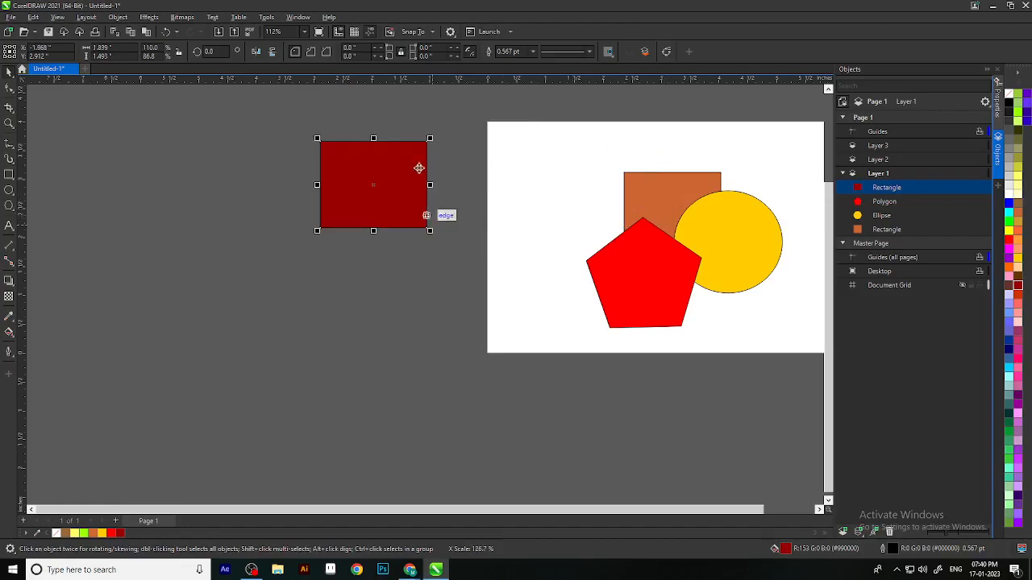
# Try stretching the dark red rectangle upward to about 3.29 inches high, and undo the stretch.
pyautogui.scroll(2, 411, 218)
pyautogui.moveTo(394, 242); pyautogui.dragTo(403, 138)
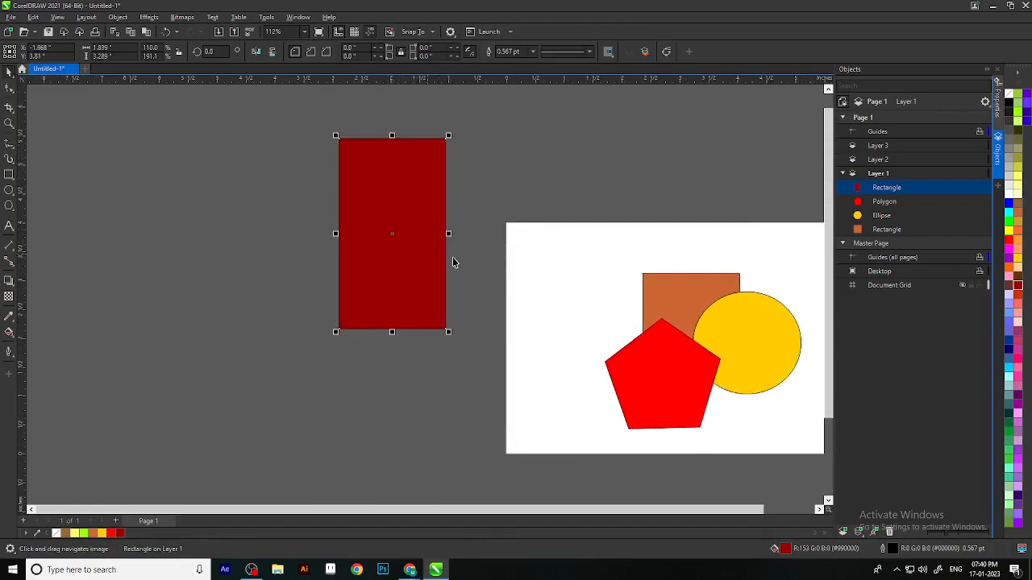
pyautogui.scroll(-2, 459, 257)
pyautogui.hotkey('ctrl', 'z')
pyautogui.moveTo(471, 330); pyautogui.dragTo(438, 240)
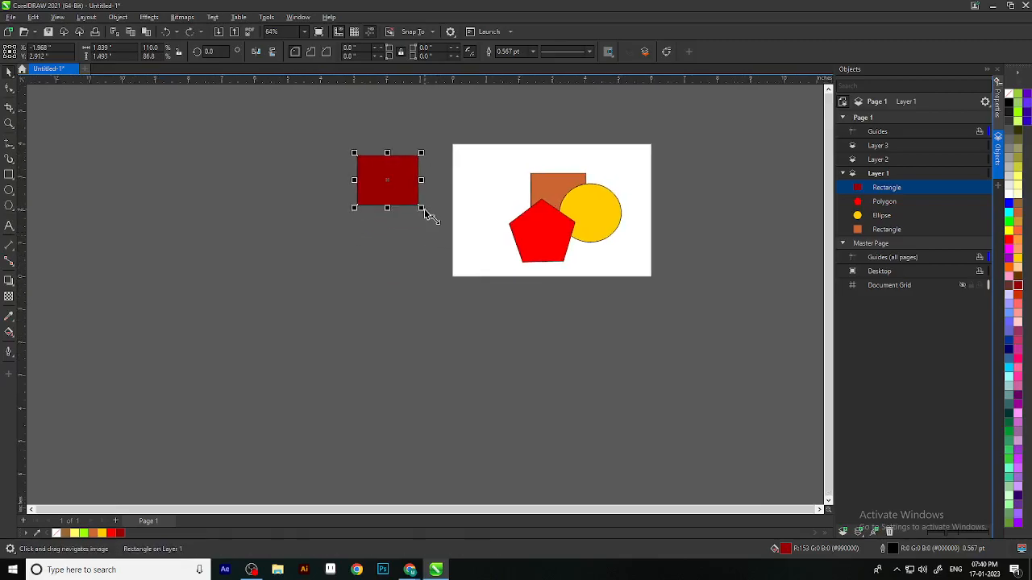
# Resize the dark red rectangle to about 2.01 by 1.63 inches, centred at about X -4.04 and Y 2.16 inches.
pyautogui.moveTo(425, 211); pyautogui.dragTo(267, 229)
pyautogui.scroll(2, 407, 206)
pyautogui.moveTo(271, 292); pyautogui.dragTo(364, 301)
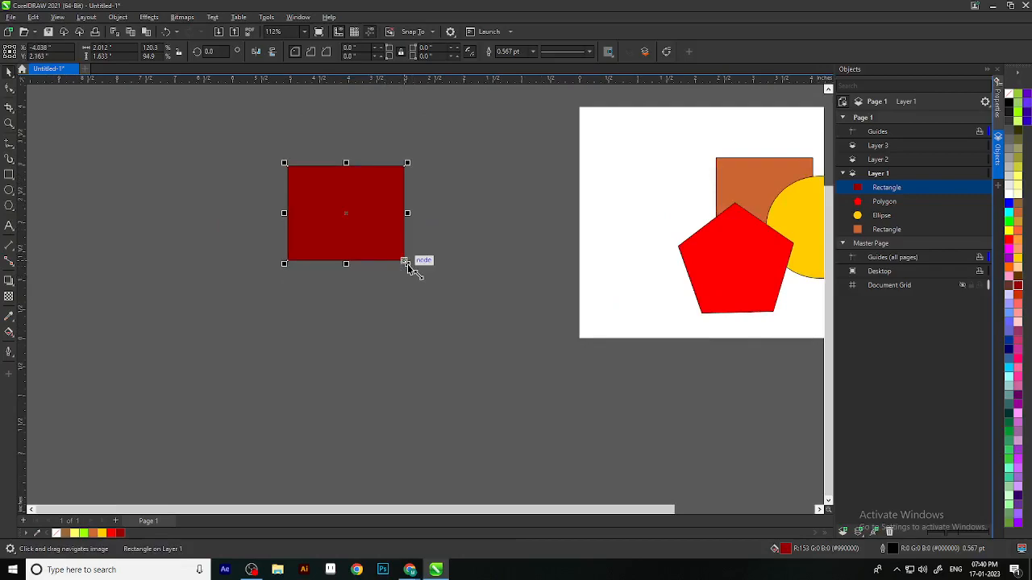
# Try scaling the dark red rectangle from its centre to about 4.53 by 4.04 inches, and undo the scaling.
pyautogui.moveTo(407, 265); pyautogui.dragTo(480, 333)
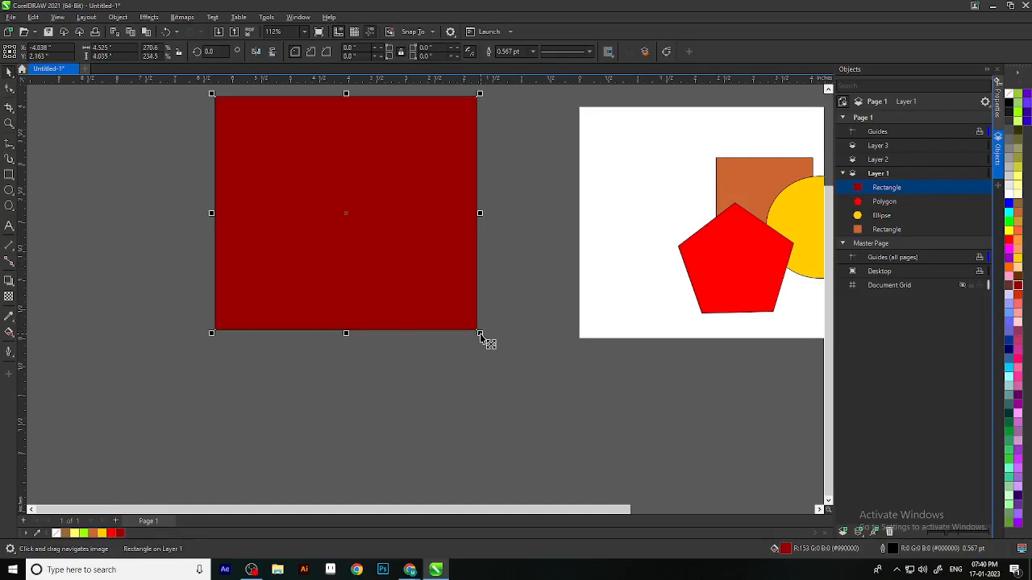
pyautogui.scroll(-2, 479, 333)
pyautogui.hotkey('ctrl', 'z')
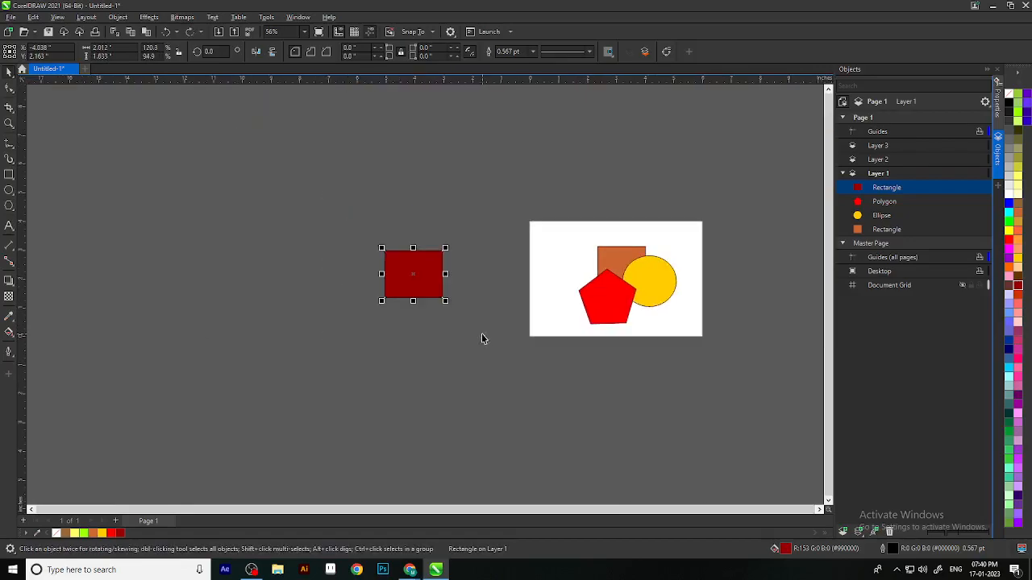
pyautogui.scroll(1, 429, 318)
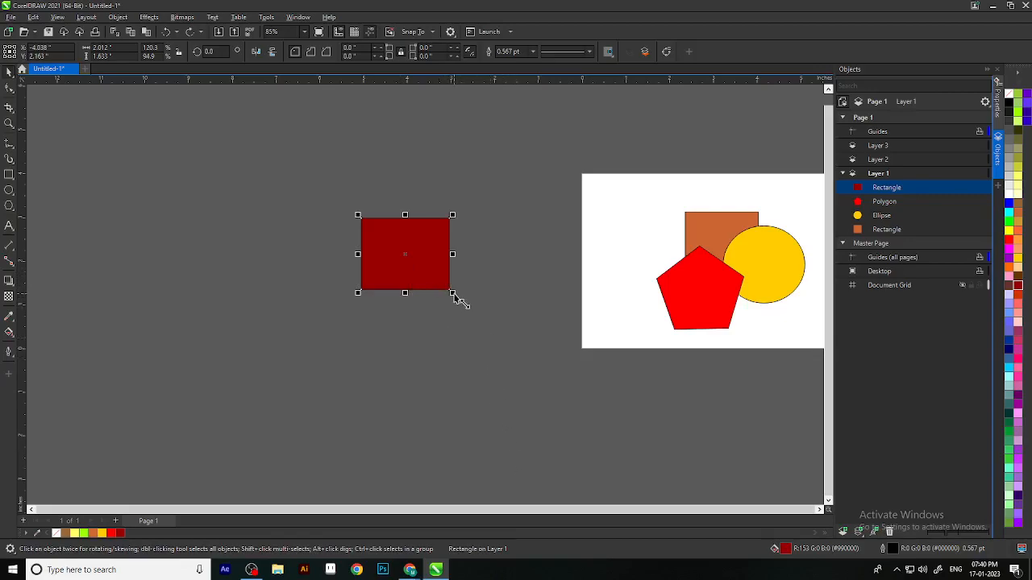
pyautogui.moveTo(454, 295); pyautogui.dragTo(453, 395)
pyautogui.click(486, 290)
pyautogui.click(417, 274)
pyautogui.click(441, 337)
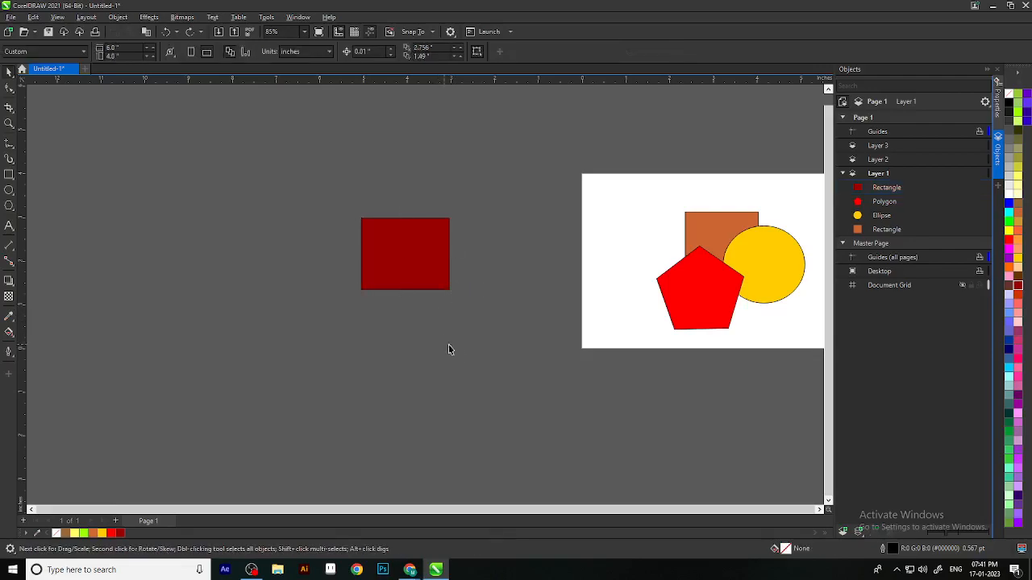
# Add a text note above the orange rectangle on the page reading "shift plus drag =".
pyautogui.moveTo(440, 337); pyautogui.dragTo(419, 278)
pyautogui.click(14, 231)
pyautogui.click(31, 226)
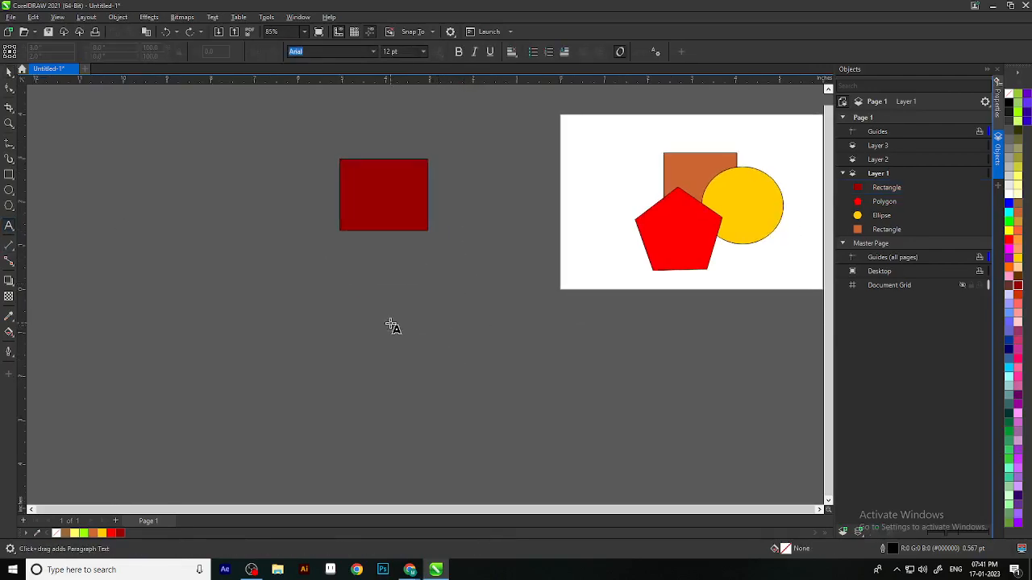
pyautogui.moveTo(711, 281); pyautogui.dragTo(332, 364)
pyautogui.scroll(5, 331, 270)
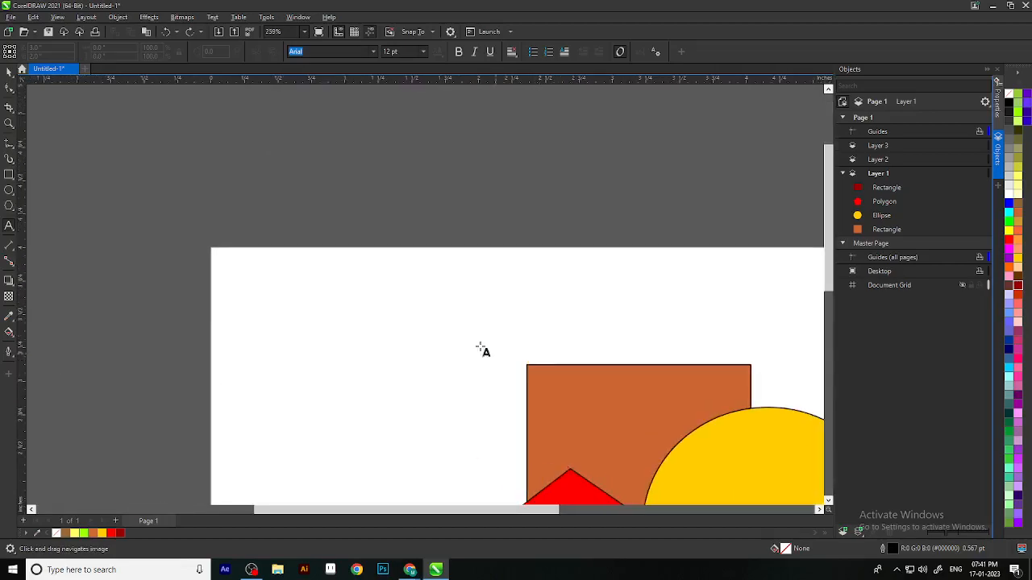
pyautogui.click(463, 329)
pyautogui.write('shift')
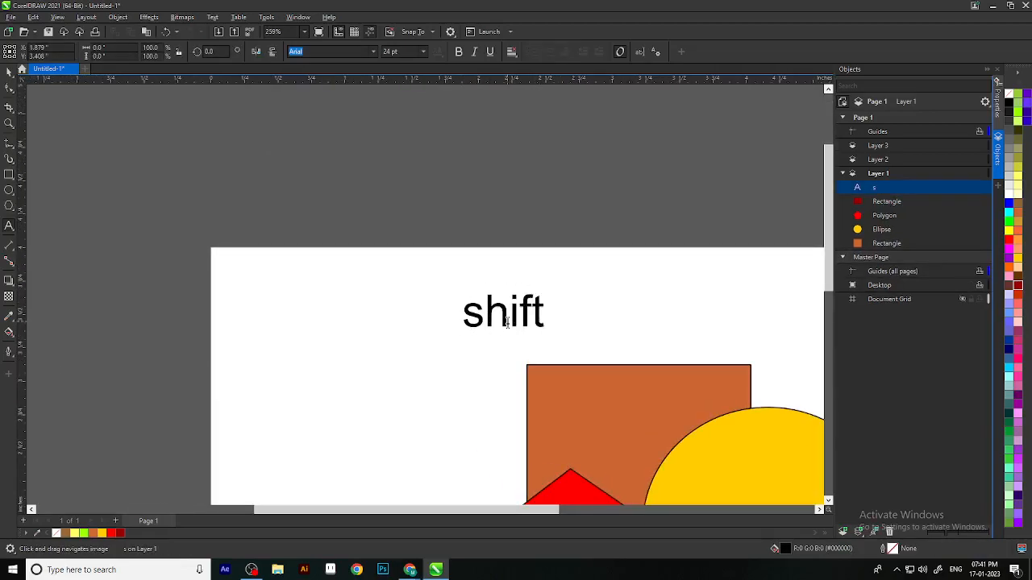
pyautogui.write(' pl')
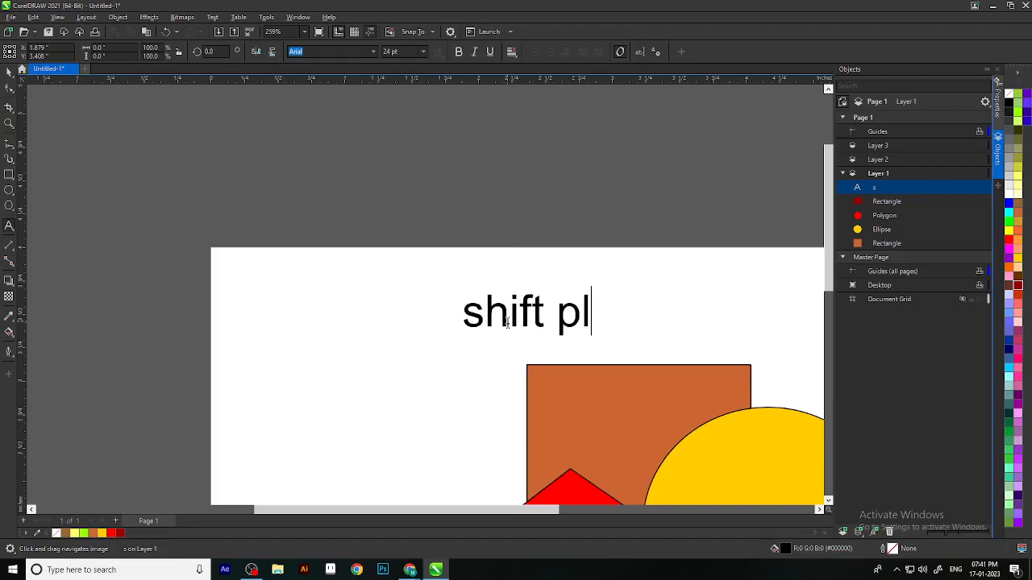
pyautogui.write('us drag ')
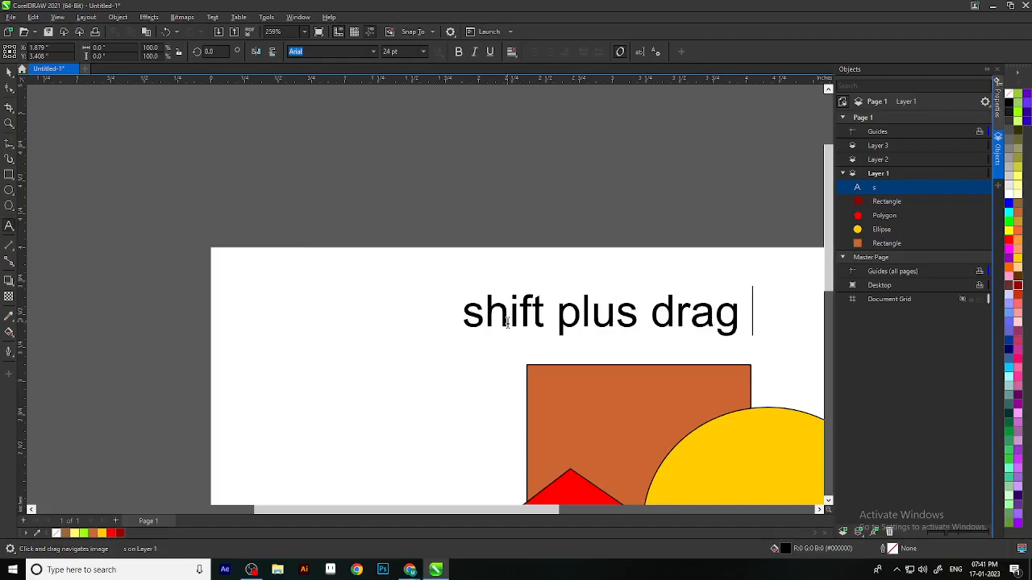
pyautogui.write('+')
pyautogui.press('BackSpace')
pyautogui.write('=')
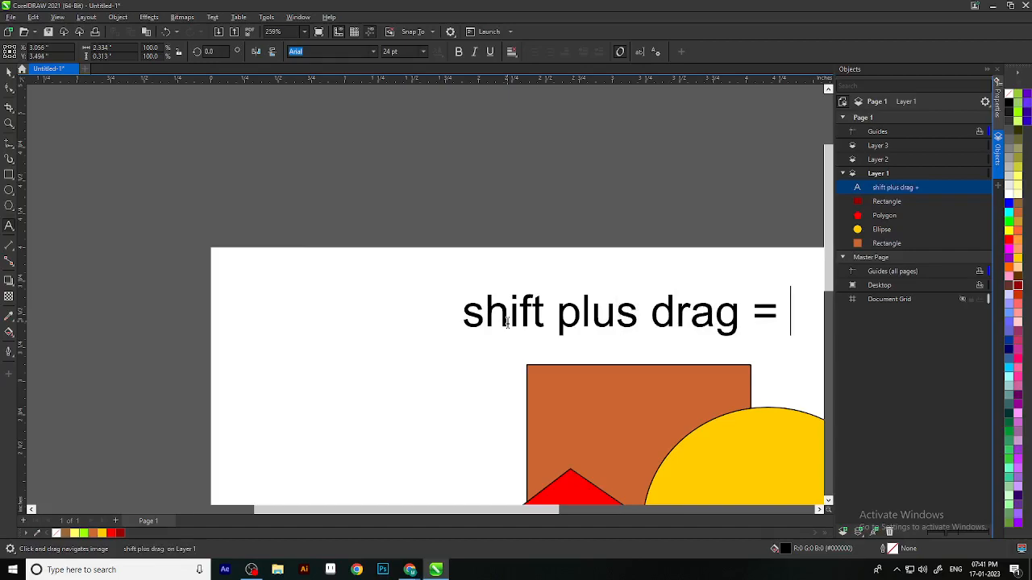
# Complete the text note with "uniform grade" after the equals sign, and finish text editing.
pyautogui.write(' uni')
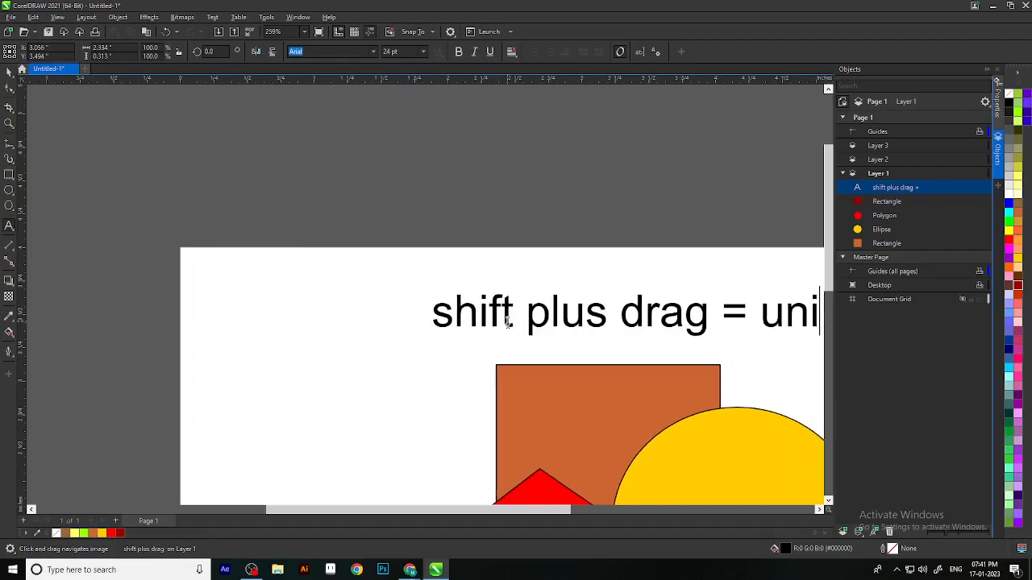
pyautogui.write('form gr5ade')
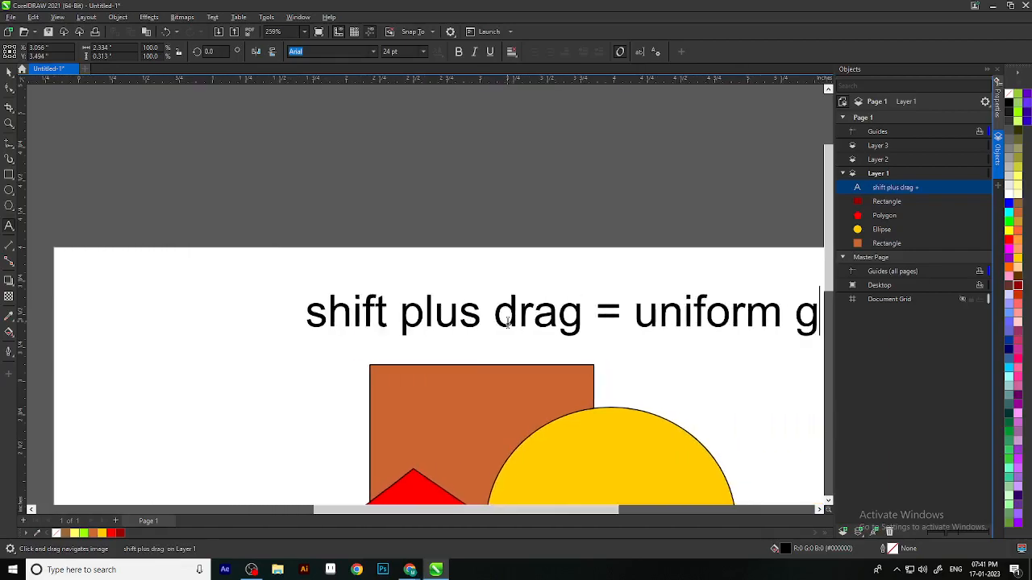
pyautogui.press('BackSpace')
pyautogui.press('BackSpace')
pyautogui.press('BackSpace')
pyautogui.press('BackSpace')
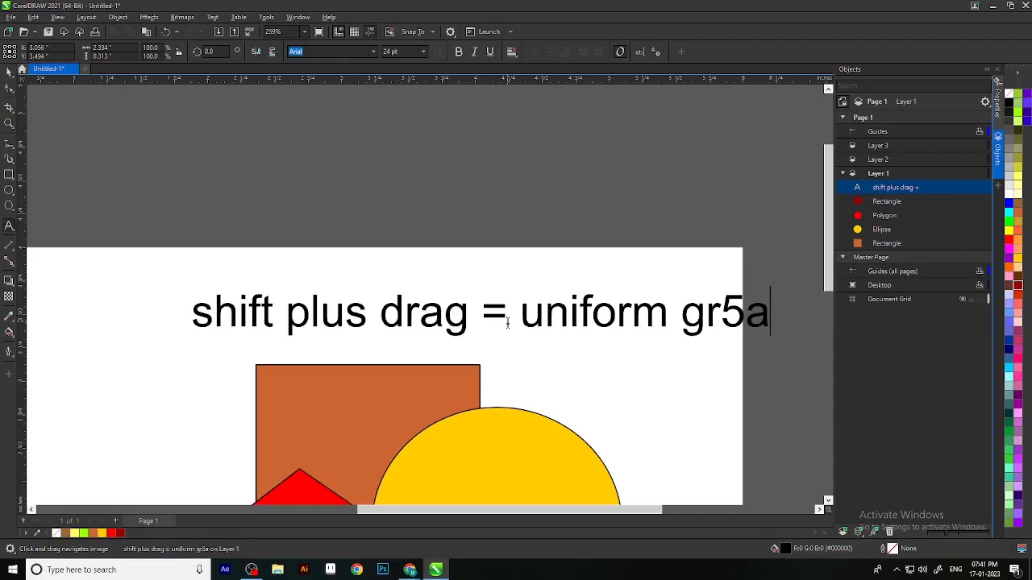
pyautogui.write('ade')
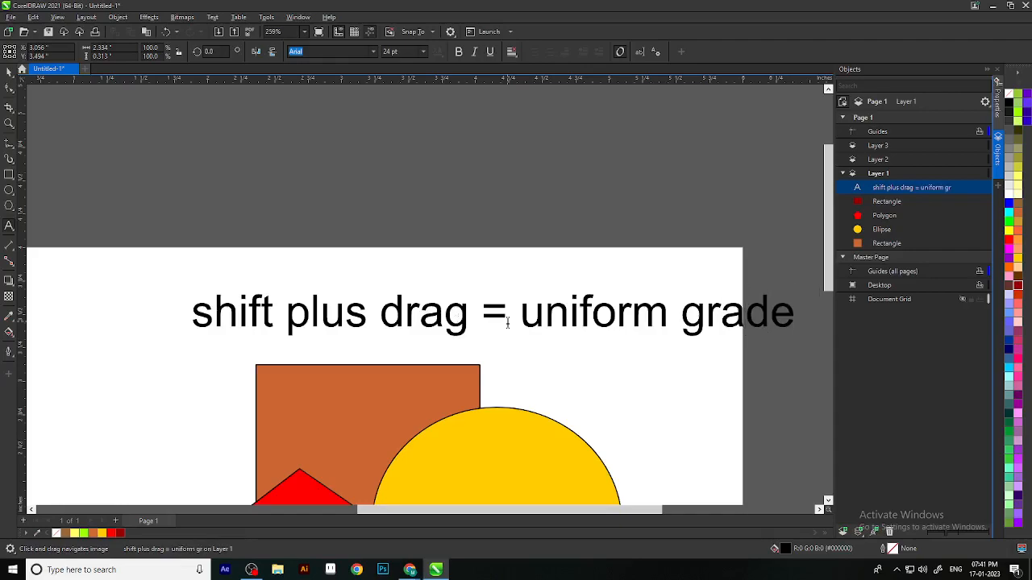
pyautogui.rightClick(508, 323)
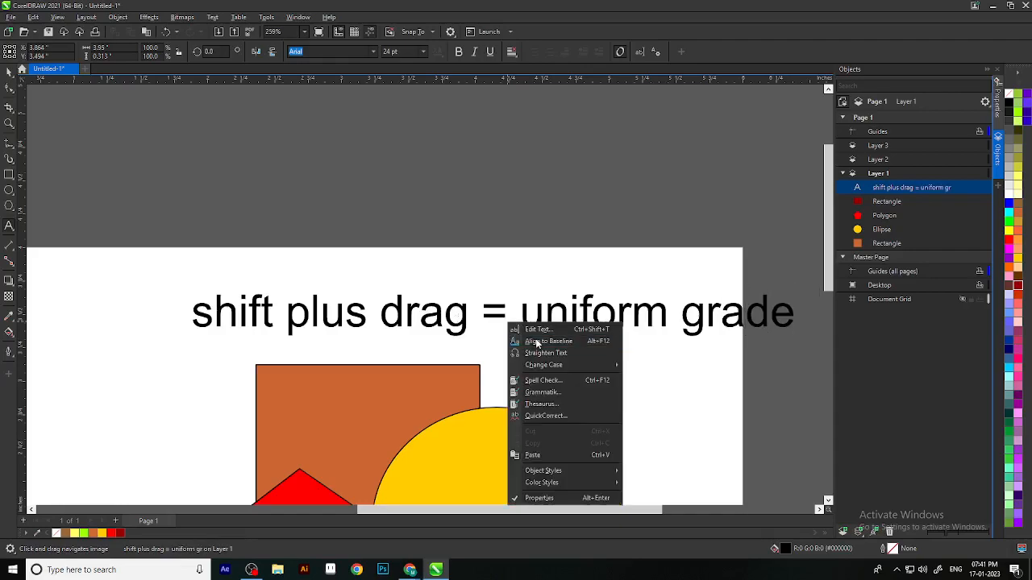
pyautogui.click(349, 213)
# Move the orange rectangle, yellow circle and red pentagon together toward the page's lower-right corner.
pyautogui.scroll(-3, 468, 242)
pyautogui.moveTo(550, 355); pyautogui.dragTo(542, 258)
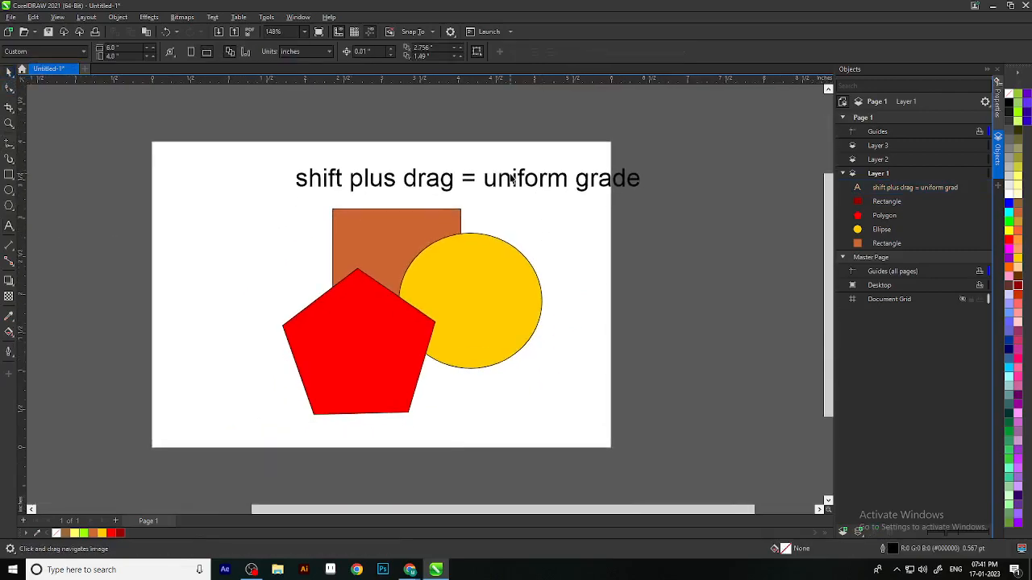
pyautogui.moveTo(605, 466); pyautogui.dragTo(273, 195)
pyautogui.moveTo(465, 316); pyautogui.dragTo(597, 418)
pyautogui.scroll(-3, 531, 301)
# Move the text note above the dark red rectangle, centred at about X -3.68 and Y 3.92 inches.
pyautogui.click(543, 265)
pyautogui.moveTo(551, 256); pyautogui.dragTo(208, 238)
pyautogui.moveTo(250, 280); pyautogui.dragTo(395, 255)
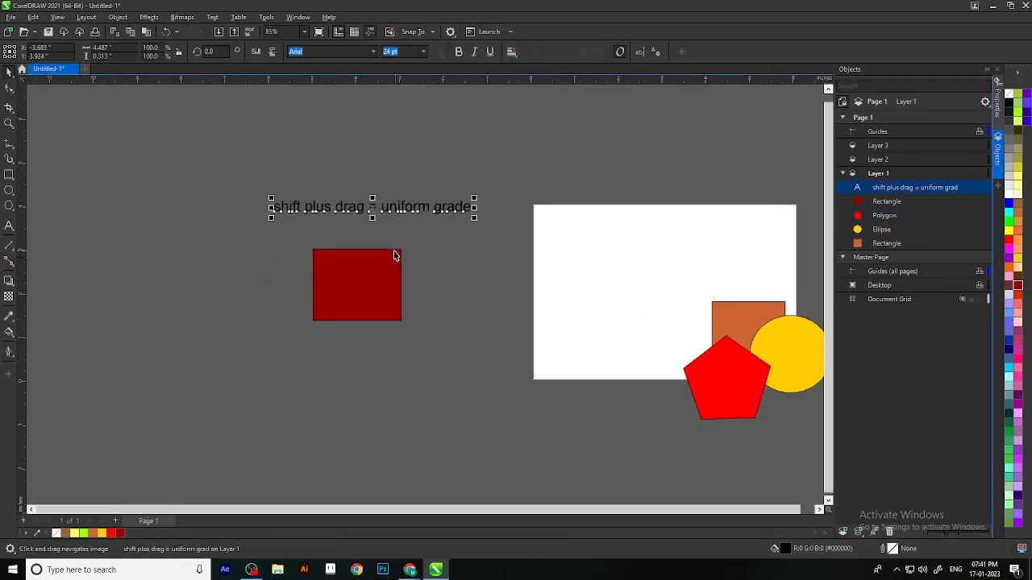
# Scale the dark red rectangle from its centre to about 4.29 by 3.48 inches, and move it to about X -3.50 and Y 1.70 inches.
pyautogui.click(395, 256)
pyautogui.scroll(2, 392, 287)
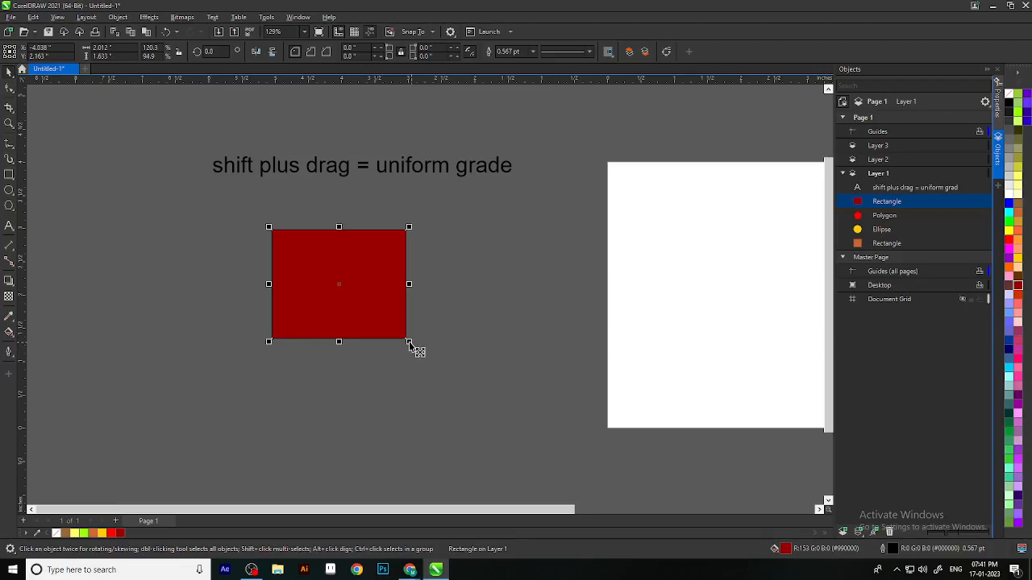
pyautogui.moveTo(409, 347); pyautogui.dragTo(485, 416)
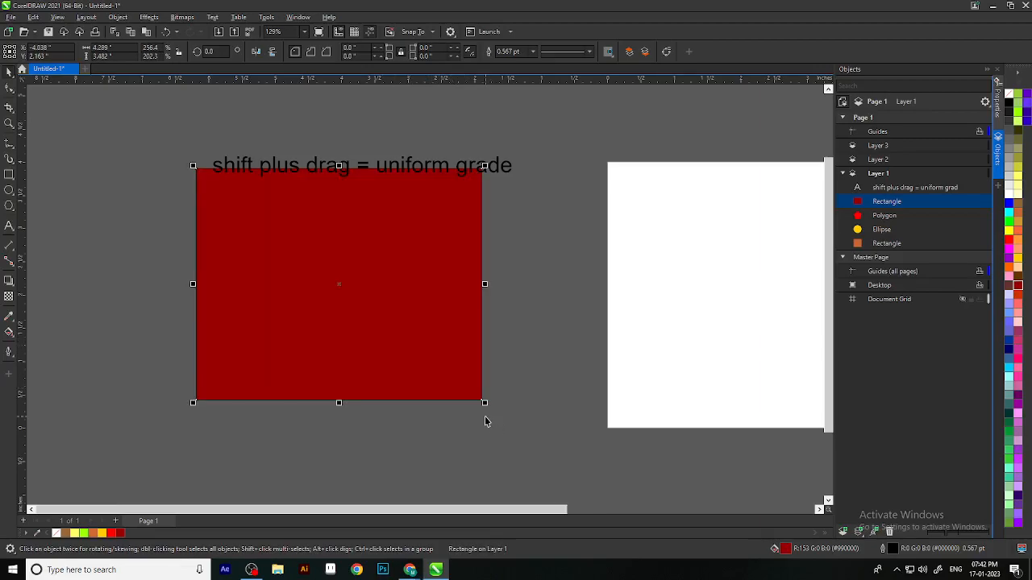
pyautogui.scroll(-2, 388, 292)
pyautogui.moveTo(387, 296); pyautogui.dragTo(404, 317)
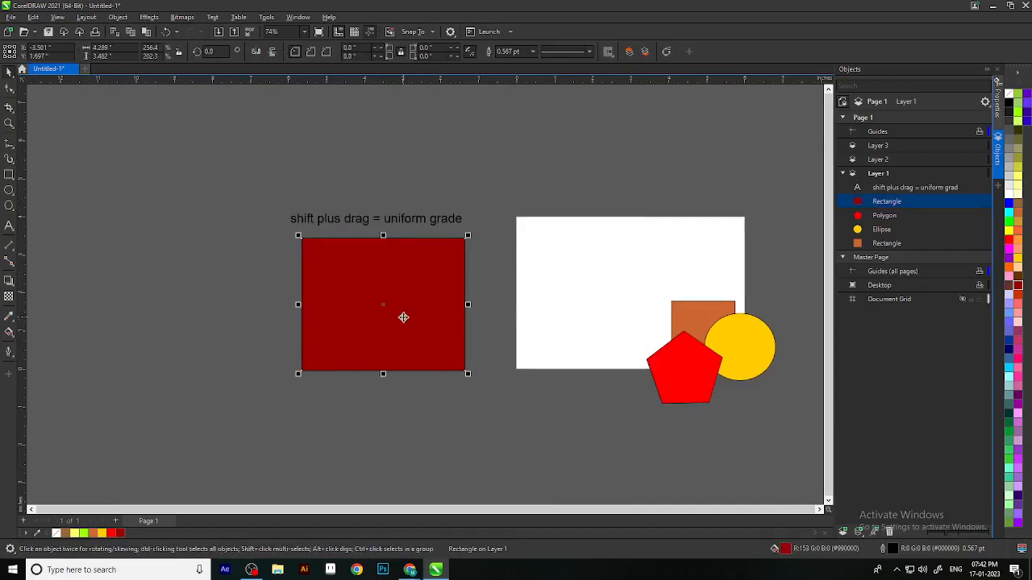
# Try deleting the dark red rectangle, and undo the deletion.
pyautogui.press('Delete')
pyautogui.moveTo(506, 296); pyautogui.dragTo(456, 277)
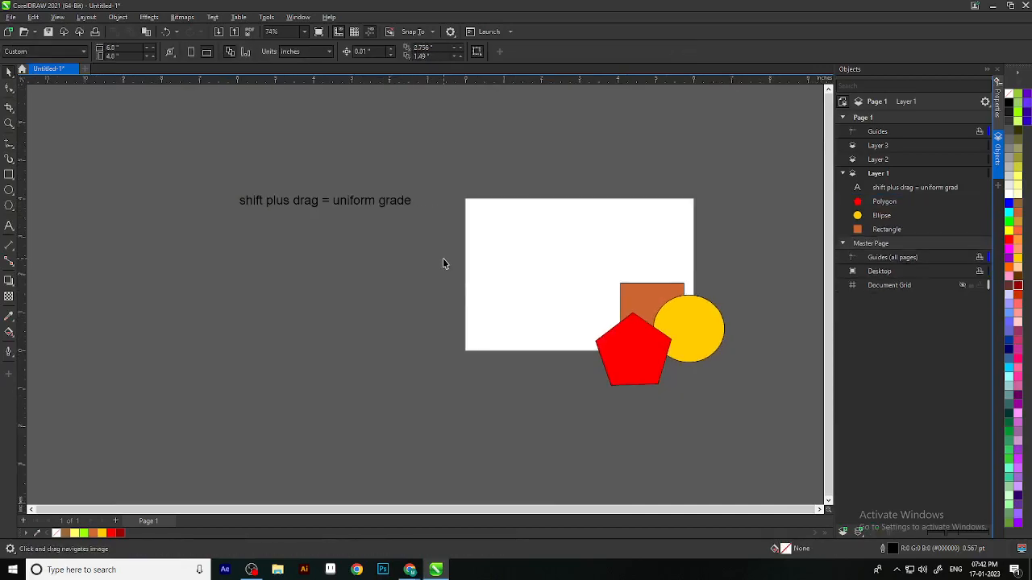
pyautogui.hotkey('ctrl', 'z')
pyautogui.scroll(-2, 369, 262)
pyautogui.click(437, 283)
pyautogui.scroll(2, 381, 260)
pyautogui.moveTo(359, 240); pyautogui.dragTo(387, 211)
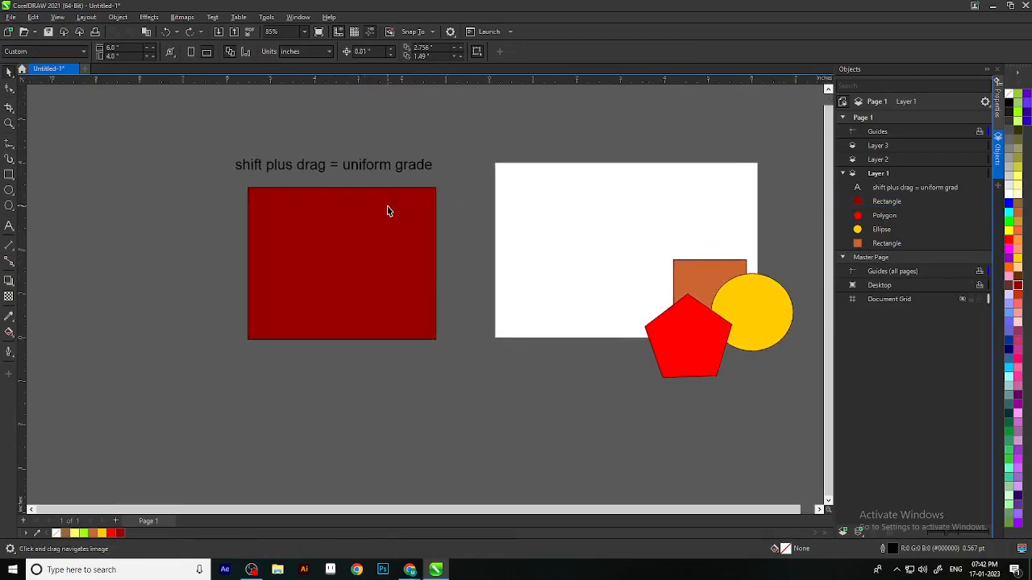
# Scale the dark red rectangle proportionally to about 5.18 by 4.21 inches.
pyautogui.click(353, 276)
pyautogui.scroll(1, 353, 277)
pyautogui.moveTo(443, 386); pyautogui.dragTo(484, 426)
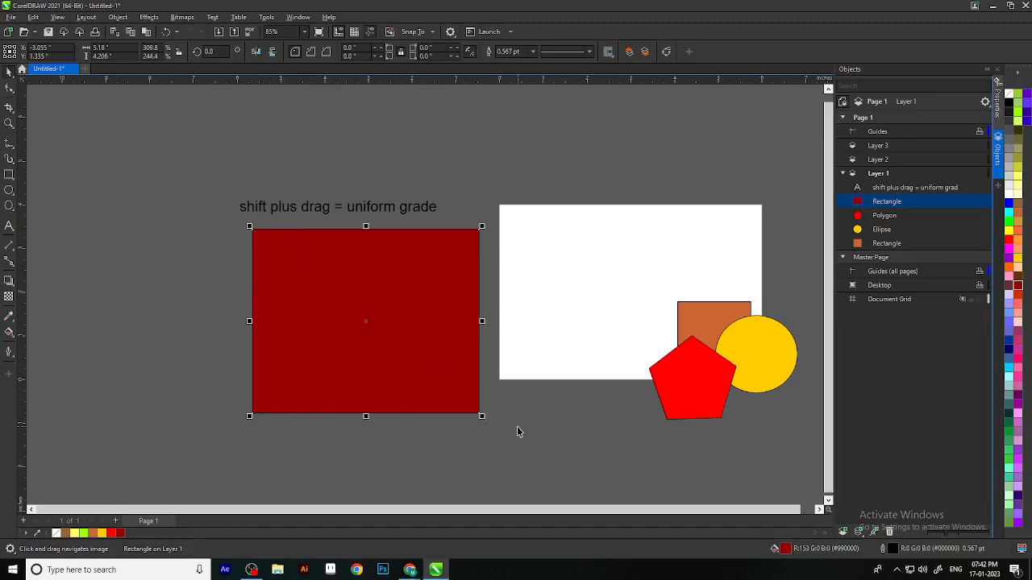
# Scale the dark red rectangle proportionally to about 4.80 by 3.89 inches, centred at about X -3.28 and Y 1.21 inches.
pyautogui.press('F3')
pyautogui.moveTo(469, 319); pyautogui.dragTo(508, 391)
pyautogui.moveTo(320, 350); pyautogui.dragTo(395, 282)
pyautogui.moveTo(449, 223); pyautogui.dragTo(357, 230)
pyautogui.scroll(3, 357, 230)
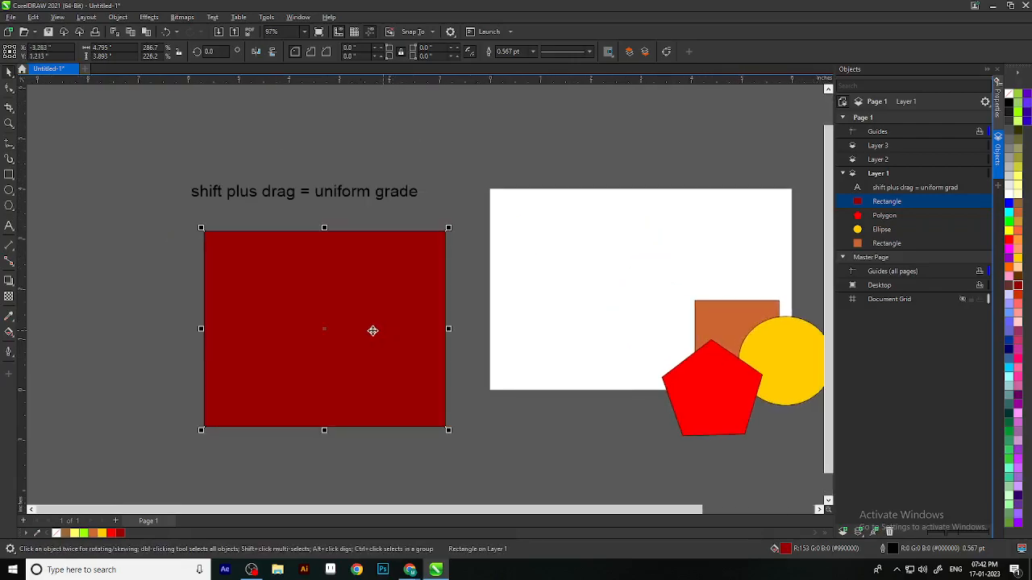
# Examine the dark red rectangle's centre point and the text note above it up close.
pyautogui.scroll(-2, 399, 357)
pyautogui.scroll(2, 430, 260)
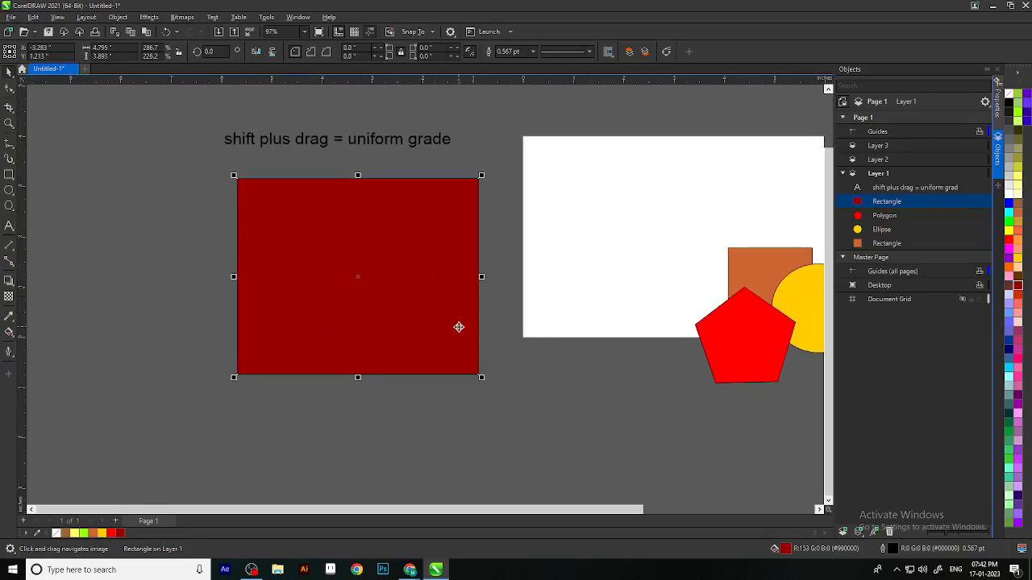
pyautogui.scroll(2, 459, 327)
pyautogui.scroll(8, 363, 274)
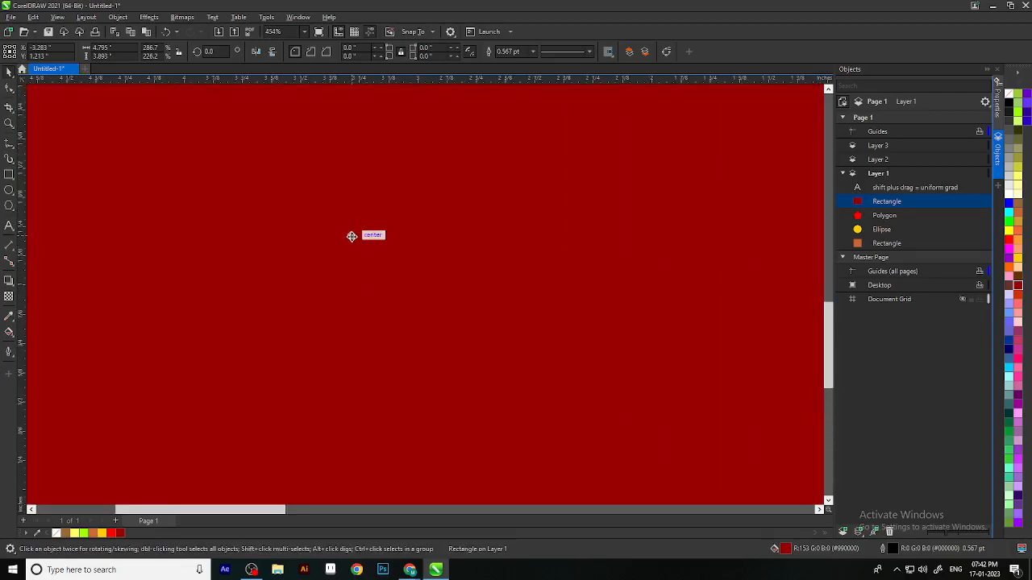
pyautogui.scroll(-10, 352, 237)
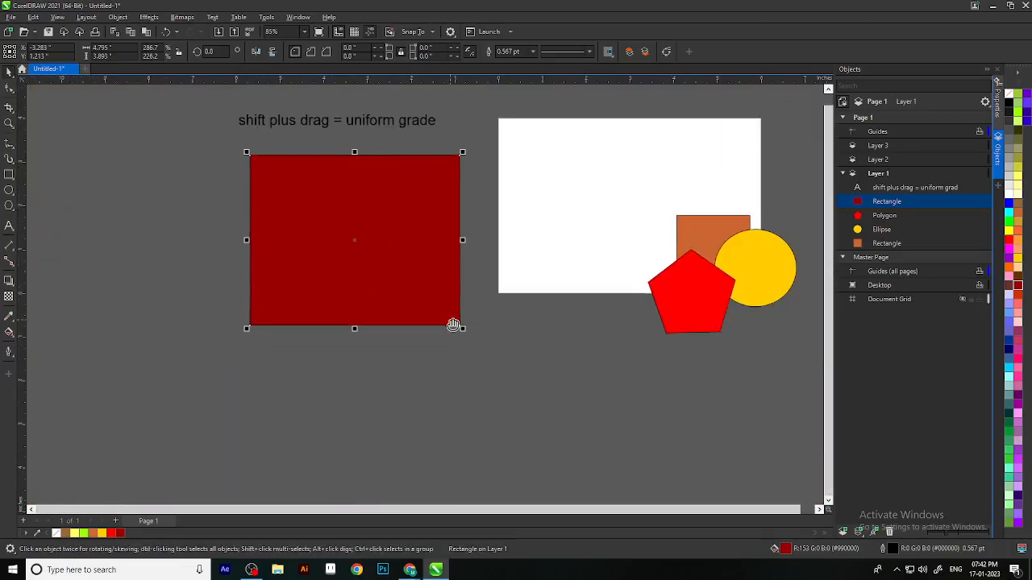
pyautogui.click(643, 368)
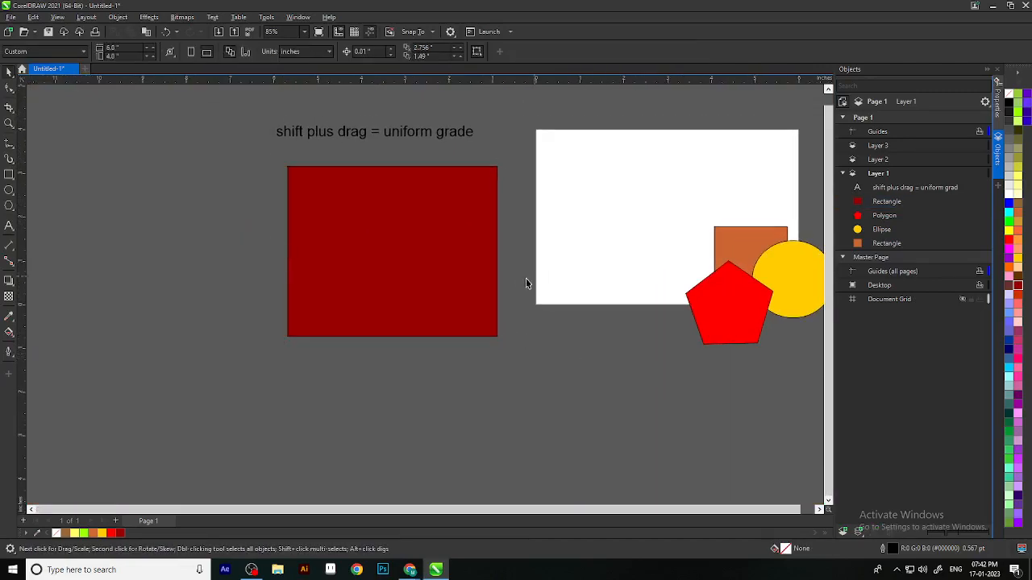
pyautogui.click(395, 139)
pyautogui.scroll(10, 383, 135)
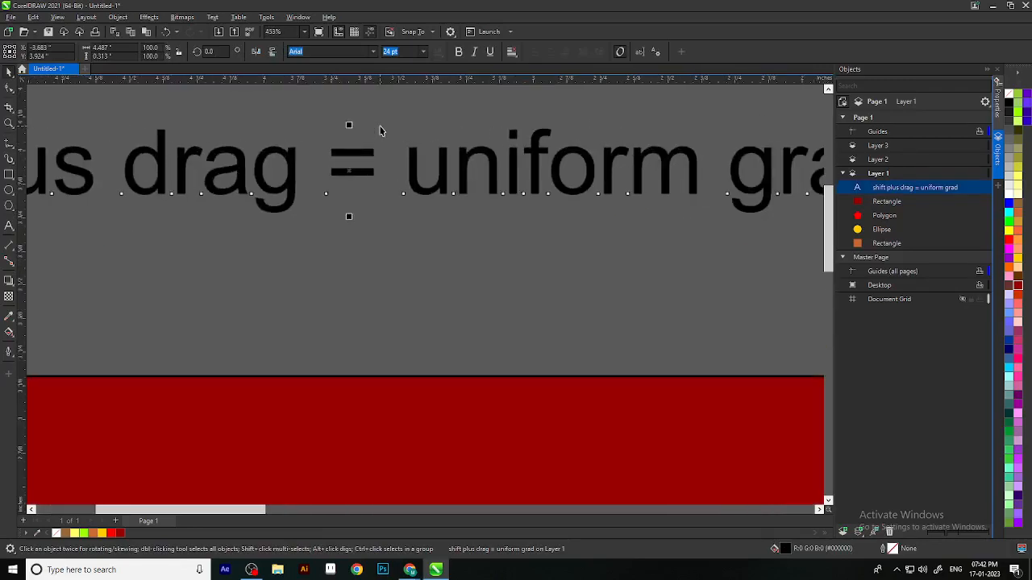
pyautogui.scroll(-5, 556, 208)
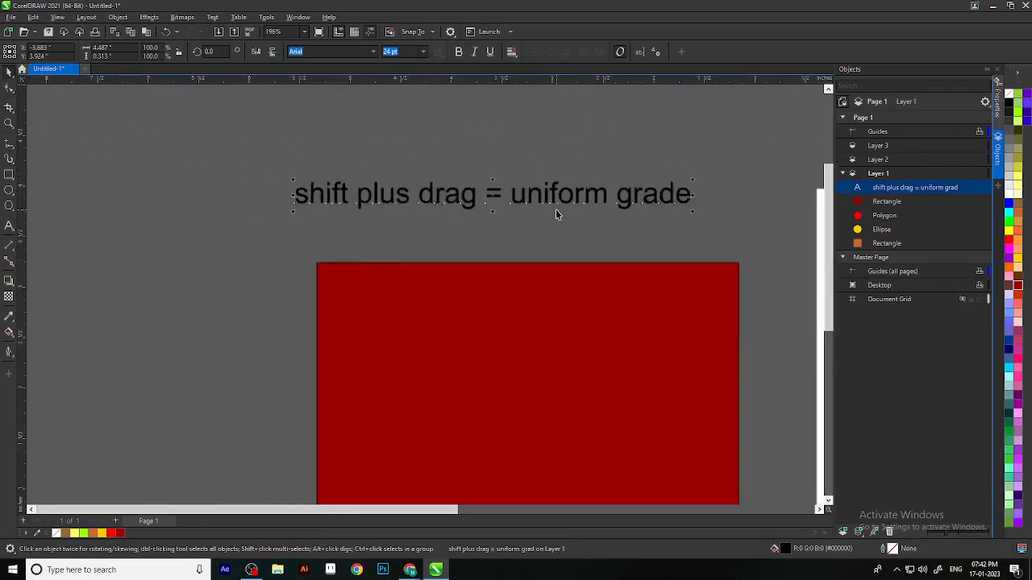
pyautogui.press('Escape')
pyautogui.moveTo(557, 368); pyautogui.dragTo(505, 294)
pyautogui.press('space')
# Rotate the dark red rectangle about its centre to an angle of about 336.7°.
pyautogui.click(410, 264)
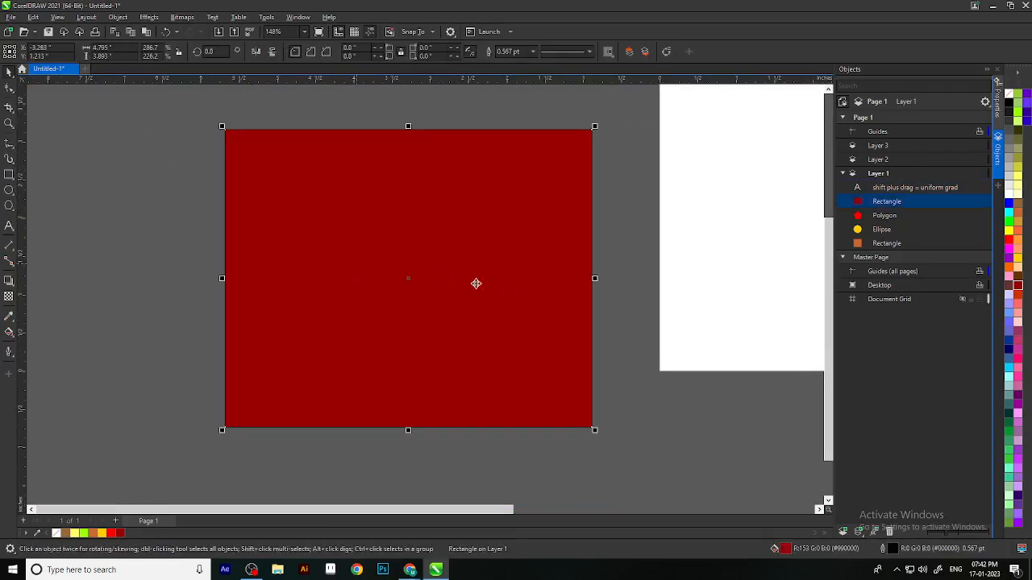
pyautogui.scroll(-2, 387, 392)
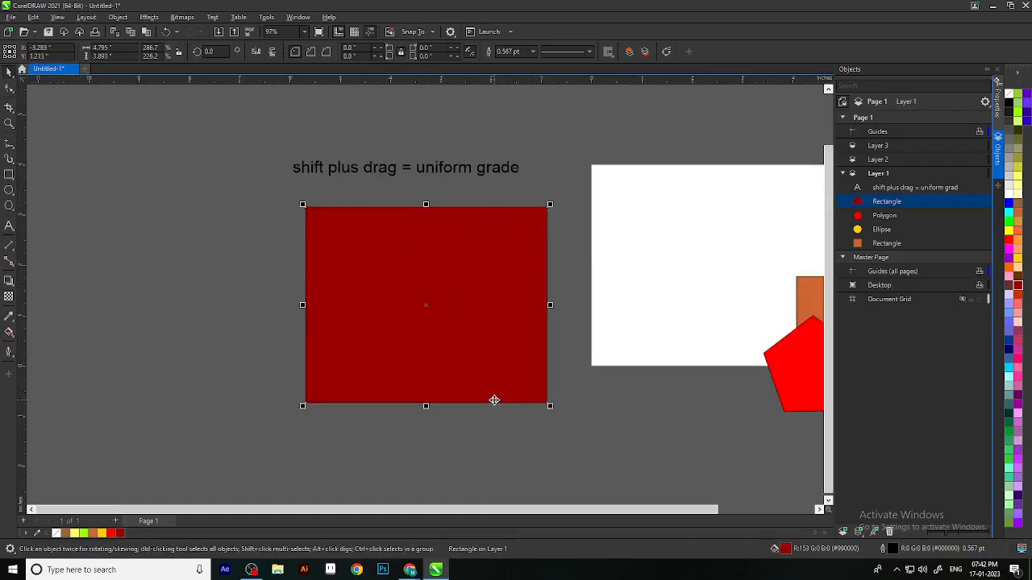
pyautogui.scroll(-1, 525, 374)
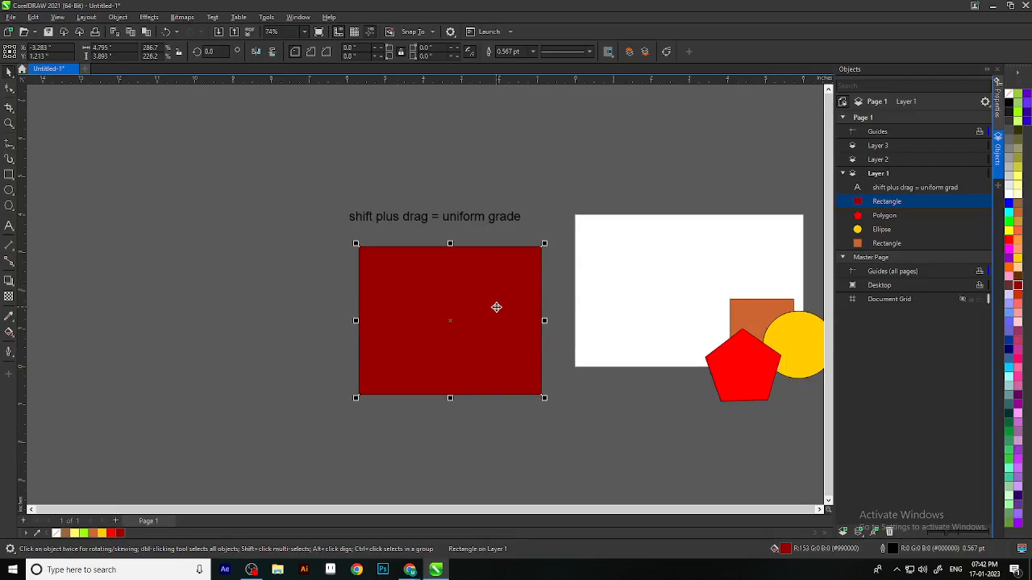
pyautogui.scroll(2, 510, 327)
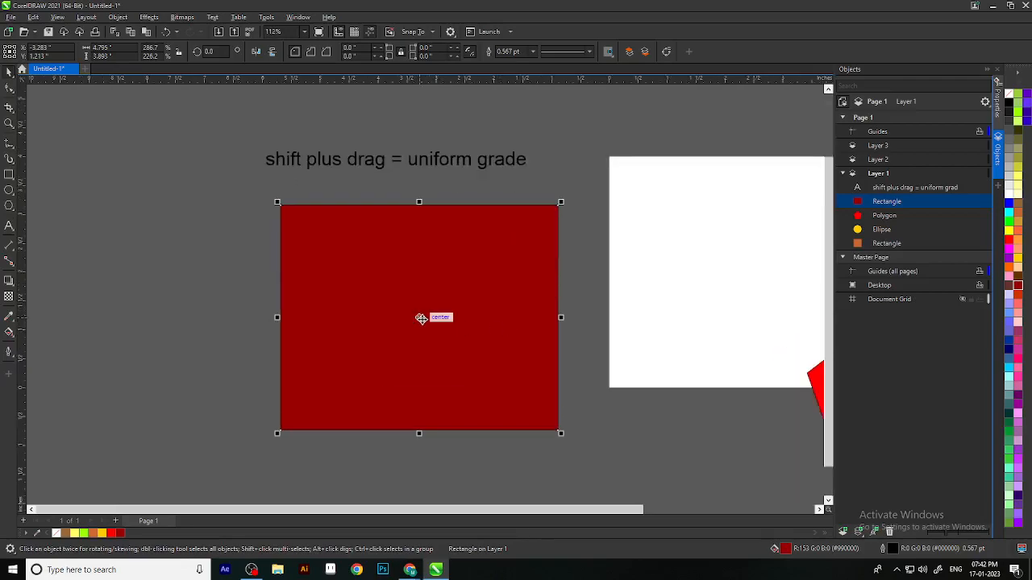
pyautogui.click(421, 318)
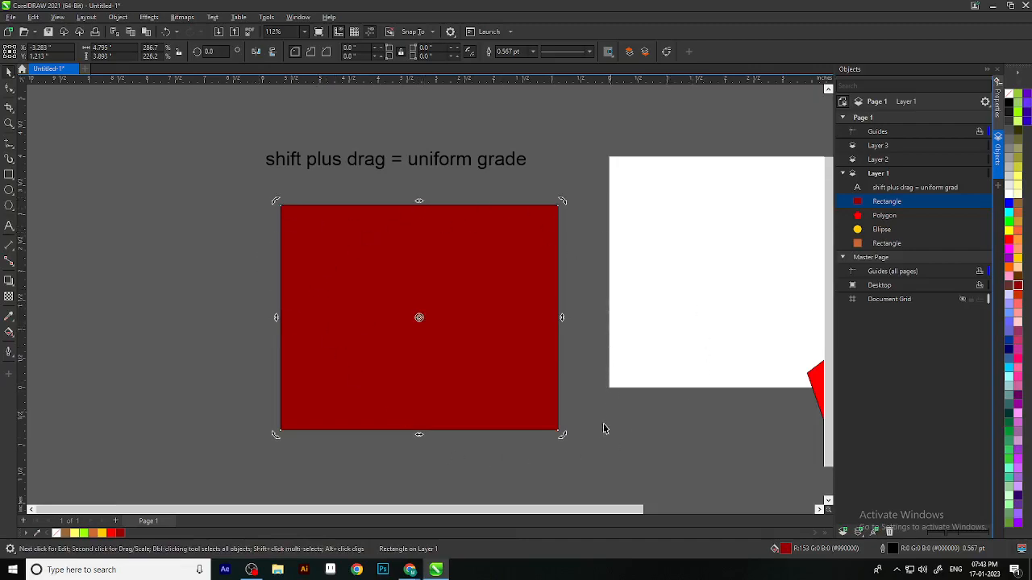
pyautogui.scroll(2, 559, 452)
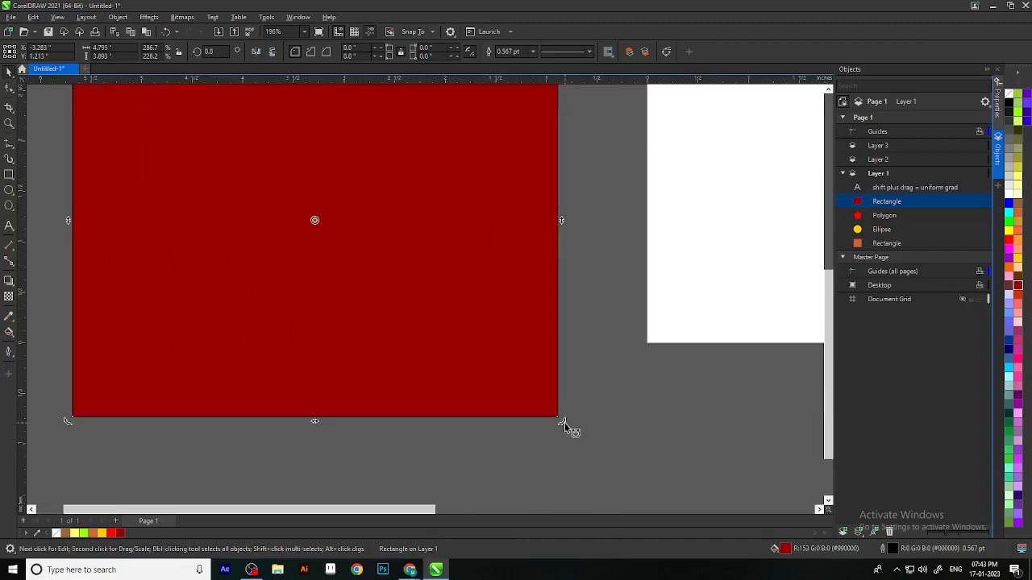
pyautogui.scroll(-2, 565, 427)
pyautogui.moveTo(568, 429); pyautogui.dragTo(505, 446)
# Try rotating the dark red rectangle further to about 220.6° and 185.0°, and undo these rotations.
pyautogui.moveTo(593, 478); pyautogui.dragTo(341, 361)
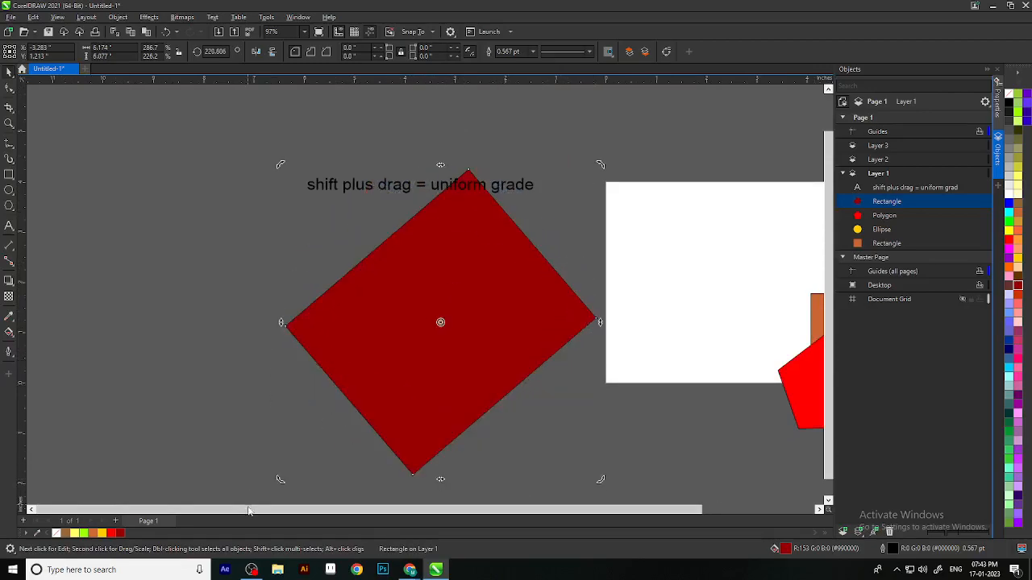
pyautogui.moveTo(278, 481); pyautogui.dragTo(281, 353)
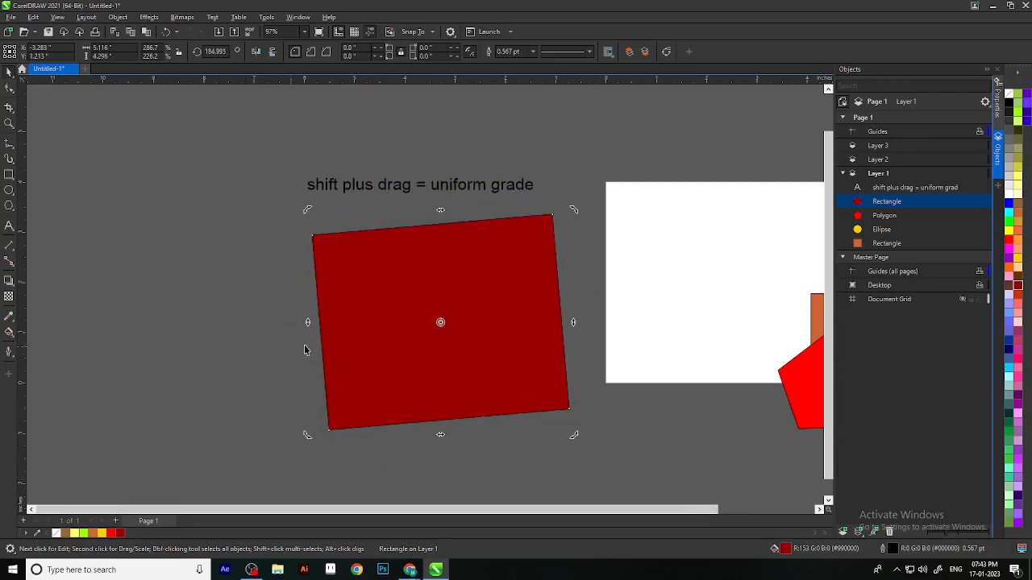
pyautogui.hotkey('ctrl', 'z')
pyautogui.hotkey('ctrl', 'z')
pyautogui.hotkey('ctrl', 'z')
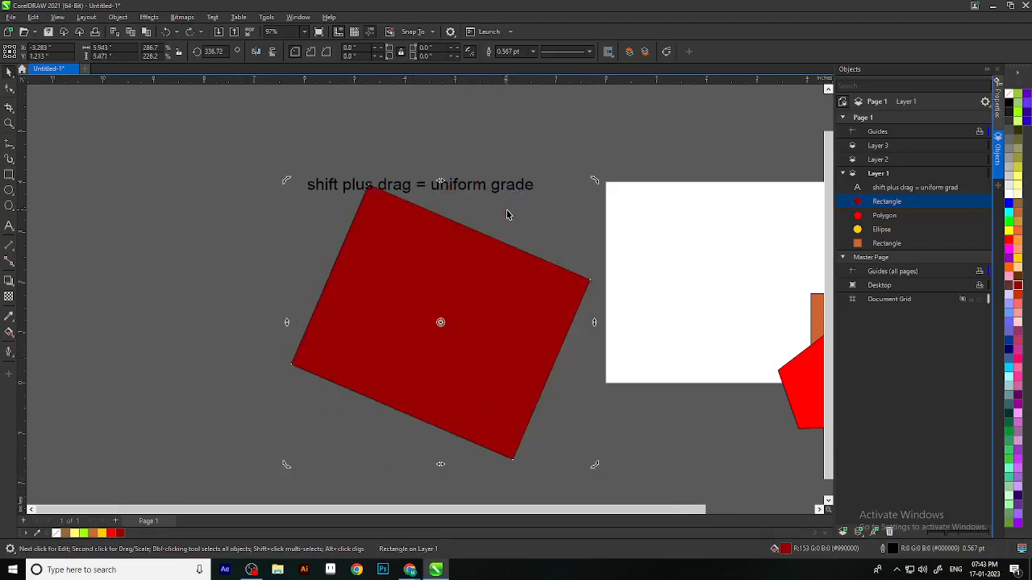
# Undo the dark red rectangle's rotation and move the rectangle to about X -3.69 and Y 1.34 inches.
pyautogui.scroll(-2, 497, 333)
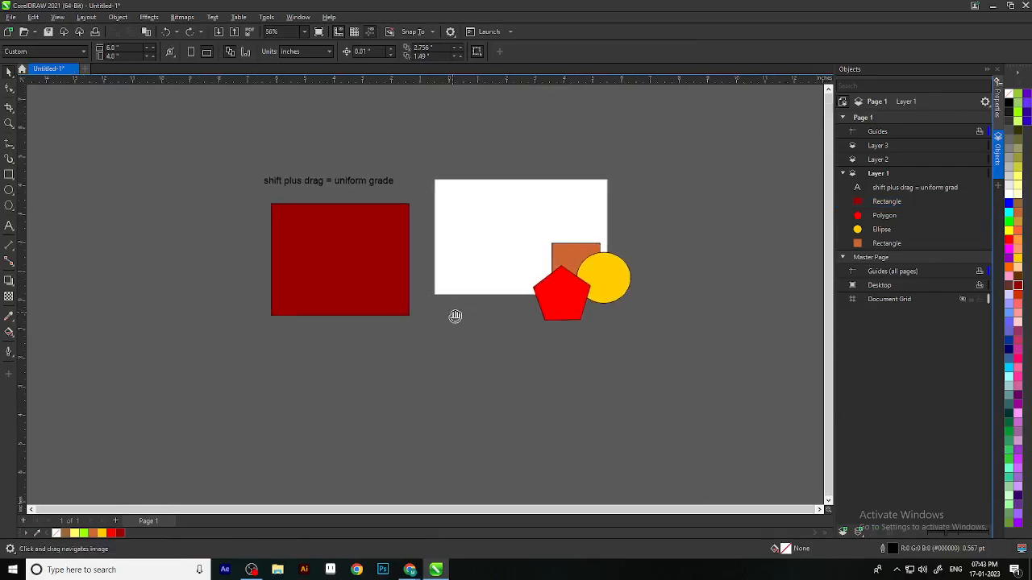
pyautogui.click(349, 235)
pyautogui.scroll(2, 499, 313)
pyautogui.click(511, 414)
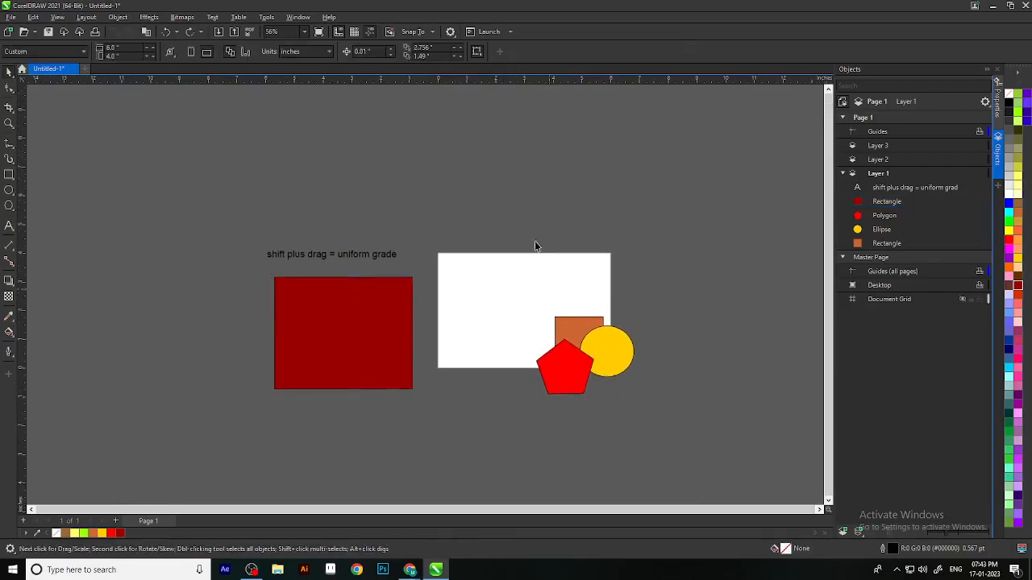
pyautogui.scroll(2, 332, 273)
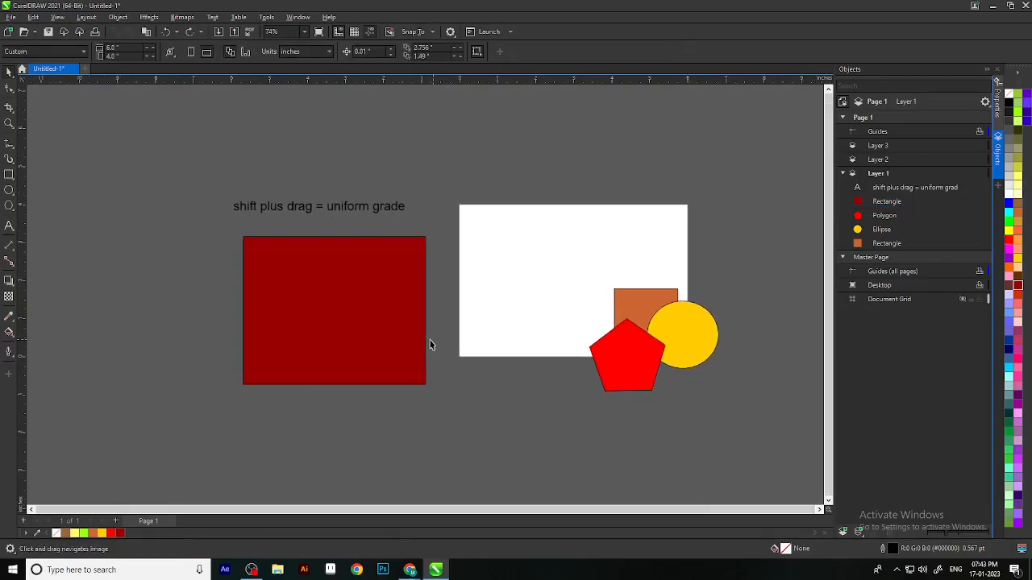
pyautogui.scroll(1, 336, 282)
pyautogui.scroll(-1, 337, 282)
pyautogui.moveTo(341, 301); pyautogui.dragTo(331, 305)
pyautogui.click(342, 326)
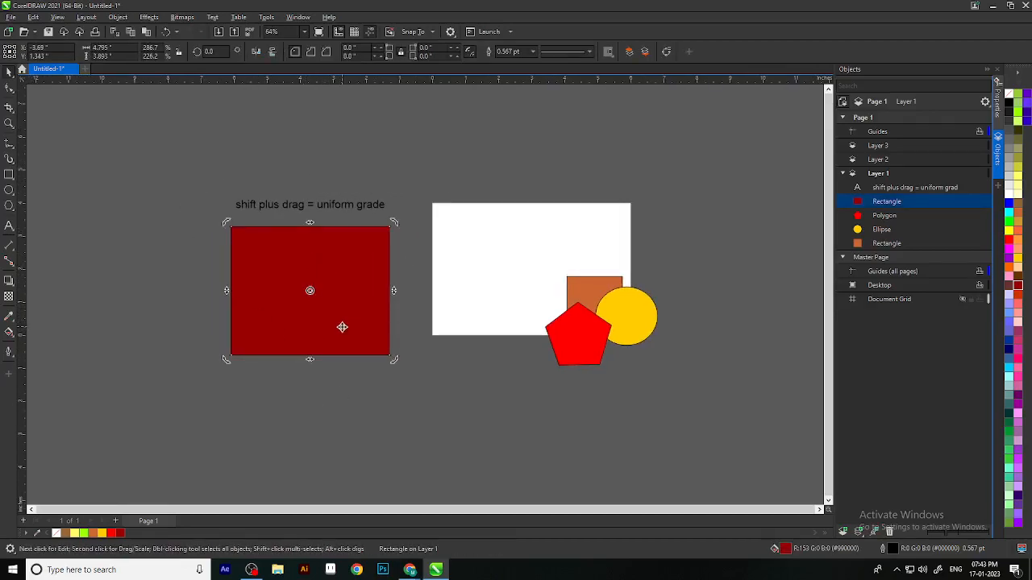
# Skew the dark red rectangle horizontally into a right-leaning parallelogram about 7.79 inches wide overall.
pyautogui.scroll(4, 343, 326)
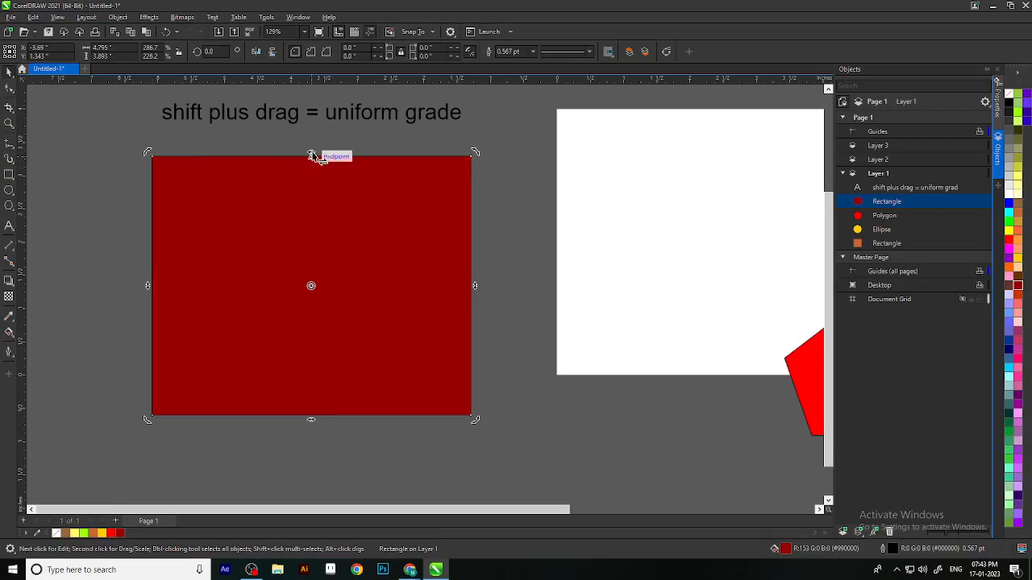
pyautogui.moveTo(311, 155); pyautogui.dragTo(397, 158)
pyautogui.moveTo(355, 420); pyautogui.dragTo(263, 422)
pyautogui.moveTo(236, 426); pyautogui.dragTo(237, 426)
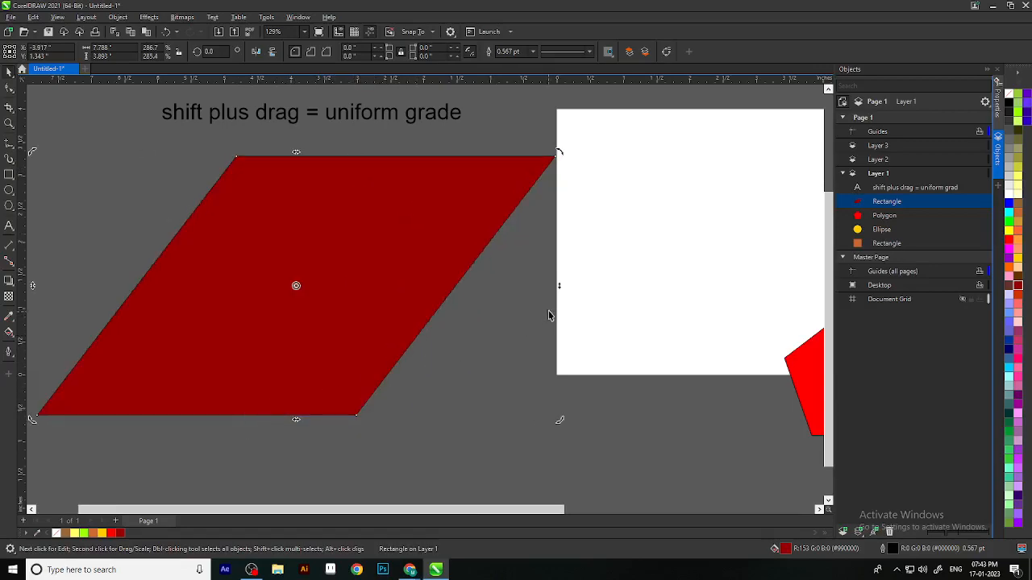
# Skew the dark red parallelogram vertically from both sides until it is about 4.16 inches high overall.
pyautogui.moveTo(559, 286); pyautogui.dragTo(566, 205)
pyautogui.scroll(-4, 405, 289)
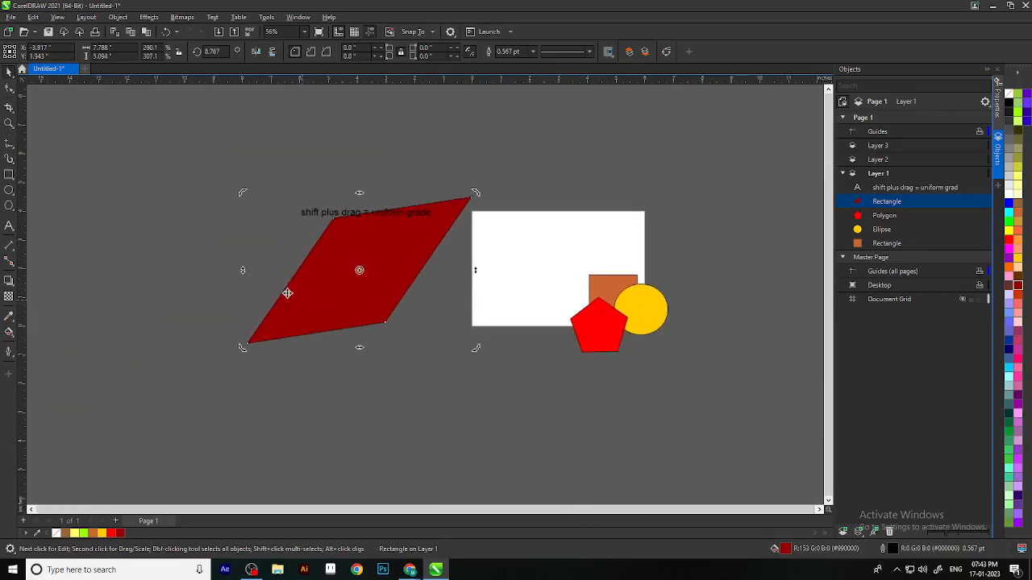
pyautogui.moveTo(245, 271); pyautogui.dragTo(253, 224)
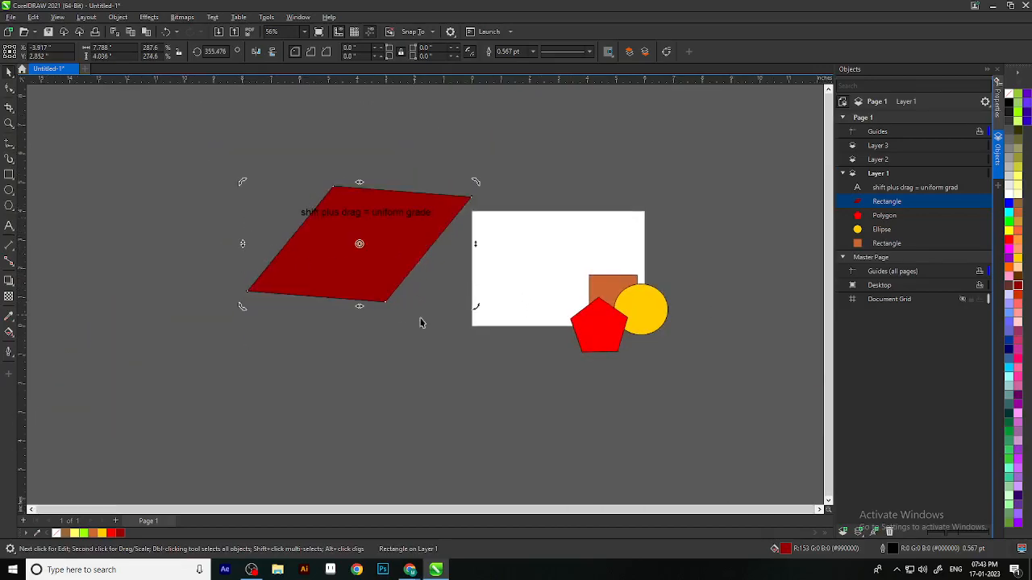
pyautogui.scroll(-2, 432, 326)
pyautogui.scroll(4, 408, 305)
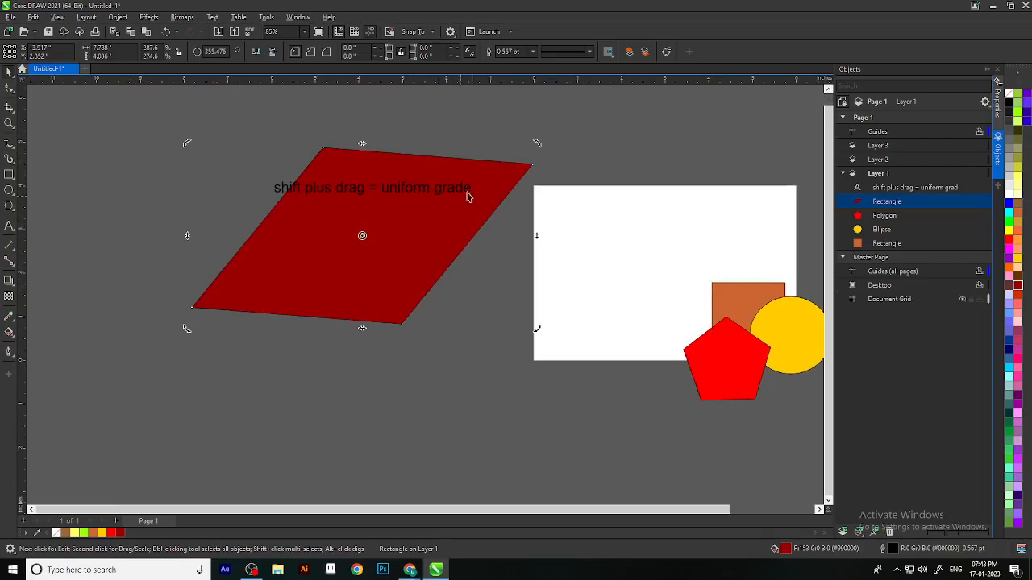
pyautogui.moveTo(537, 236); pyautogui.dragTo(537, 260)
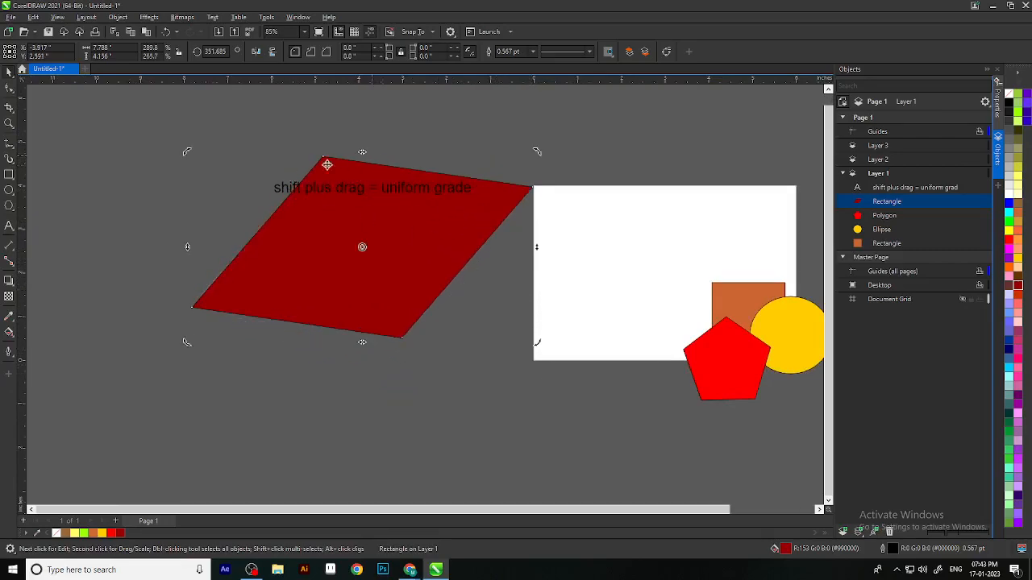
# Skew the dark red parallelogram further in both directions to about 10.97 by 3.70 inches overall, and deselect it.
pyautogui.moveTo(187, 248); pyautogui.dragTo(196, 355)
pyautogui.moveTo(536, 305); pyautogui.dragTo(520, 414)
pyautogui.moveTo(362, 453); pyautogui.dragTo(179, 380)
pyautogui.moveTo(511, 357); pyautogui.dragTo(518, 461)
pyautogui.moveTo(273, 319); pyautogui.dragTo(348, 352)
pyautogui.scroll(-1, 541, 332)
pyautogui.moveTo(547, 366); pyautogui.dragTo(499, 268)
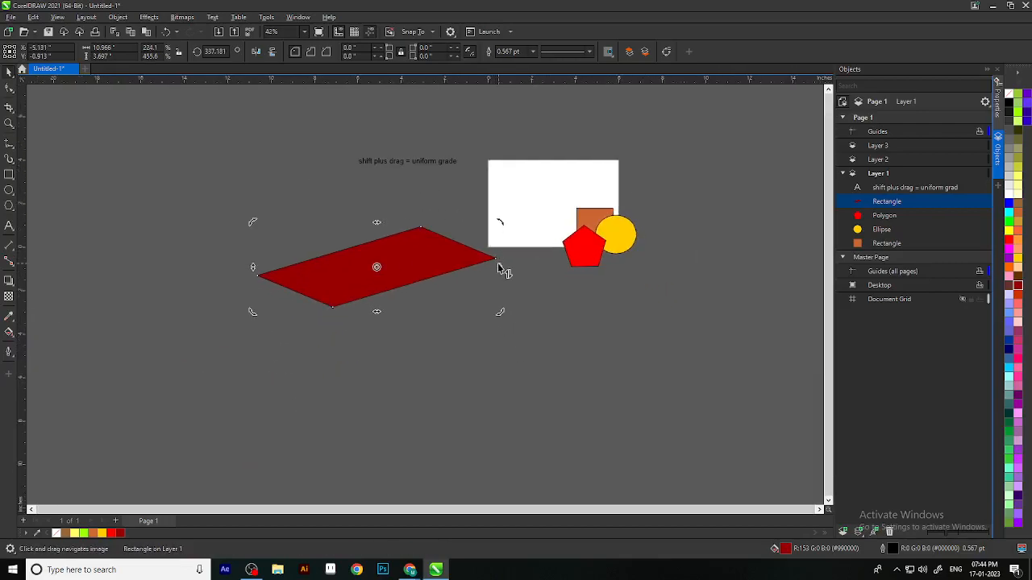
pyautogui.scroll(2, 395, 292)
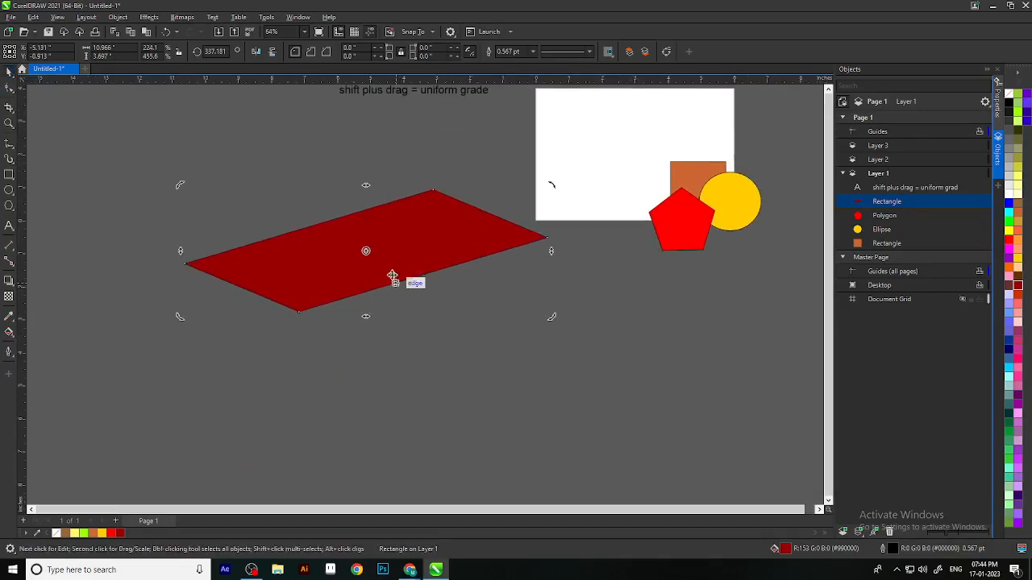
pyautogui.moveTo(480, 325); pyautogui.dragTo(481, 369)
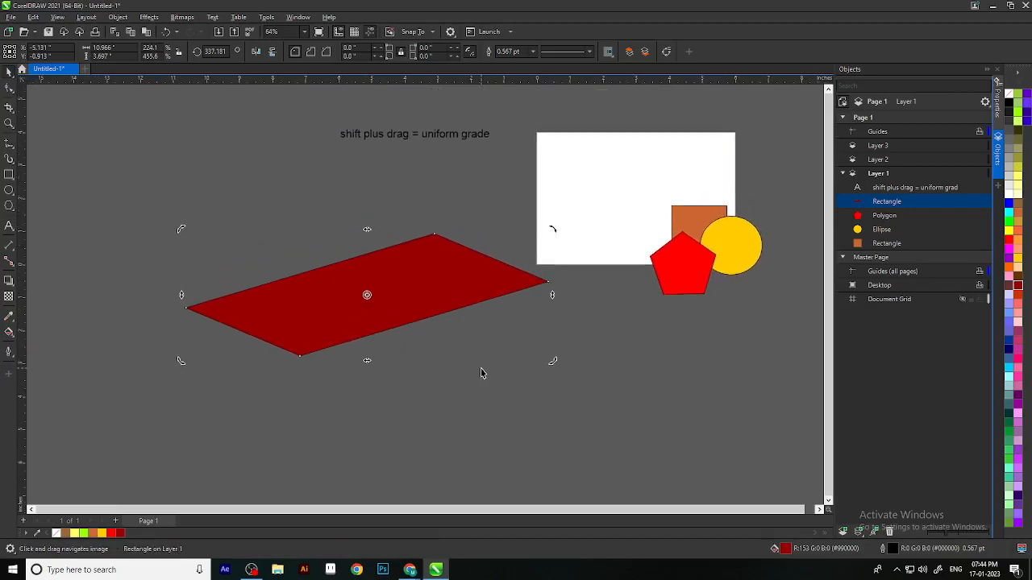
pyautogui.scroll(-3, 434, 254)
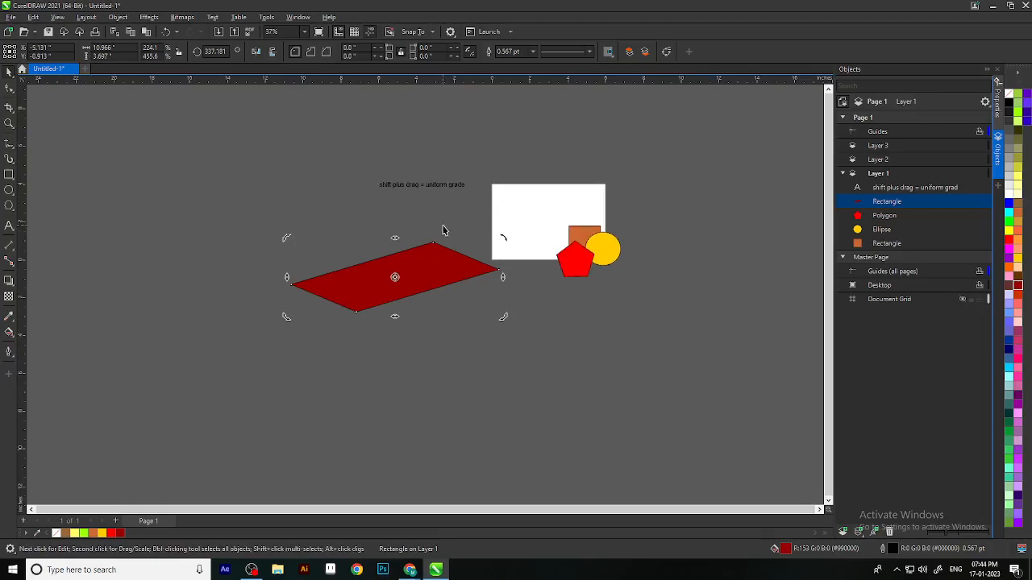
pyautogui.click(533, 318)
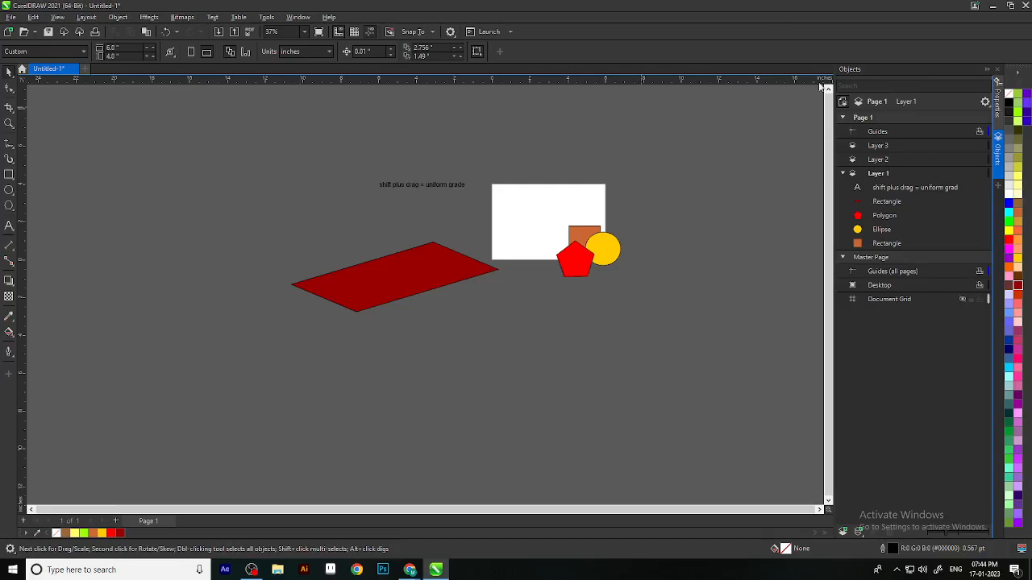
# Fill the dark red parallelogram with Chartreuse (#99FF00) and deselect it.
pyautogui.scroll(2, 627, 226)
pyautogui.scroll(-2, 314, 258)
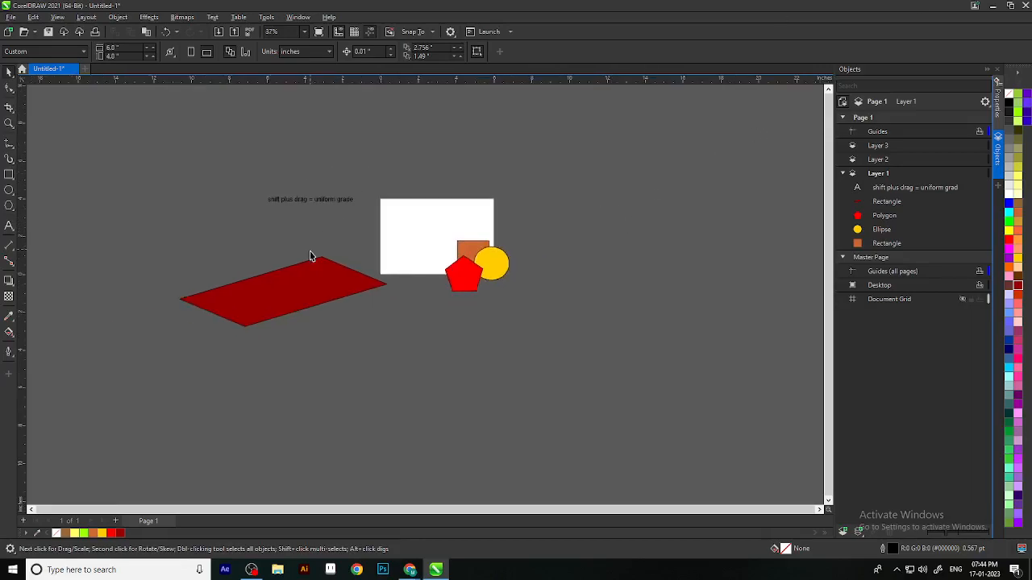
pyautogui.click(310, 297)
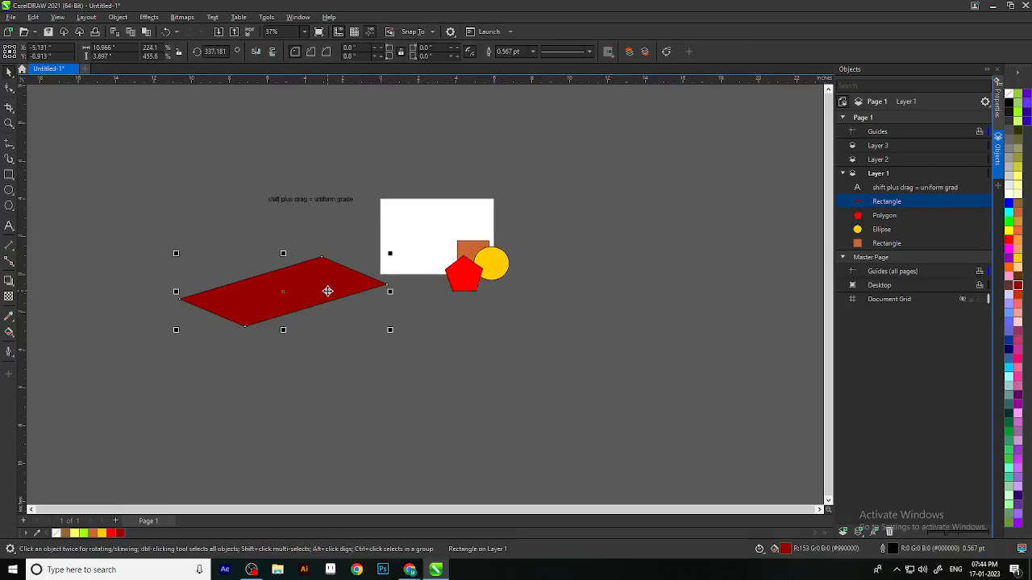
pyautogui.scroll(1, 176, 347)
pyautogui.click(83, 533)
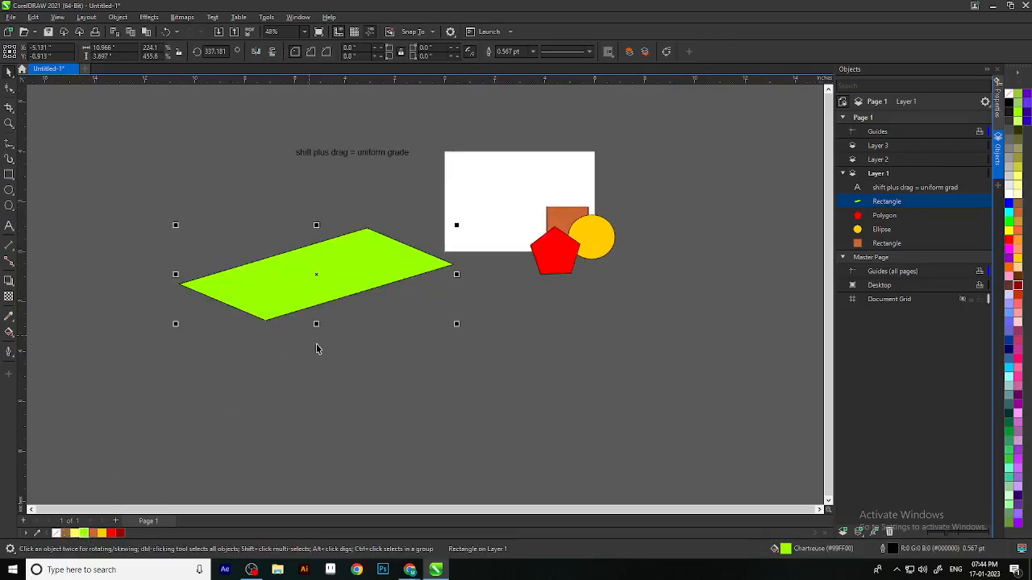
pyautogui.scroll(-1, 314, 343)
pyautogui.click(486, 396)
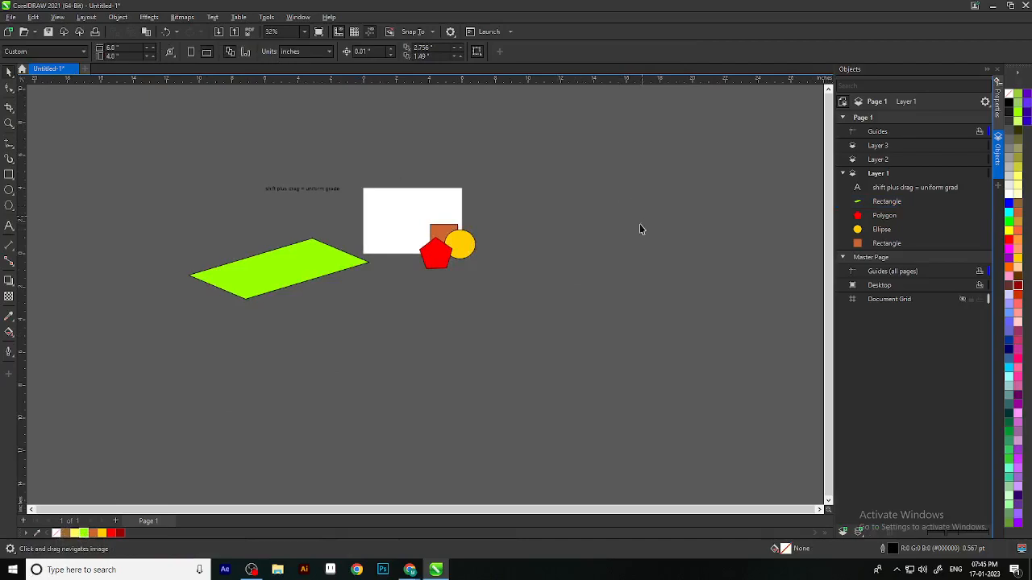
# Enlarge the yellow ellipse to about 6.54 by 6.19 inches and move it to about X 17.50 and Y 0.43 inches.
pyautogui.click(464, 246)
pyautogui.moveTo(477, 261); pyautogui.dragTo(555, 335)
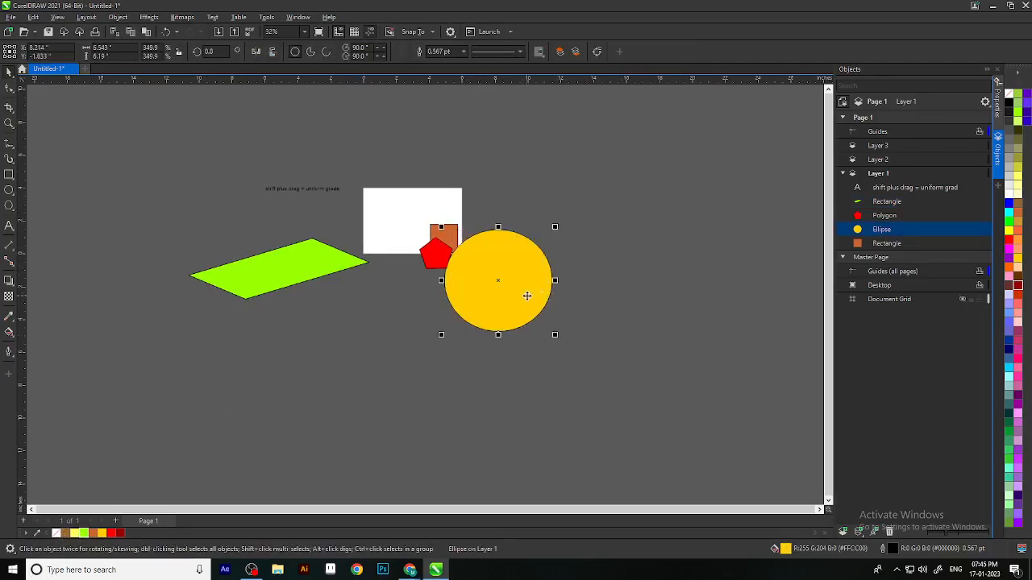
pyautogui.moveTo(526, 296); pyautogui.dragTo(679, 263)
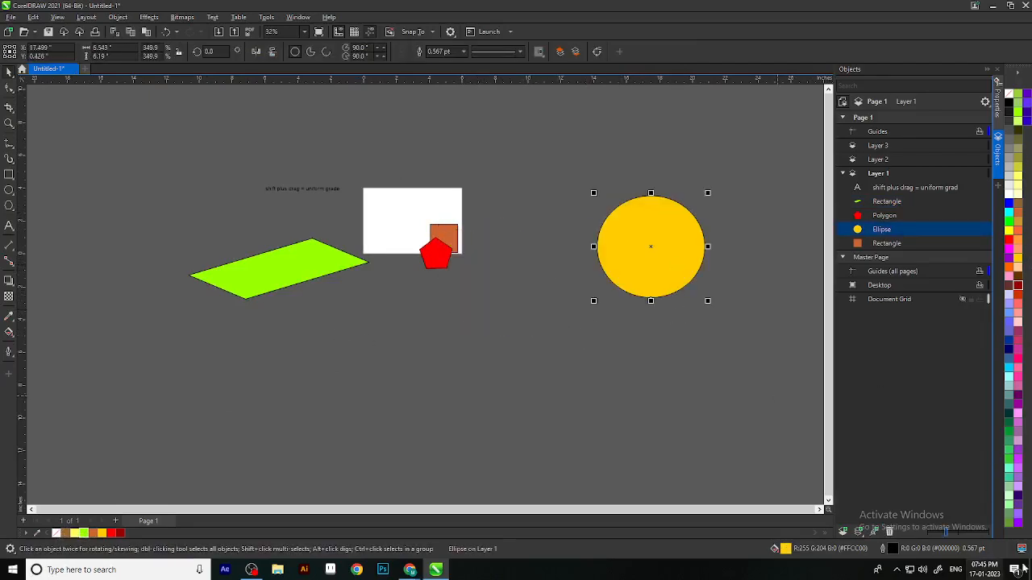
# Fill the enlarged ellipse with the same Chartreuse (#99FF00) as the parallelogram.
pyautogui.click(84, 534)
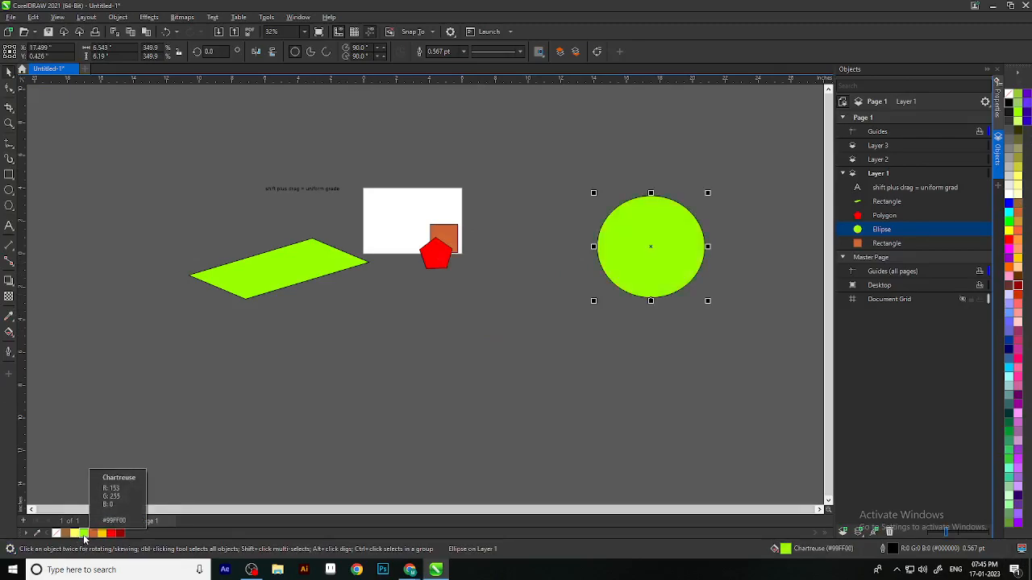
pyautogui.scroll(-3, 694, 366)
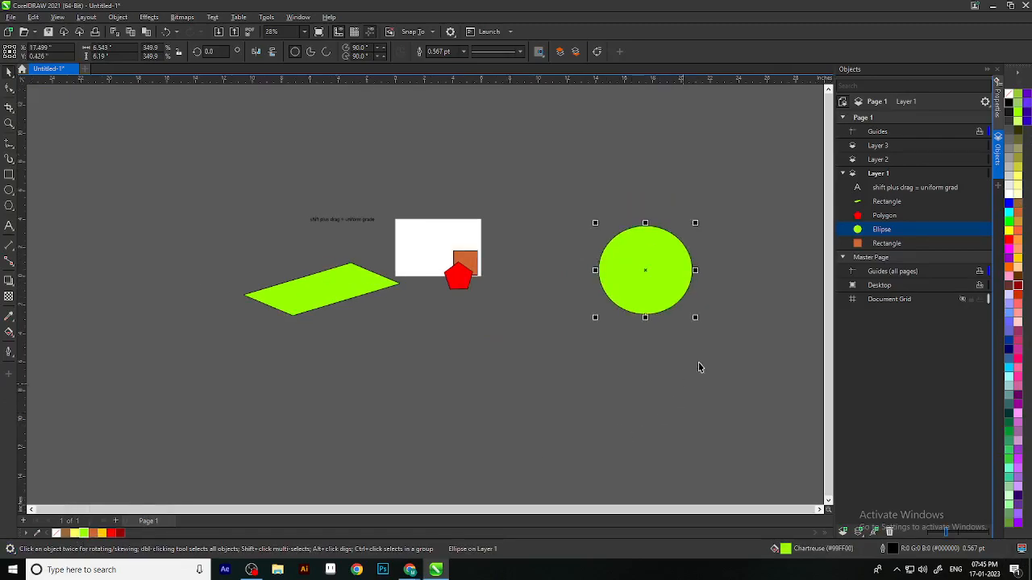
pyautogui.scroll(-2, 693, 315)
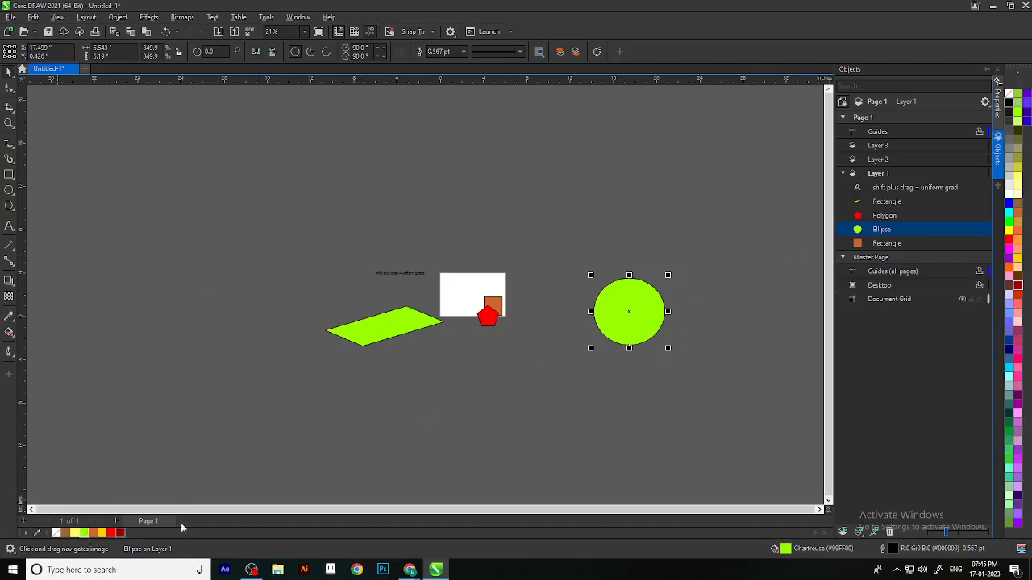
# Delete the green ellipse, the green parallelogram, the text note and the brown rectangle.
pyautogui.press('Delete')
pyautogui.scroll(4, 470, 355)
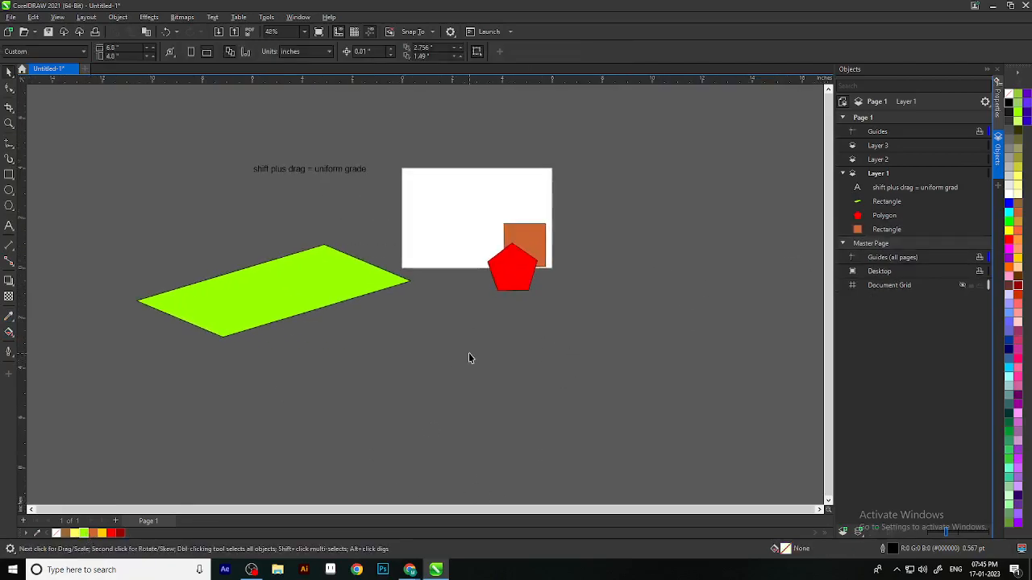
pyautogui.scroll(-2, 266, 355)
pyautogui.click(334, 339)
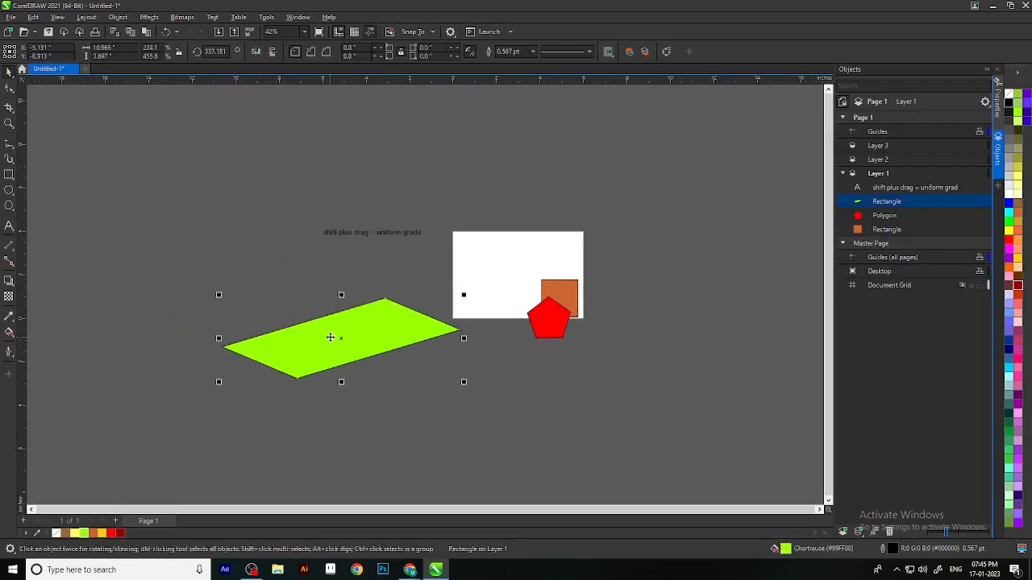
pyautogui.press('Delete')
pyautogui.scroll(2, 408, 258)
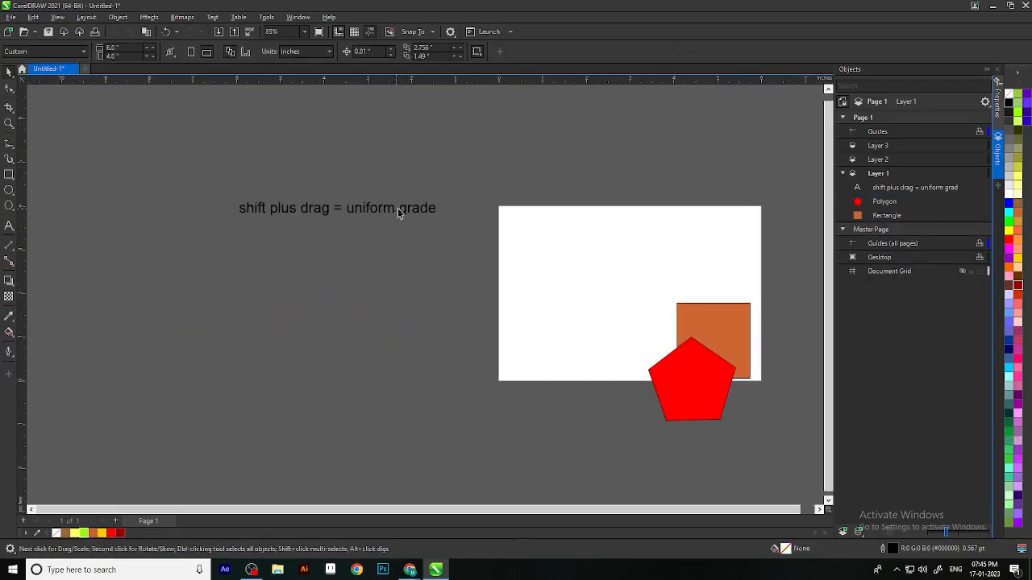
pyautogui.click(418, 207)
pyautogui.press('Delete')
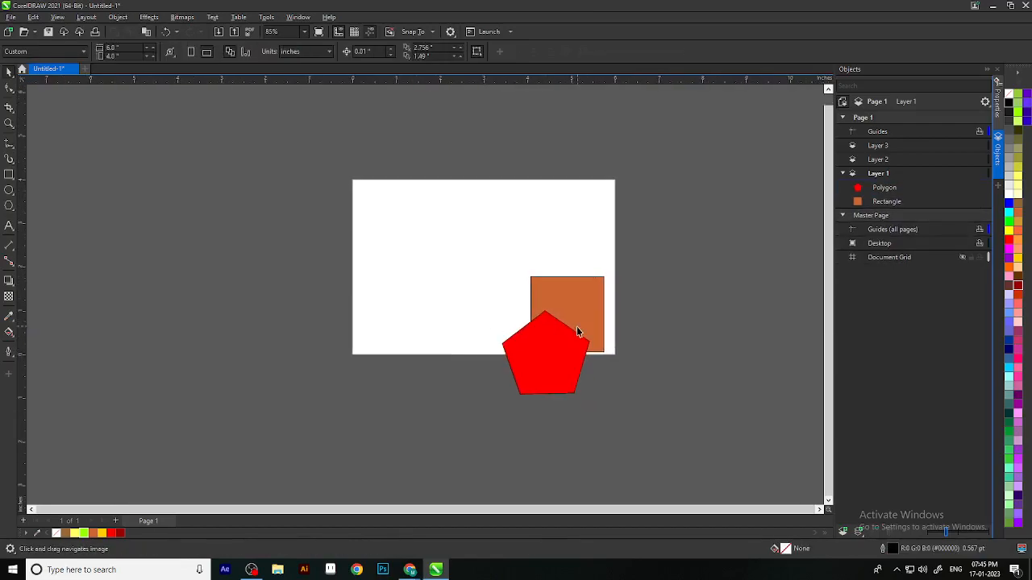
pyautogui.click(578, 326)
pyautogui.press('Delete')
# Enlarge the red pentagon to about 2.76 by 2.64 inches near the page's centre, and delete it.
pyautogui.click(555, 358)
pyautogui.moveTo(556, 358); pyautogui.dragTo(477, 268)
pyautogui.scroll(1, 500, 320)
pyautogui.moveTo(516, 297); pyautogui.dragTo(558, 340)
pyautogui.moveTo(509, 279); pyautogui.dragTo(504, 285)
pyautogui.scroll(2, 518, 299)
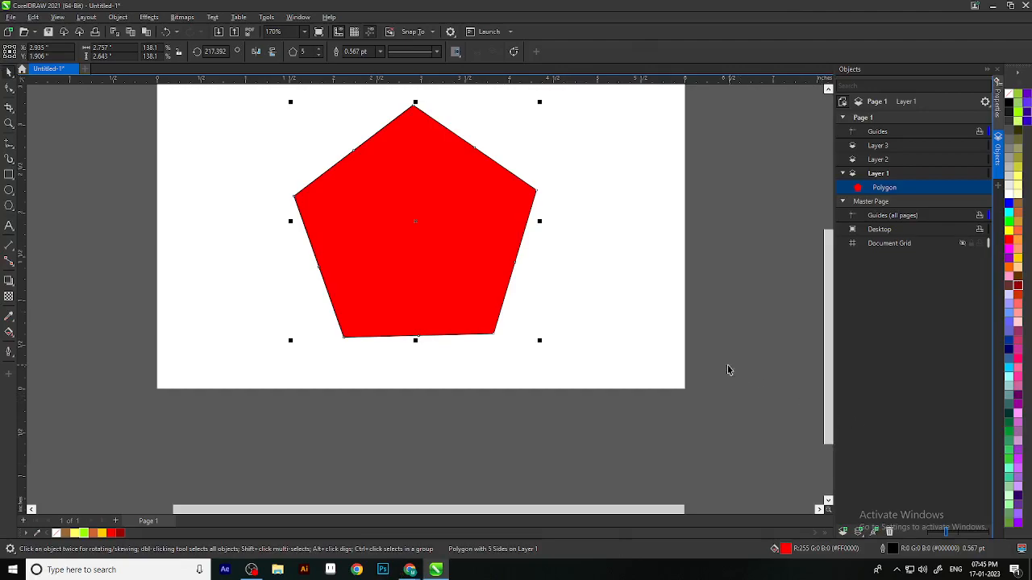
pyautogui.scroll(-4, 565, 323)
pyautogui.press('Delete')
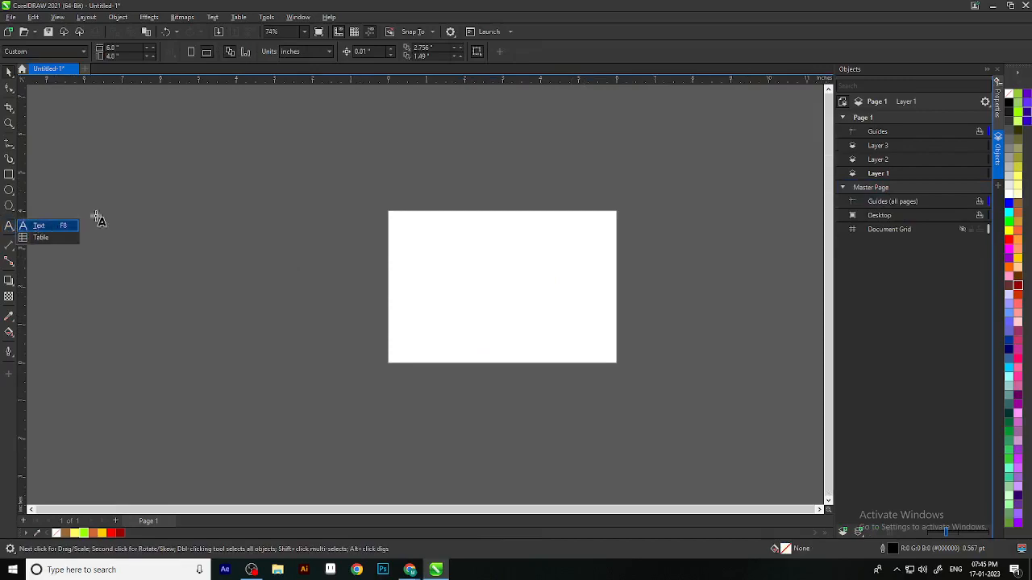
# Add the text "file extension - cdr" in the upper part of the page.
pyautogui.click(6, 231)
pyautogui.scroll(4, 511, 290)
pyautogui.click(514, 239)
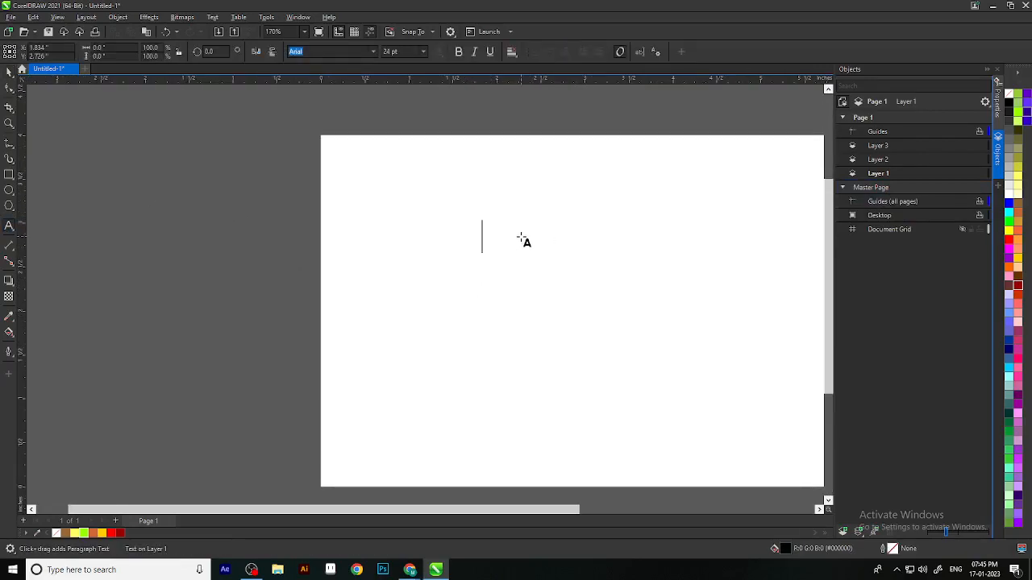
pyautogui.write('file ext')
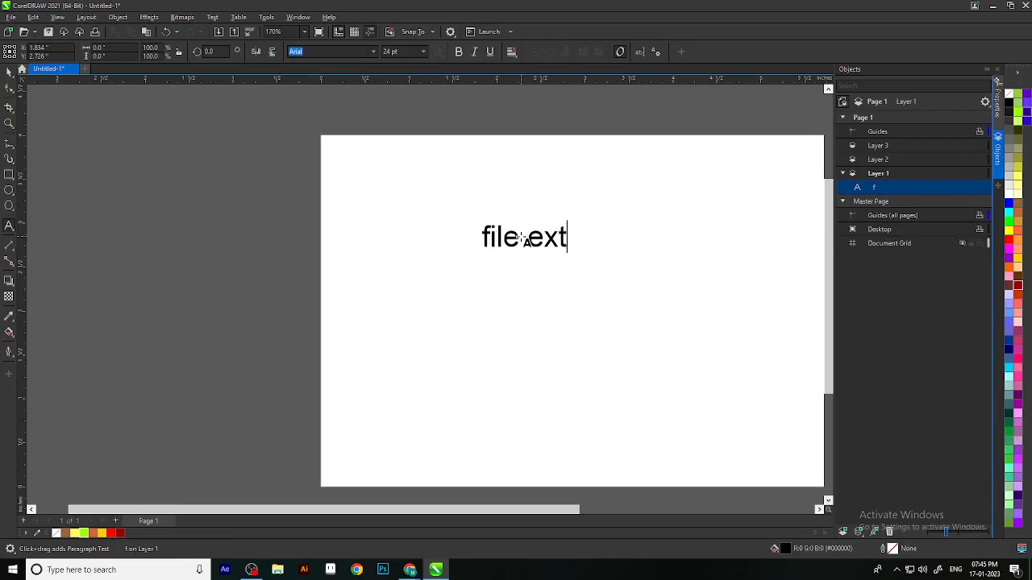
pyautogui.write('ension')
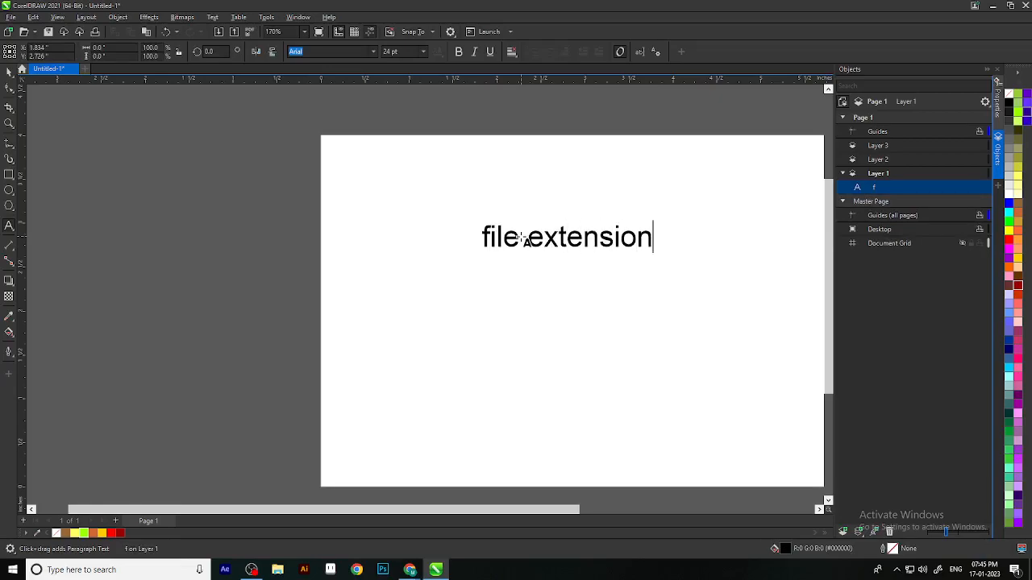
pyautogui.write(' -')
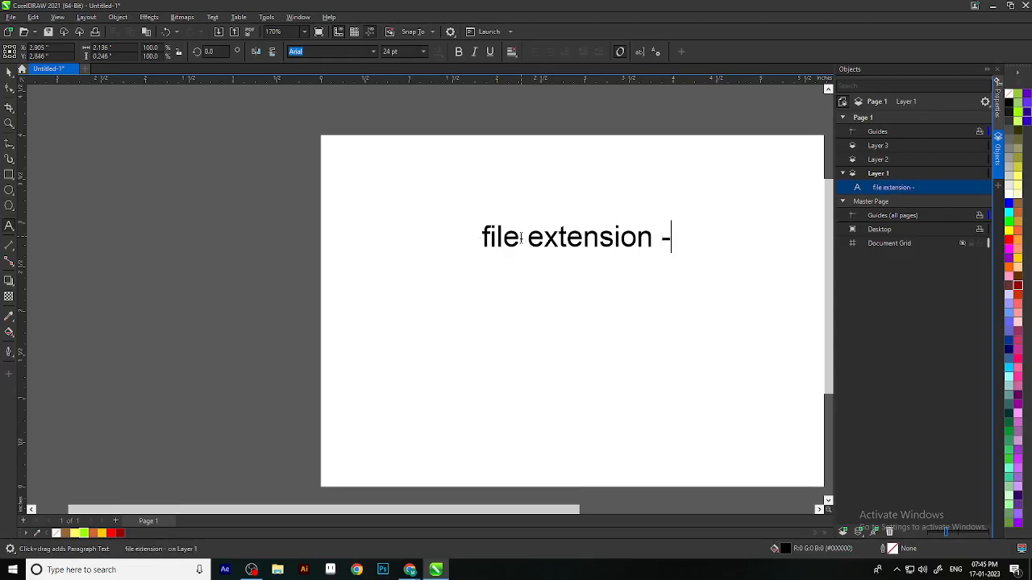
pyautogui.write('b')
pyautogui.press('BackSpace')
pyautogui.write('cdr')
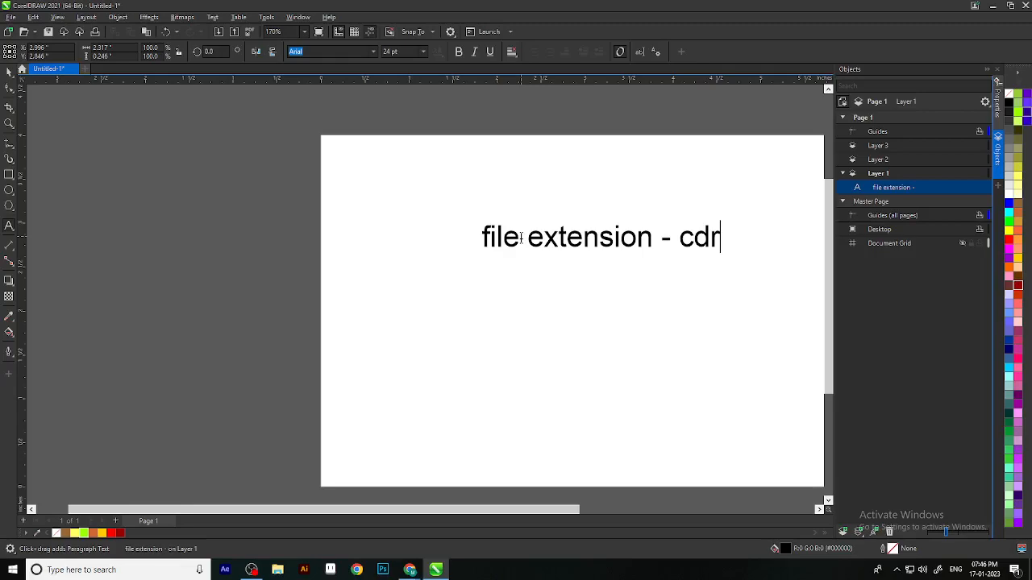
# Finish editing the "file extension - cdr" text and deselect it.
pyautogui.click(8, 72)
pyautogui.scroll(-2, 469, 209)
pyautogui.click(740, 257)
pyautogui.scroll(2, 504, 217)
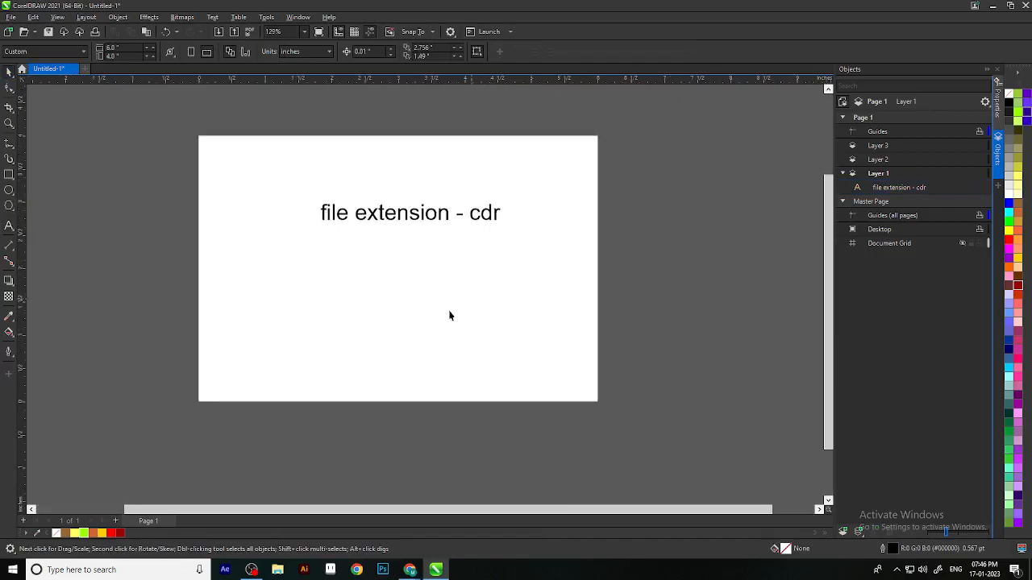
pyautogui.click(12, 17)
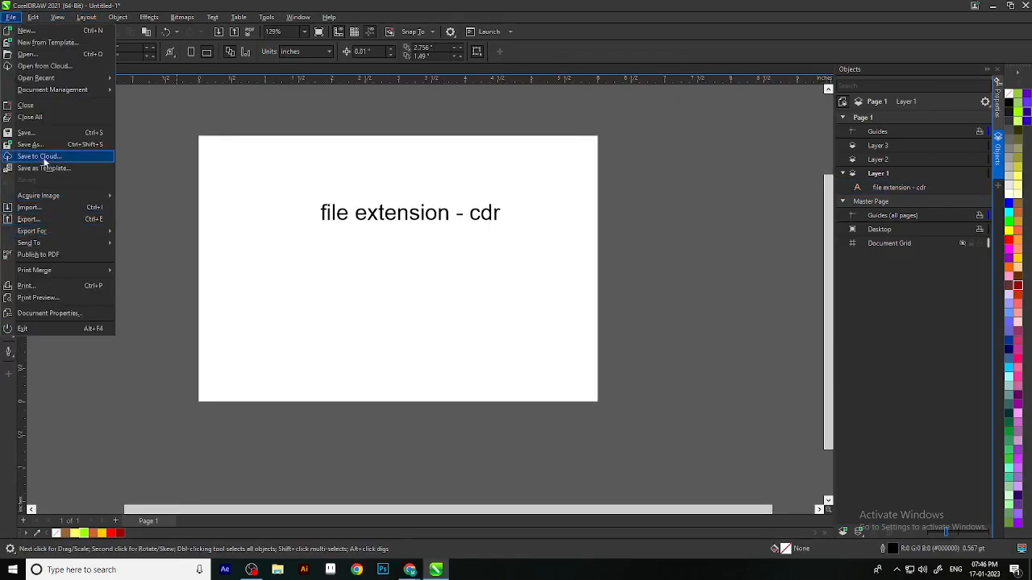
pyautogui.click(227, 162)
pyautogui.scroll(1, 541, 223)
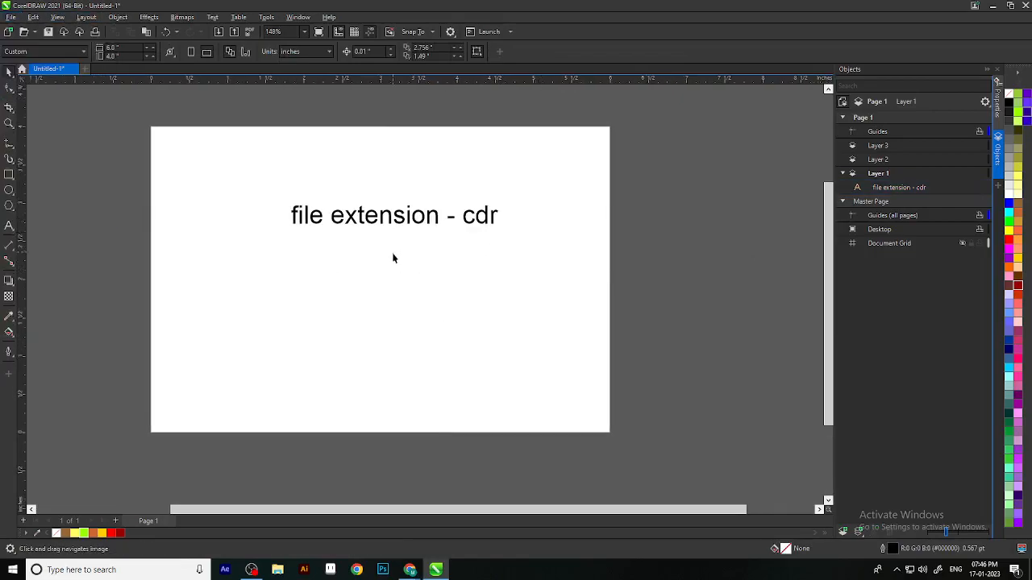
pyautogui.moveTo(316, 323); pyautogui.dragTo(350, 325)
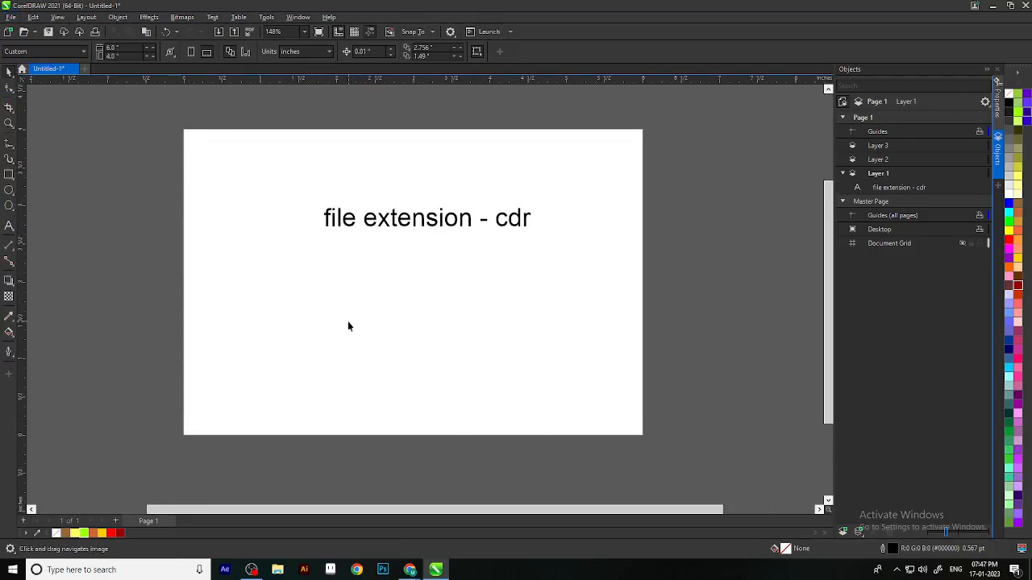
# Save the drawing on Local Disk (D:) as "introduction of corel draw" in CDR format, version 23.0 (2021).
pyautogui.click(11, 17)
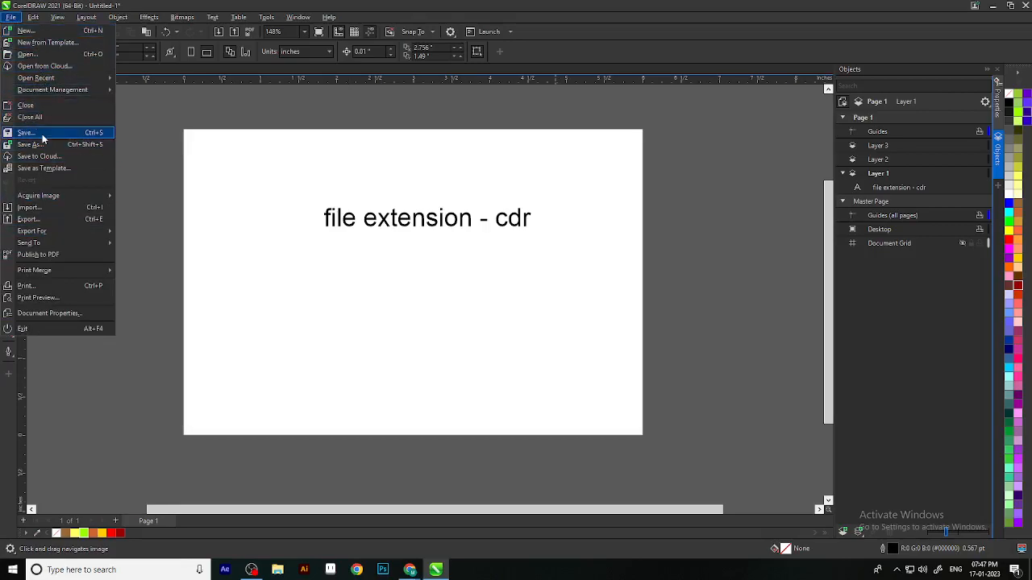
pyautogui.click(42, 134)
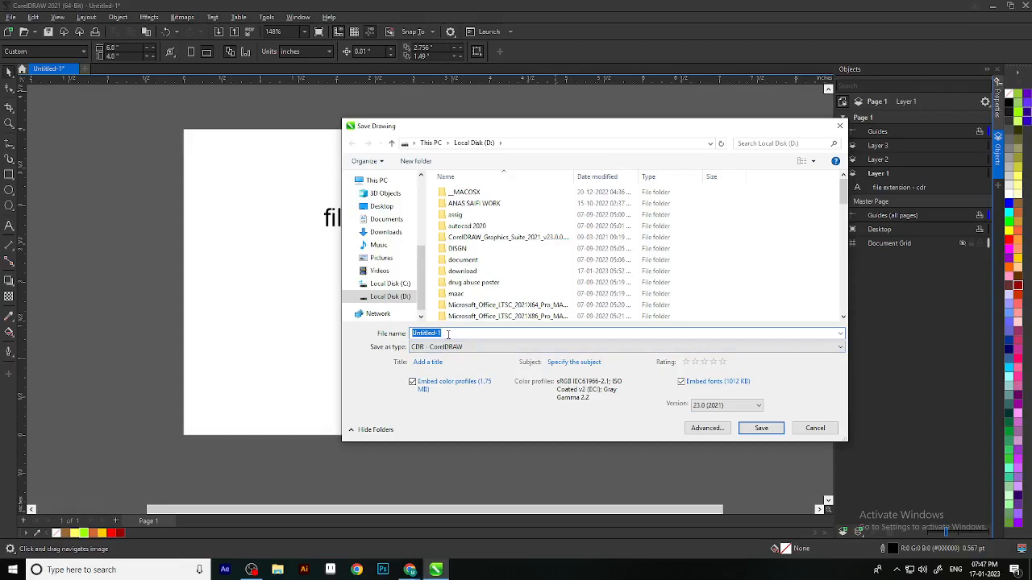
pyautogui.write('class')
pyautogui.press('BackSpace')
pyautogui.press('BackSpace')
pyautogui.press('BackSpace')
pyautogui.press('BackSpace')
pyautogui.write('introduction of corel draw')
pyautogui.click(725, 407)
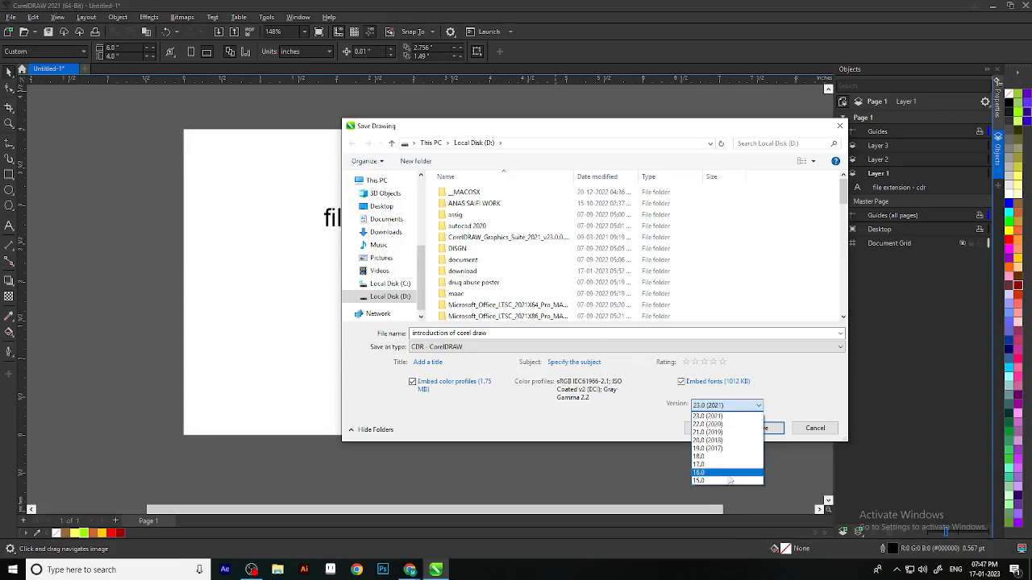
pyautogui.click(722, 415)
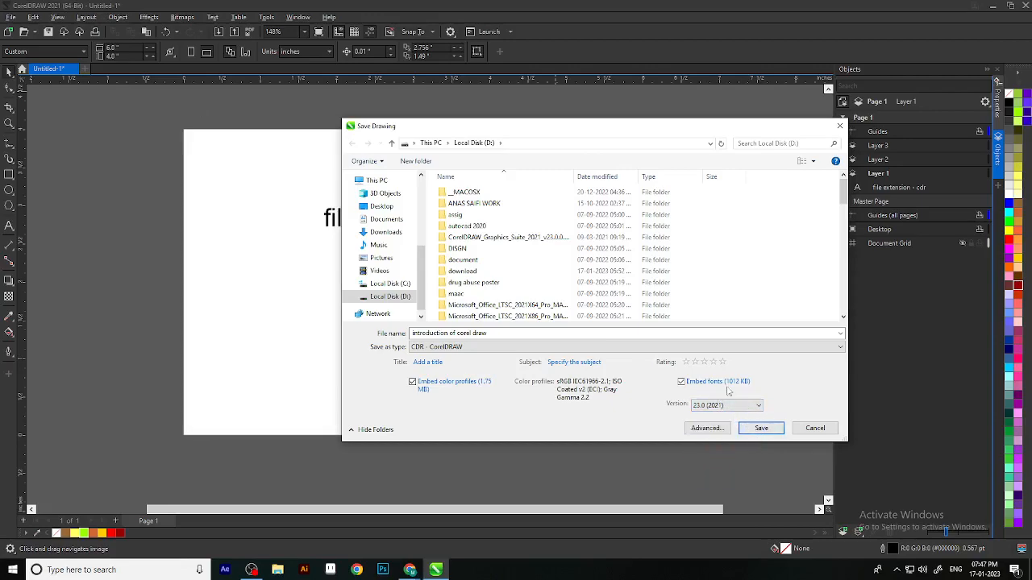
pyautogui.click(754, 431)
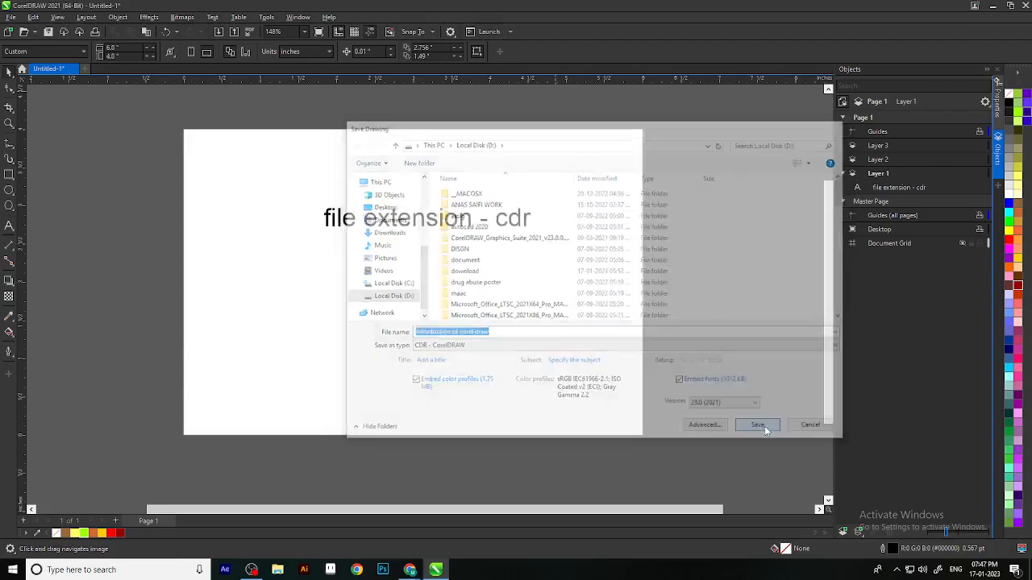
pyautogui.scroll(-3, 379, 354)
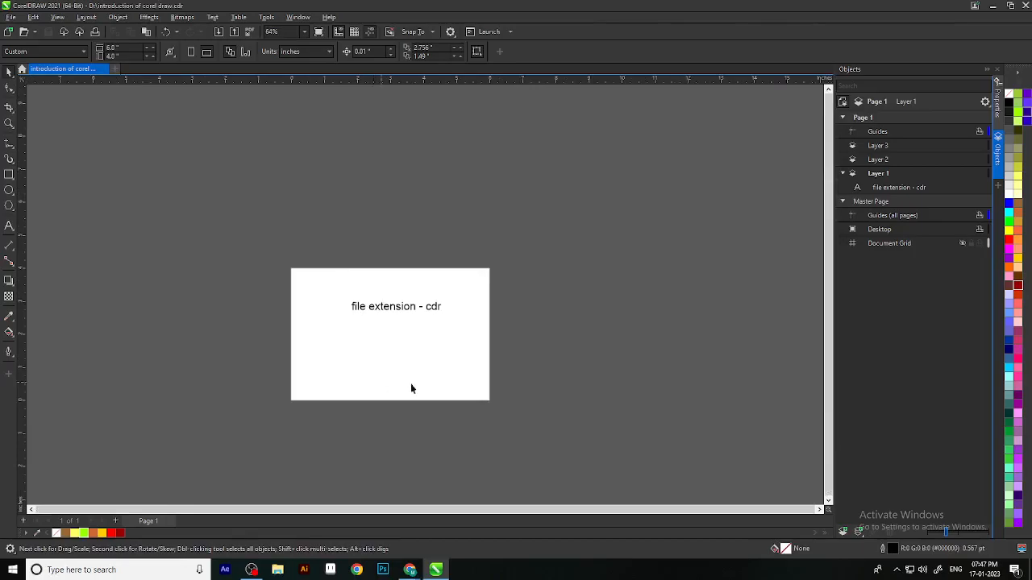
# Switch to File Explorer, look through Local Disk (D:) for the saved drawing and other CorelDRAW files, and return to CorelDRAW.
pyautogui.click(993, 8)
pyautogui.doubleClick(18, 133)
pyautogui.click(820, 379)
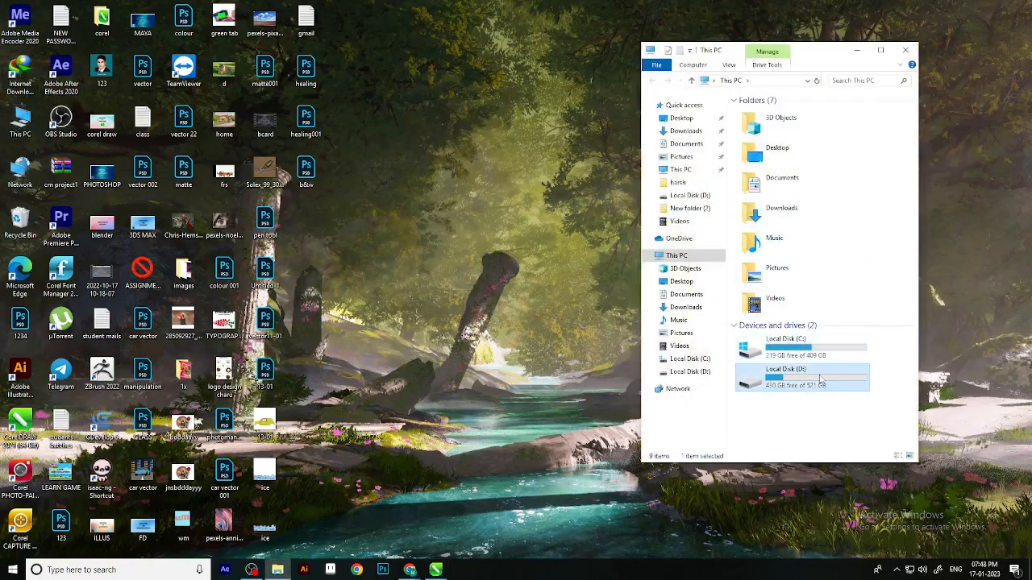
pyautogui.doubleClick(821, 379)
pyautogui.click(881, 50)
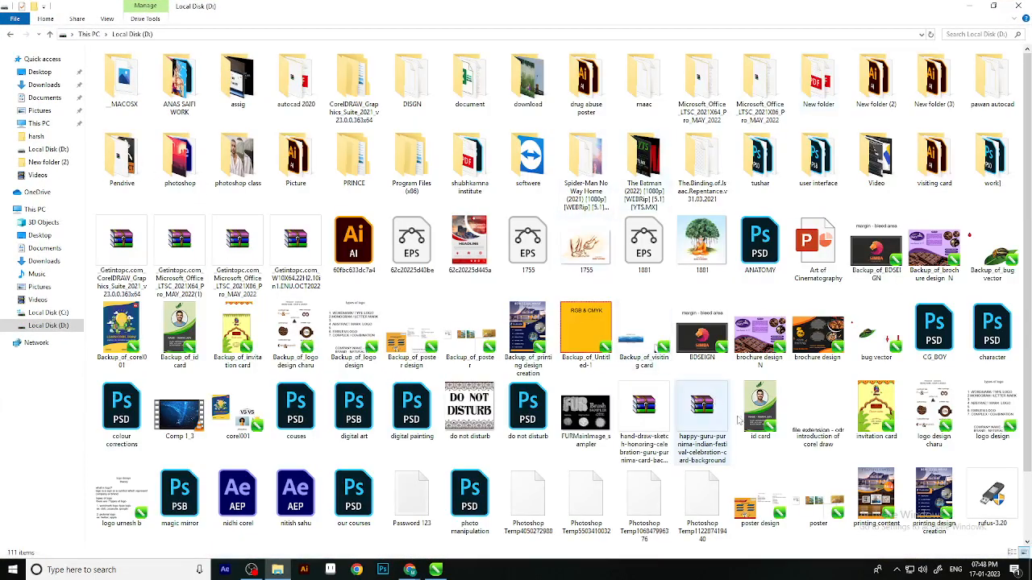
pyautogui.scroll(-1, 816, 407)
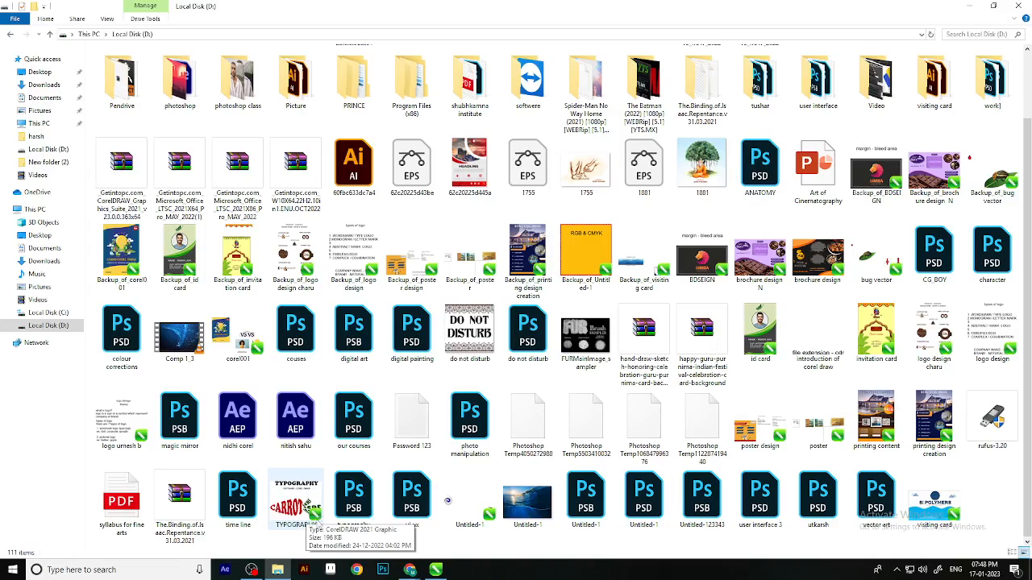
pyautogui.click(970, 6)
pyautogui.click(435, 571)
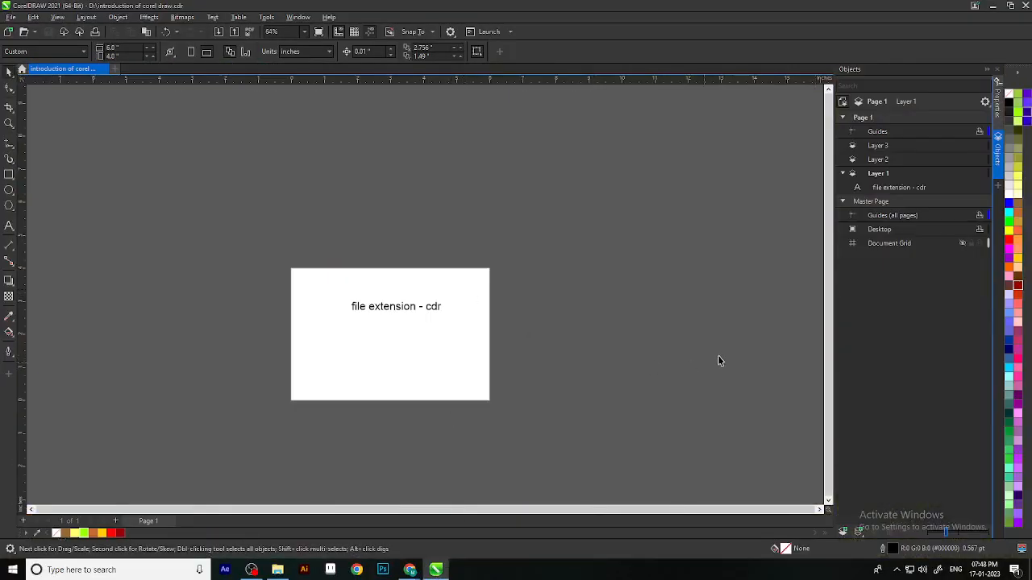
pyautogui.scroll(2, 366, 367)
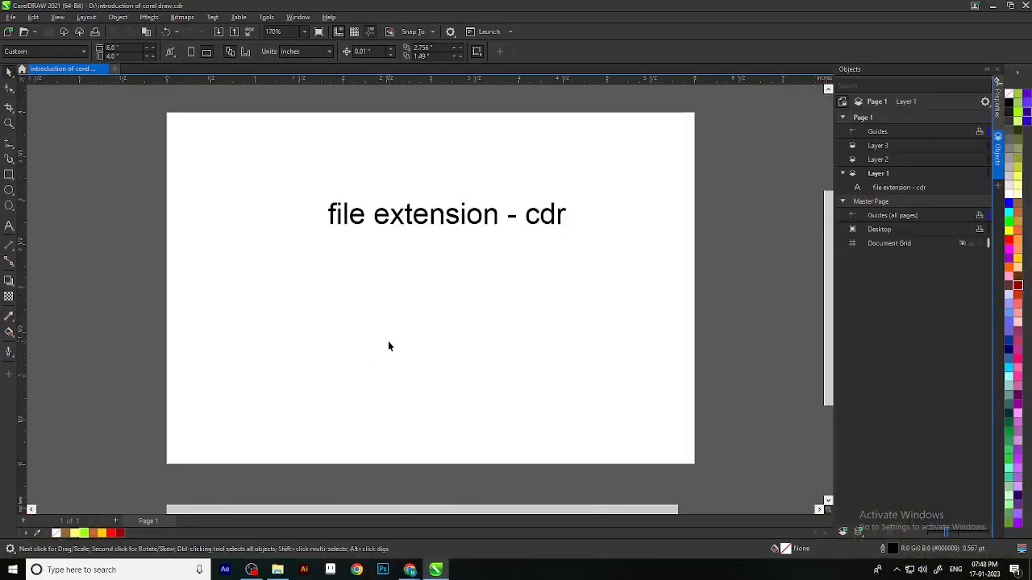
pyautogui.moveTo(406, 394); pyautogui.dragTo(407, 408)
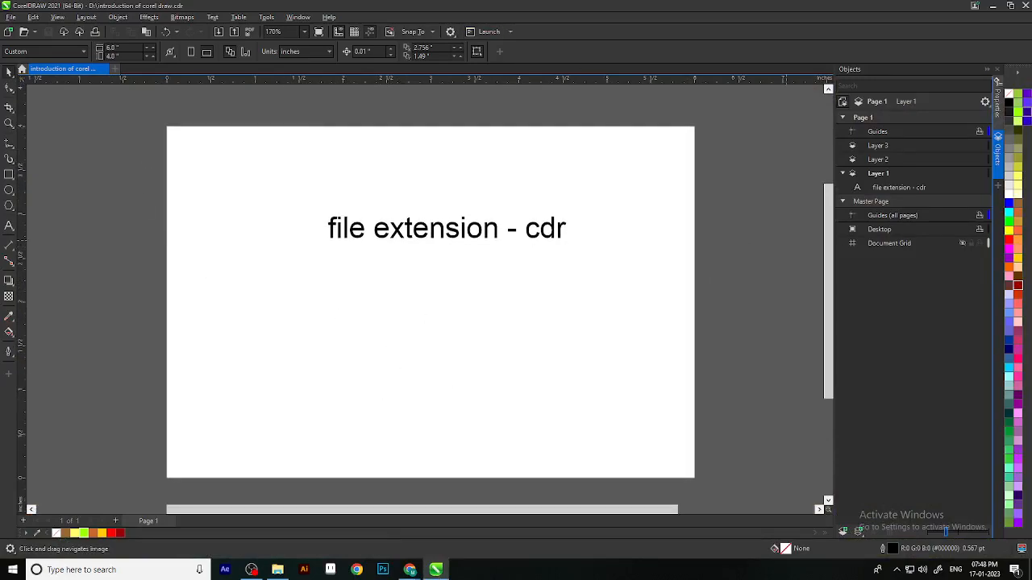
pyautogui.click(3, 19)
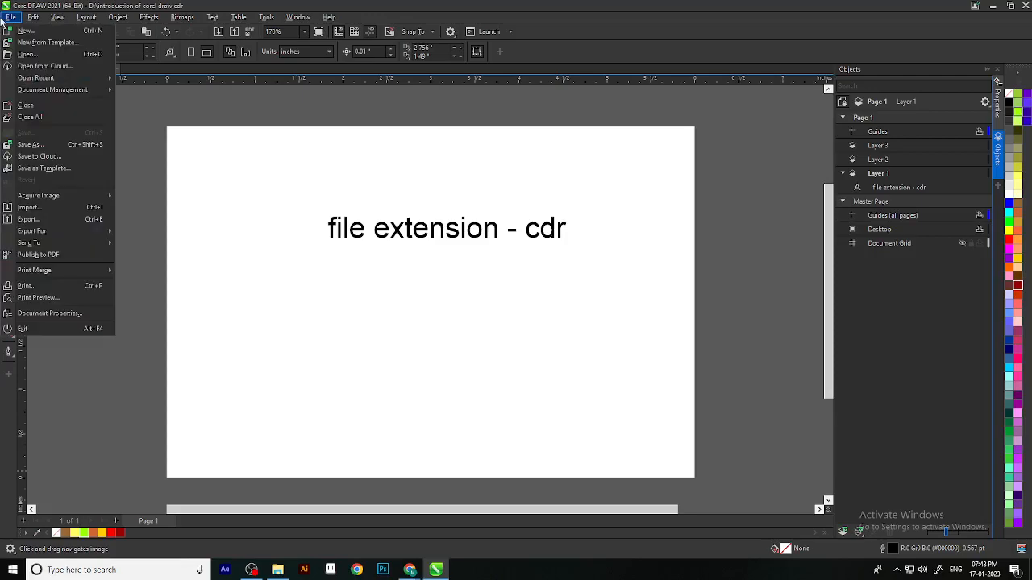
pyautogui.click(176, 93)
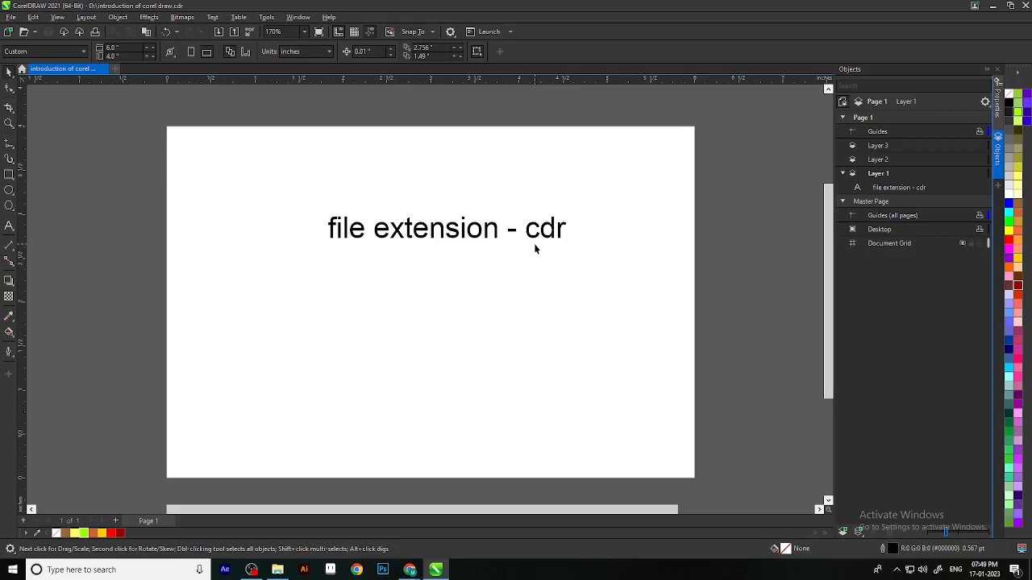
# Start exporting the drawing to the Desktop as "introduction of corel draw" in JPG - JPEG Bitmaps format.
pyautogui.click(11, 17)
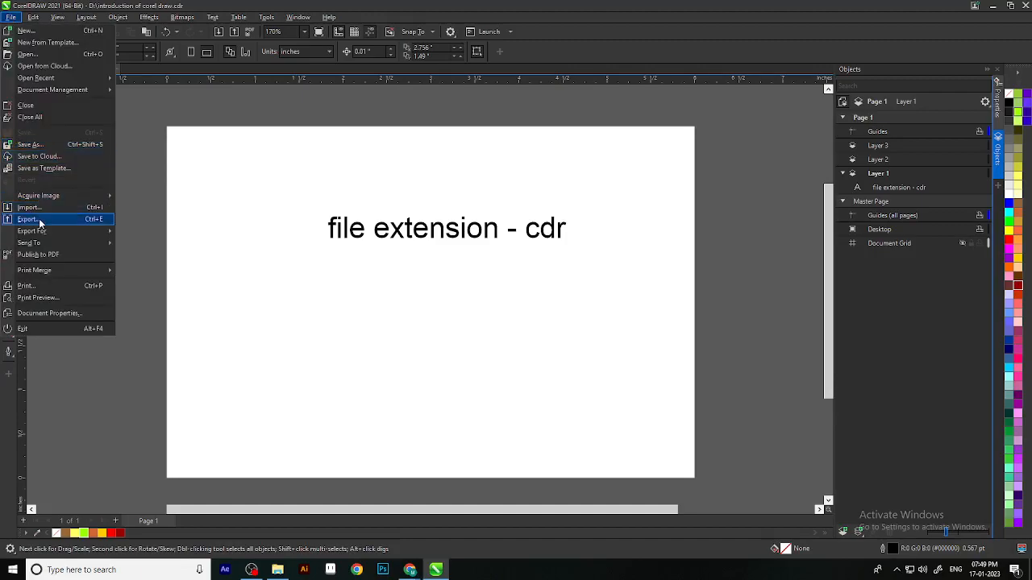
pyautogui.click(95, 223)
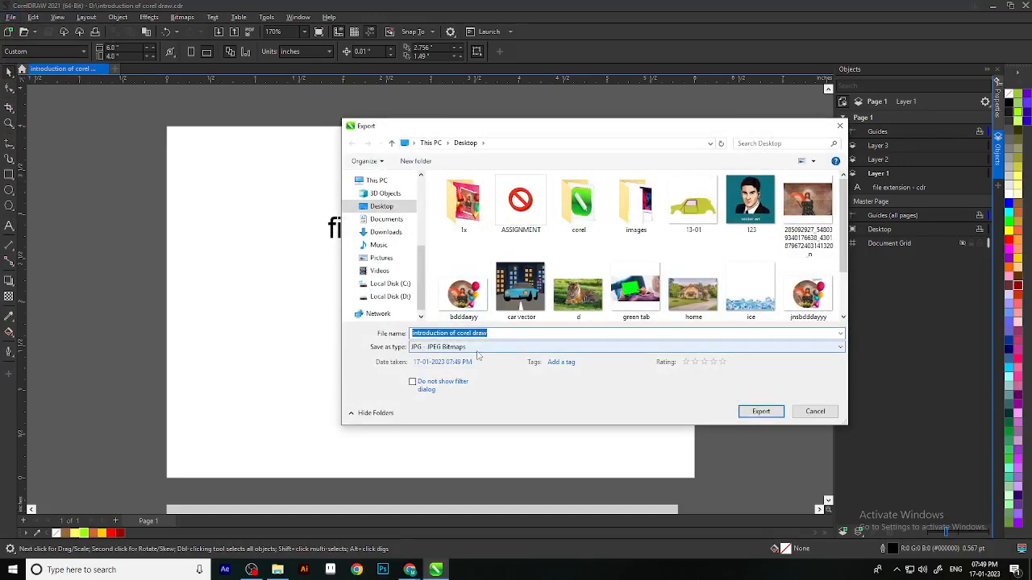
pyautogui.click(479, 350)
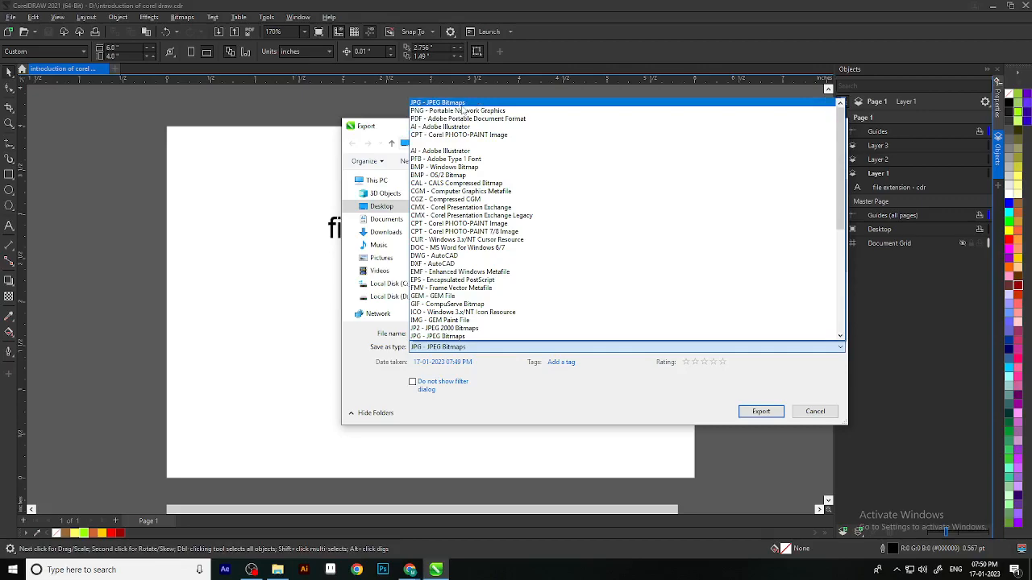
pyautogui.click(461, 104)
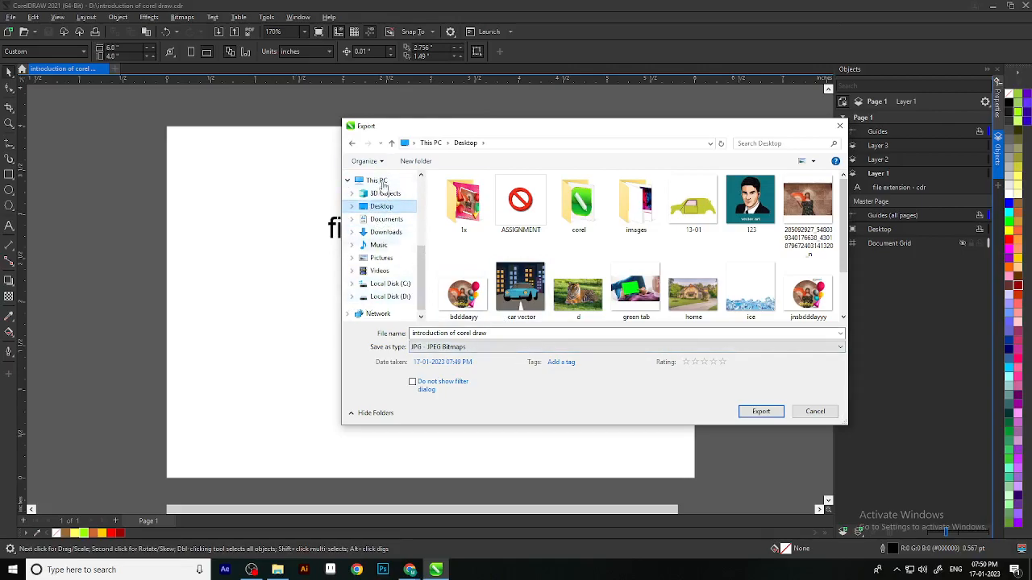
pyautogui.click(764, 411)
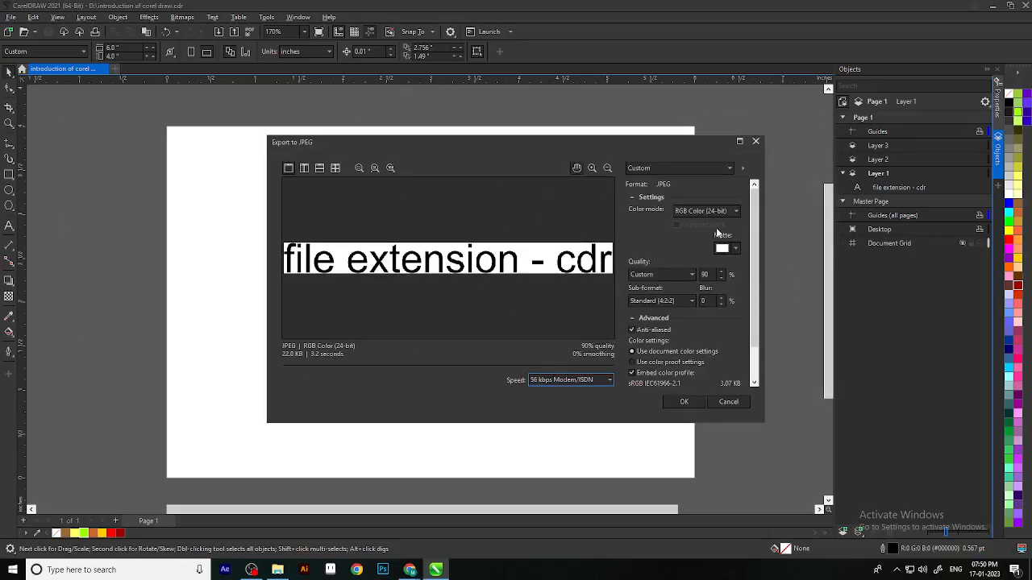
# Apply the High quality JPEG preset to the export and choose RGB Color (24-bit) as its color mode.
pyautogui.click(722, 170)
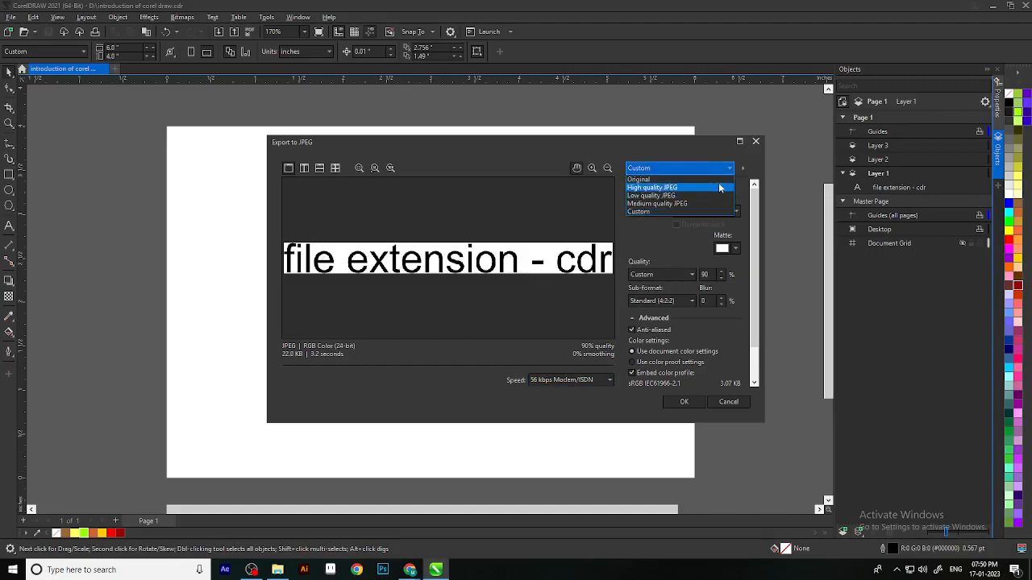
pyautogui.click(720, 187)
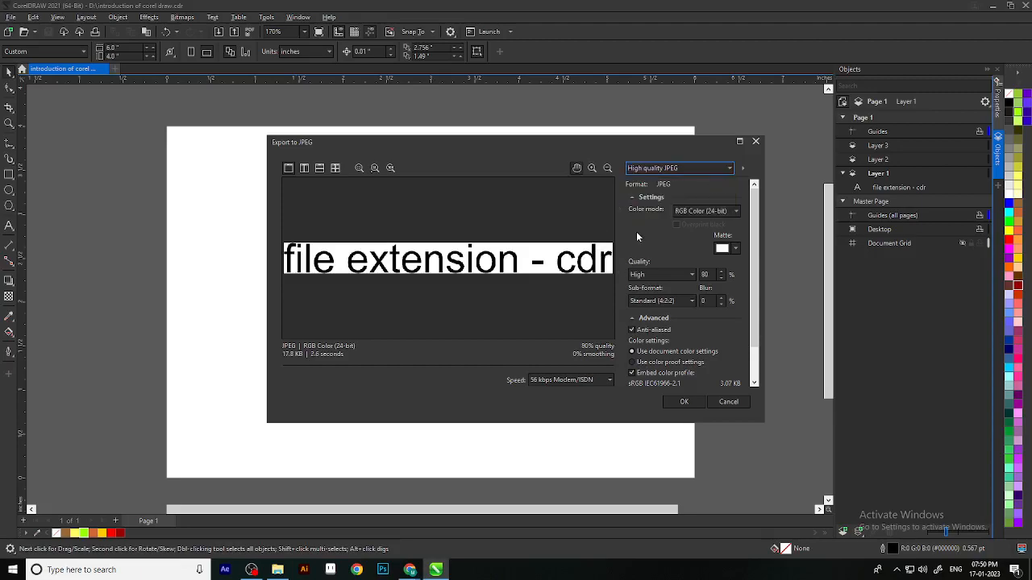
pyautogui.click(706, 215)
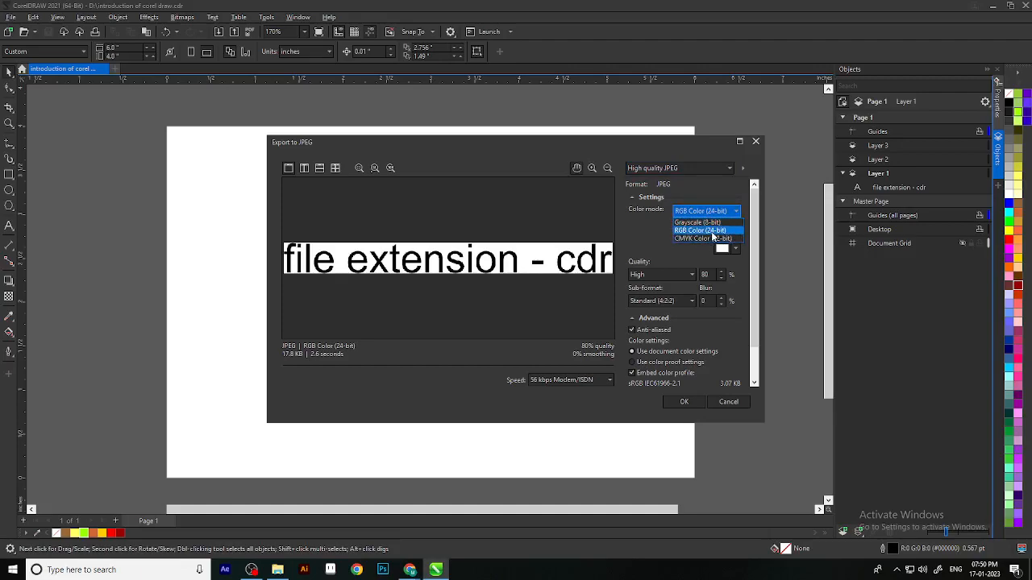
pyautogui.click(712, 231)
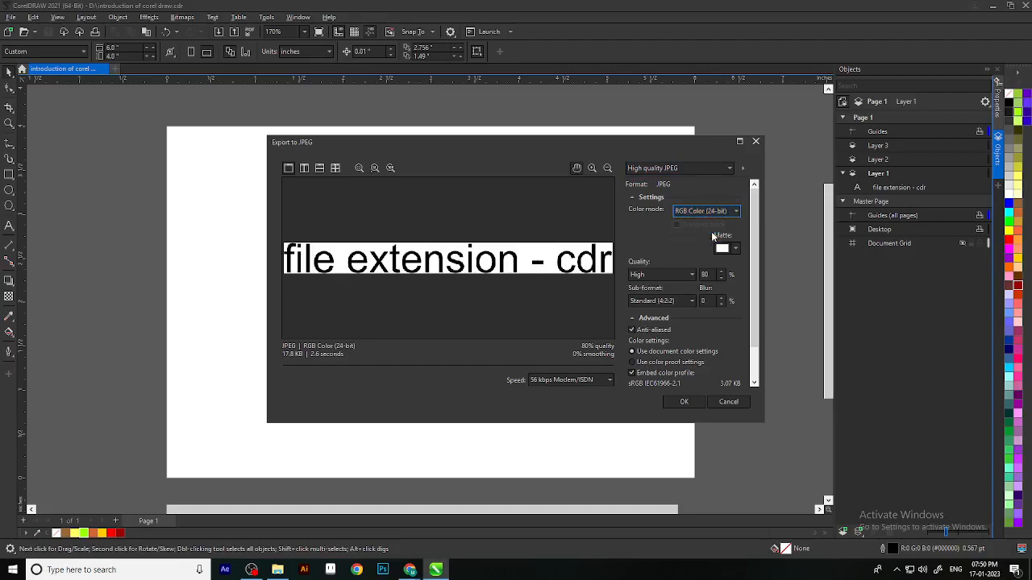
# Set the JPEG quality to Highest and complete the export.
pyautogui.click(689, 275)
pyautogui.click(674, 286)
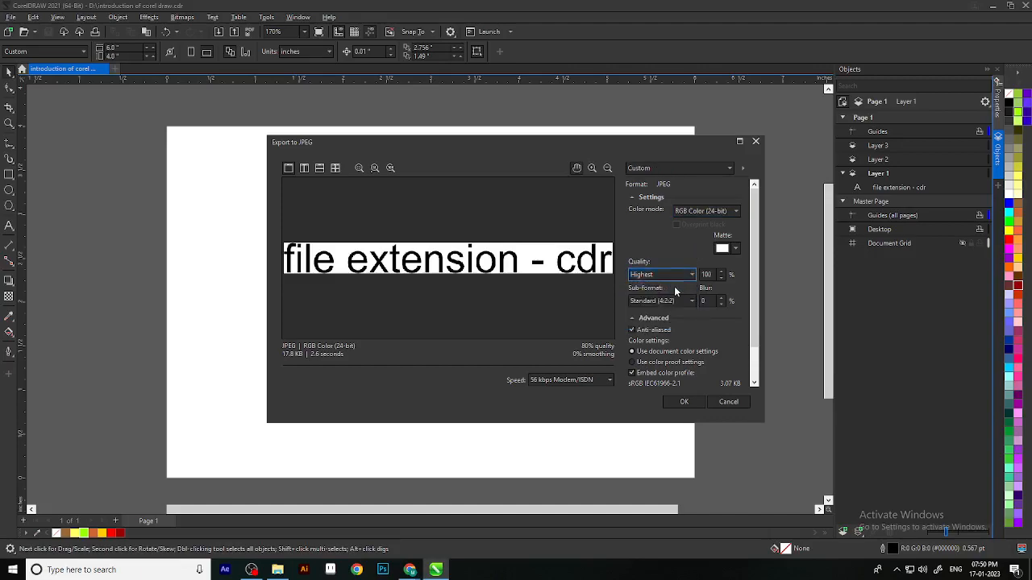
pyautogui.click(685, 275)
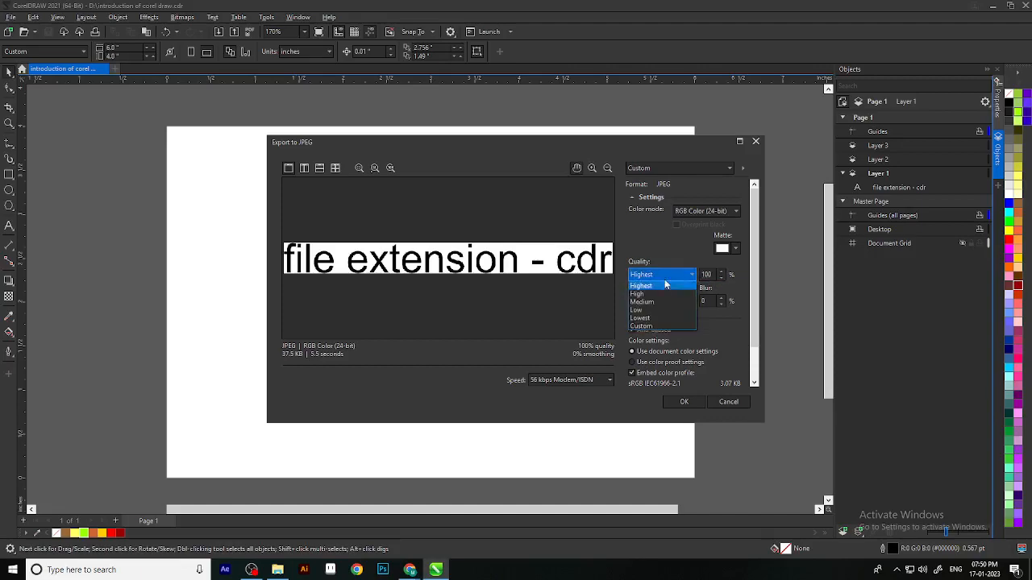
pyautogui.click(684, 288)
pyautogui.click(685, 275)
pyautogui.click(684, 323)
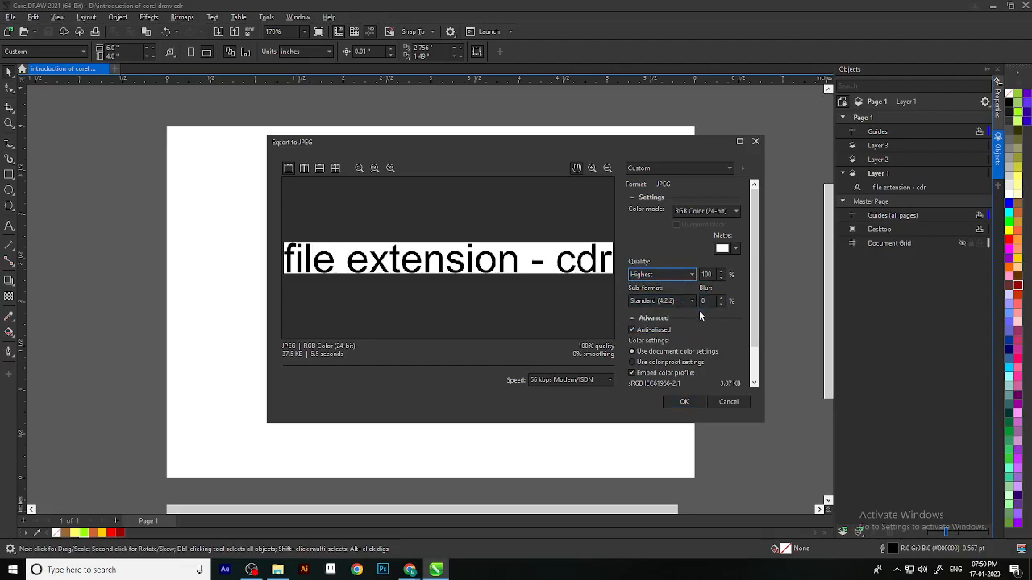
pyautogui.click(679, 402)
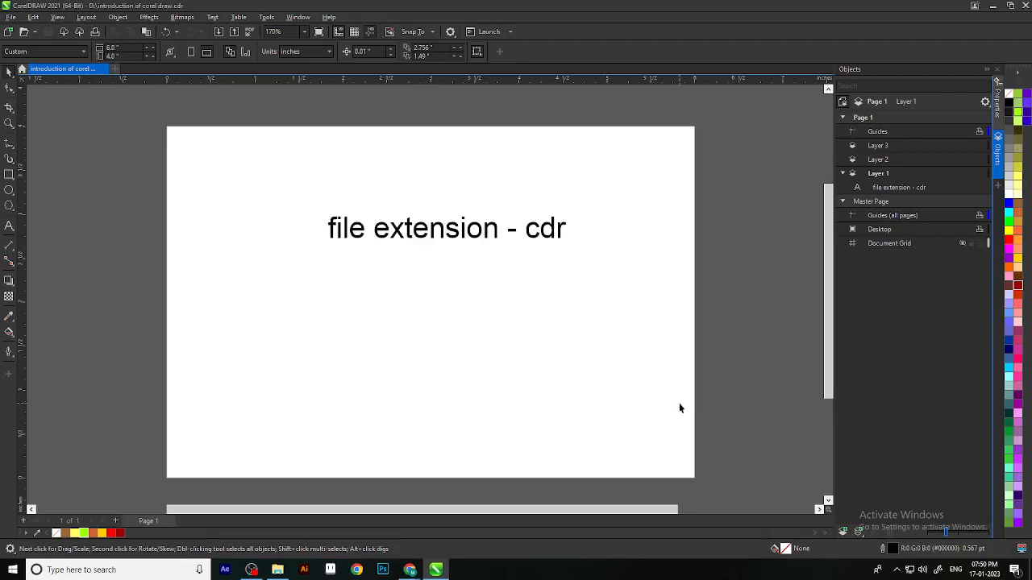
# Switch to the Windows desktop, view the exported "introduction of corel draw" JPG, close it and refresh the desktop.
pyautogui.click(990, 6)
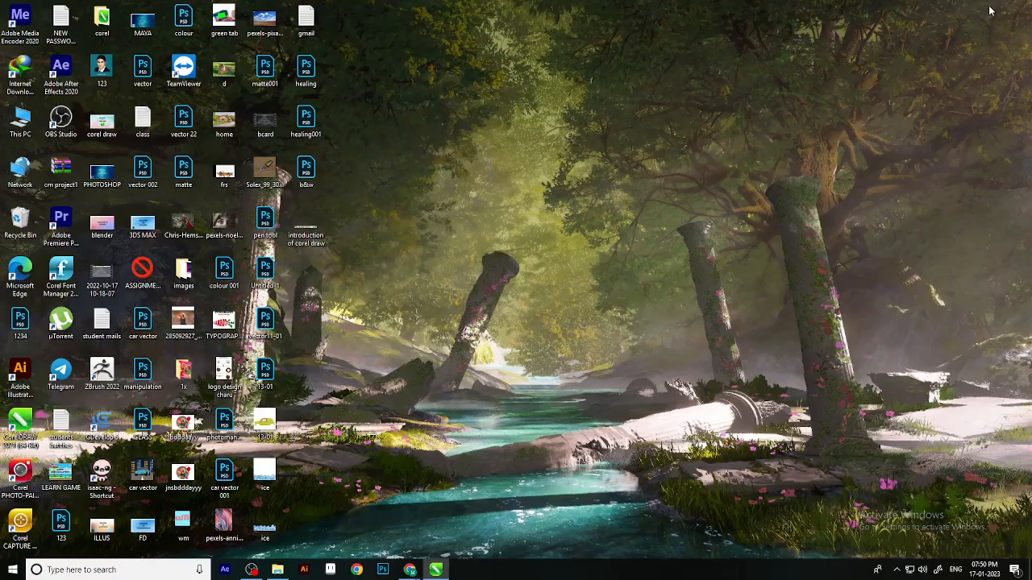
pyautogui.doubleClick(315, 230)
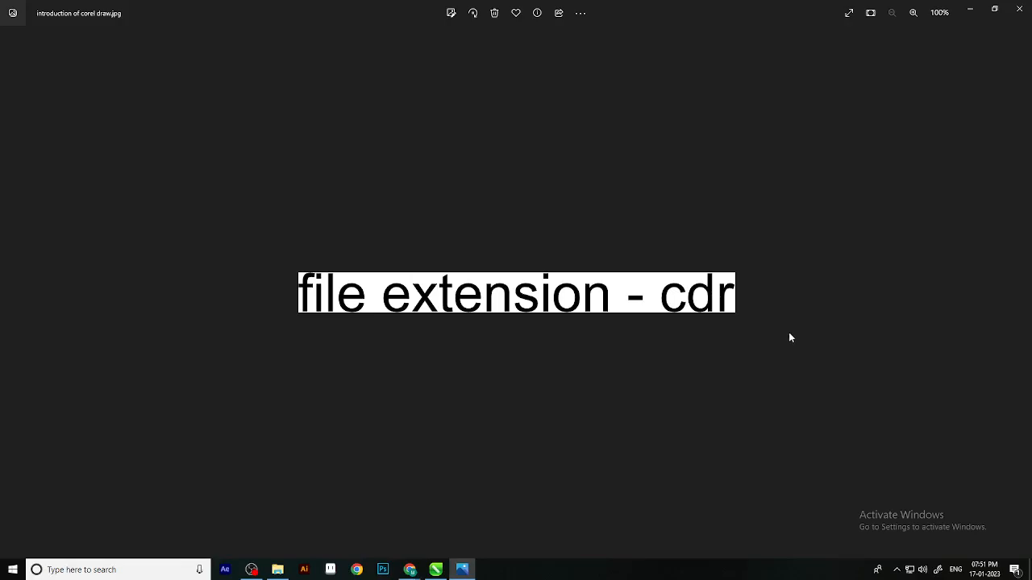
pyautogui.click(1020, 8)
pyautogui.rightClick(587, 184)
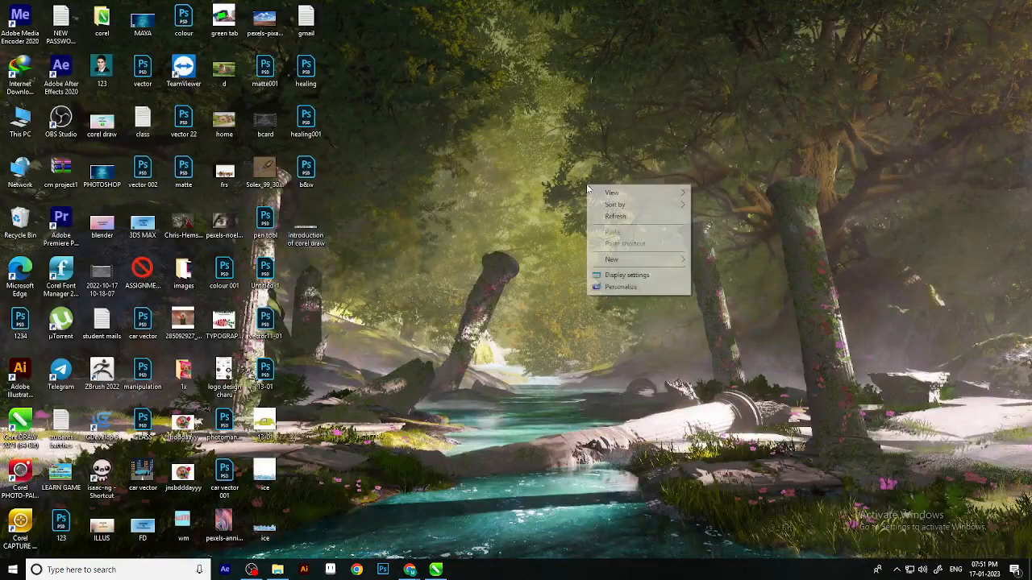
pyautogui.click(632, 218)
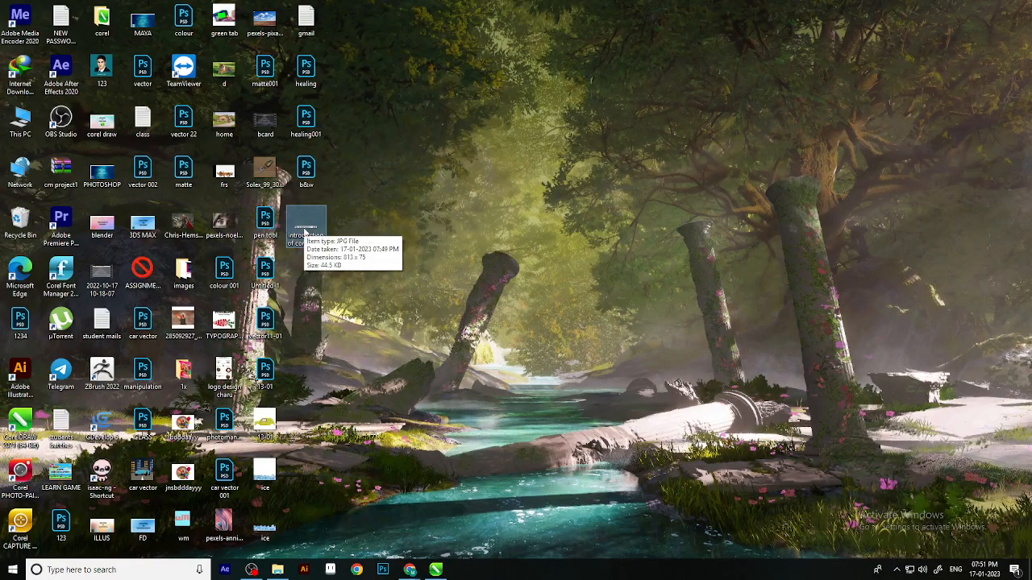
# Delete the exported "introduction of corel draw" JPG from the desktop and refresh the desktop.
pyautogui.press('Delete')
pyautogui.rightClick(443, 208)
pyautogui.click(483, 242)
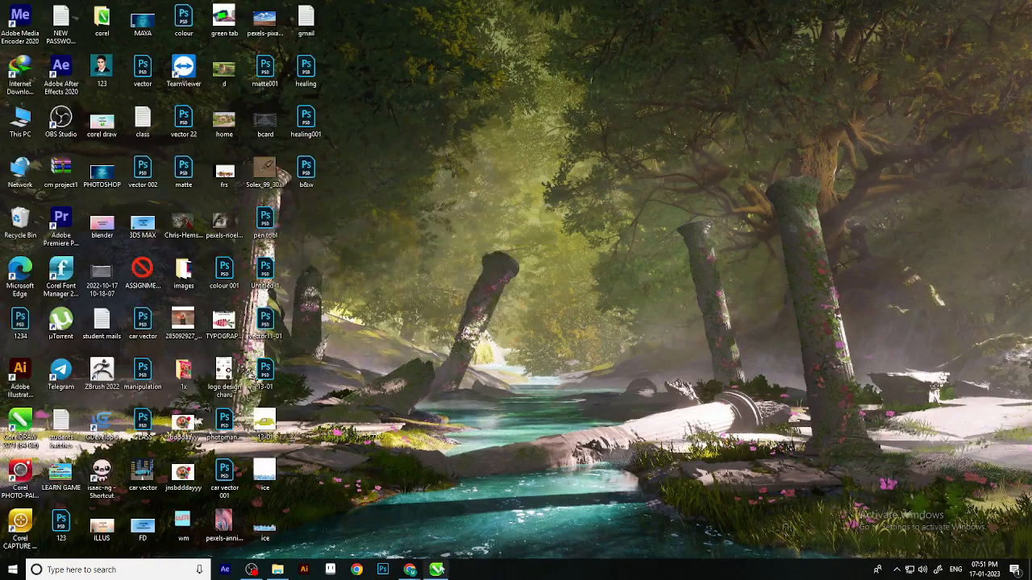
# Switch back to CorelDRAW and delete the "file extension - cdr" text from the page.
pyautogui.moveTo(442, 569)
pyautogui.click(440, 524)
pyautogui.scroll(3, 484, 323)
pyautogui.scroll(-2, 516, 225)
pyautogui.click(529, 252)
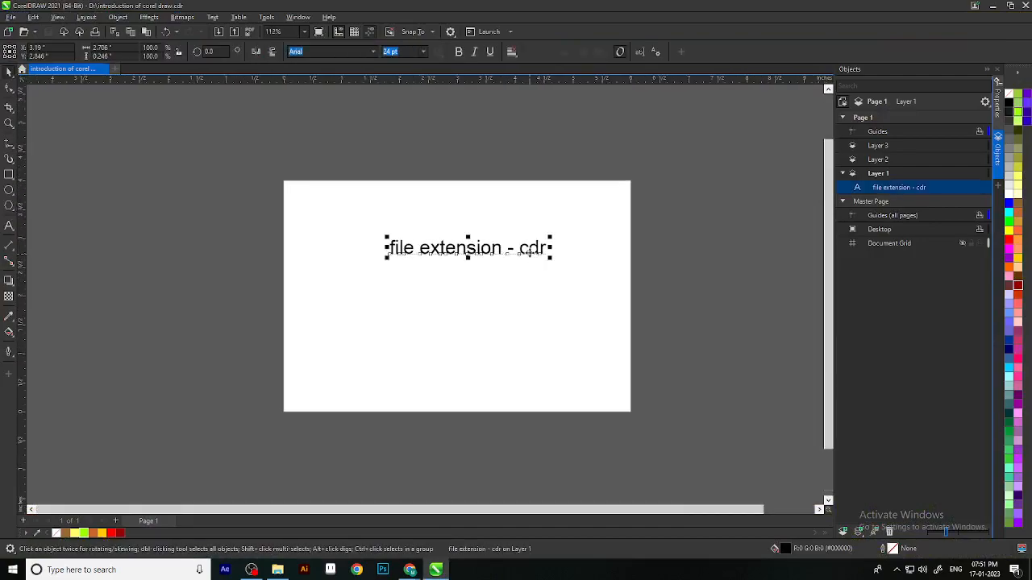
pyautogui.press('Delete')
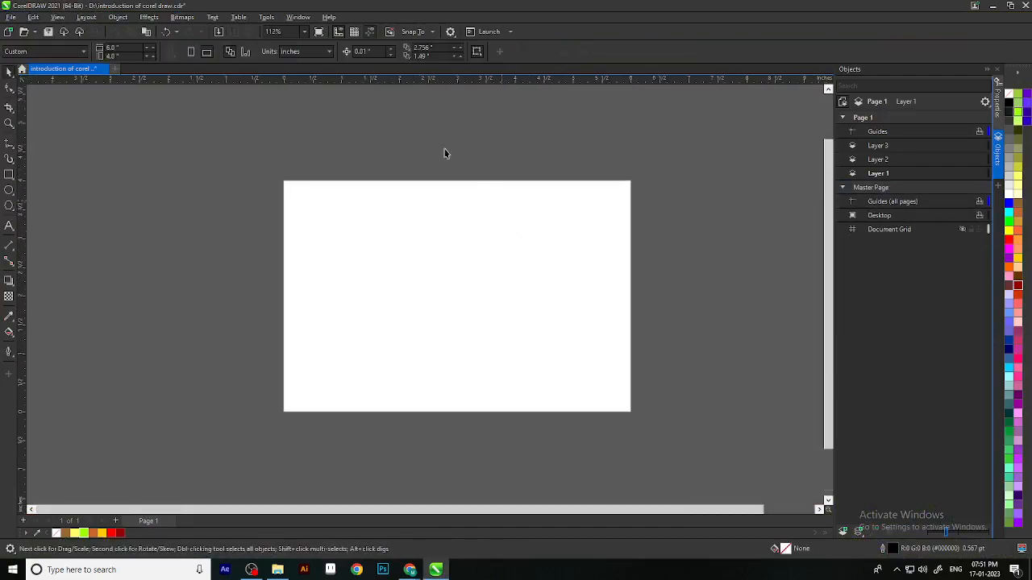
# Draw a rectangle about 2.2 by 1.8 inches on the left part of the page and fill it with orange (#FF6633).
pyautogui.click(11, 181)
pyautogui.click(41, 175)
pyautogui.scroll(3, 477, 277)
pyautogui.moveTo(235, 194); pyautogui.dragTo(457, 378)
pyautogui.click(9, 72)
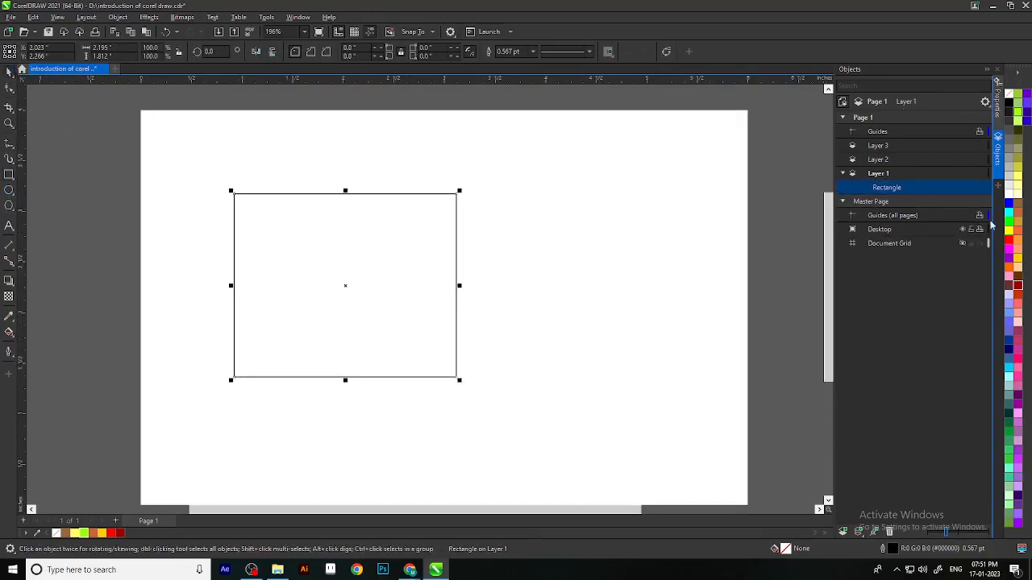
pyautogui.click(1017, 233)
pyautogui.scroll(-3, 471, 295)
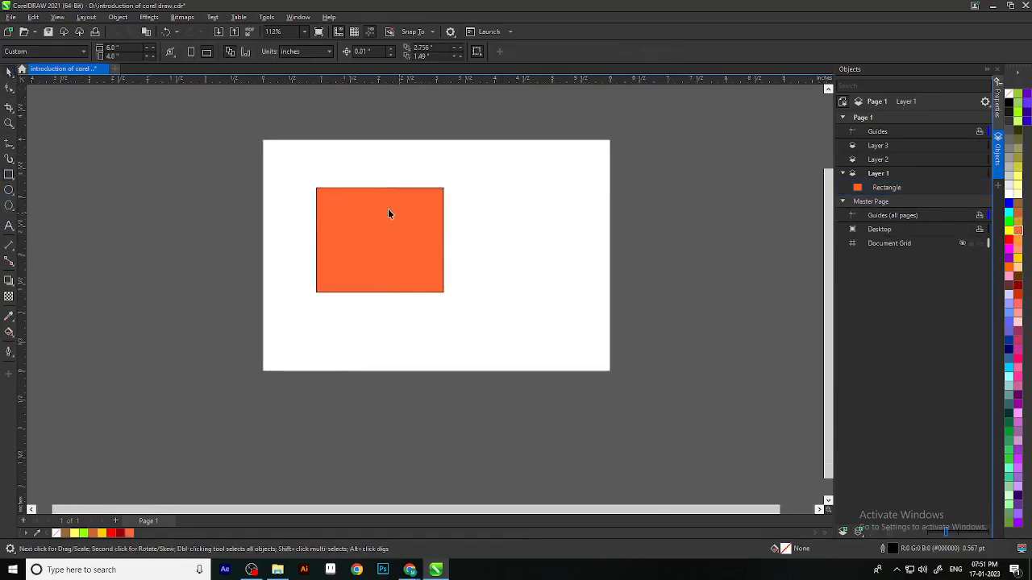
pyautogui.scroll(2, 427, 247)
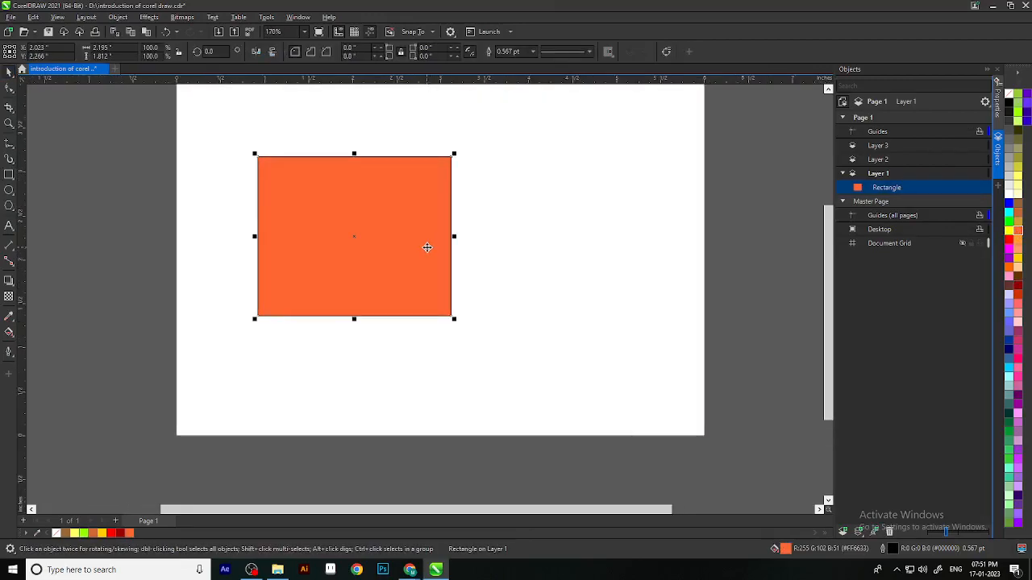
pyautogui.rightClick(427, 247)
pyautogui.click(553, 203)
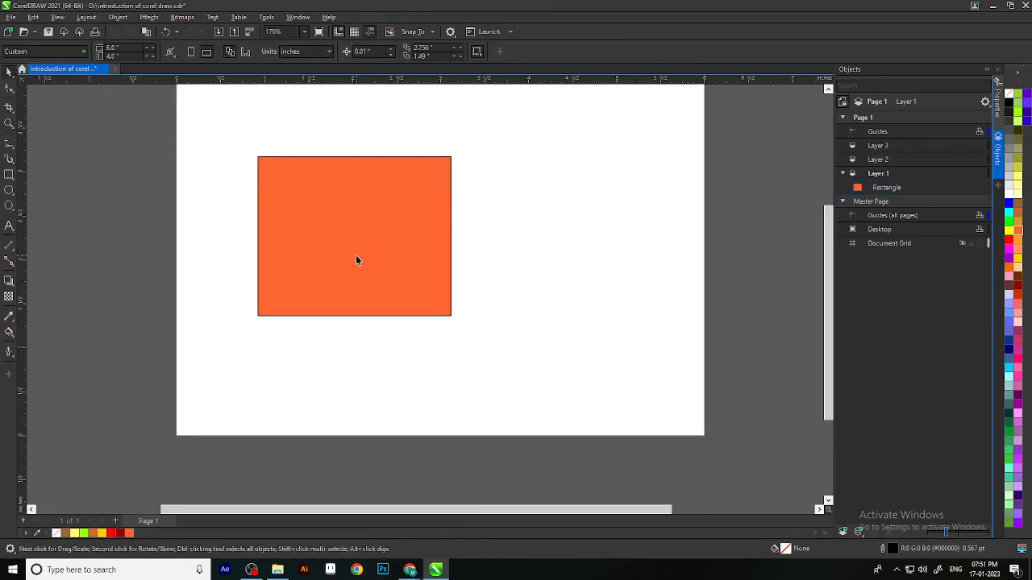
pyautogui.scroll(-3, 358, 259)
pyautogui.scroll(4, 422, 237)
pyautogui.scroll(-4, 404, 228)
pyautogui.scroll(4, 405, 301)
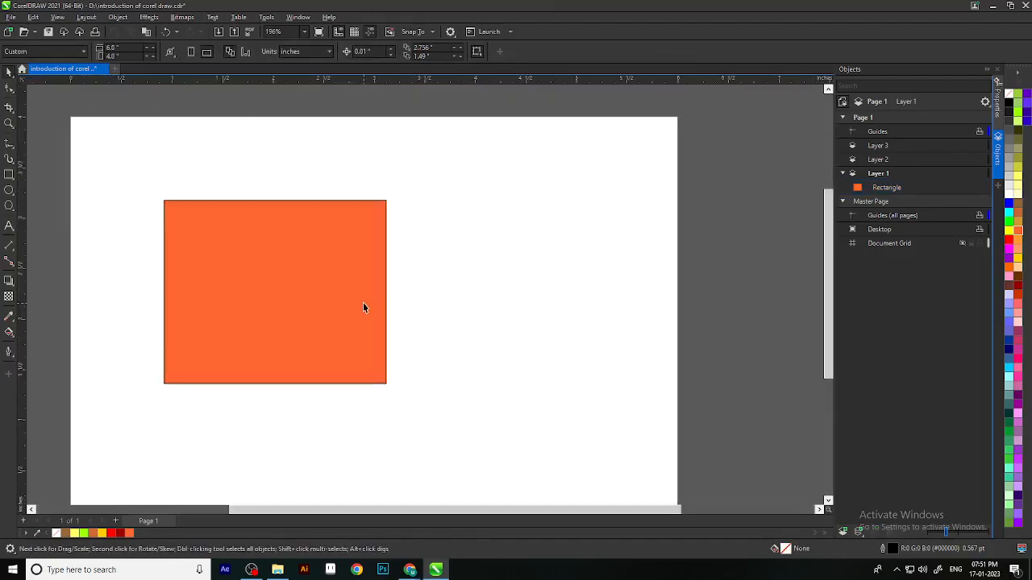
pyautogui.click(336, 301)
pyautogui.scroll(-3, 431, 329)
pyautogui.click(447, 304)
pyautogui.scroll(3, 447, 304)
# Copy and paste the orange rectangle, and move the pasted copy to the right of the original, at about X 4.58, Y 2.34 inches.
pyautogui.click(273, 315)
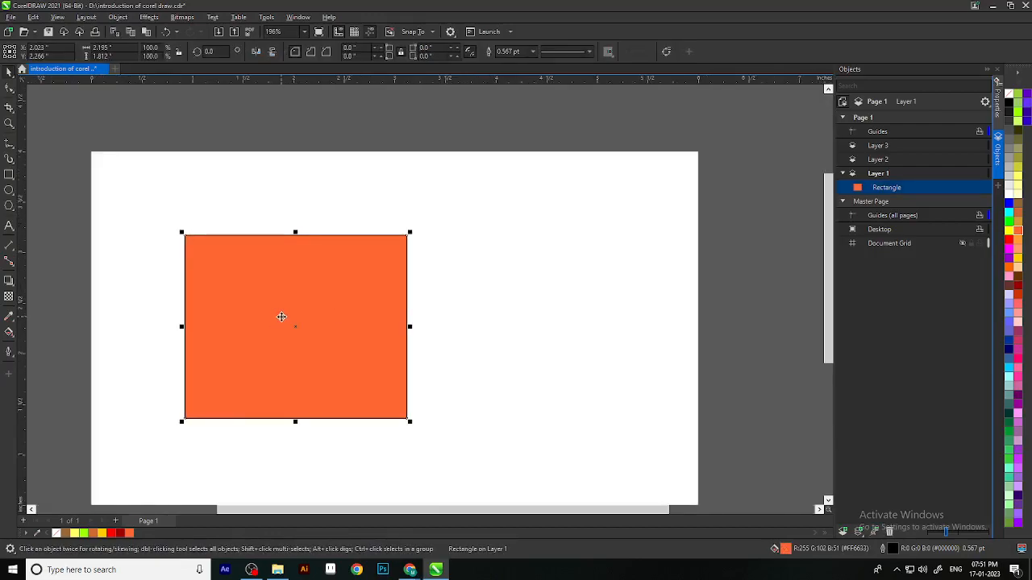
pyautogui.hotkey('ctrl', 'c')
pyautogui.hotkey('ctrl', 'v')
pyautogui.click(299, 334)
pyautogui.click(432, 367)
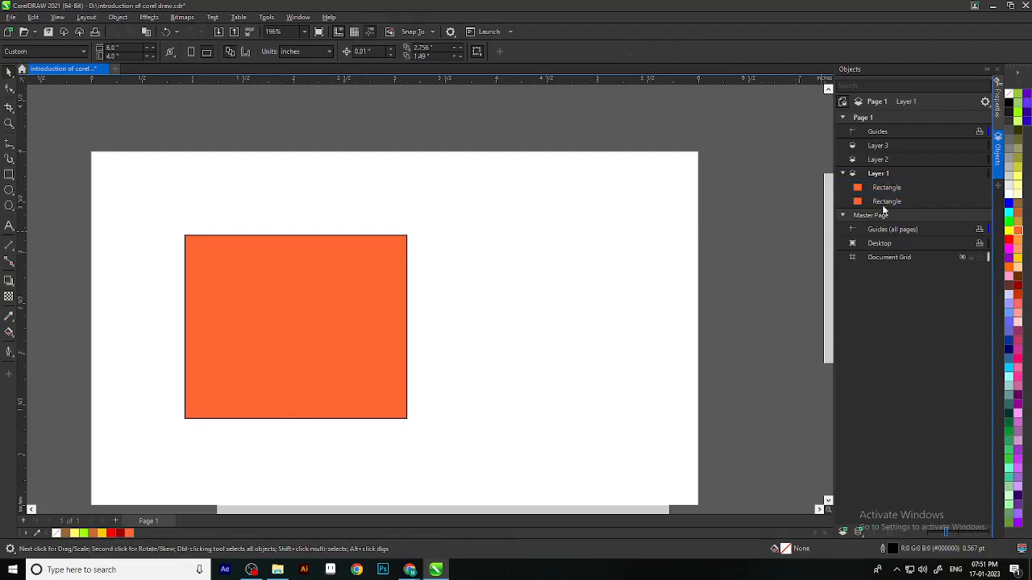
pyautogui.click(304, 338)
pyautogui.moveTo(318, 315); pyautogui.dragTo(578, 307)
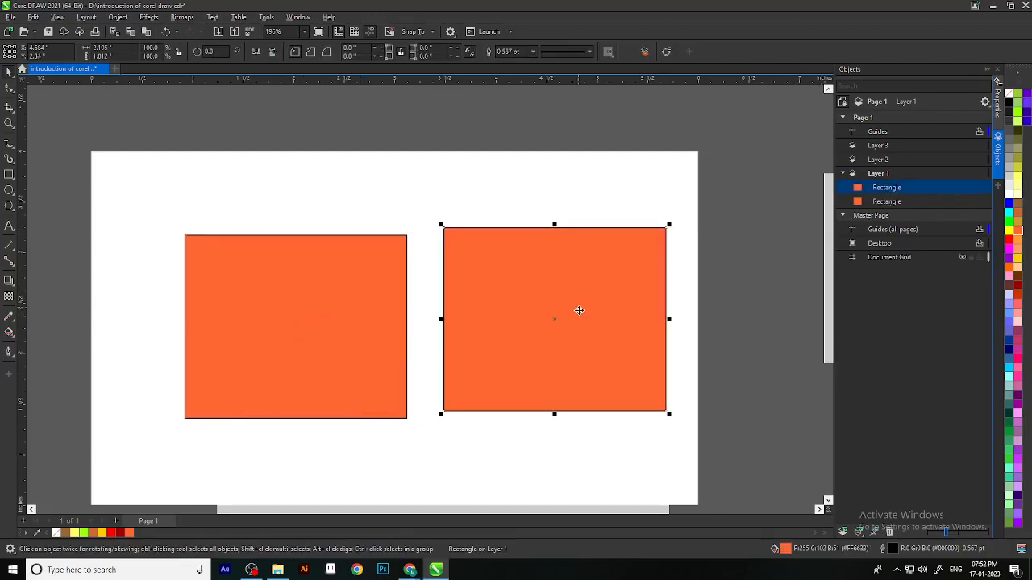
# Delete the pasted rectangle and place a new copy of the original level with it on its right, at about X 4.41, Y 2.27 inches.
pyautogui.scroll(-2, 576, 417)
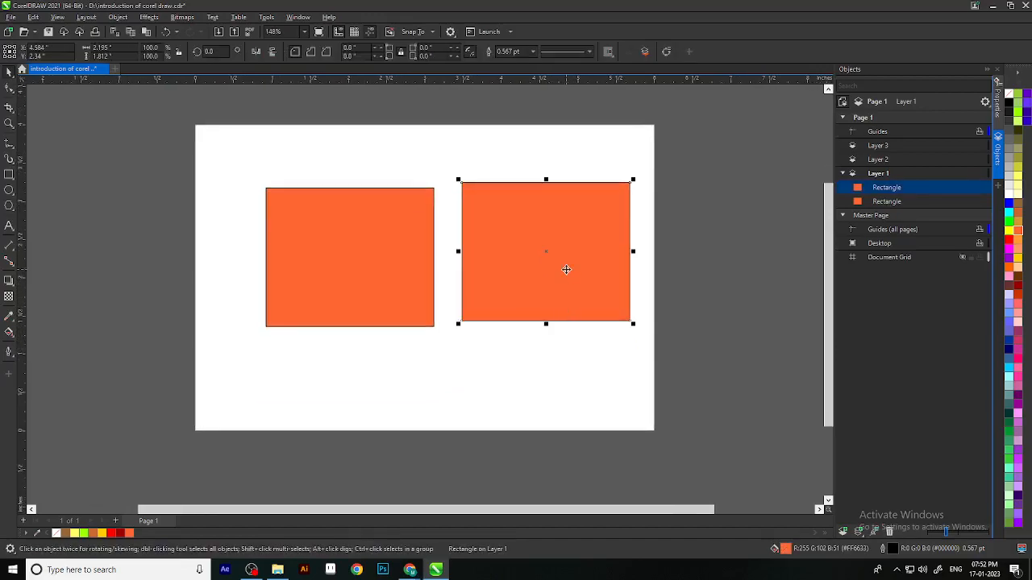
pyautogui.press('Delete')
pyautogui.click(398, 253)
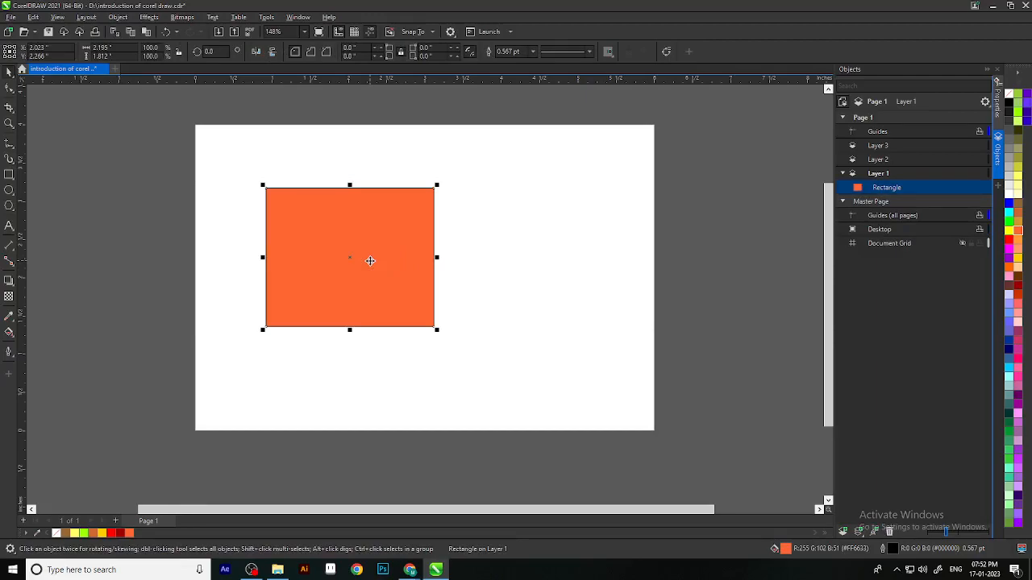
pyautogui.moveTo(370, 260); pyautogui.dragTo(553, 260)
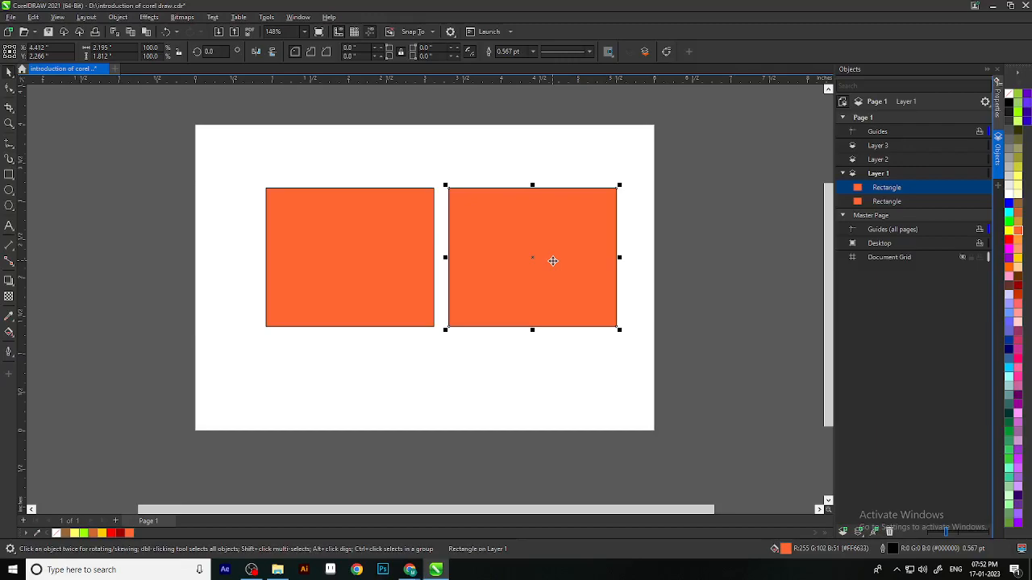
pyautogui.click(680, 261)
# Copy the right rectangle, paste it on the page, and move the new copy down to about X 4.3, Y 1.05 inches.
pyautogui.click(488, 276)
pyautogui.rightClick(566, 257)
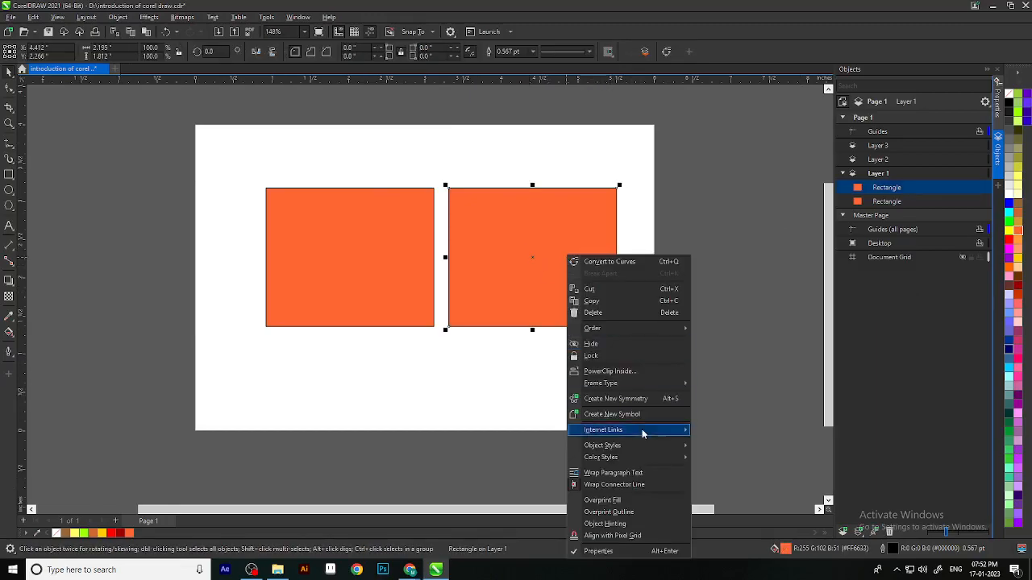
pyautogui.click(622, 303)
pyautogui.rightClick(553, 385)
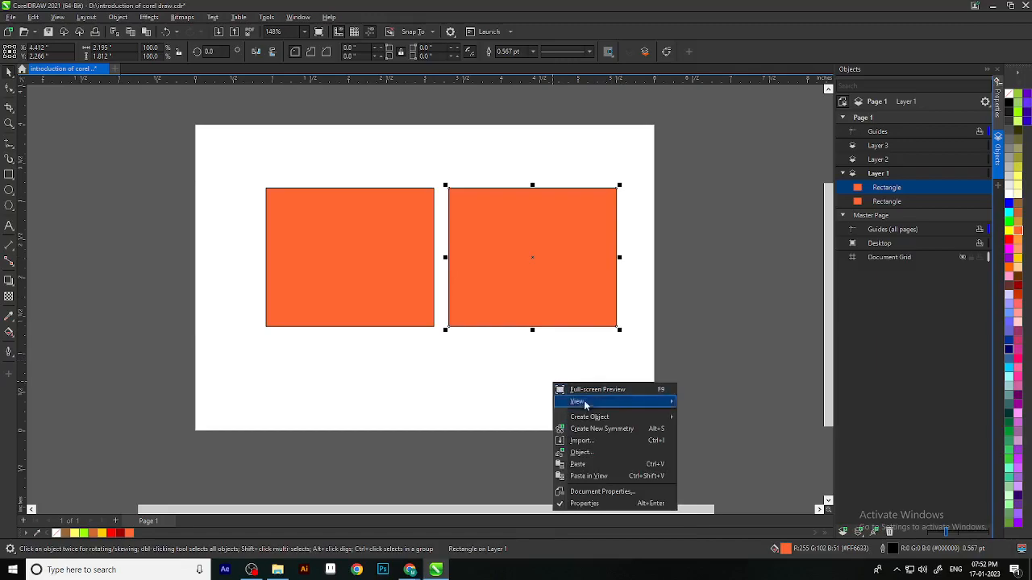
pyautogui.click(594, 466)
pyautogui.moveTo(543, 223); pyautogui.dragTo(535, 318)
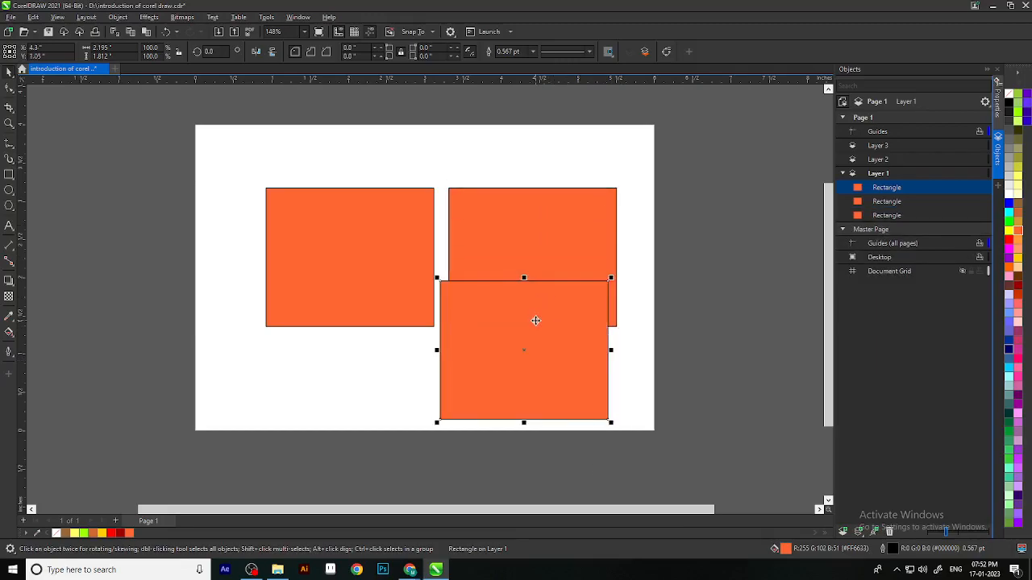
# Select all three orange rectangles together and delete them from the page.
pyautogui.scroll(-2, 709, 462)
pyautogui.moveTo(709, 461); pyautogui.dragTo(315, 219)
pyautogui.press('Delete')
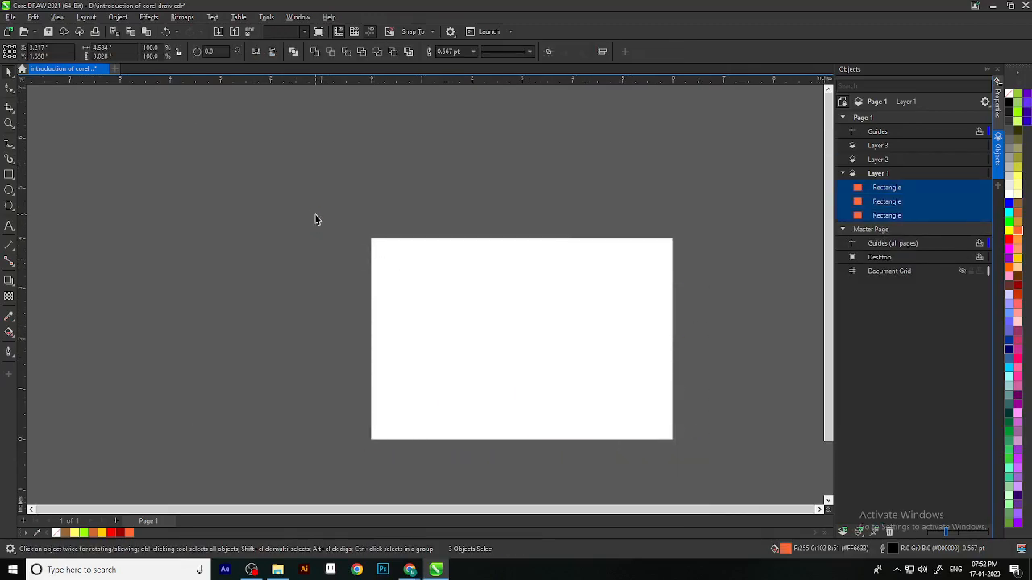
# Change the document's page size to the A3 preset.
pyautogui.moveTo(645, 373); pyautogui.dragTo(597, 342)
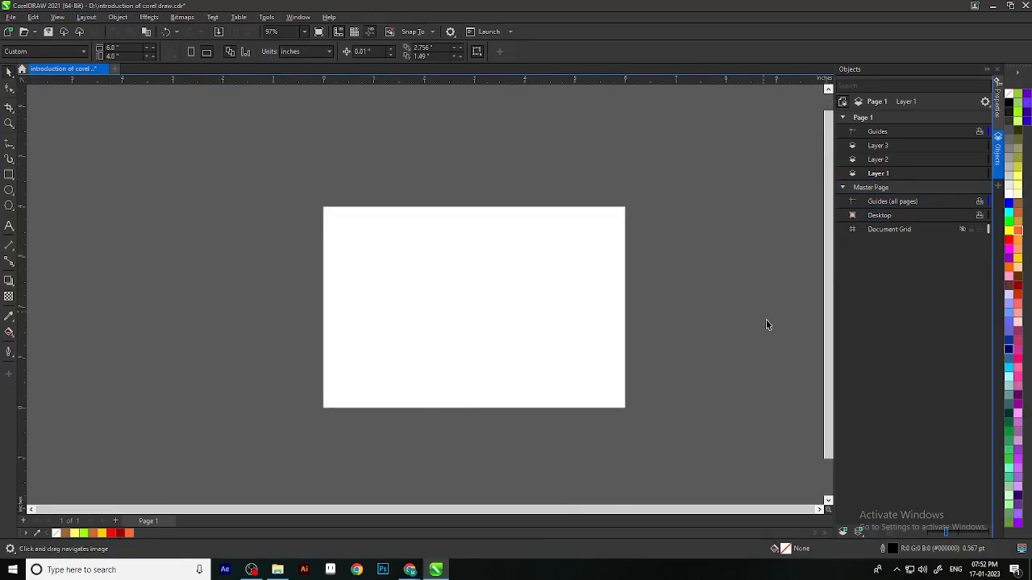
pyautogui.scroll(2, 455, 316)
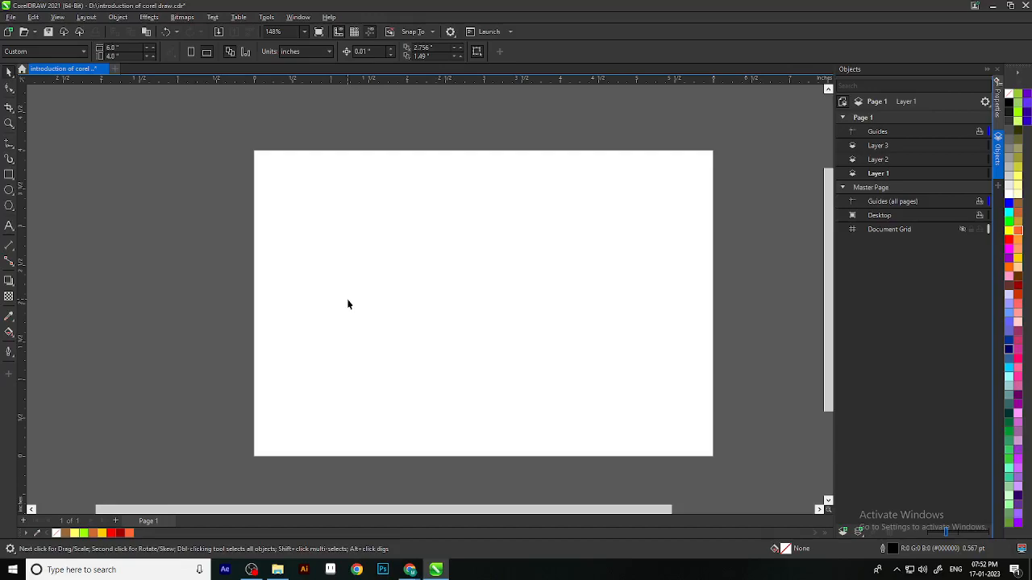
pyautogui.click(22, 53)
pyautogui.moveTo(435, 570)
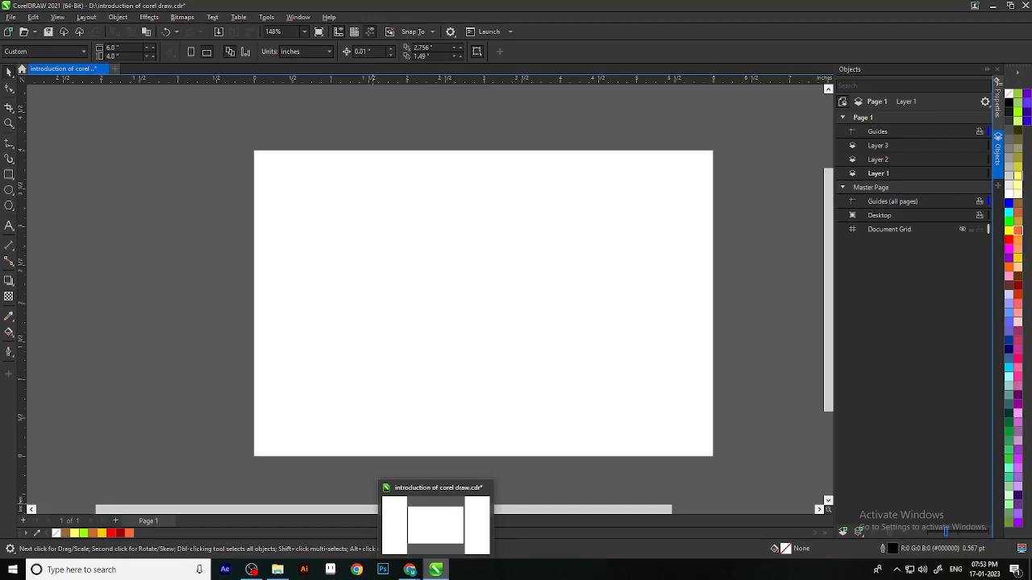
pyautogui.click(81, 50)
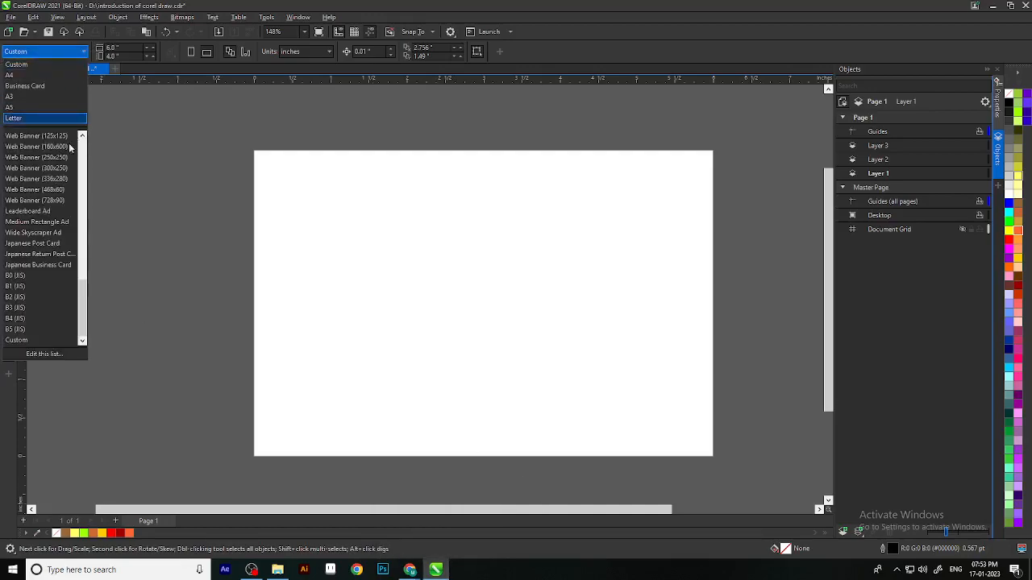
pyautogui.click(24, 95)
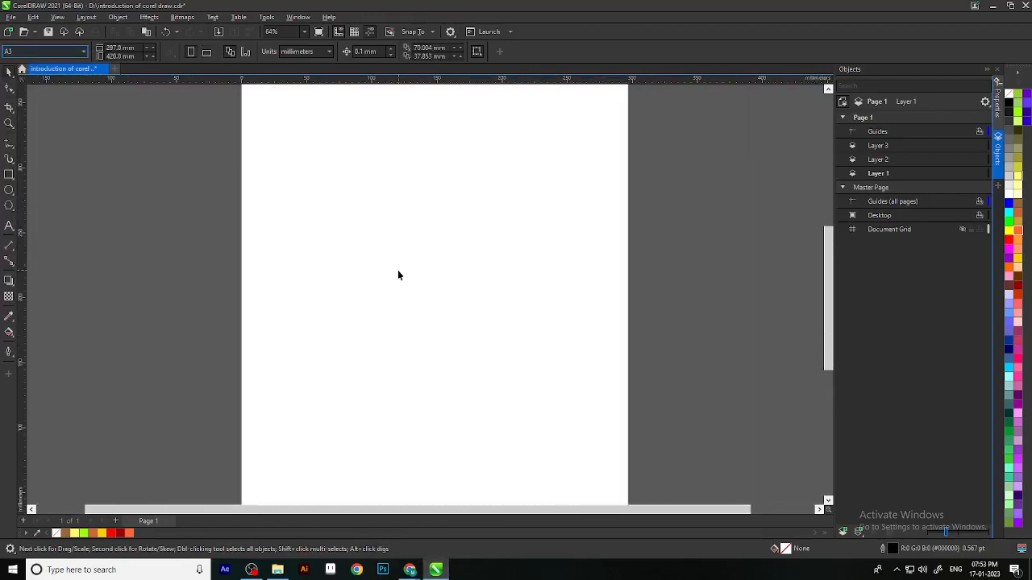
pyautogui.scroll(-2, 397, 275)
pyautogui.scroll(1, 411, 270)
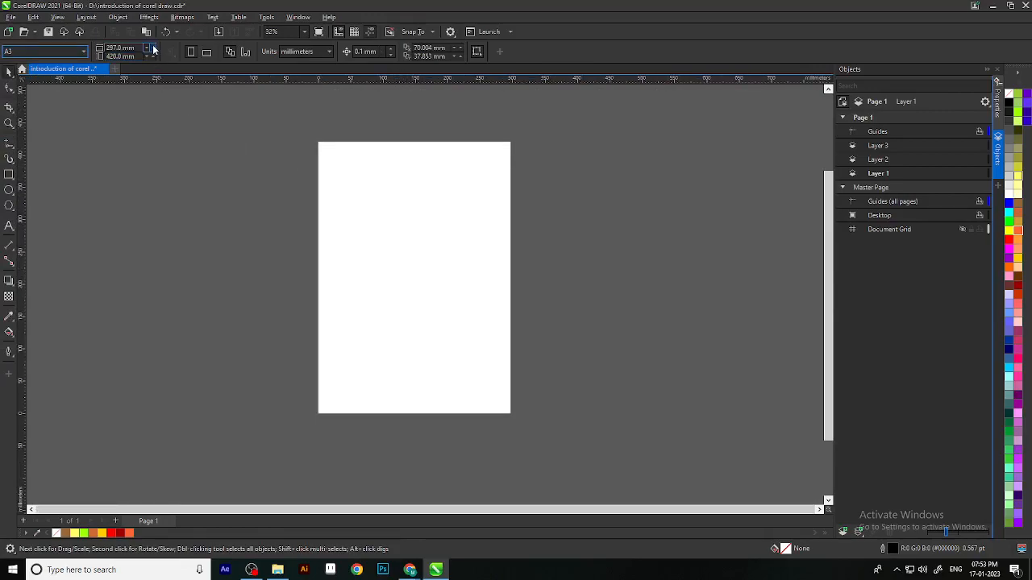
# Switch the A3 page to landscape and back to portrait, and view the list of available drawing units.
pyautogui.click(208, 53)
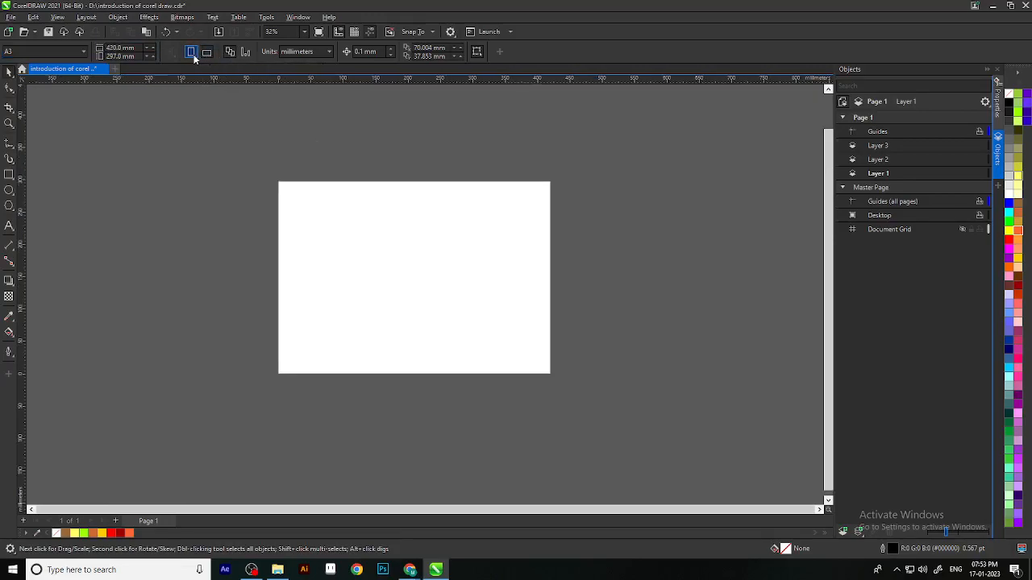
pyautogui.click(192, 53)
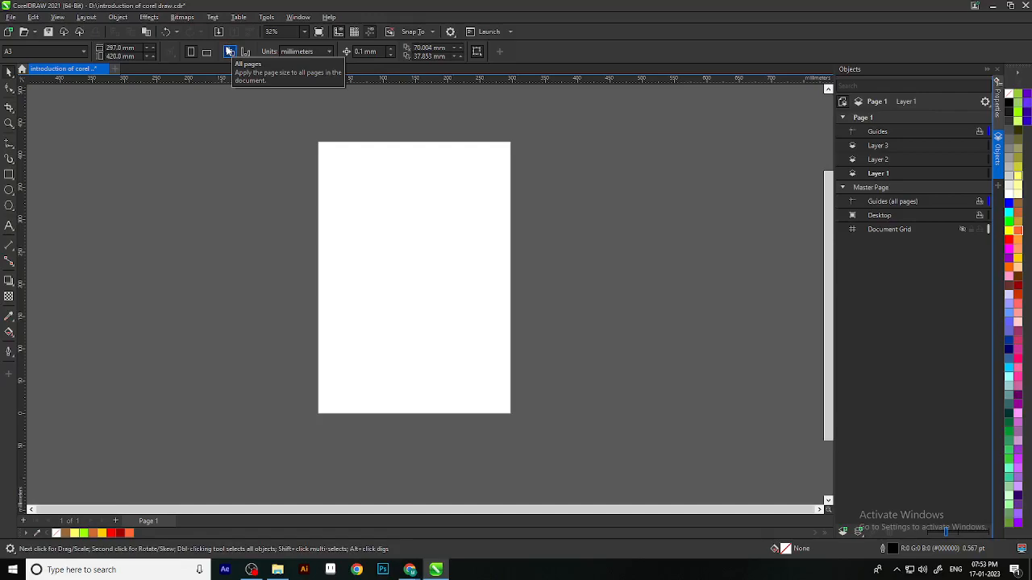
pyautogui.click(328, 51)
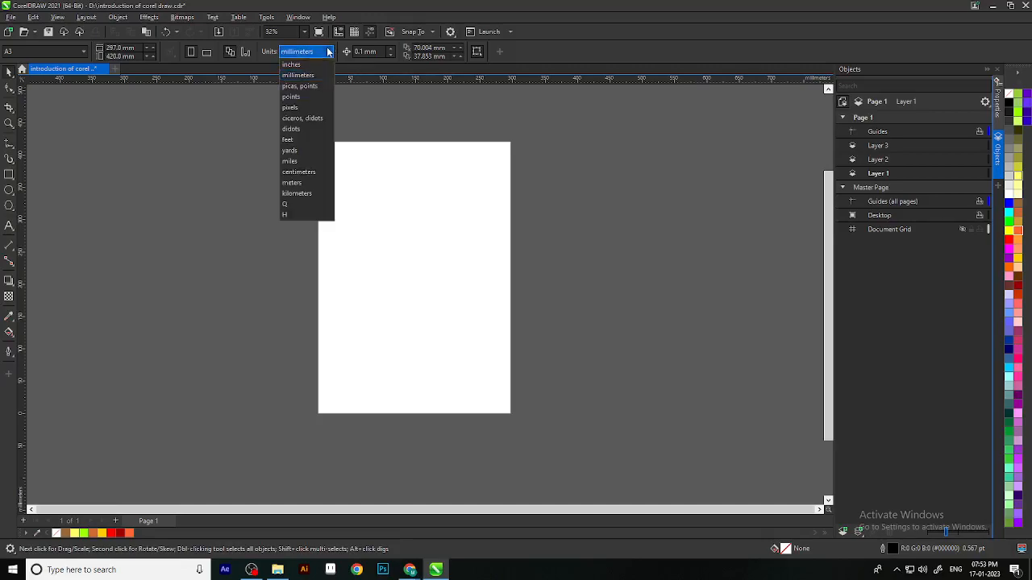
pyautogui.click(328, 51)
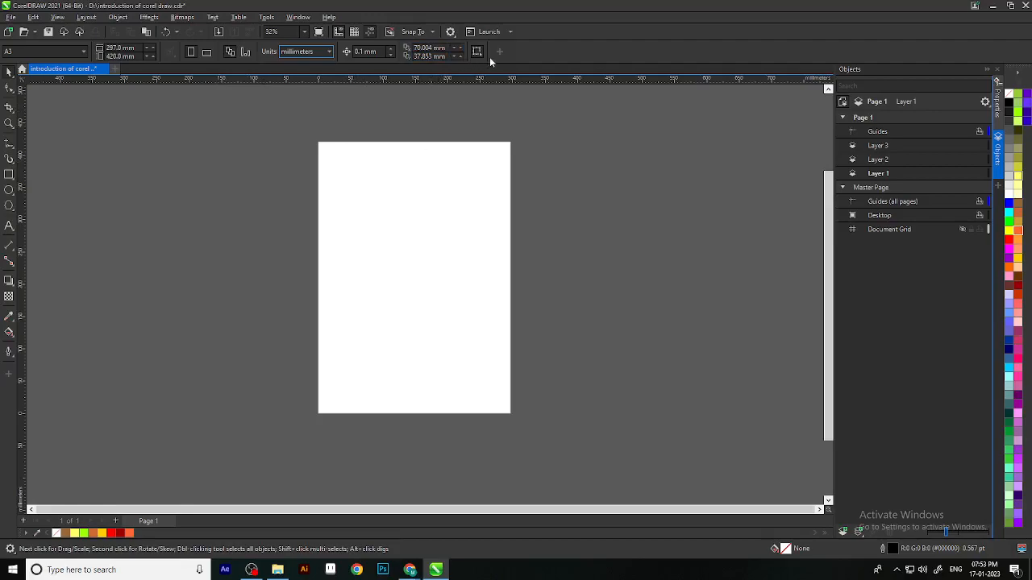
pyautogui.scroll(-1, 439, 201)
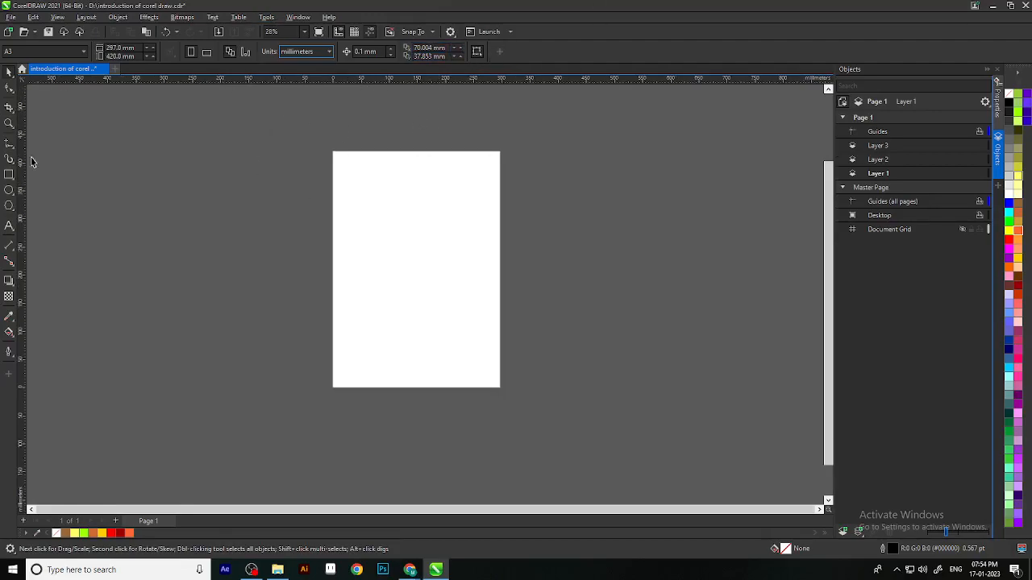
pyautogui.scroll(2, 470, 313)
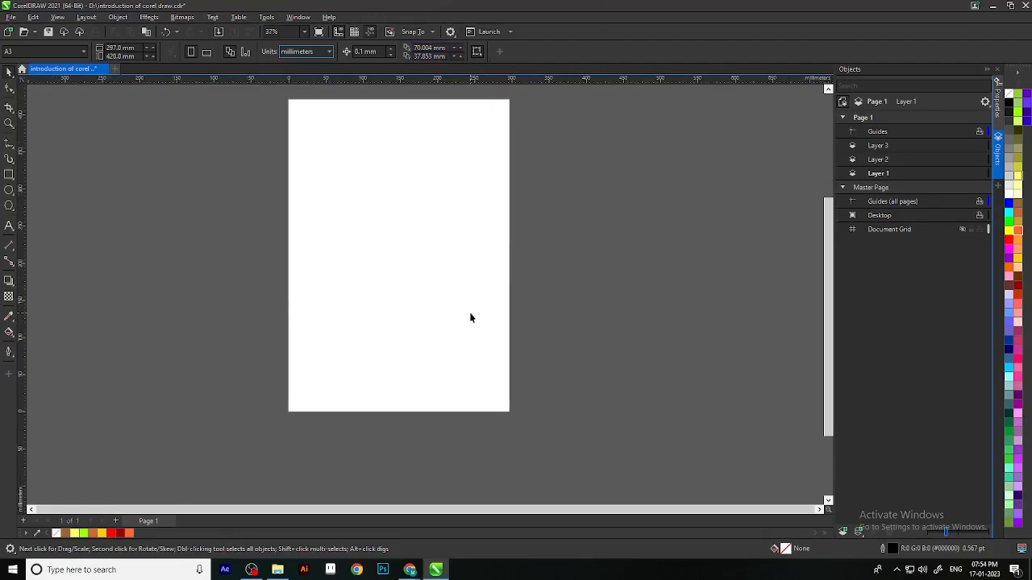
pyautogui.moveTo(428, 266); pyautogui.dragTo(427, 278)
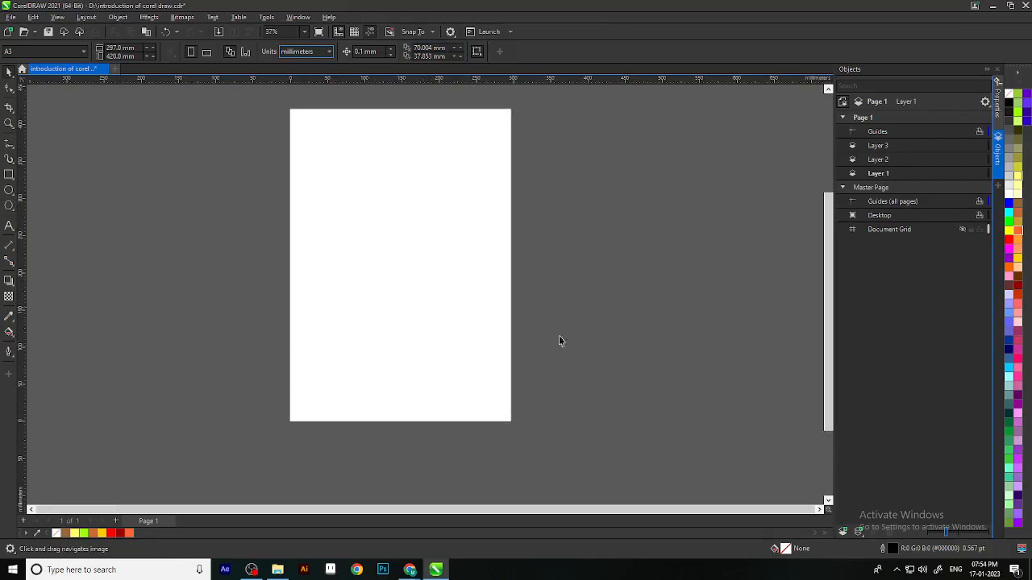
pyautogui.scroll(-1, 527, 203)
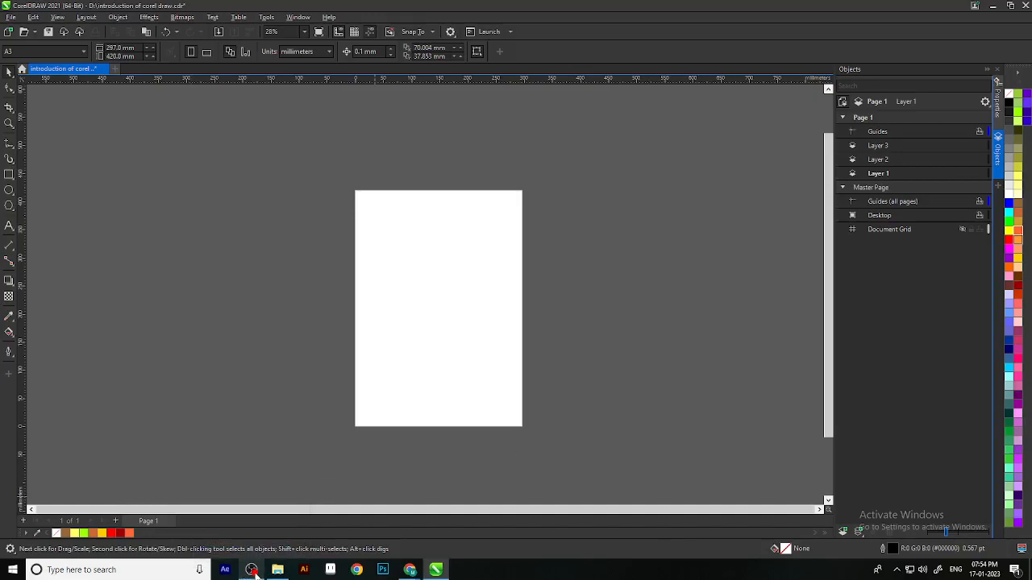
pyautogui.moveTo(254, 573)
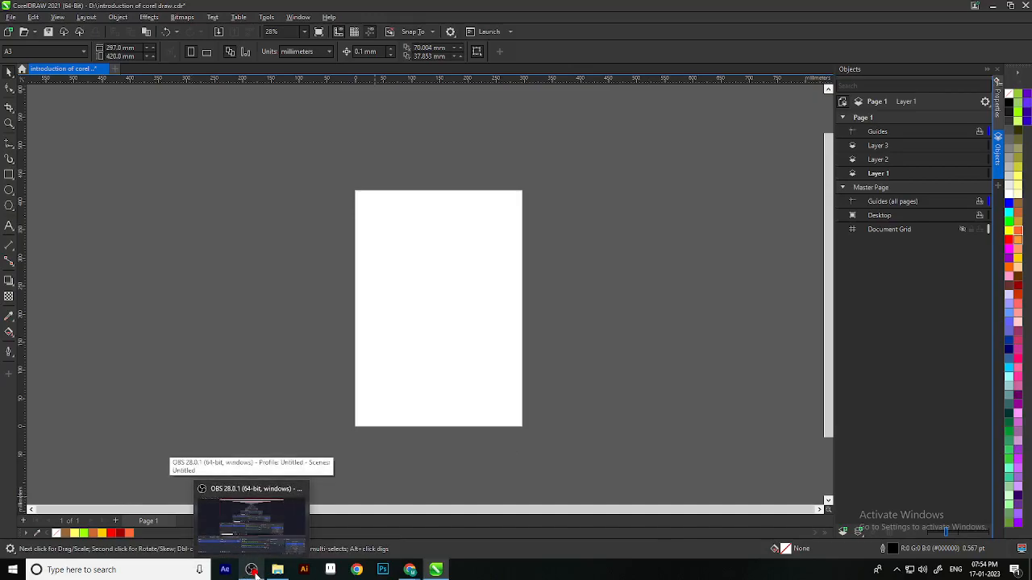